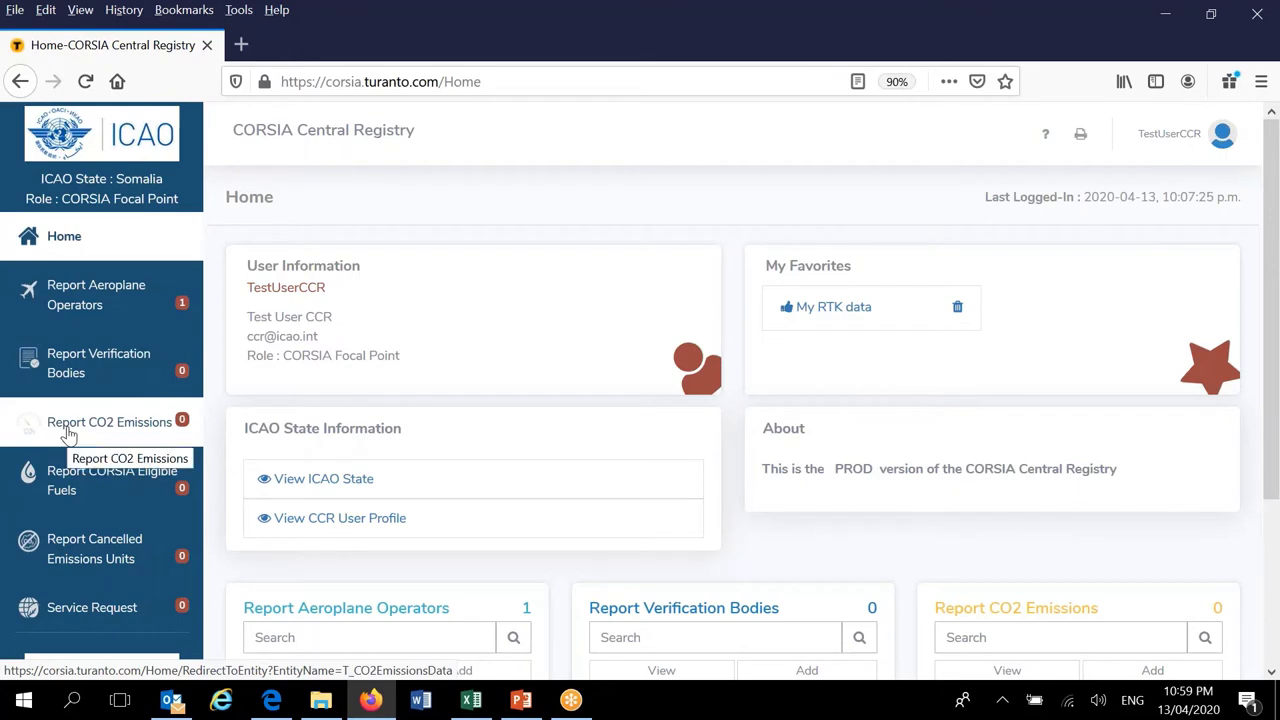
# - Create a CO2 emissions report for Somalia with reporting year 2019 and open it for editing
pyautogui.click(90, 428)
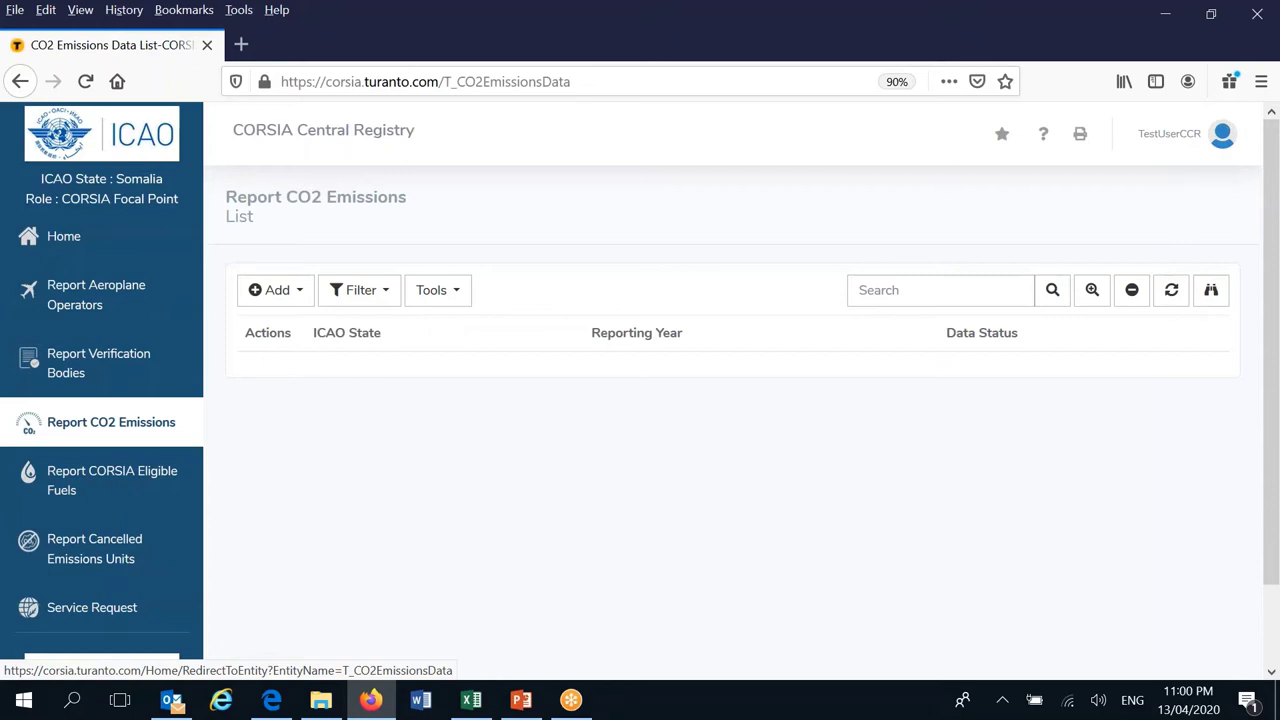
pyautogui.click(299, 292)
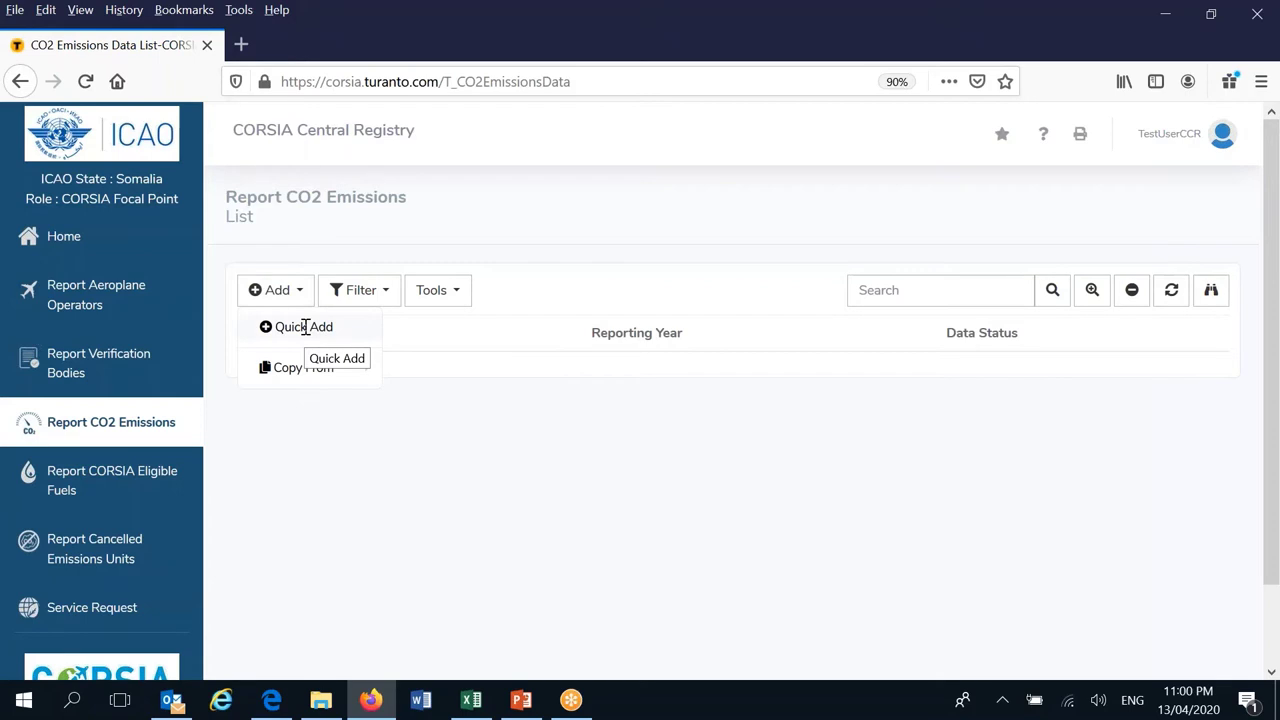
pyautogui.click(305, 327)
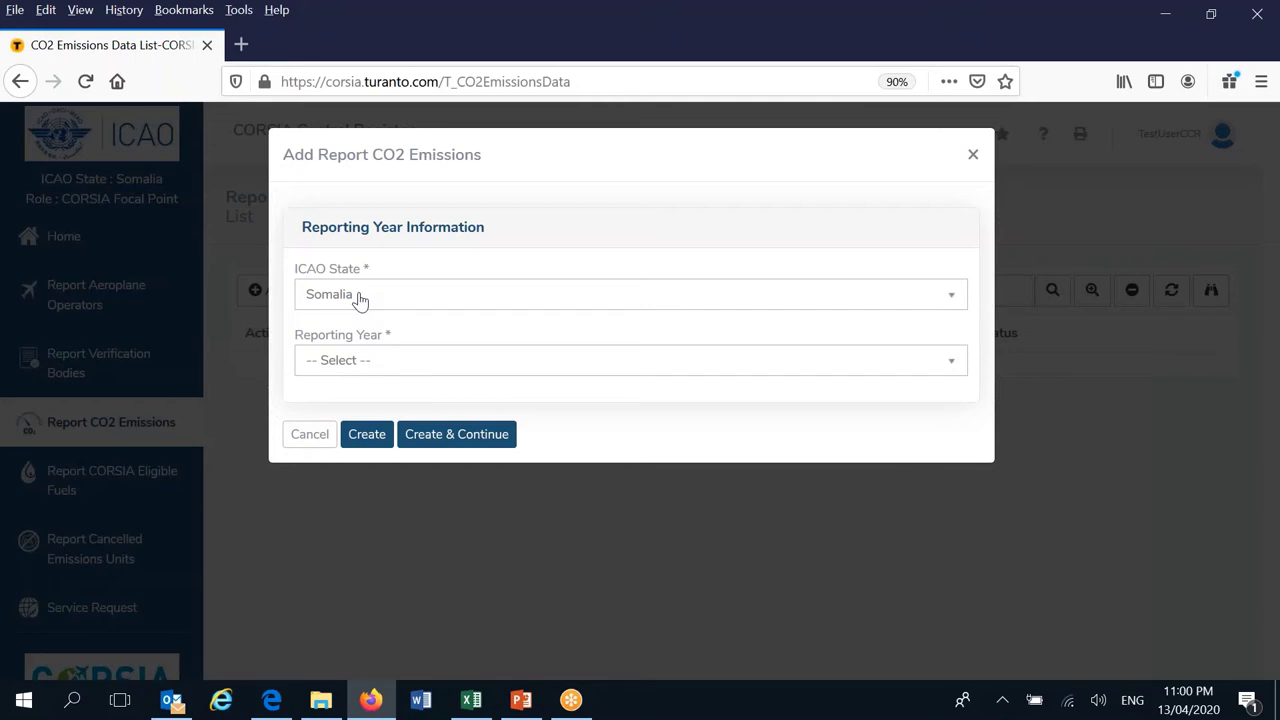
pyautogui.click(365, 364)
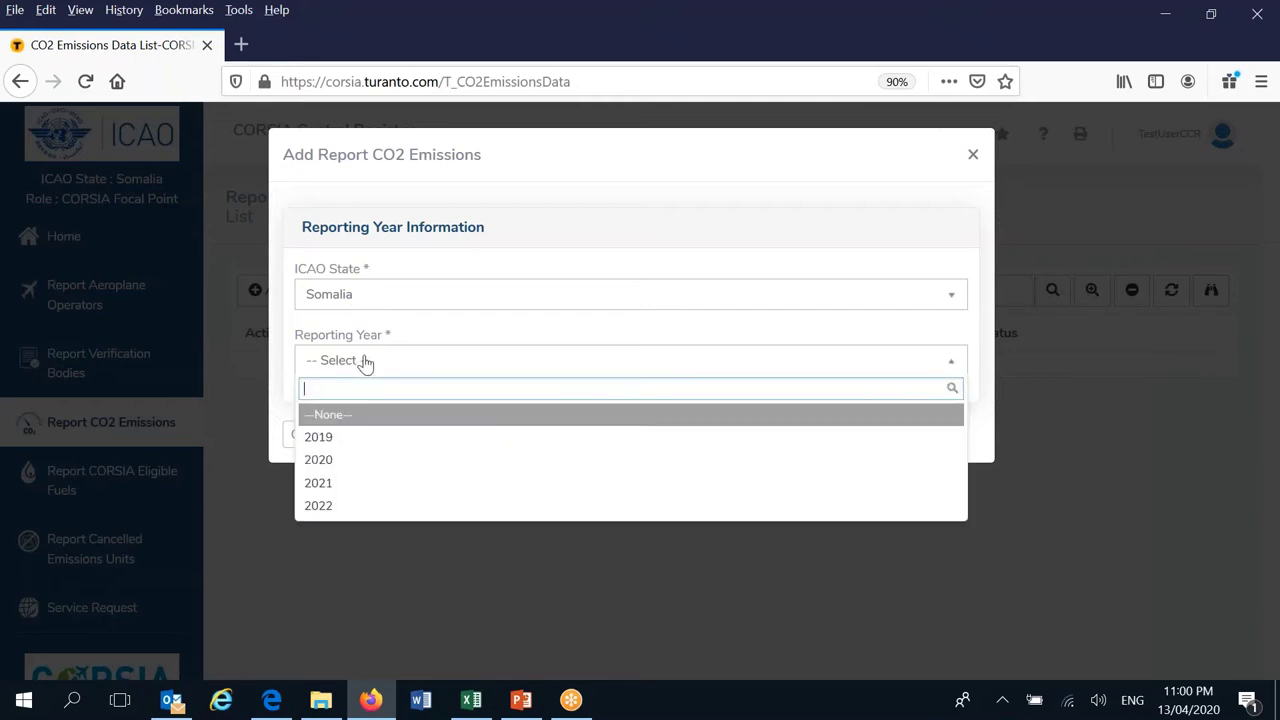
pyautogui.click(345, 442)
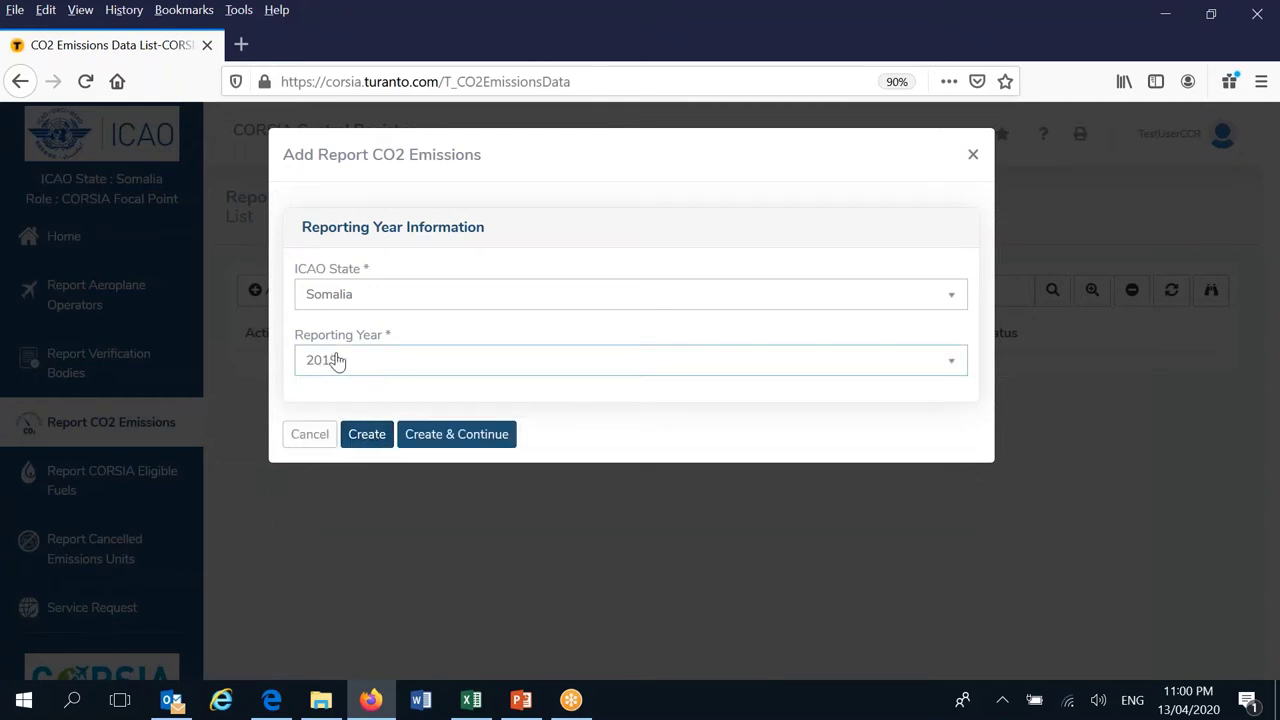
pyautogui.click(368, 438)
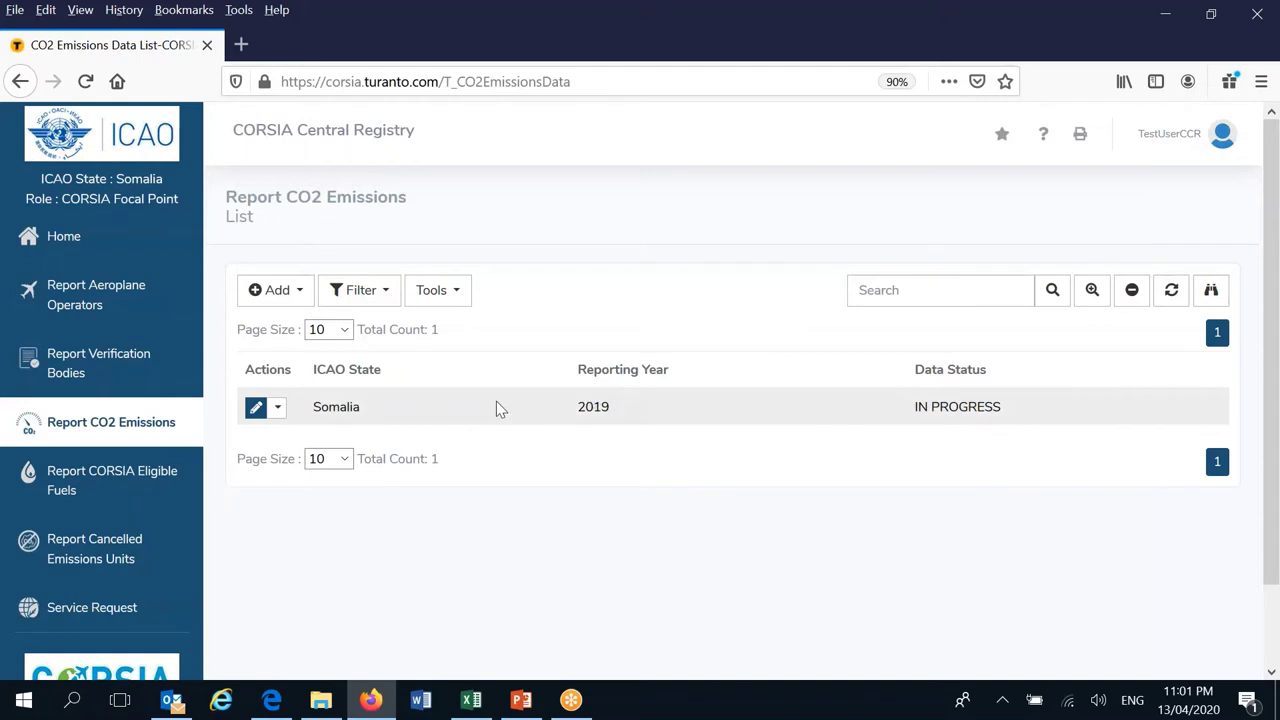
pyautogui.click(256, 410)
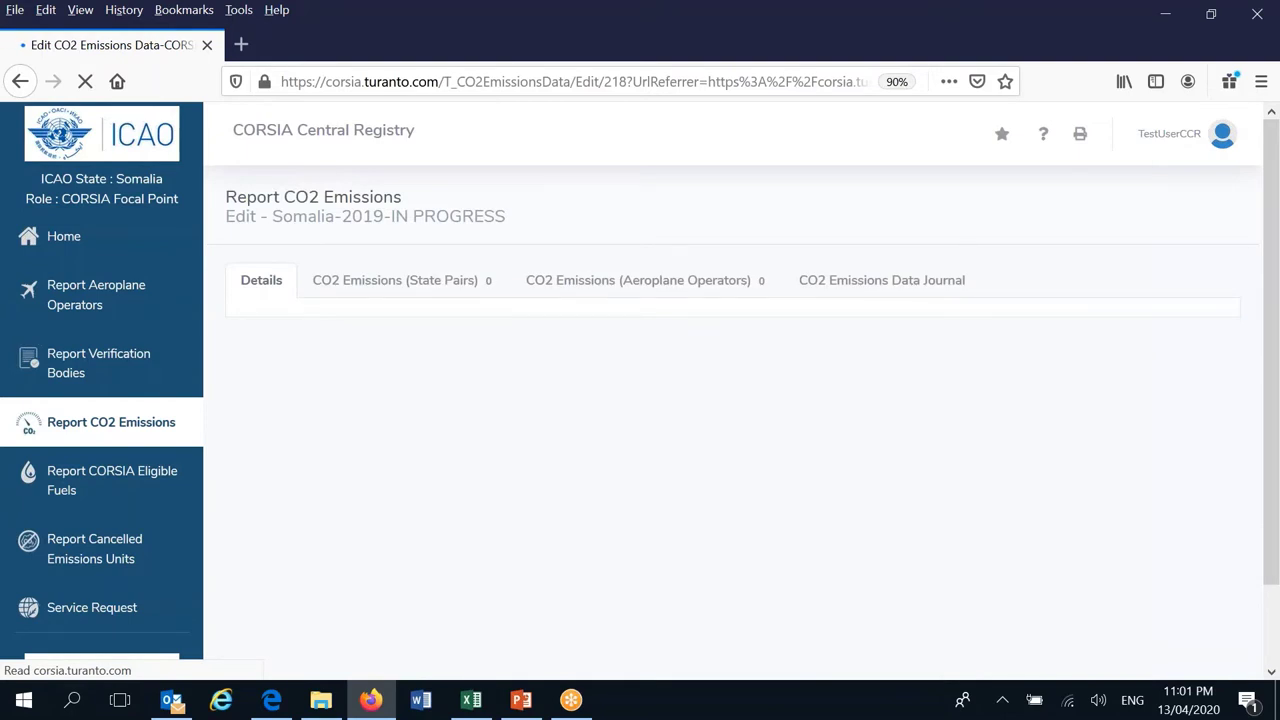
# - Examine the report's details: reporting year information, total CO2 emissions by state pairs and aeroplane operators, data status and remarks
pyautogui.scroll(-3, 640, 400)
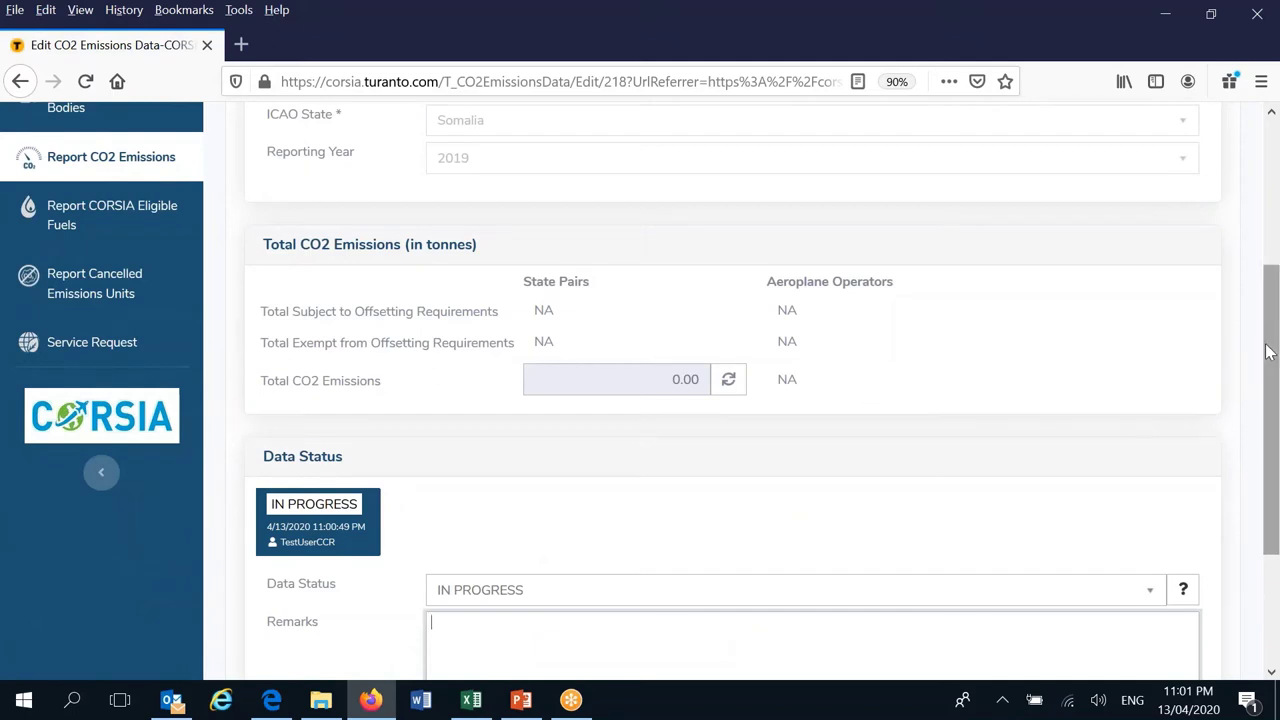
pyautogui.moveTo(1268, 352); pyautogui.dragTo(1264, 229)
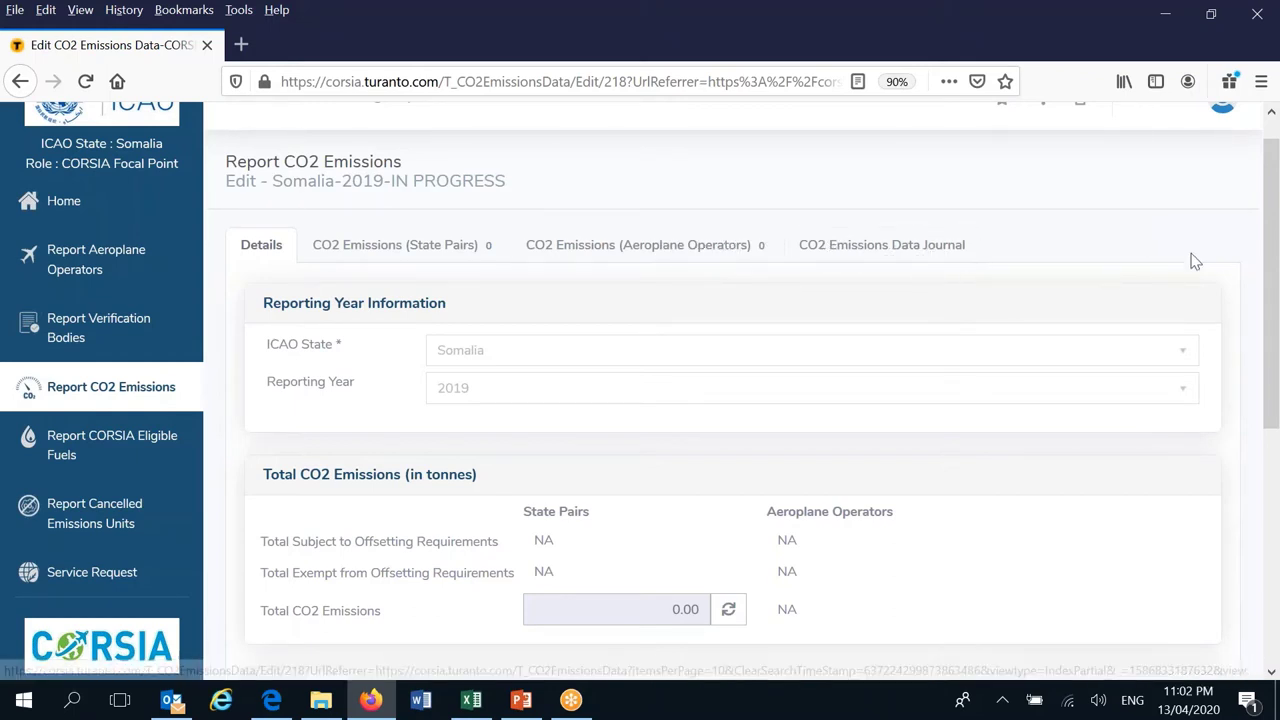
pyautogui.moveTo(1270, 262); pyautogui.dragTo(1271, 294)
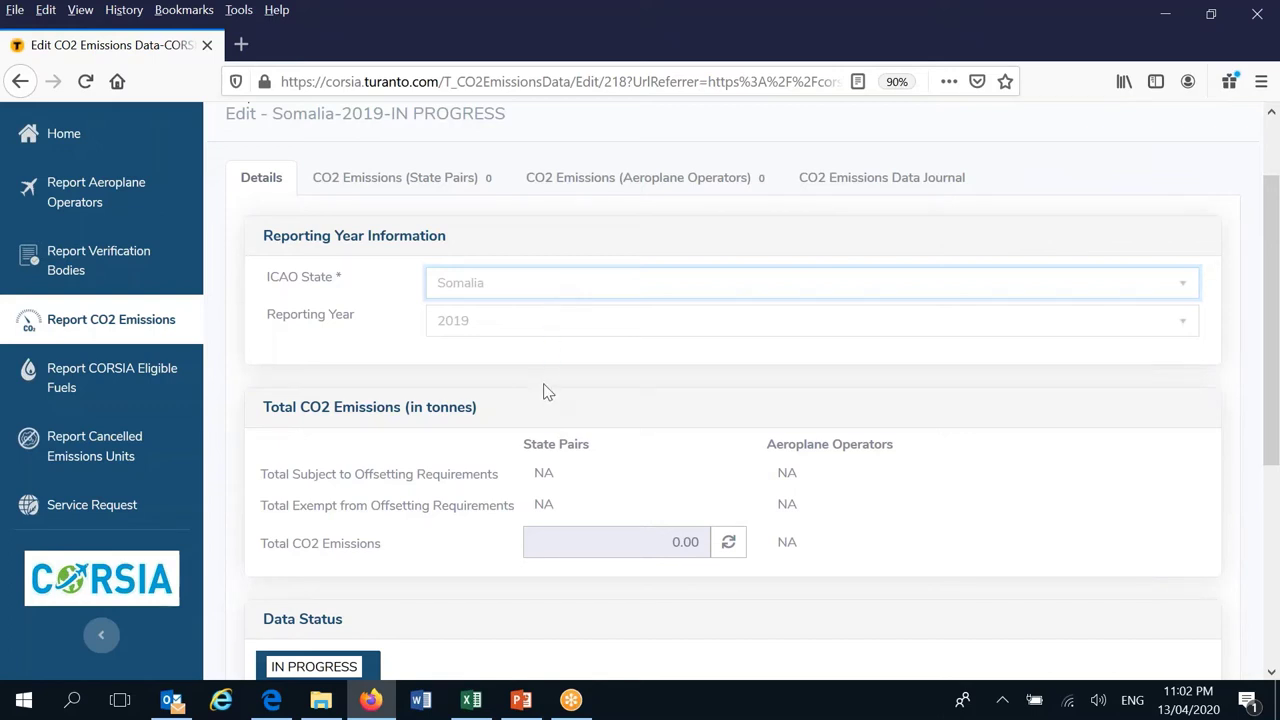
pyautogui.scroll(2, 548, 392)
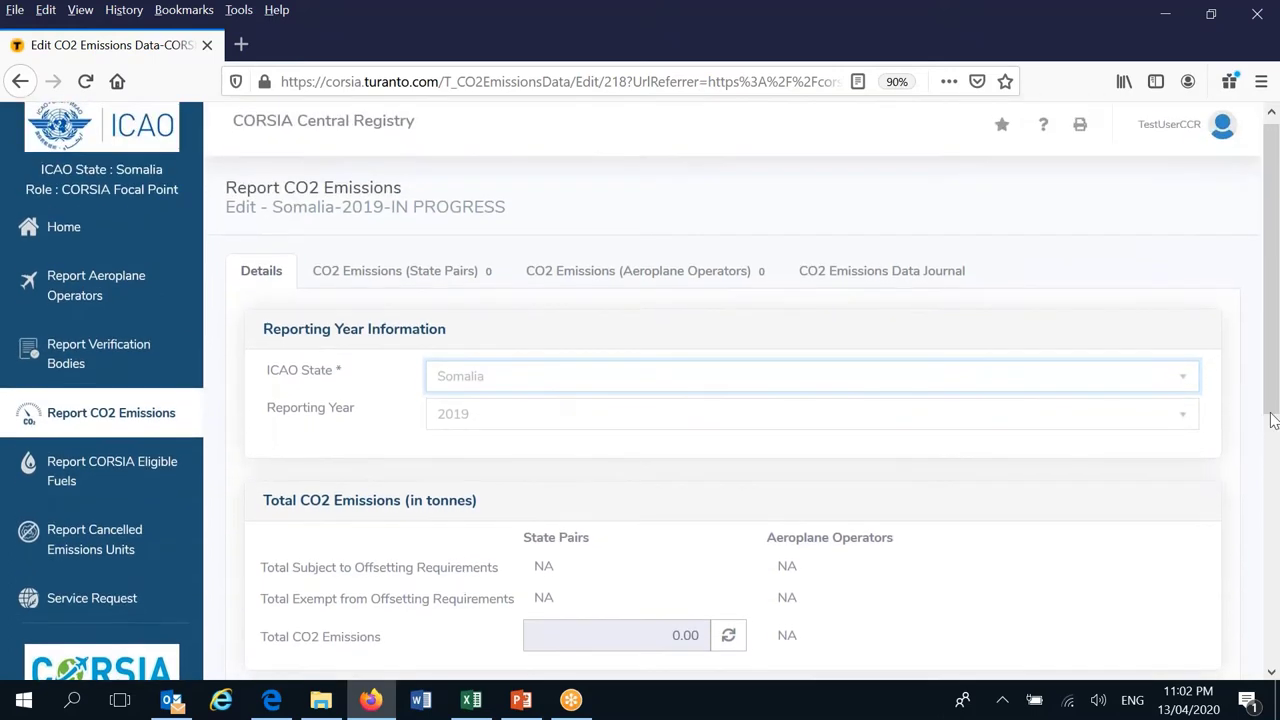
pyautogui.moveTo(1265, 348); pyautogui.dragTo(1265, 500)
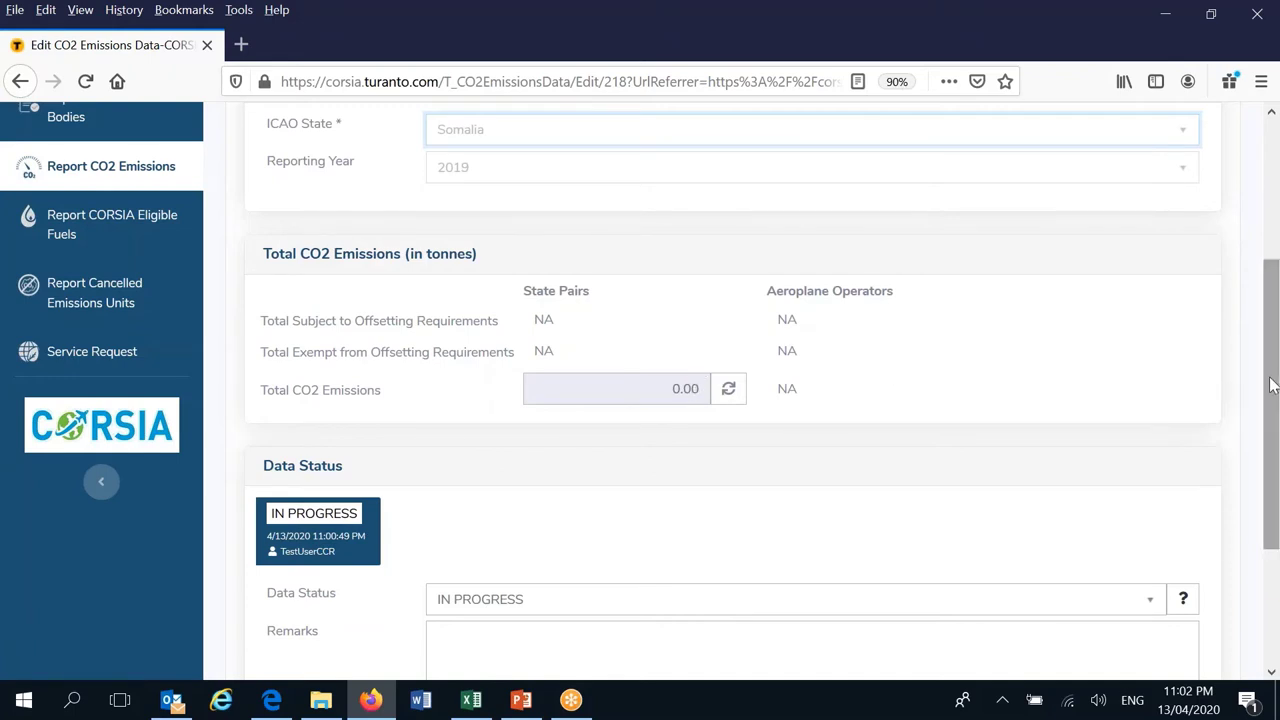
pyautogui.moveTo(1272, 385); pyautogui.dragTo(1275, 303)
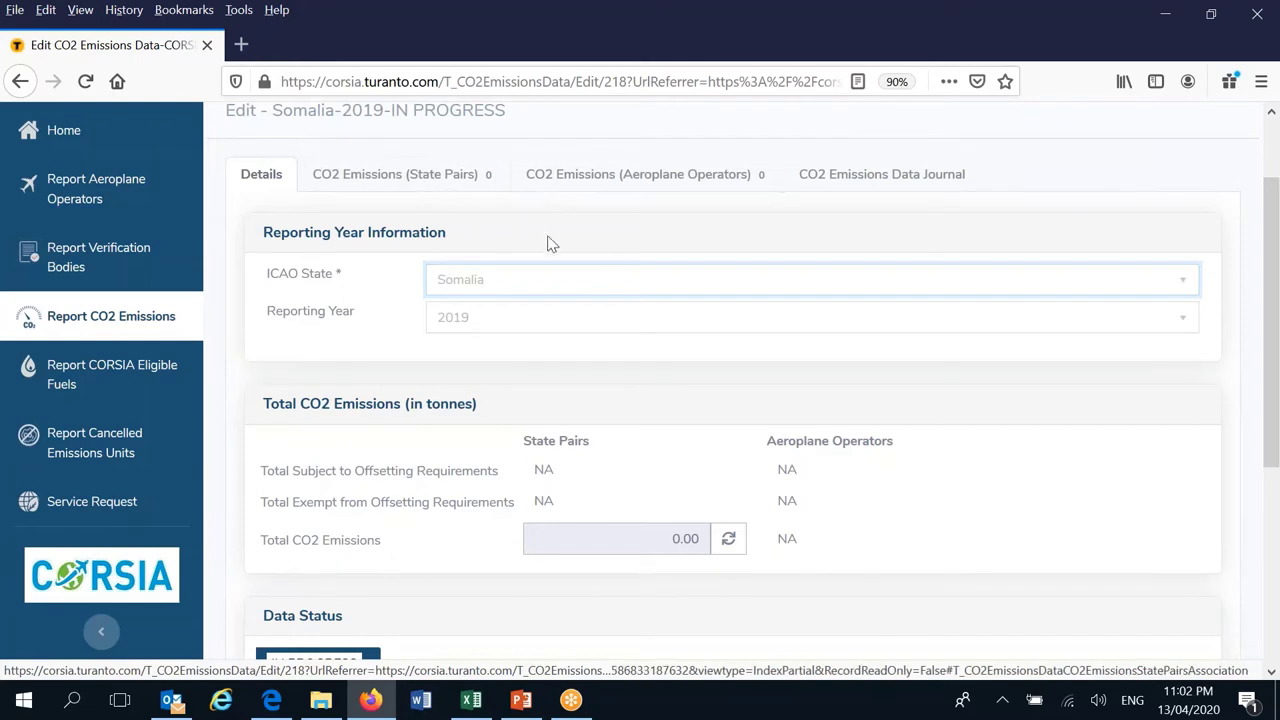
pyautogui.moveTo(1274, 318); pyautogui.dragTo(1275, 417)
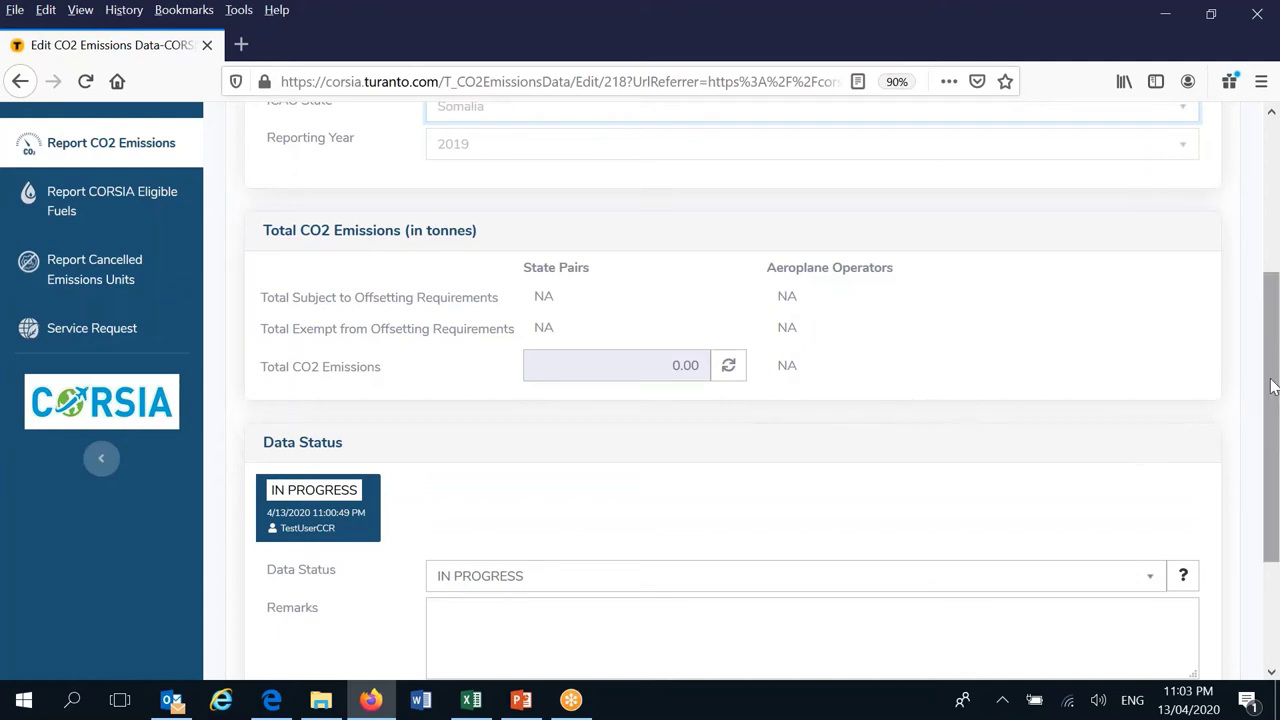
pyautogui.moveTo(1270, 385); pyautogui.dragTo(1277, 458)
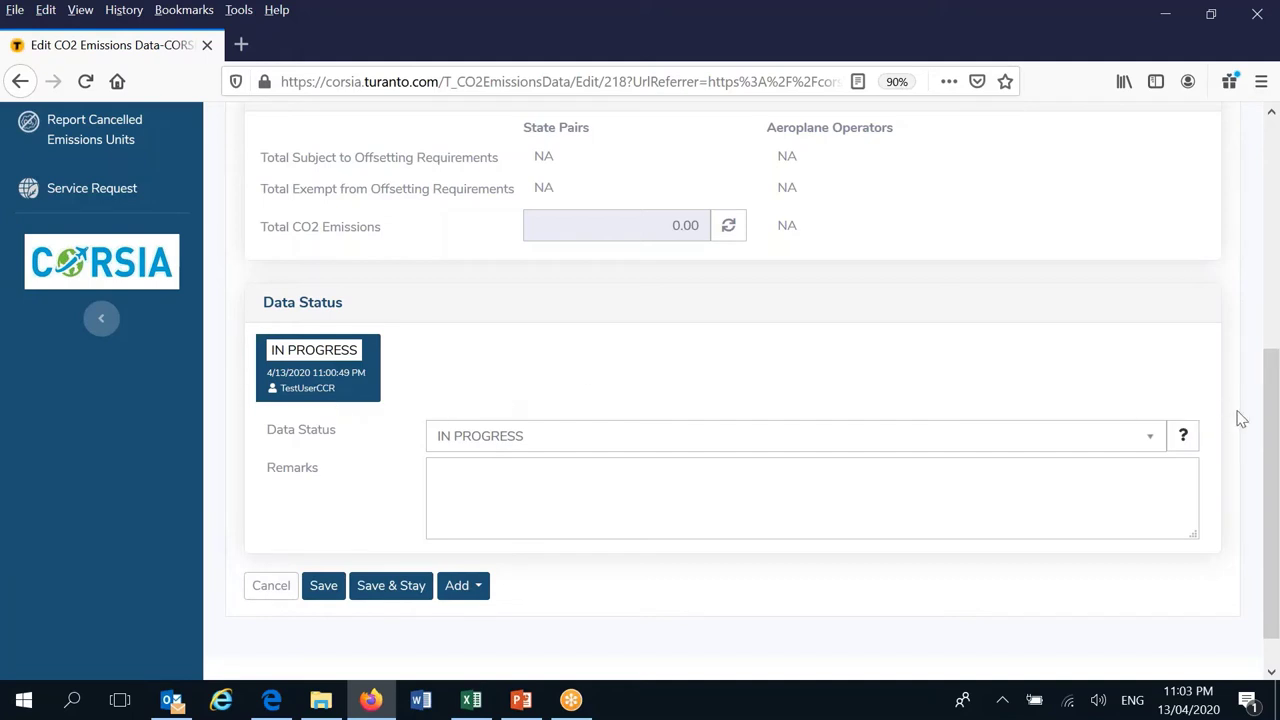
pyautogui.moveTo(1272, 425); pyautogui.dragTo(1272, 405)
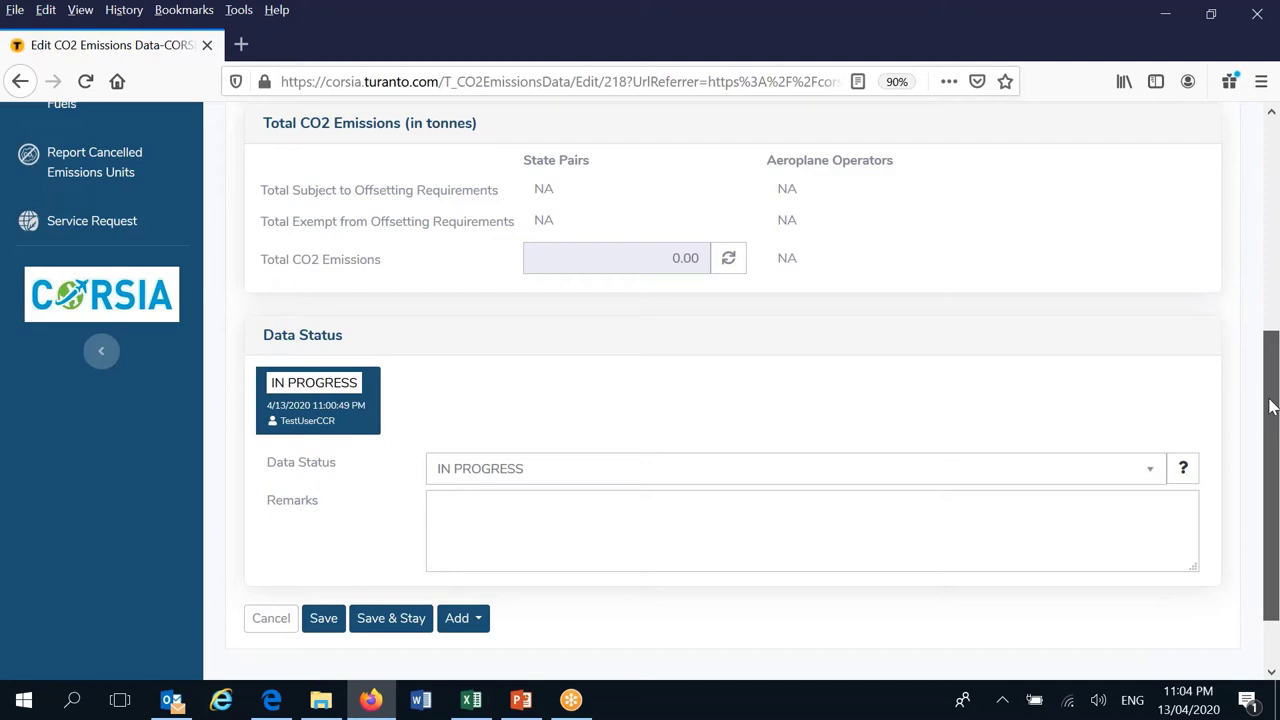
pyautogui.moveTo(1272, 405); pyautogui.dragTo(1272, 175)
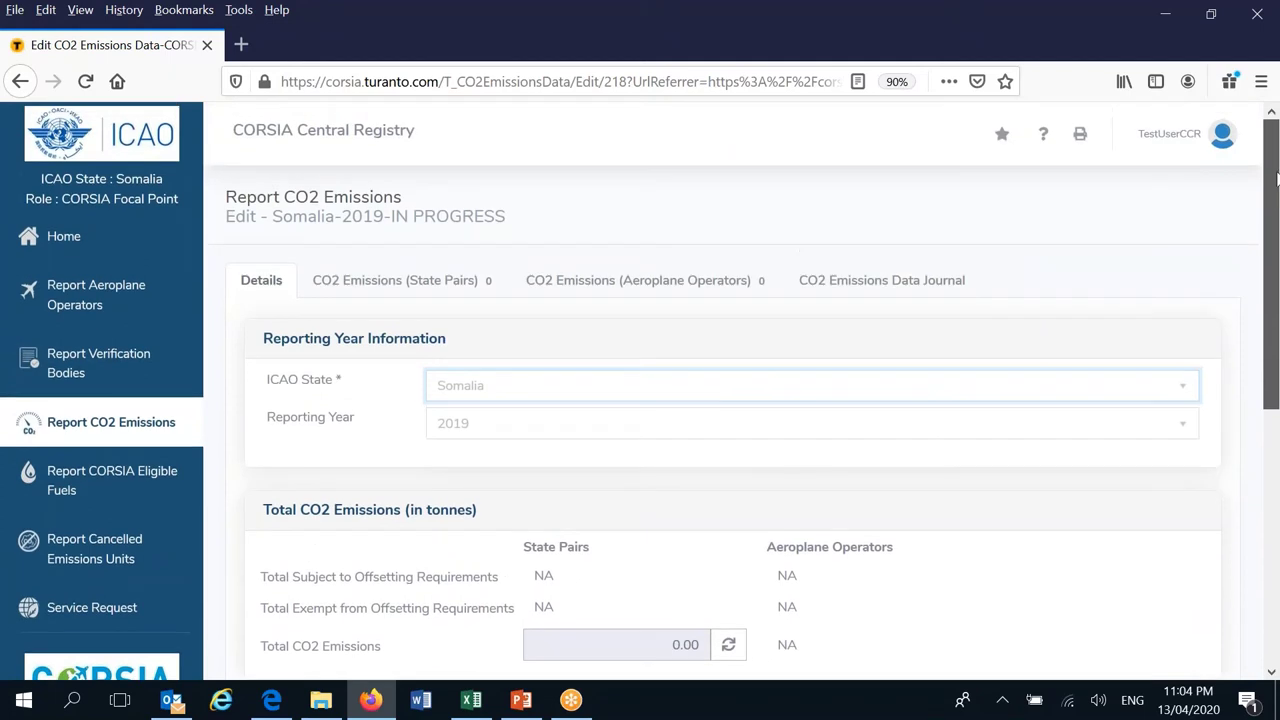
# - Look through the report's state pairs section with its tools and bulk options, the aeroplane operators section and the data journal
pyautogui.click(391, 287)
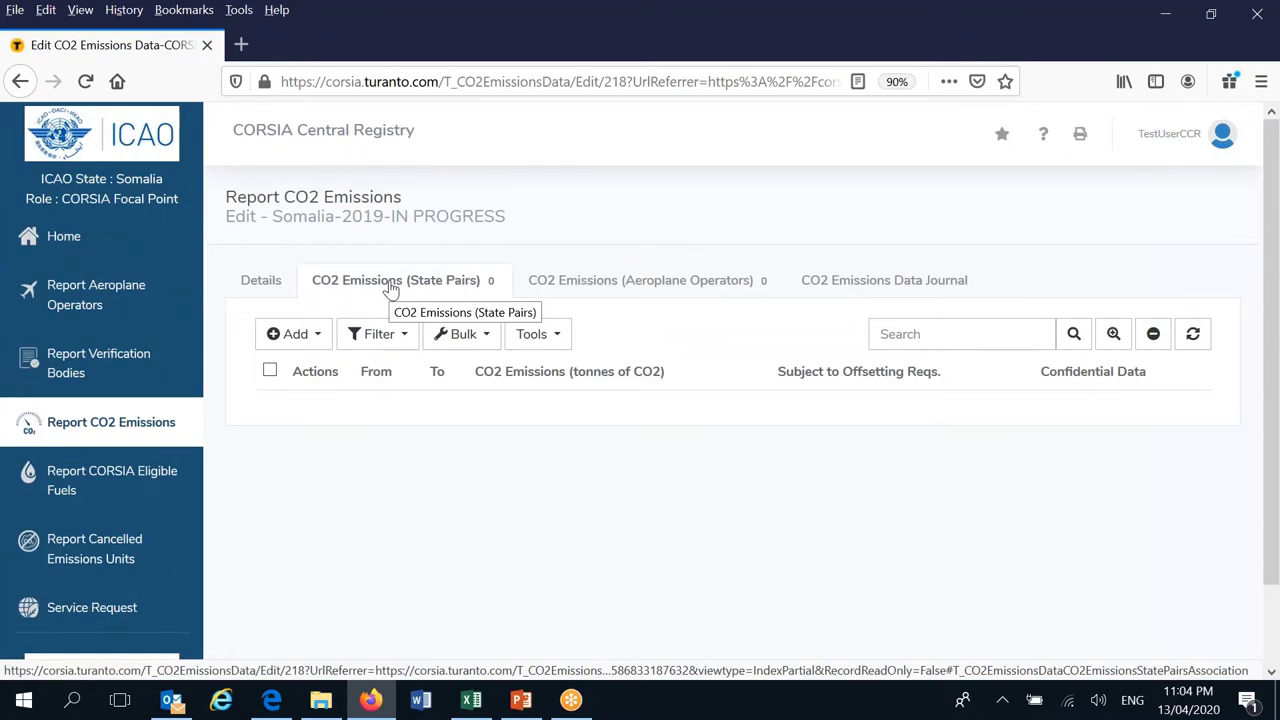
pyautogui.click(535, 334)
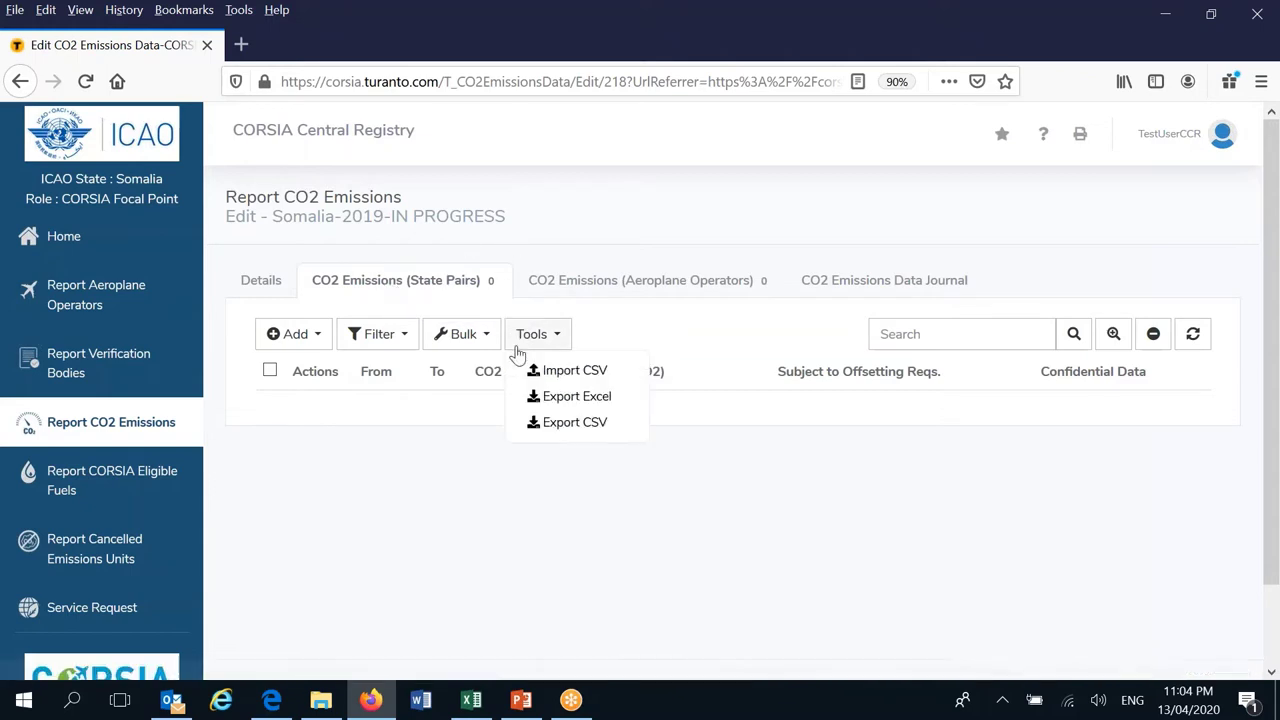
pyautogui.click(461, 468)
pyautogui.click(461, 334)
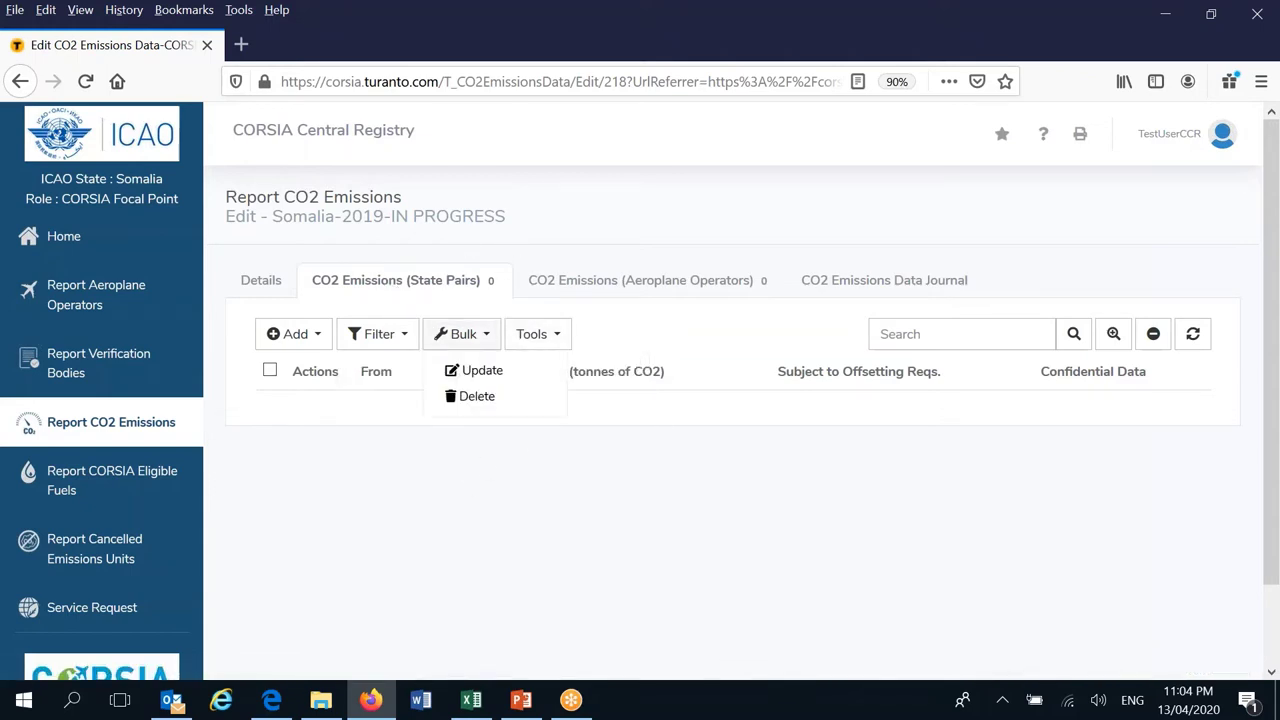
pyautogui.click(486, 343)
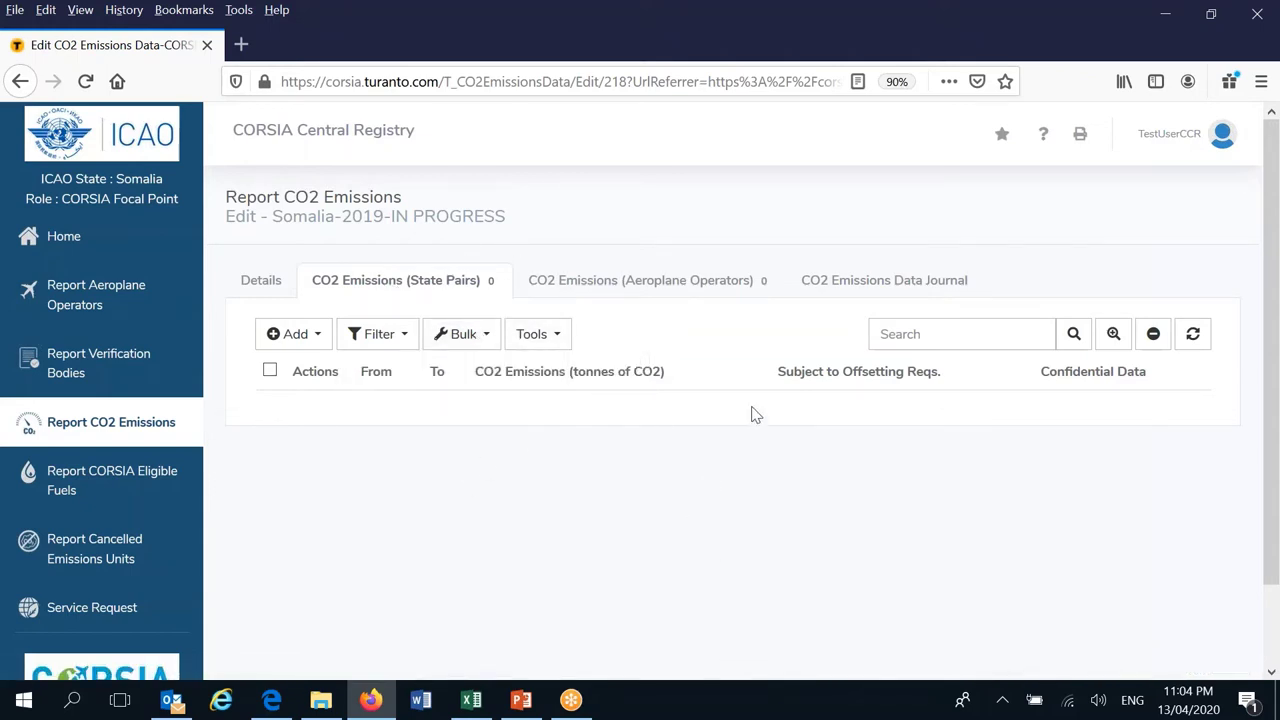
pyautogui.click(650, 288)
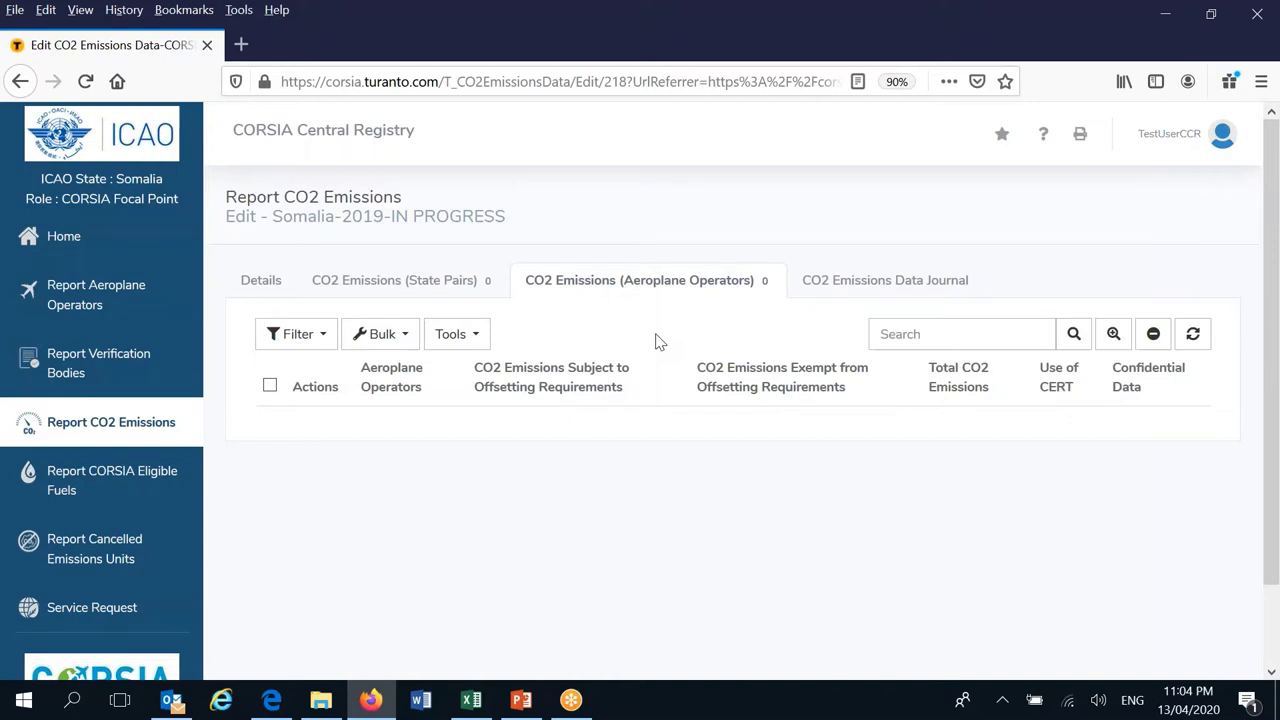
pyautogui.click(872, 289)
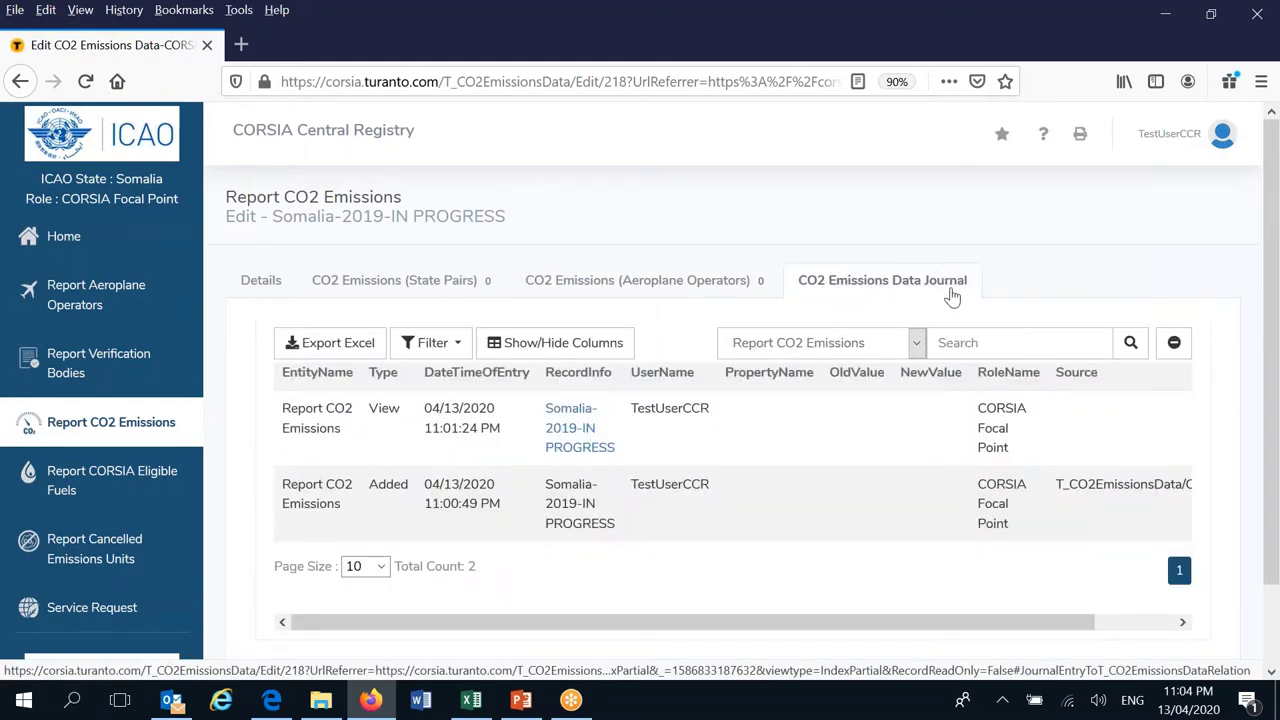
pyautogui.click(1270, 260)
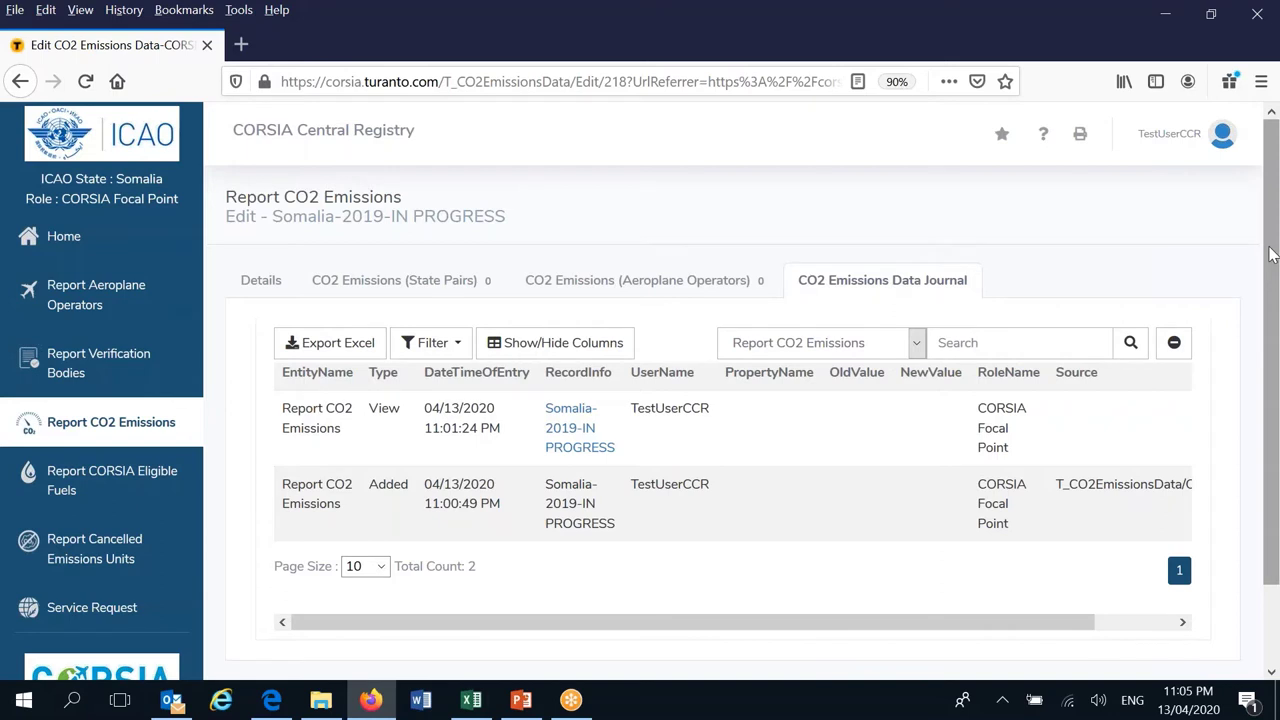
pyautogui.moveTo(1270, 255); pyautogui.dragTo(1268, 279)
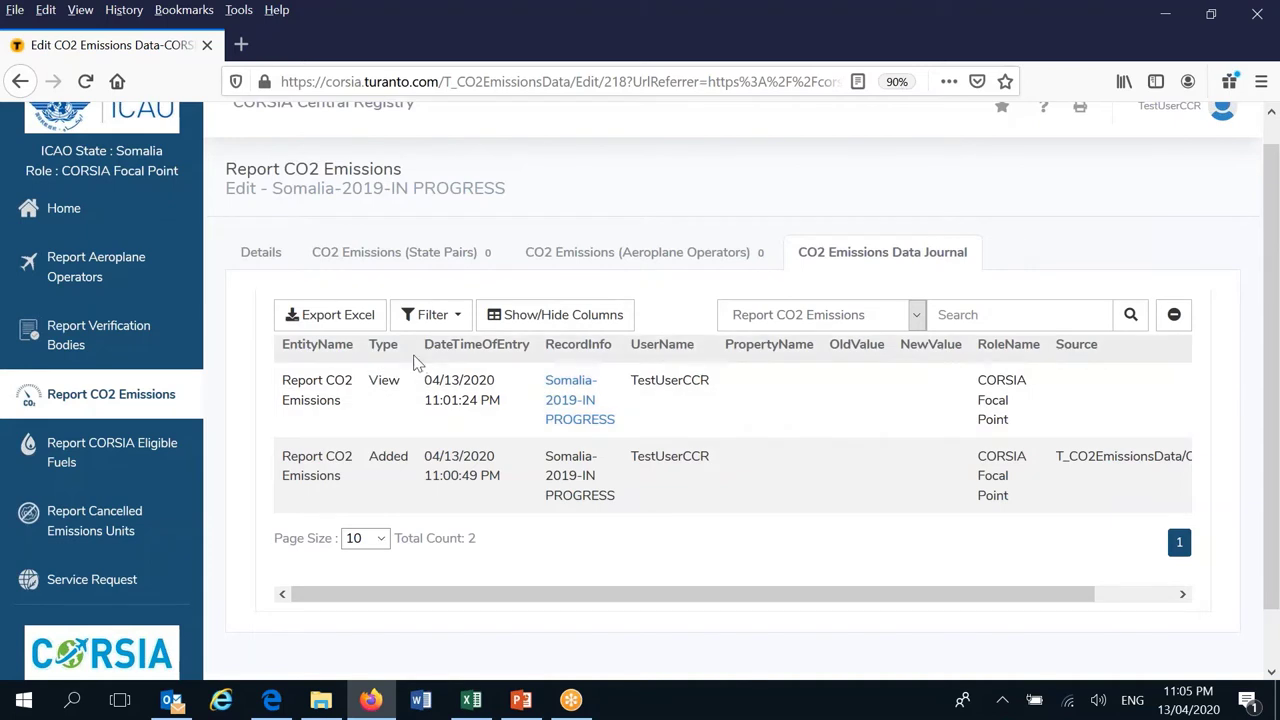
# - Start a new state-pair emissions record in the report with Somalia as the From state and Albania as the To state
pyautogui.click(395, 256)
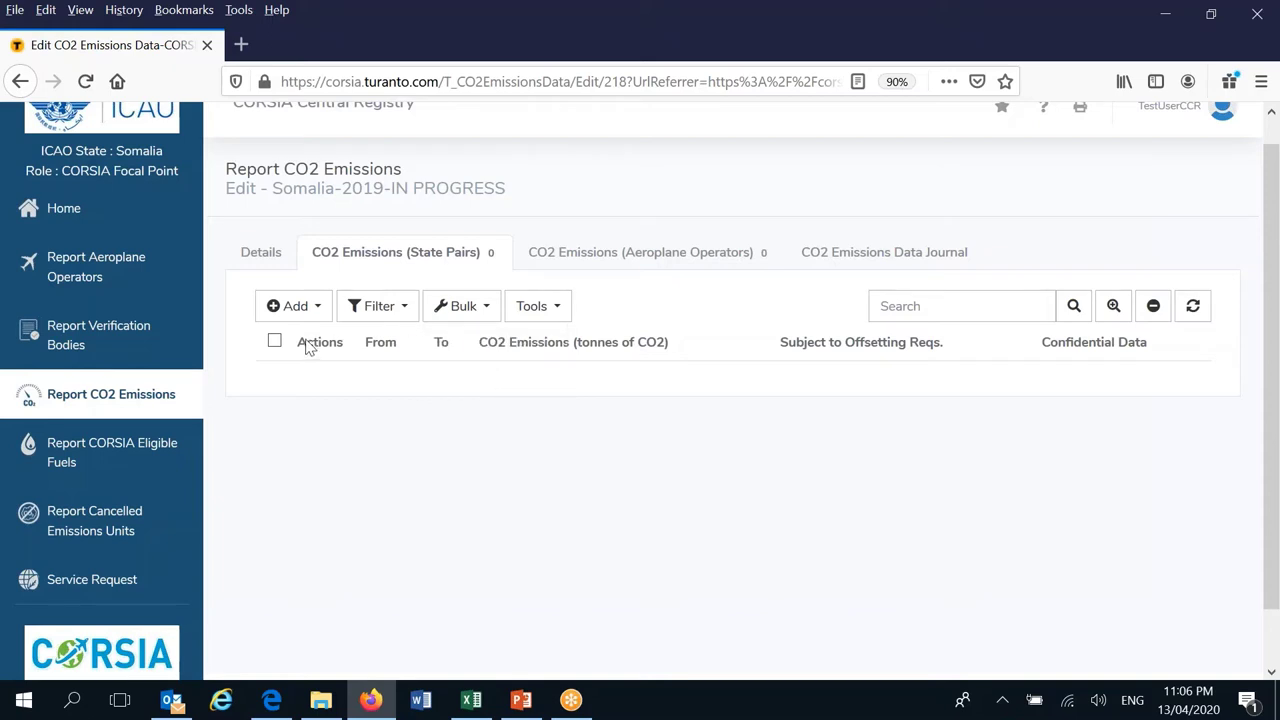
pyautogui.click(316, 307)
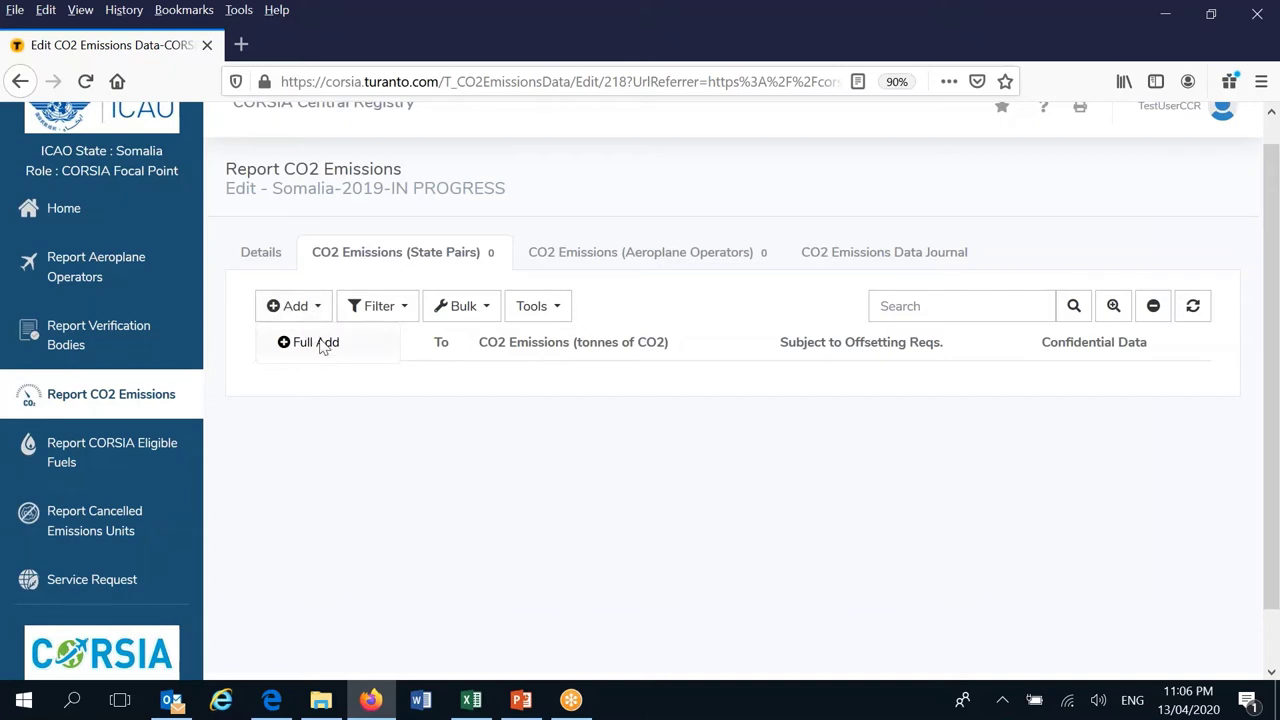
pyautogui.click(322, 345)
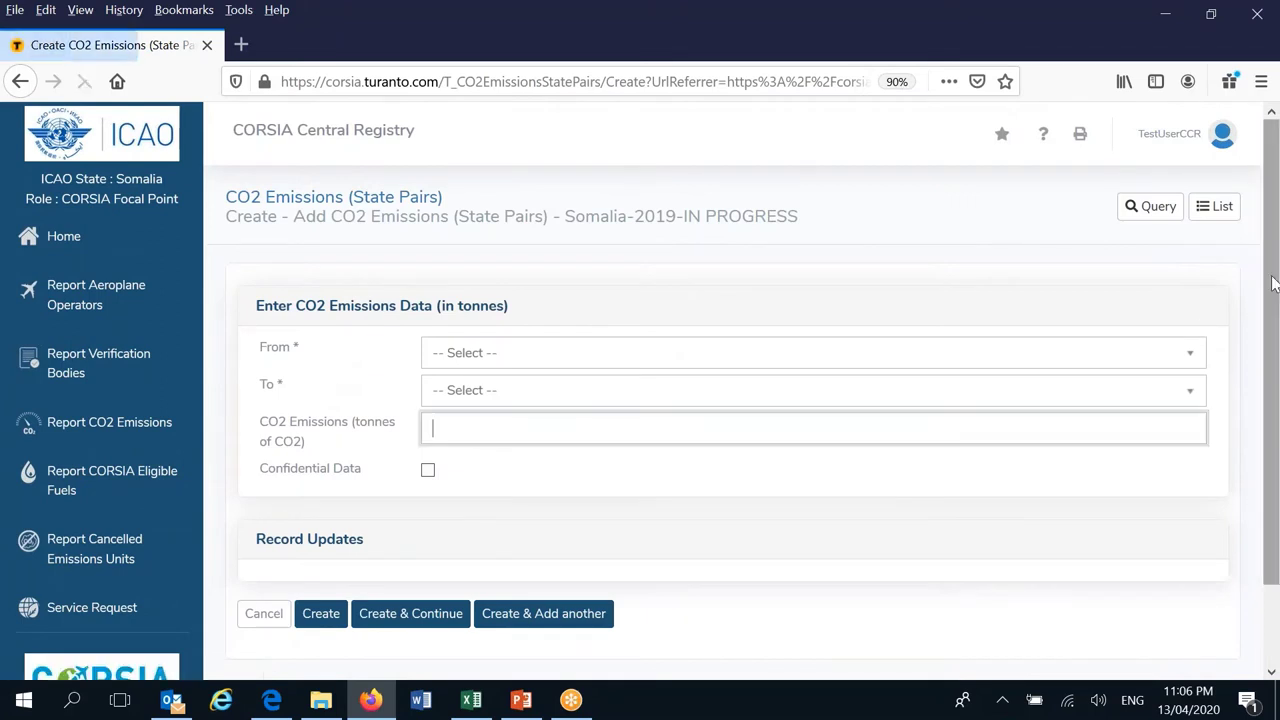
pyautogui.scroll(-1, 1275, 300)
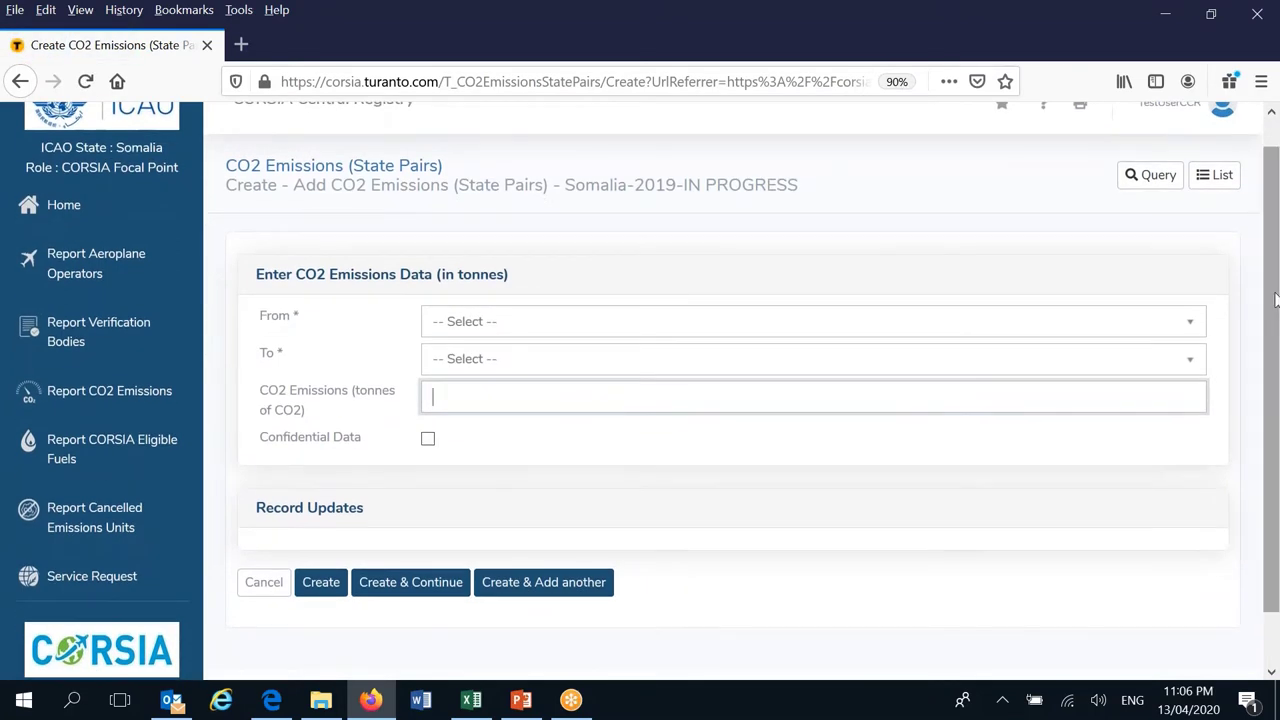
pyautogui.scroll(1, 1275, 300)
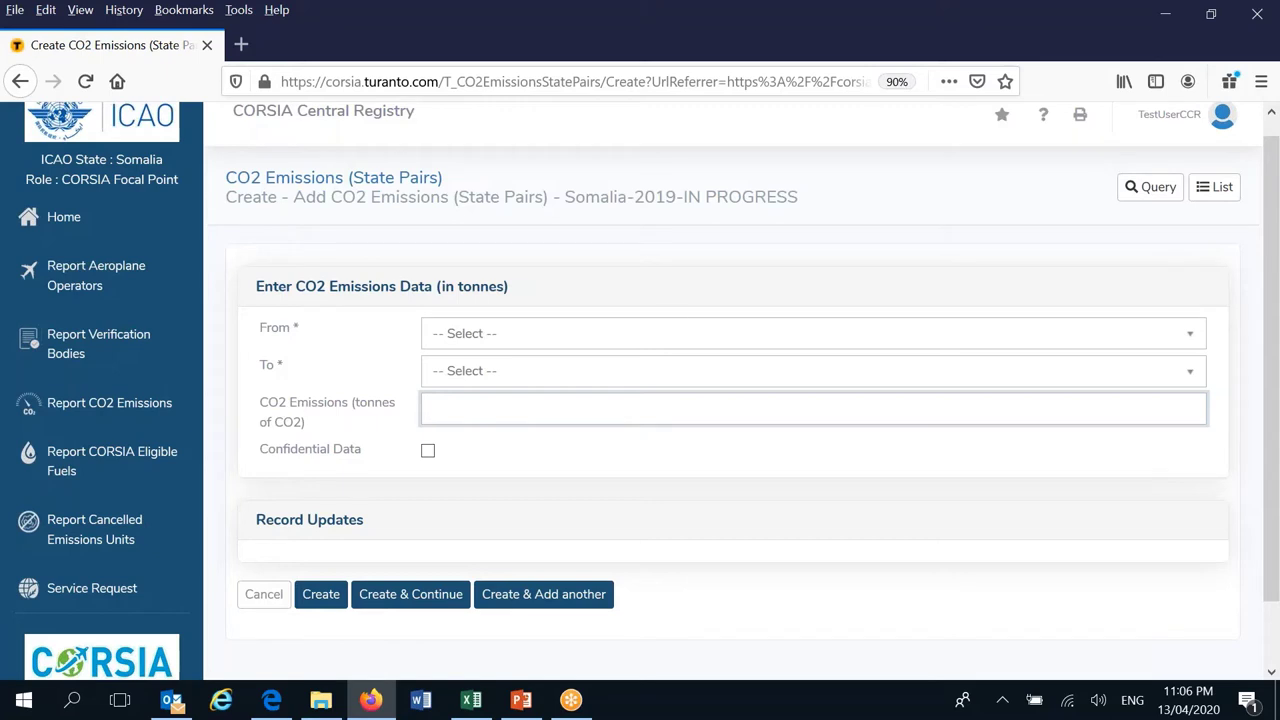
pyautogui.click(492, 338)
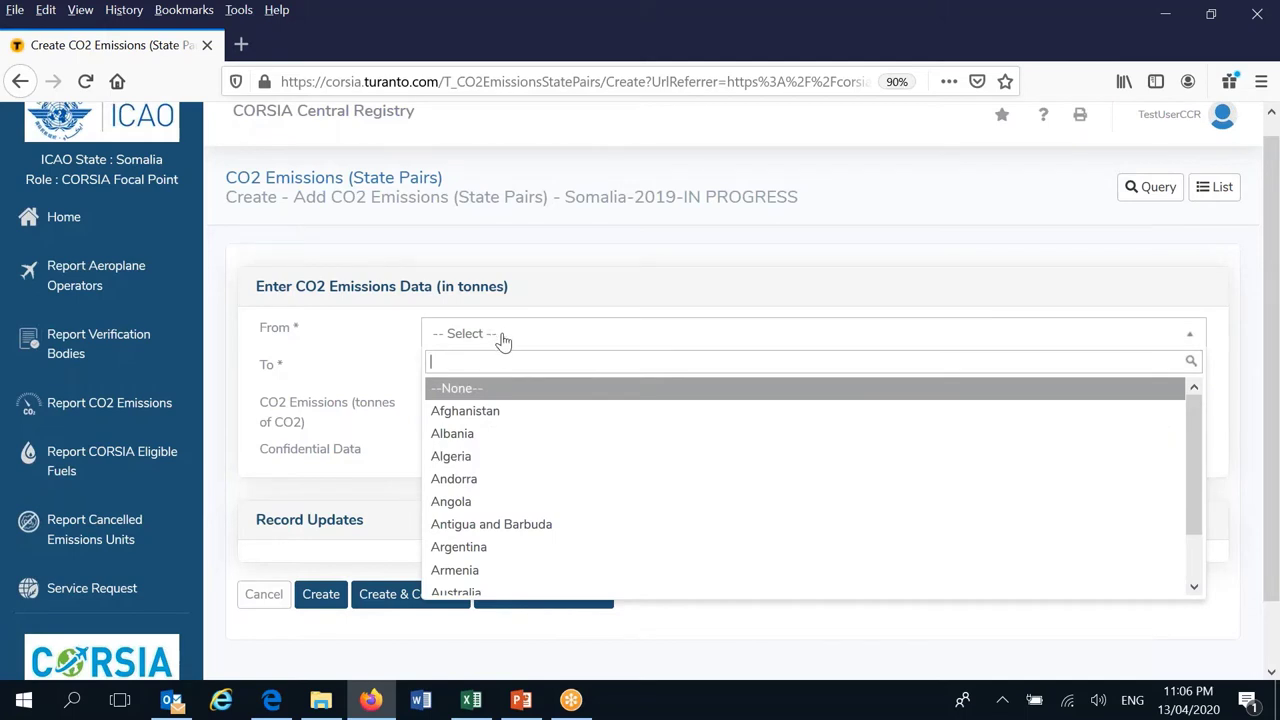
pyautogui.write('som')
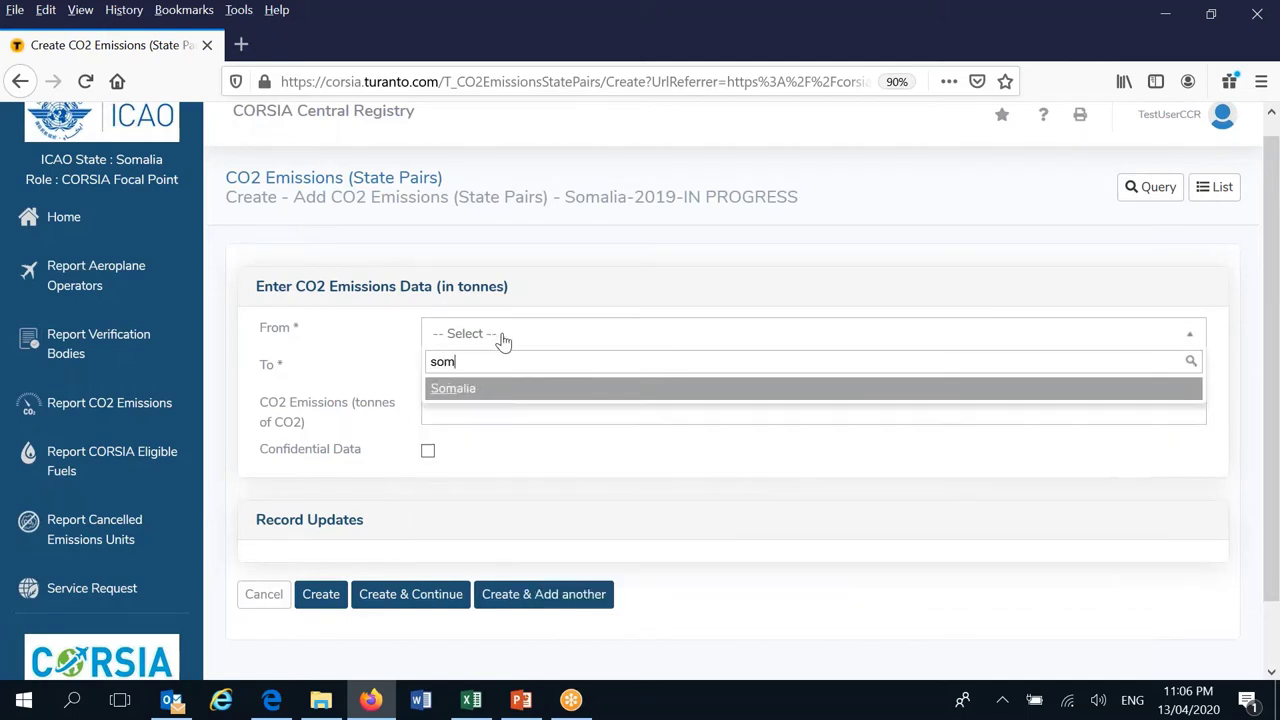
pyautogui.click(450, 390)
pyautogui.click(457, 376)
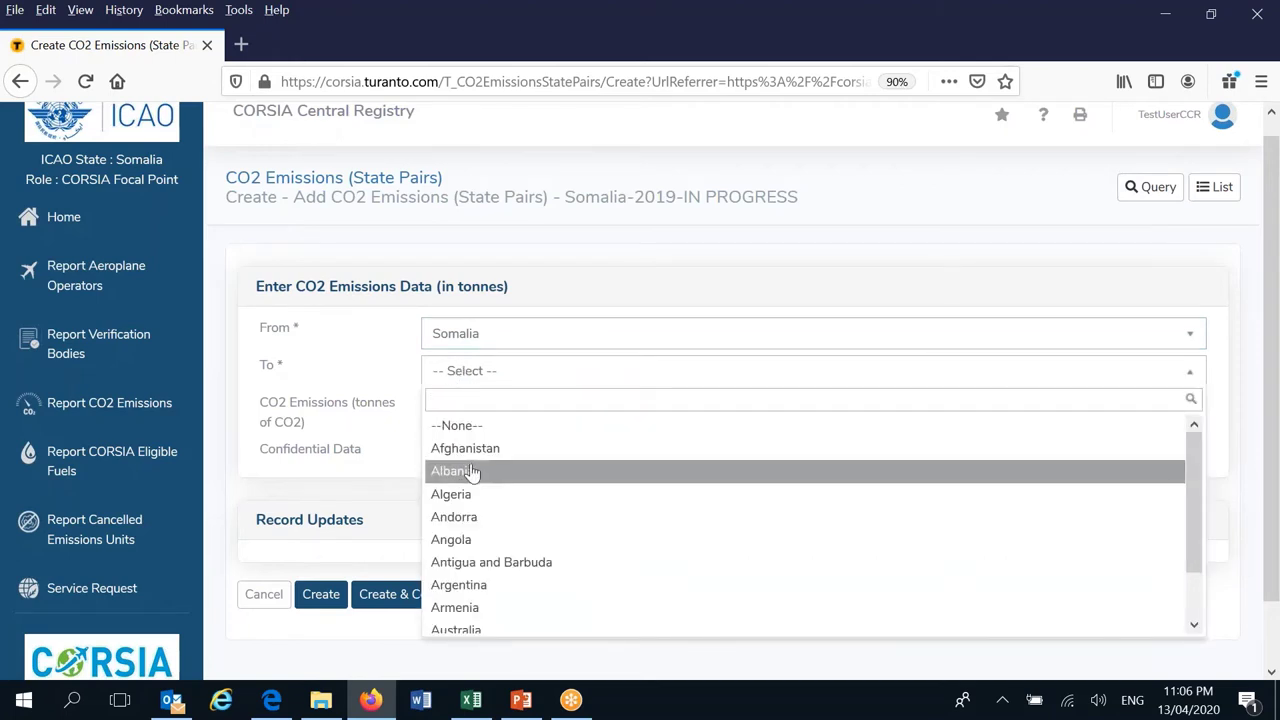
pyautogui.click(472, 472)
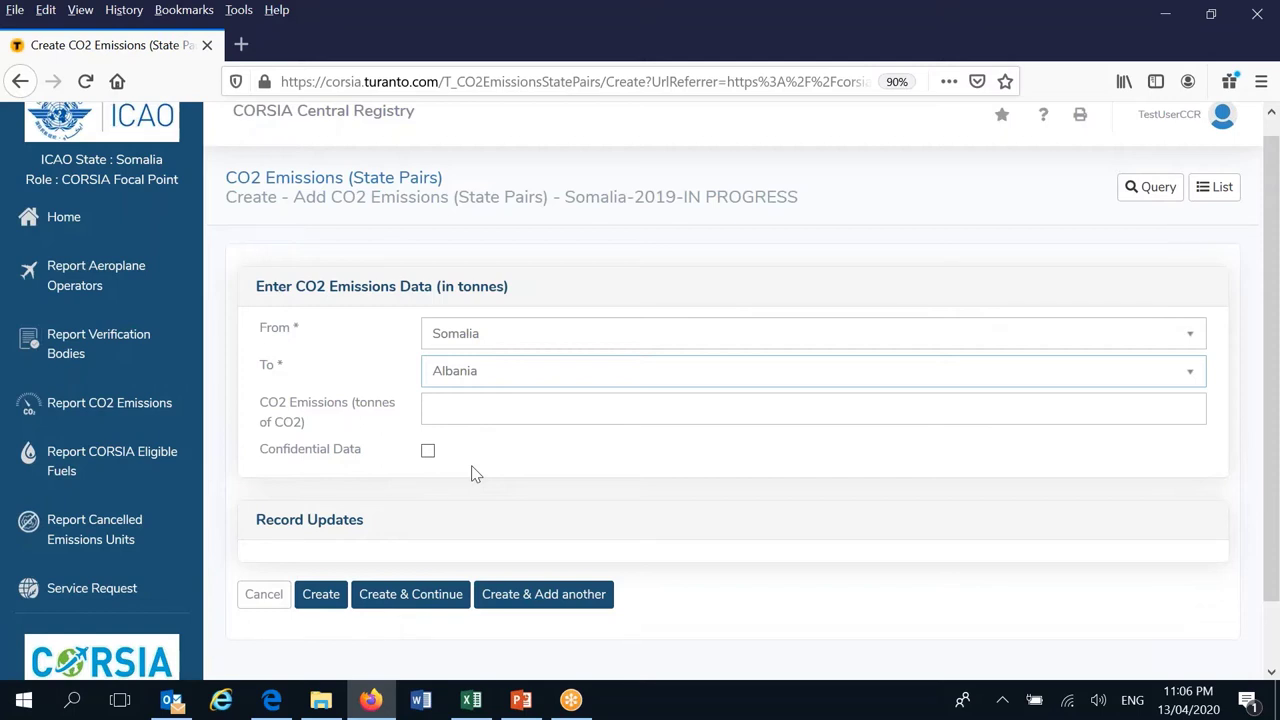
# - Enter 12345.67 tonnes as the CO2 emissions for the Somalia–Albania pair
pyautogui.click(455, 413)
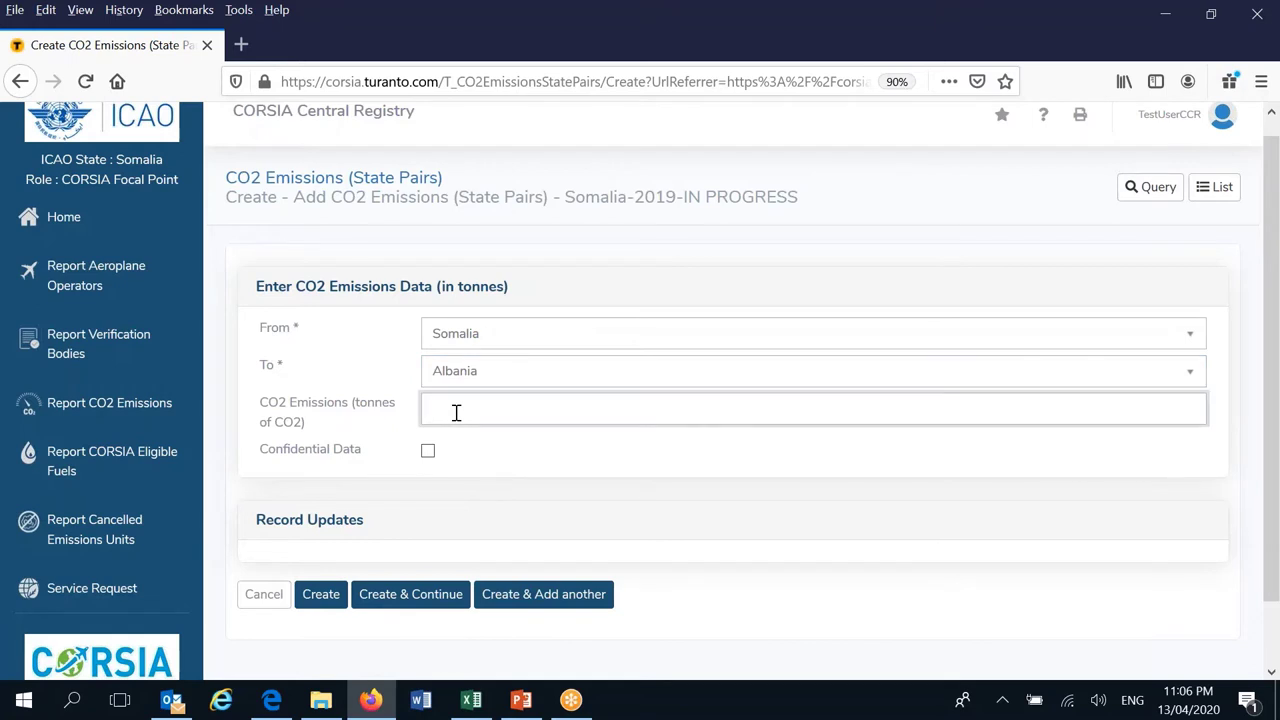
pyautogui.write('12345.67')
pyautogui.click(531, 449)
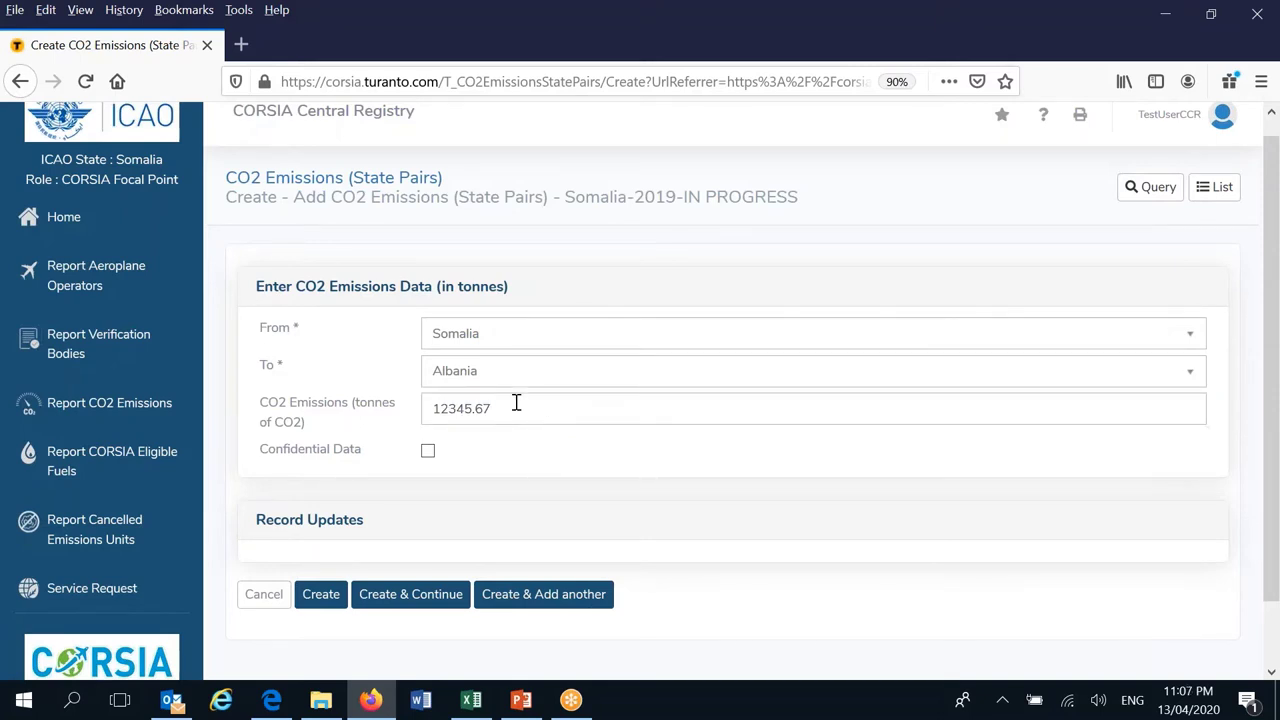
pyautogui.click(516, 408)
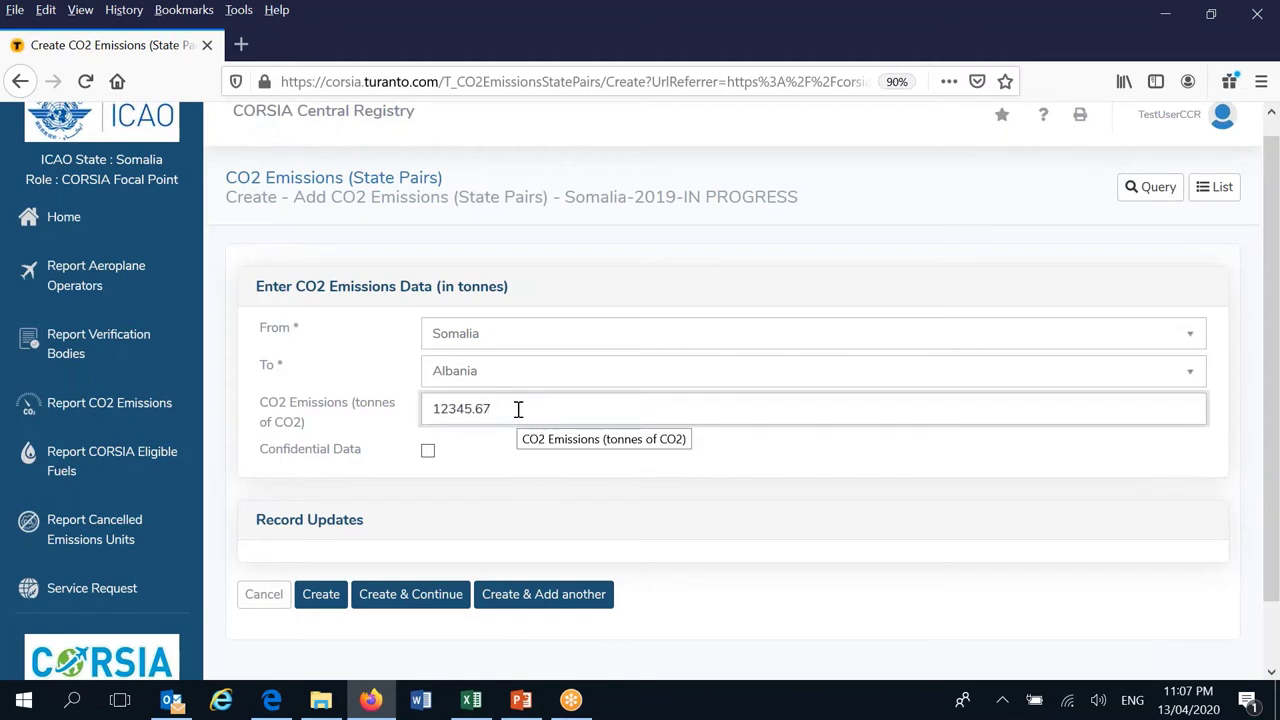
# - Try a negative CO2 emissions value of -12345.67 and mark the record as confidential data
pyautogui.click(430, 410)
pyautogui.write('-')
pyautogui.click(628, 460)
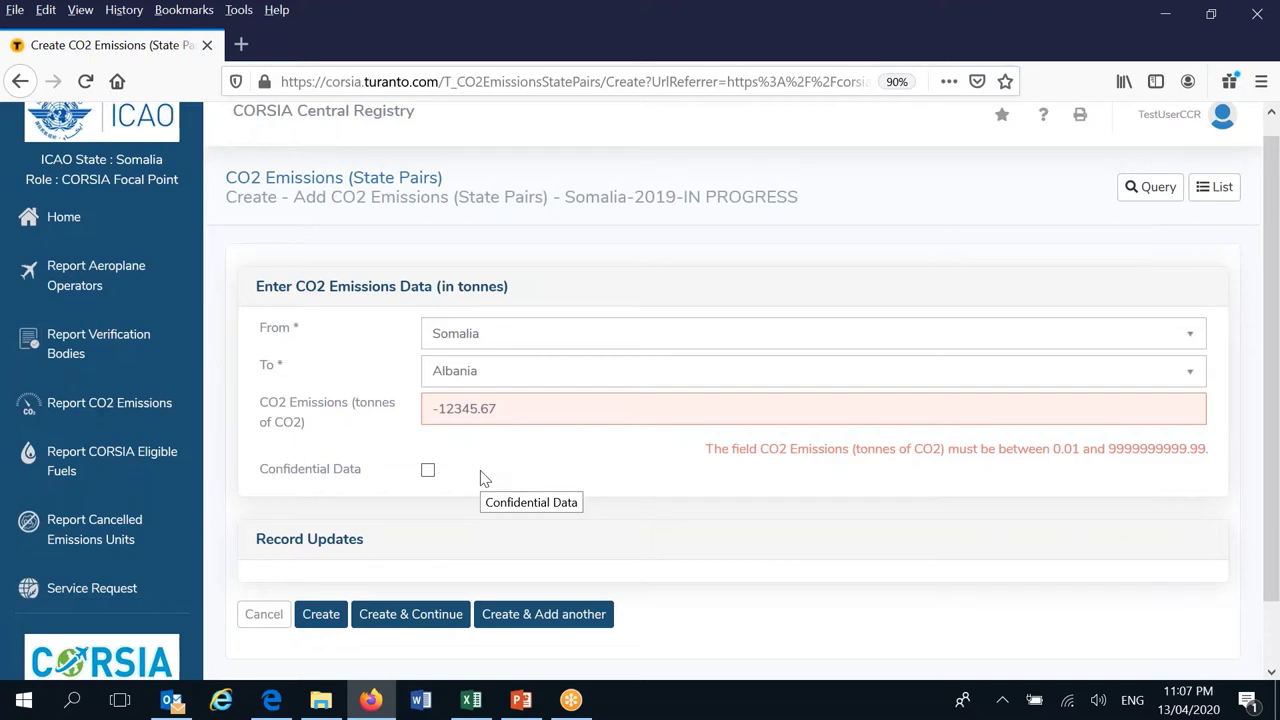
pyautogui.click(428, 470)
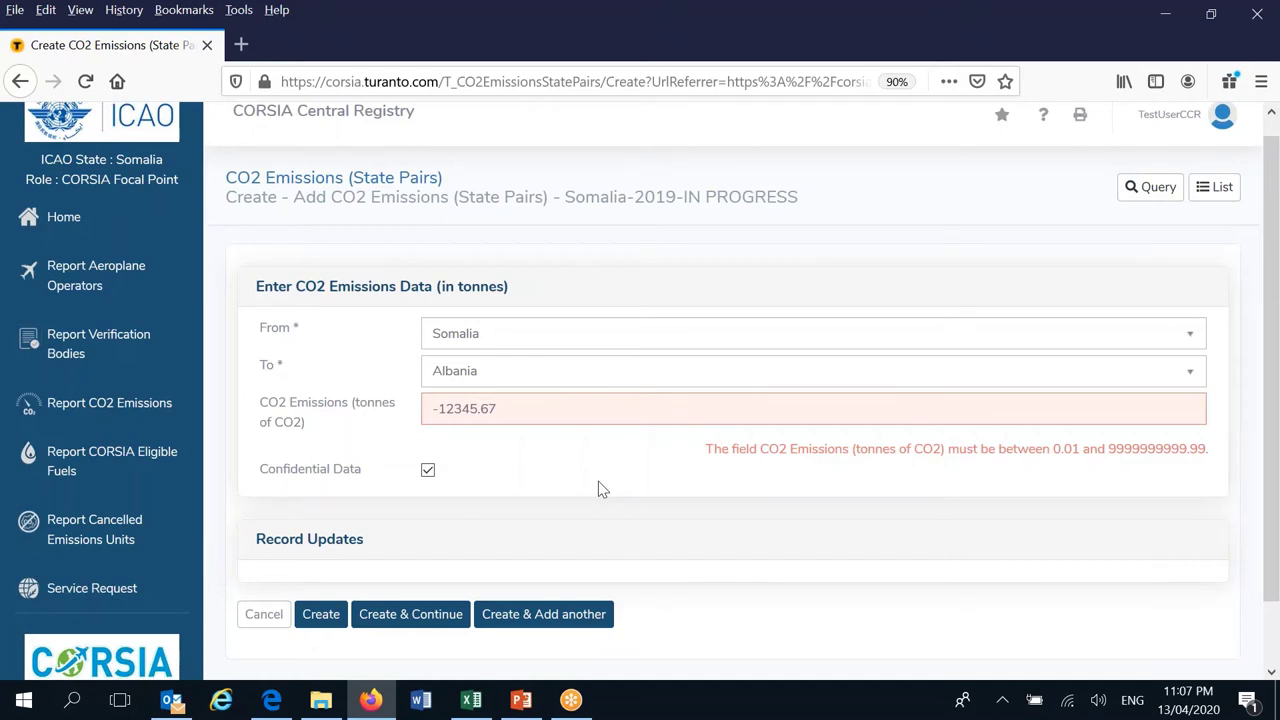
# - Try to create the record with Somalia as the To state as well as the From state
pyautogui.click(518, 372)
pyautogui.write('som')
pyautogui.press('Return')
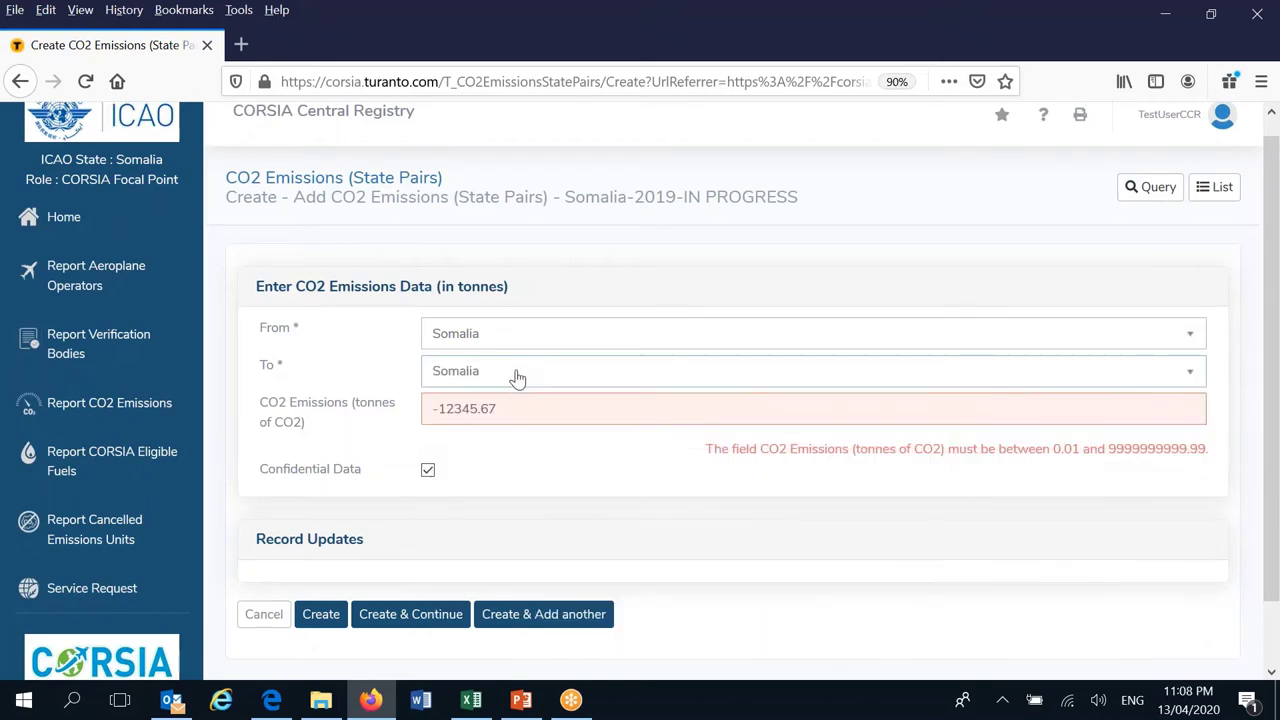
pyautogui.click(328, 614)
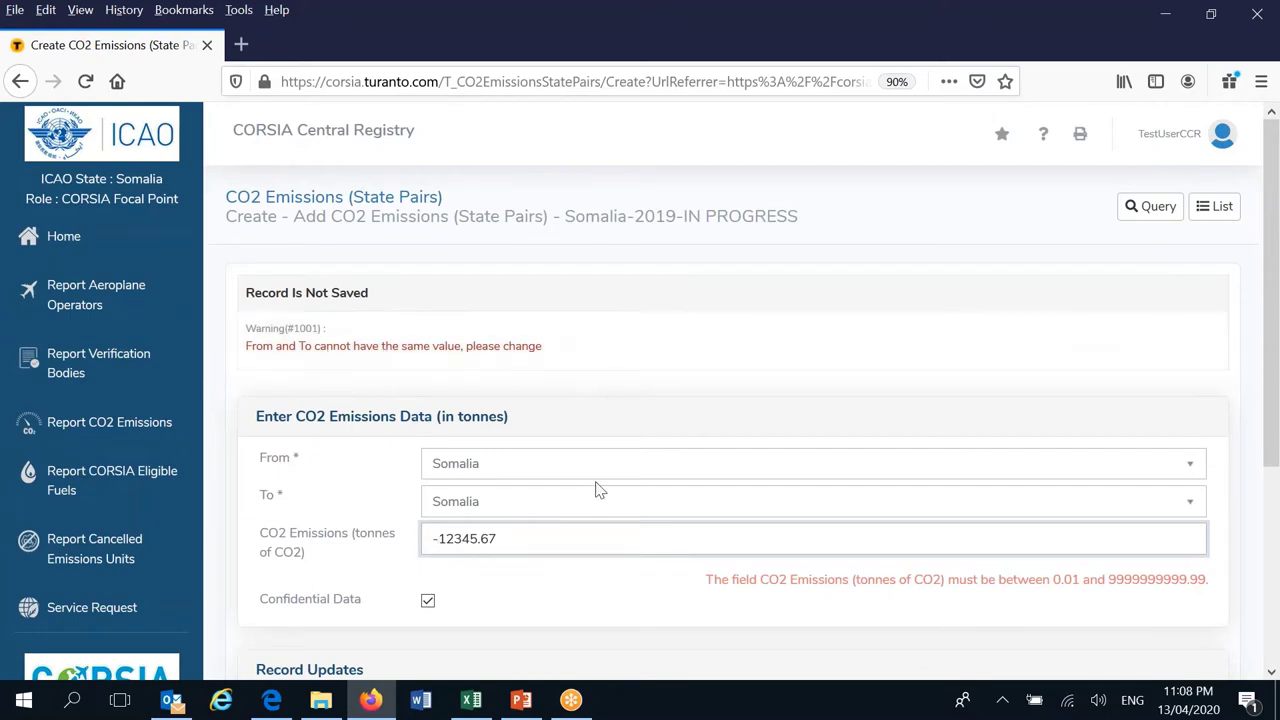
pyautogui.scroll(-1, 604, 485)
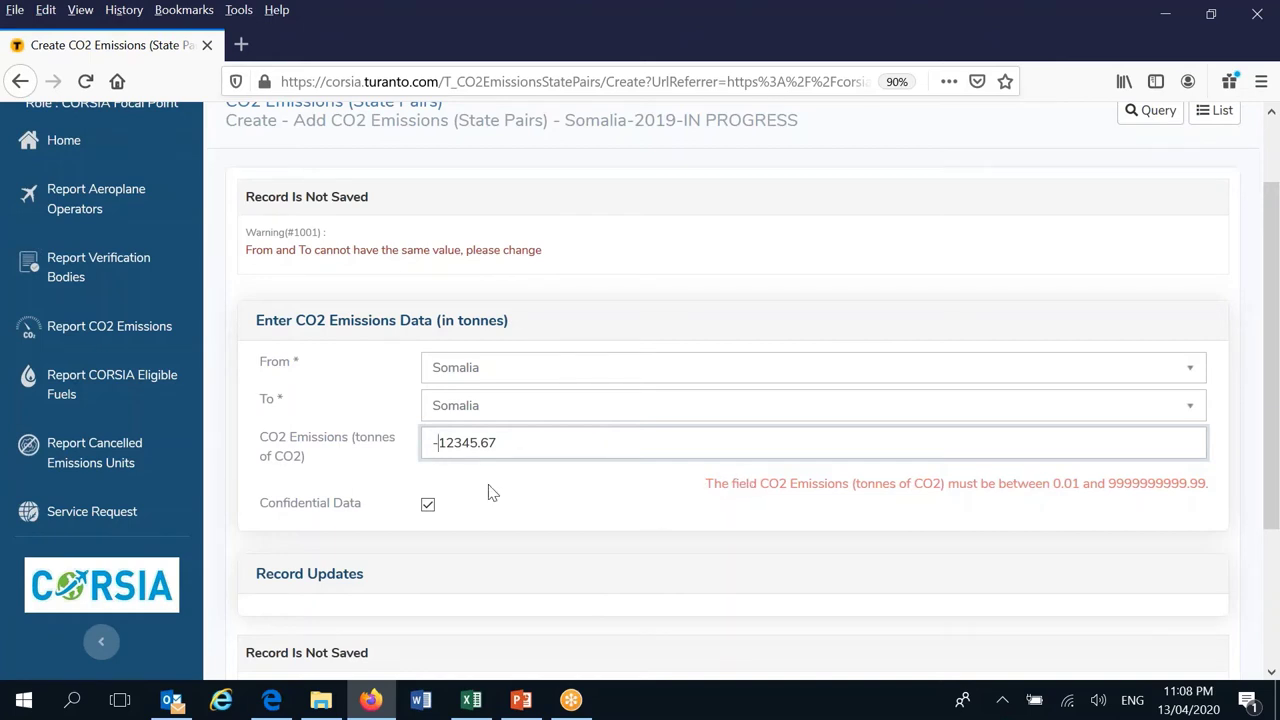
# - Remove the minus sign from the CO2 emissions value and set the To state to Albania
pyautogui.click(440, 442)
pyautogui.press('BackSpace')
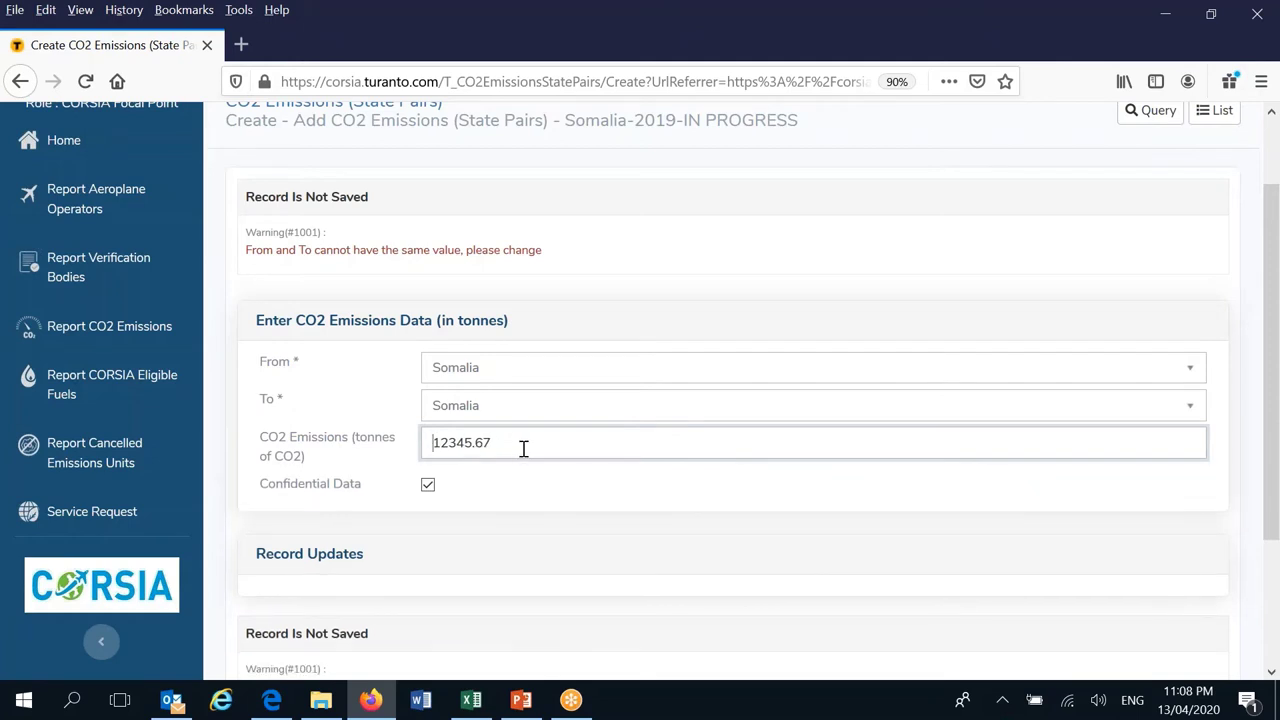
pyautogui.click(510, 468)
pyautogui.click(473, 440)
pyautogui.click(522, 415)
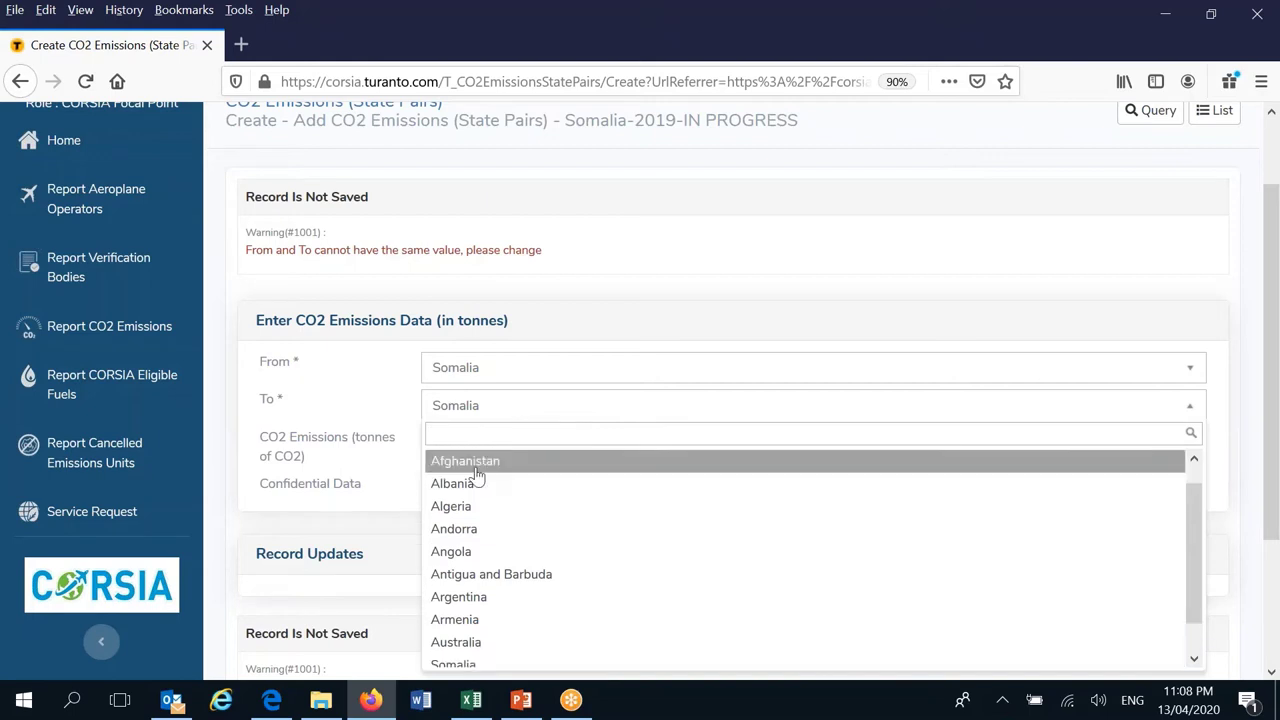
pyautogui.click(474, 486)
# - Try a CO2 emissions value of 1234O.67, with the letter O in place of the last digit before the decimal point
pyautogui.click(472, 442)
pyautogui.press('BackSpace')
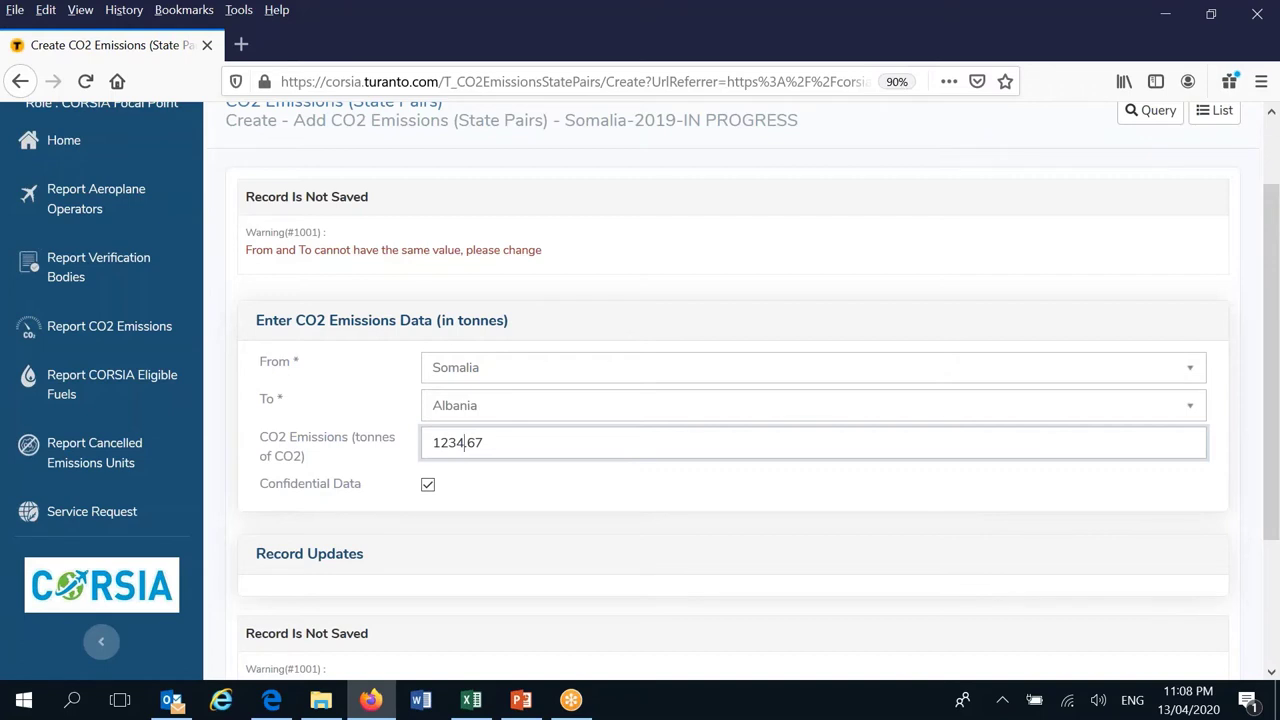
pyautogui.write('0')
pyautogui.press('BackSpace')
pyautogui.write('O')
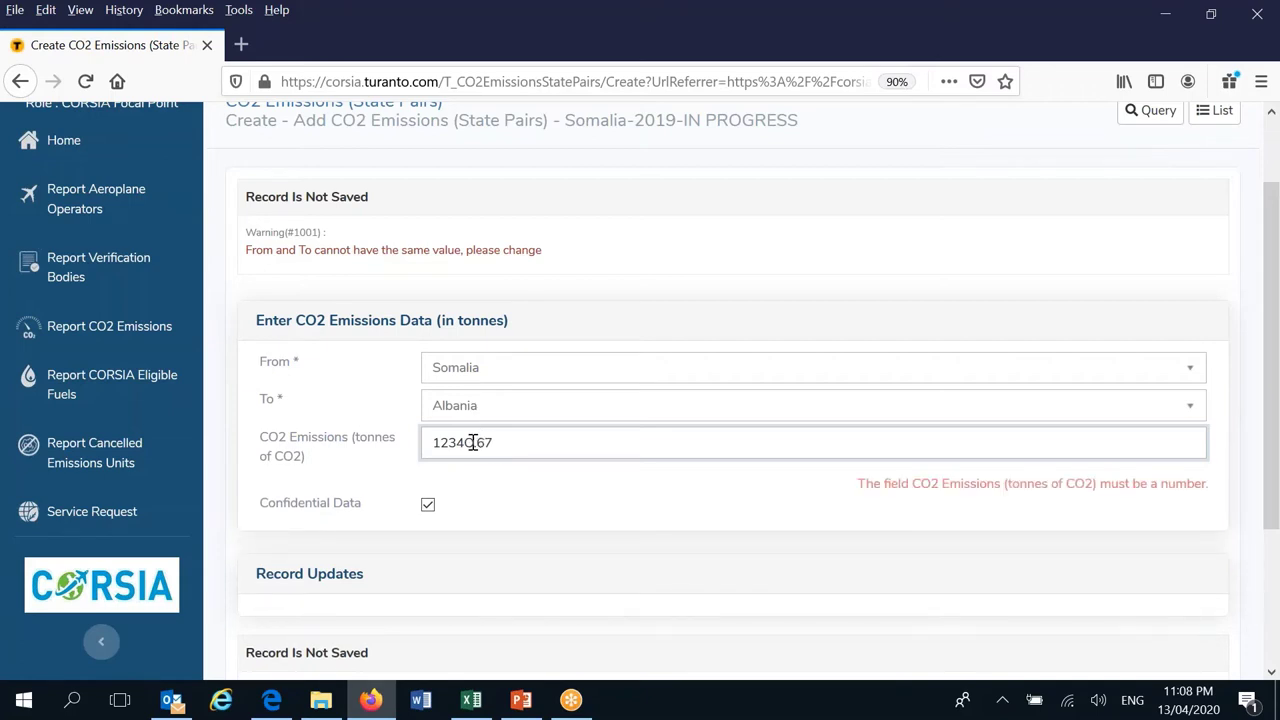
pyautogui.click(491, 489)
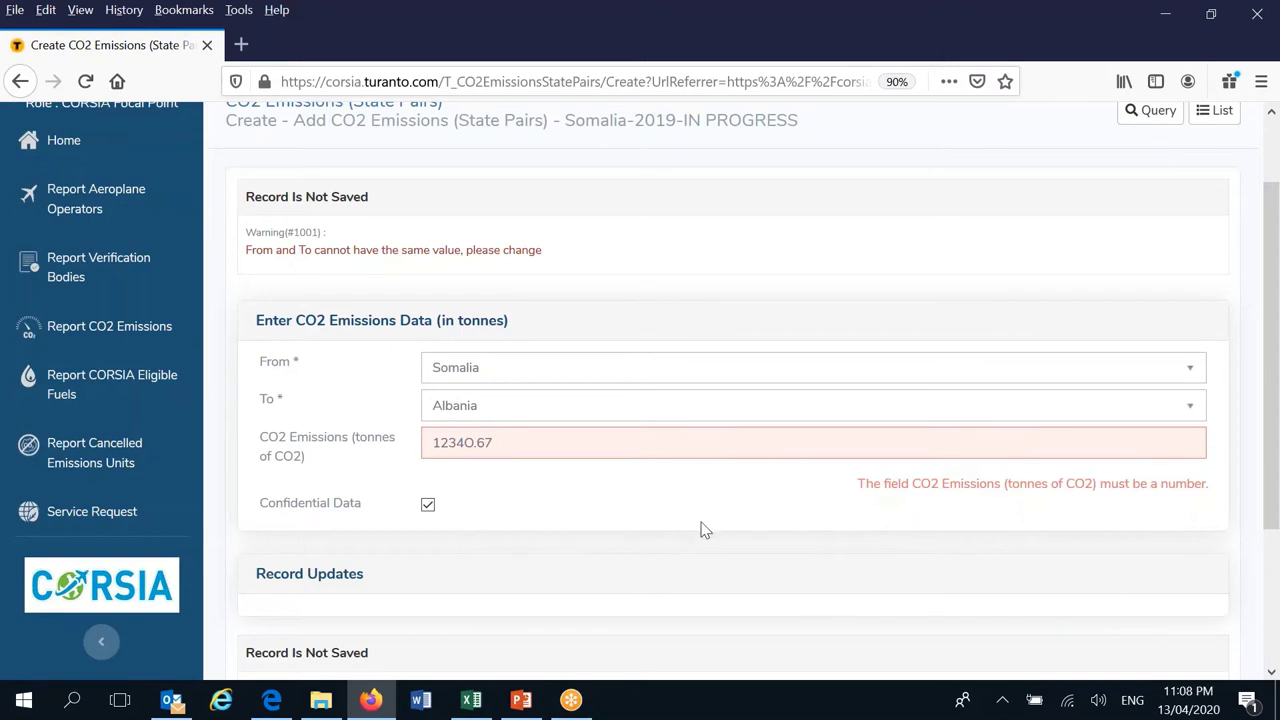
# - Correct the CO2 emissions to 12340.67 tonnes and create the Somalia–Albania record
pyautogui.moveTo(1270, 372); pyautogui.dragTo(1276, 474)
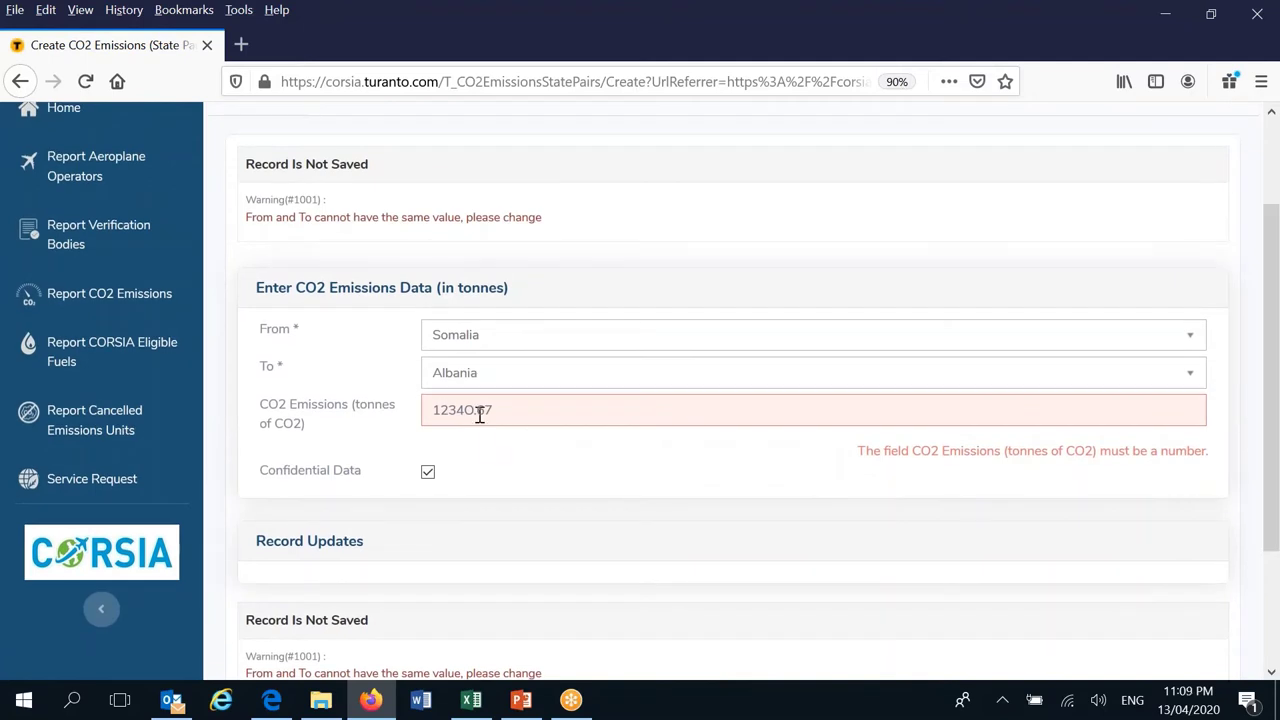
pyautogui.click(479, 415)
pyautogui.press('BackSpace')
pyautogui.write('0')
pyautogui.click(531, 457)
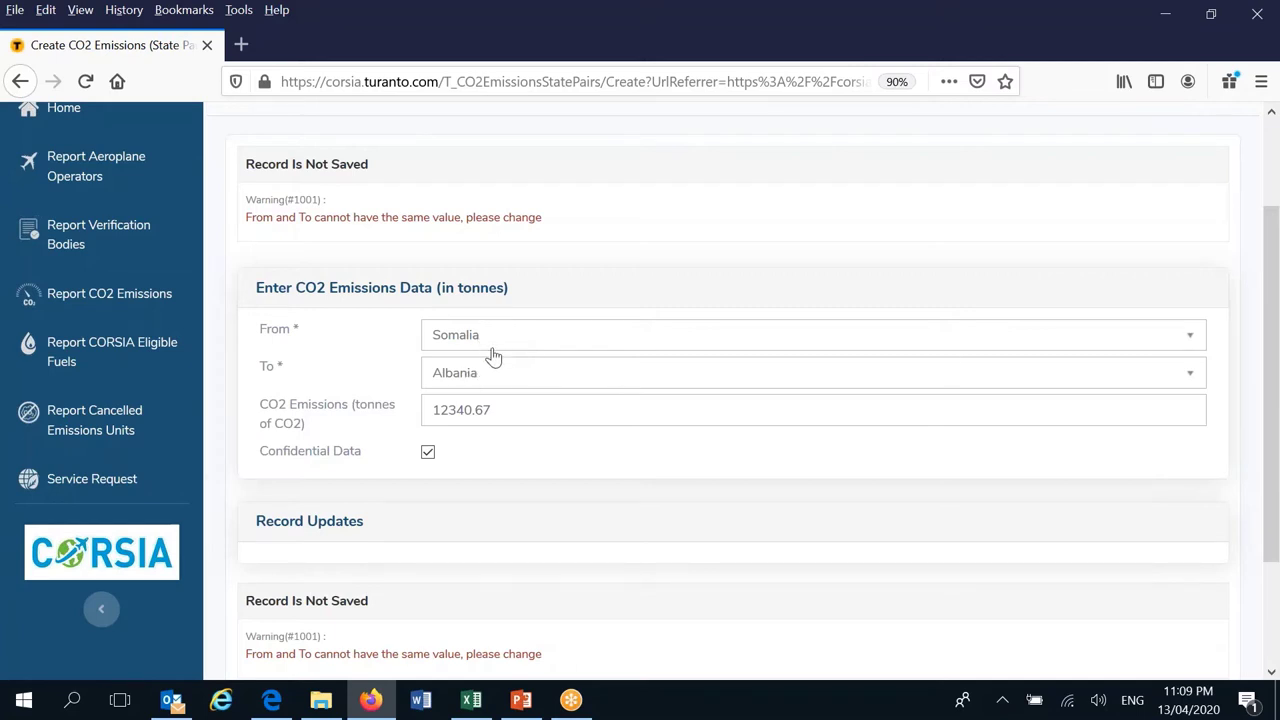
pyautogui.moveTo(1277, 375); pyautogui.dragTo(1270, 442)
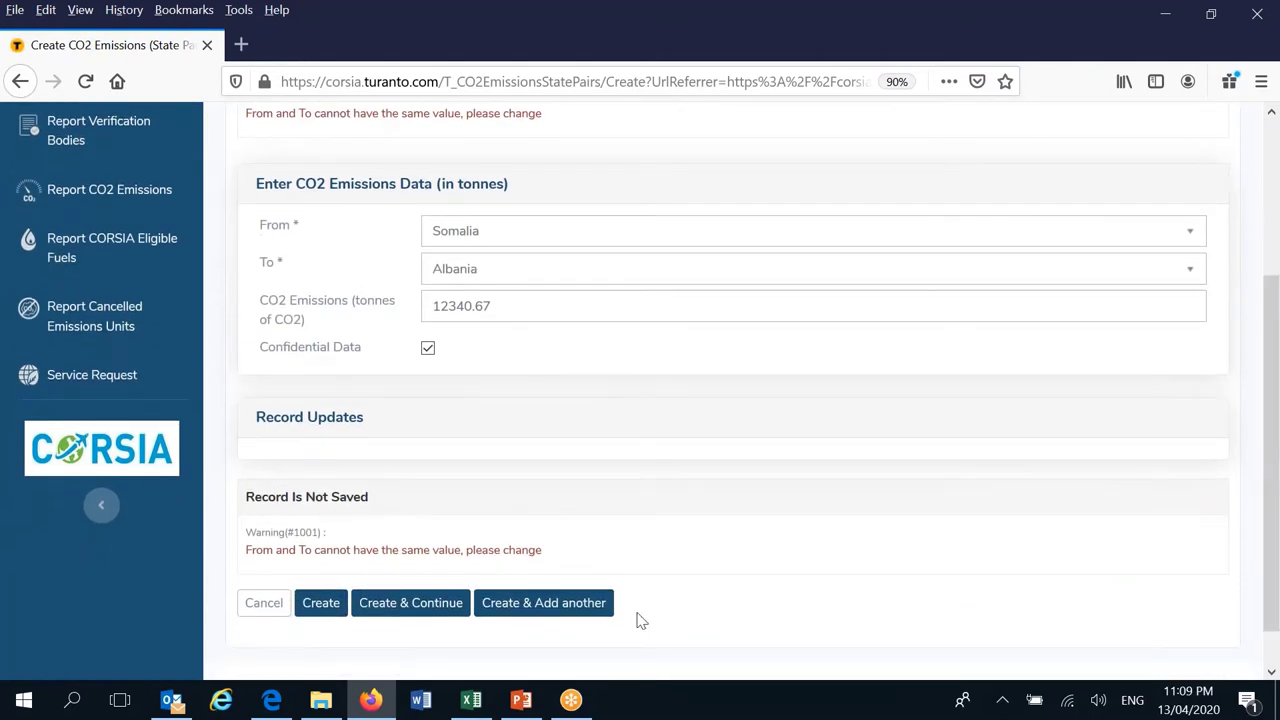
pyautogui.click(324, 602)
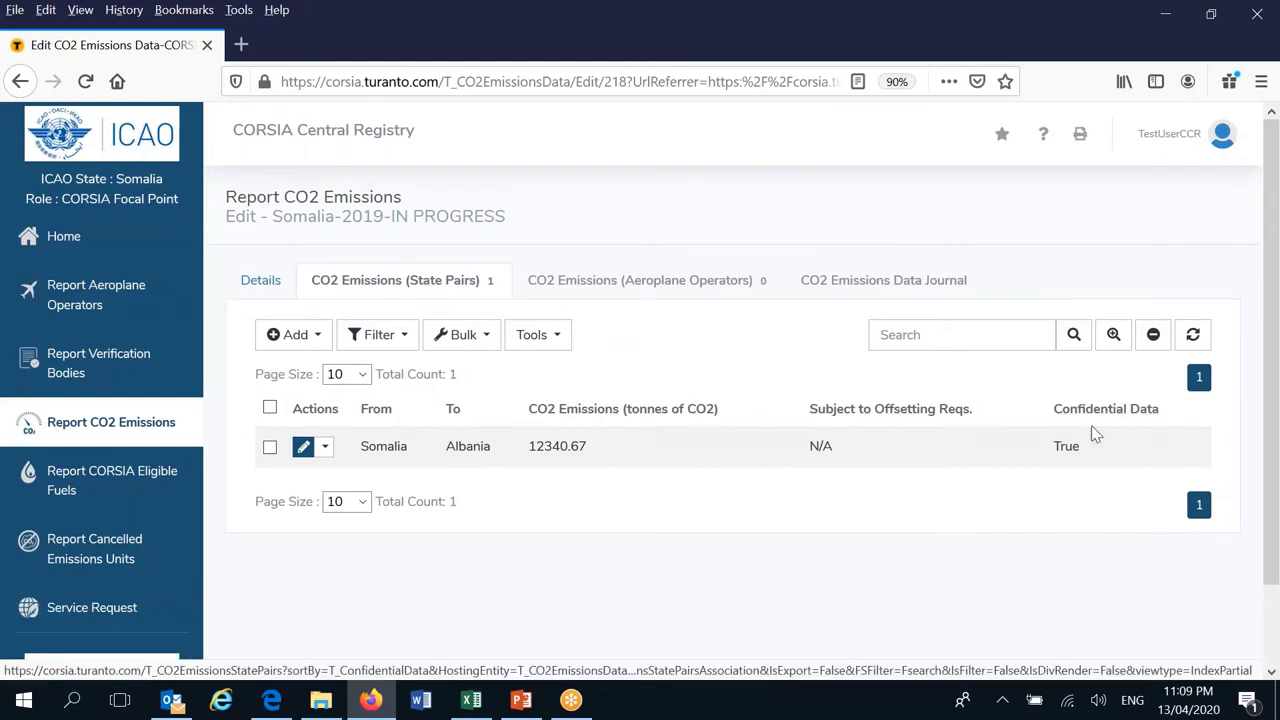
pyautogui.click(1073, 455)
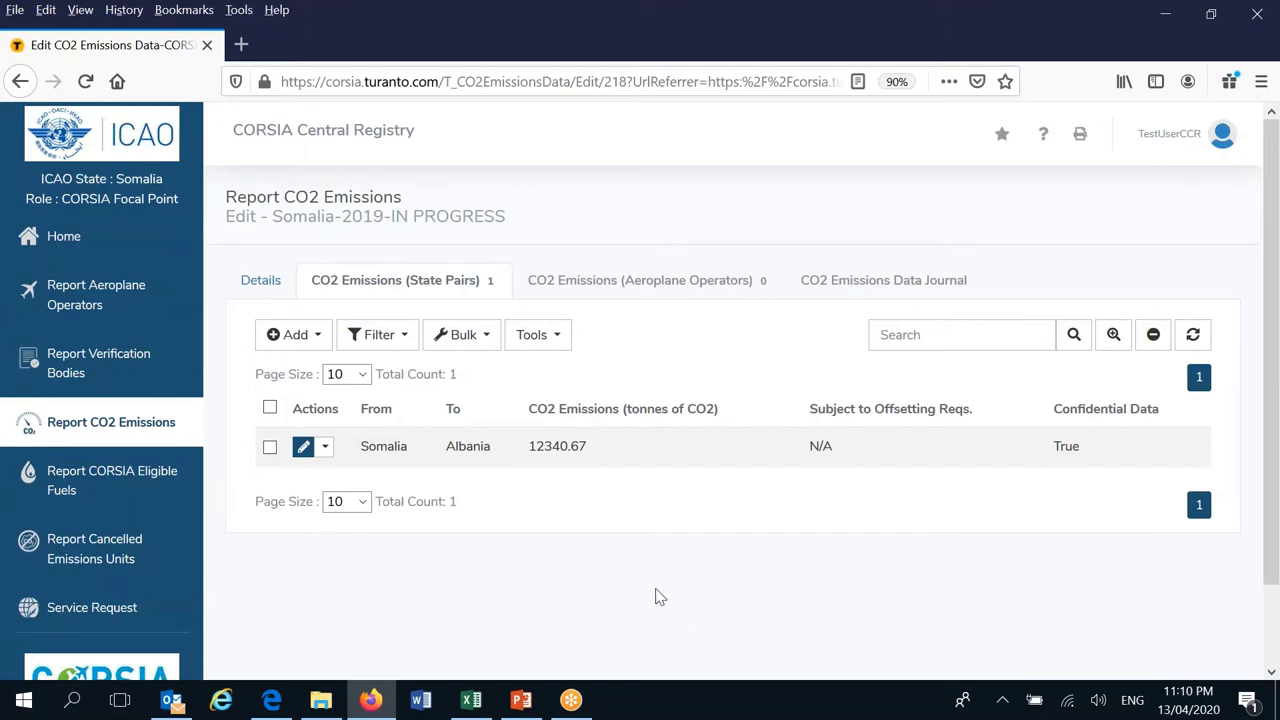
# - Start another state-pair emissions record with Albania as the From state and Somalia as the To state
pyautogui.click(319, 337)
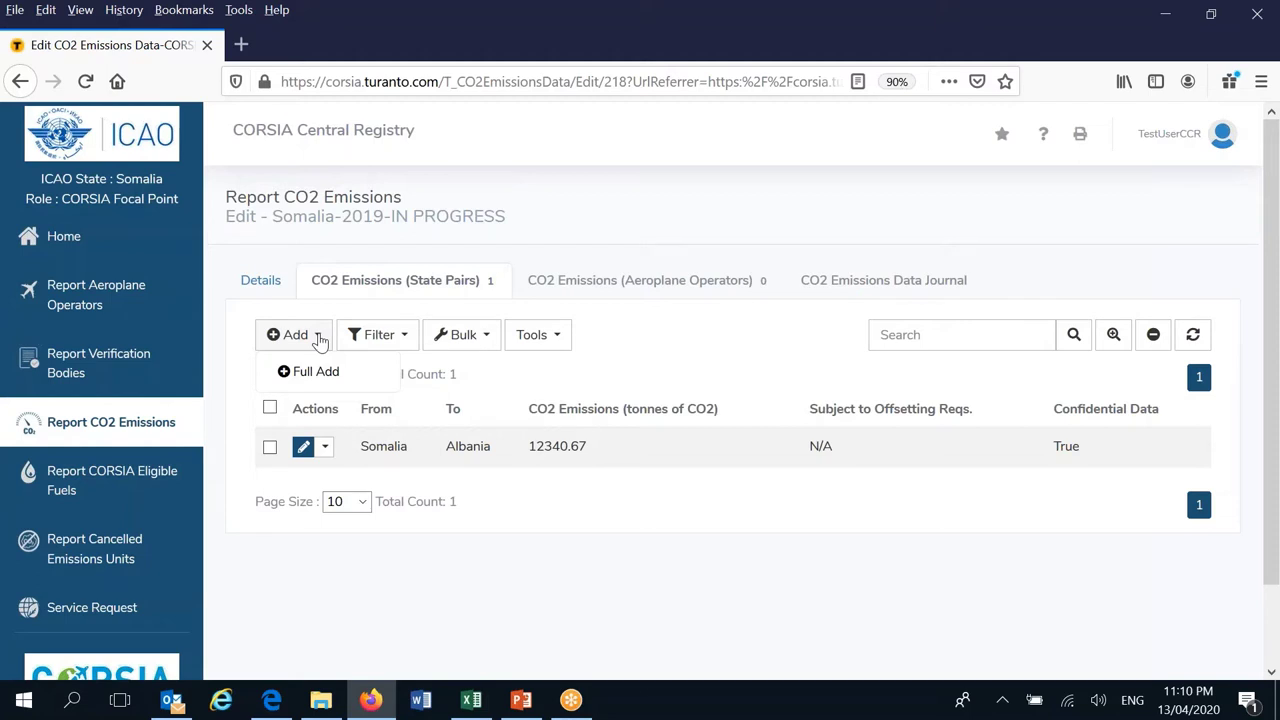
pyautogui.click(326, 372)
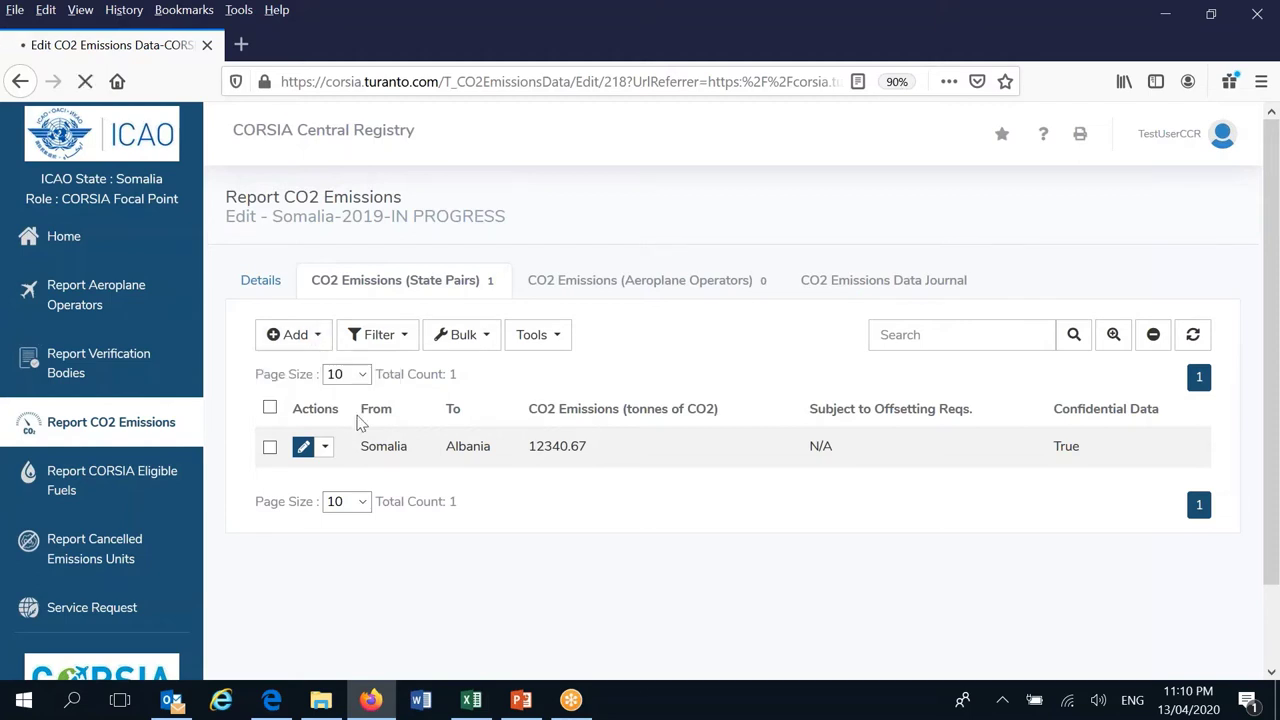
pyautogui.click(484, 354)
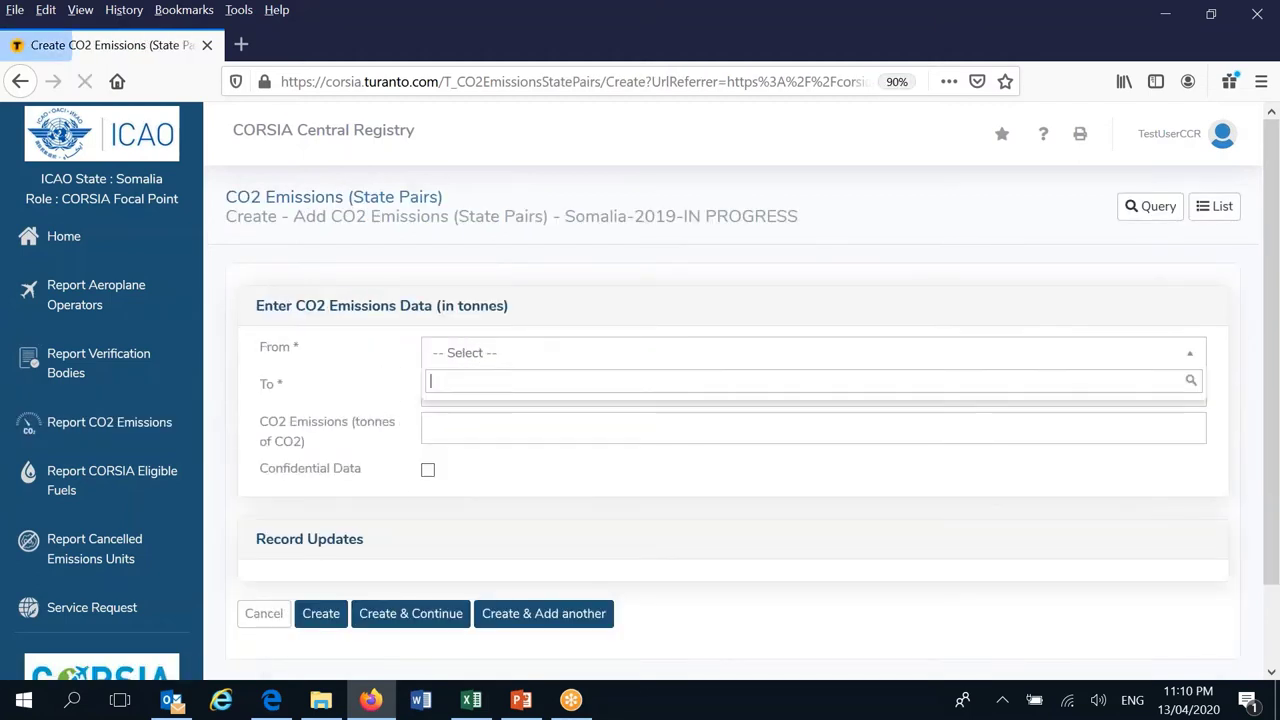
pyautogui.click(480, 453)
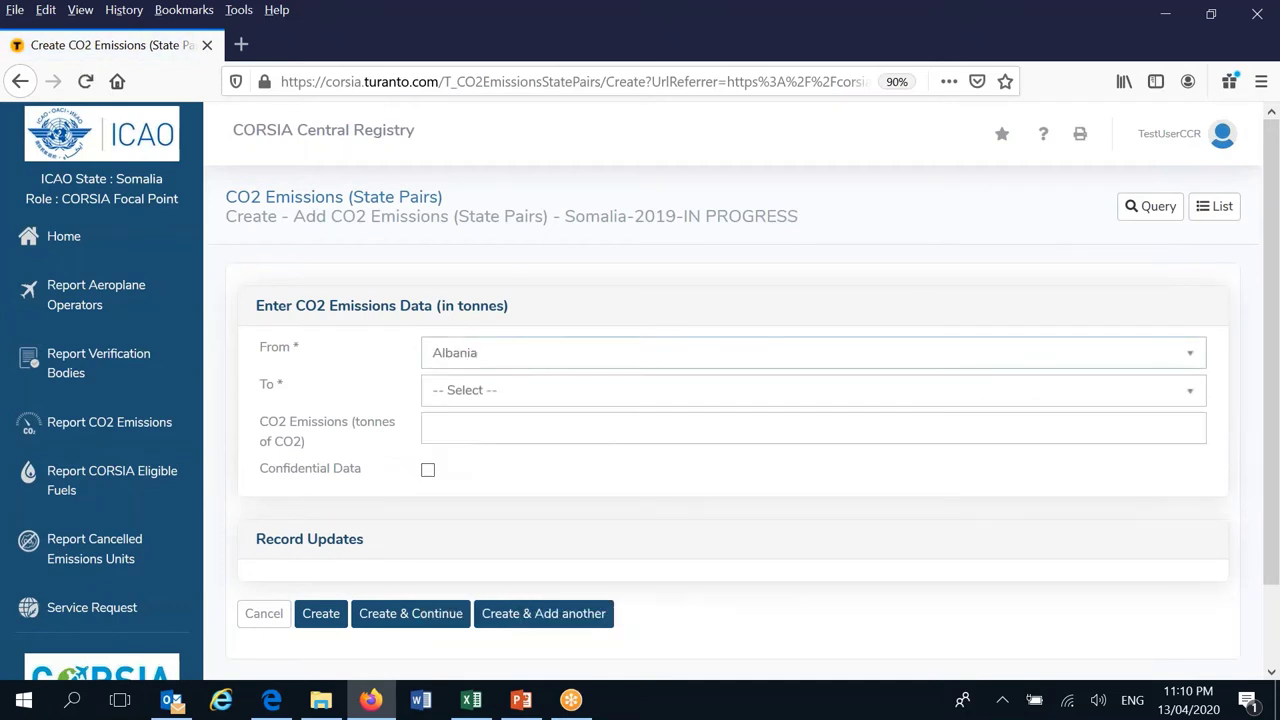
pyautogui.click(473, 396)
pyautogui.write('som')
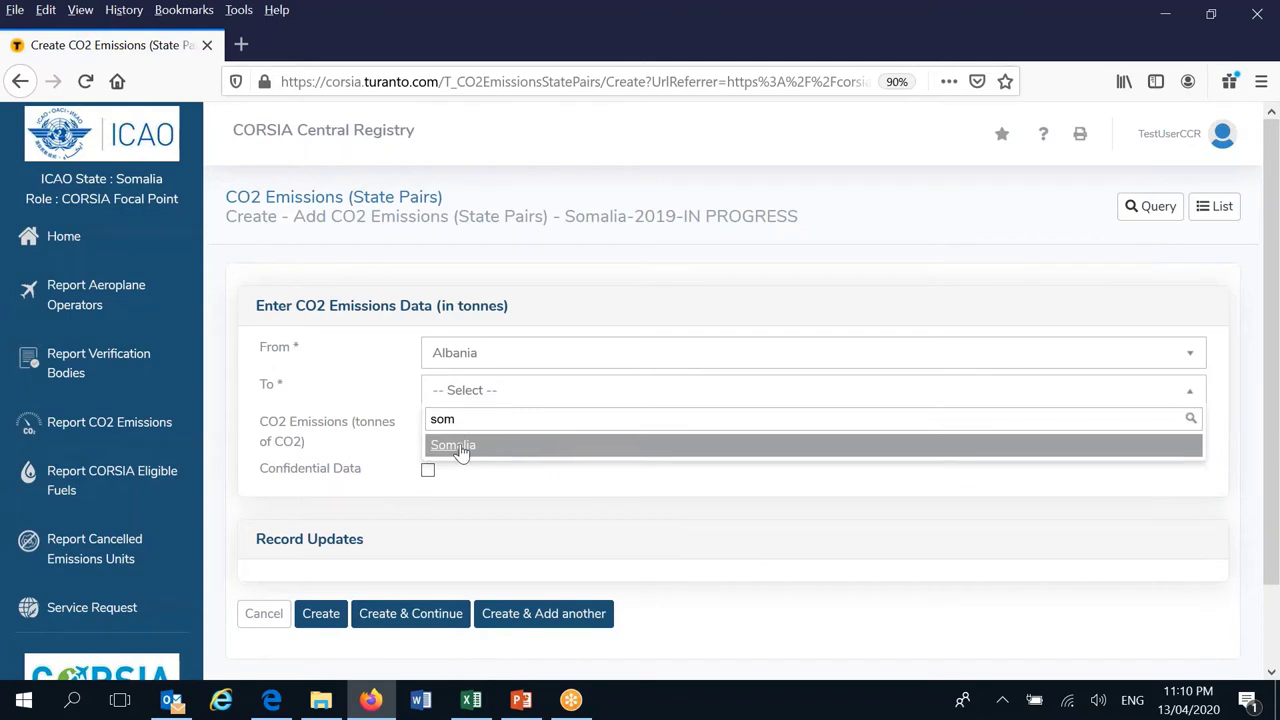
pyautogui.click(463, 450)
# - Enter 13456.98 tonnes of CO2 emissions for the Albania–Somalia pair and create the record without marking it confidential
pyautogui.click(443, 429)
pyautogui.write('15456.98')
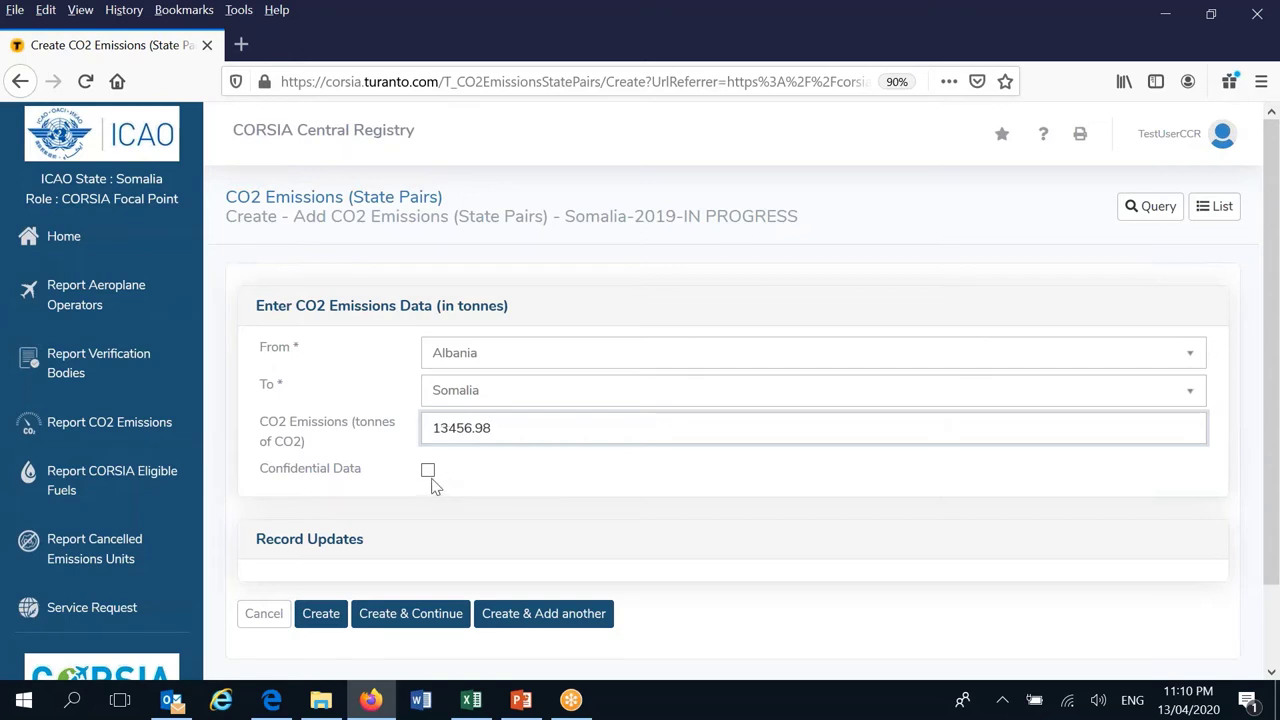
pyautogui.click(455, 478)
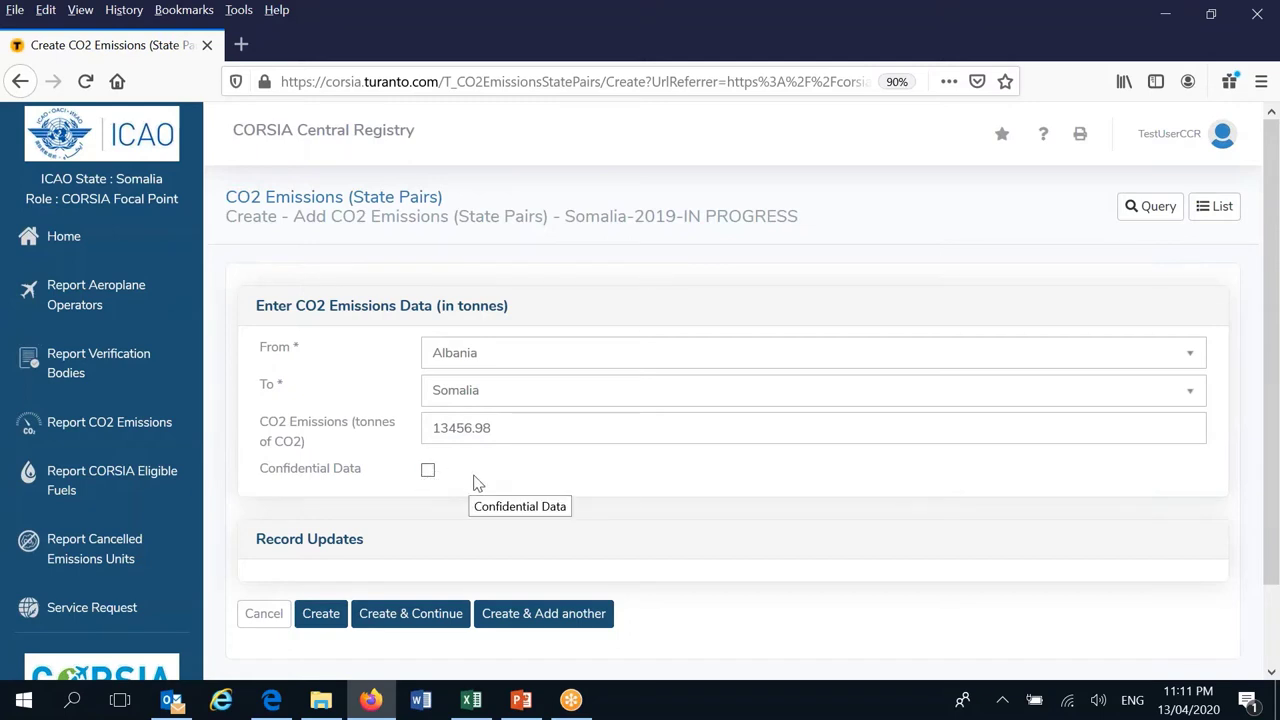
pyautogui.click(323, 617)
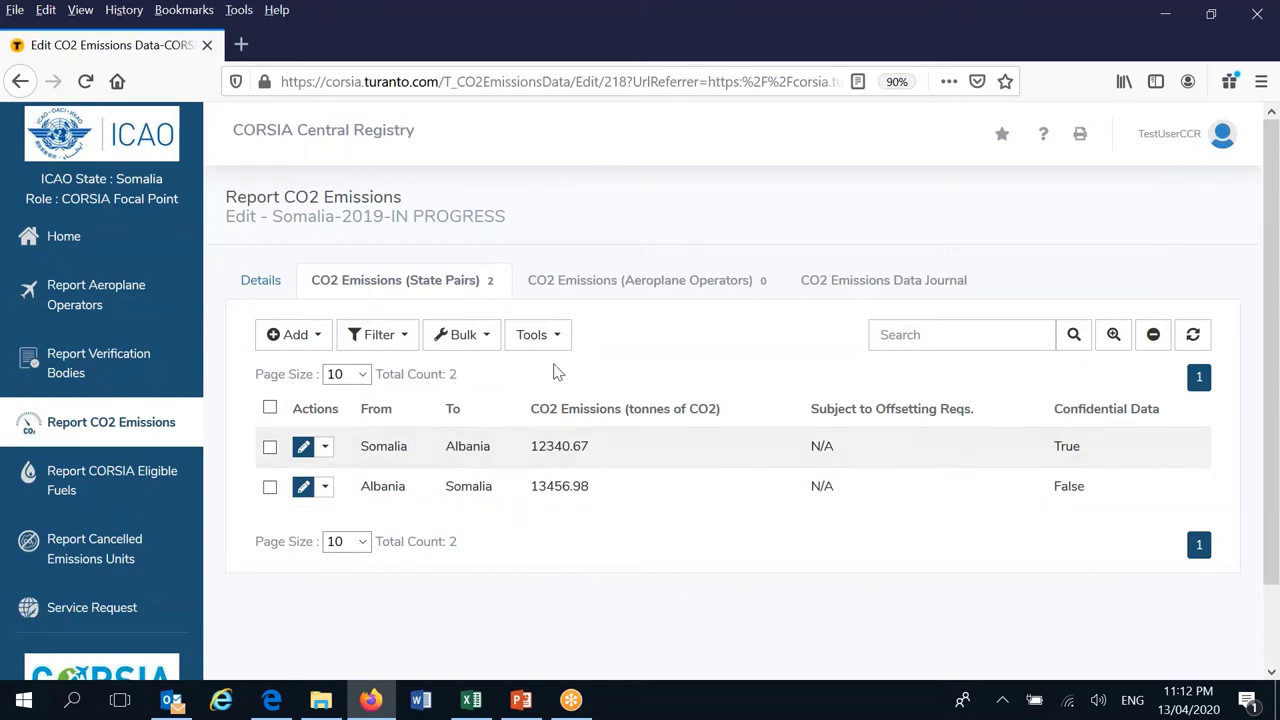
pyautogui.moveTo(330, 340)
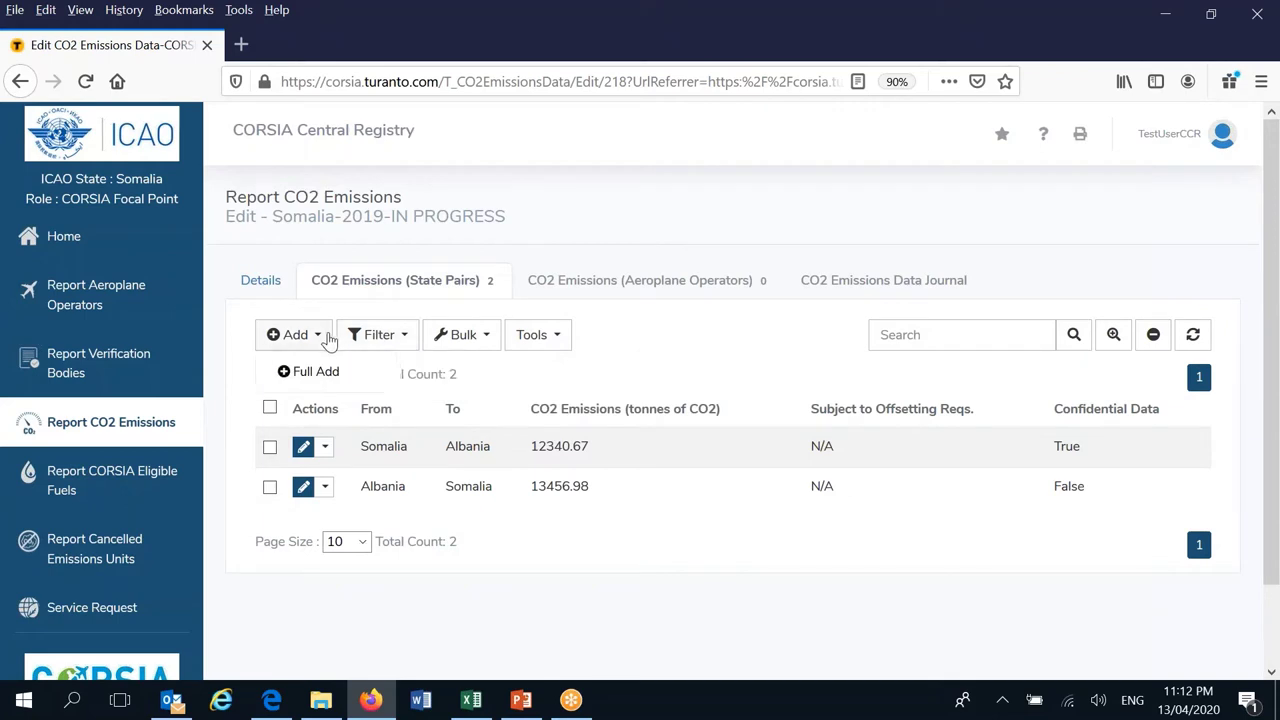
pyautogui.moveTo(526, 340)
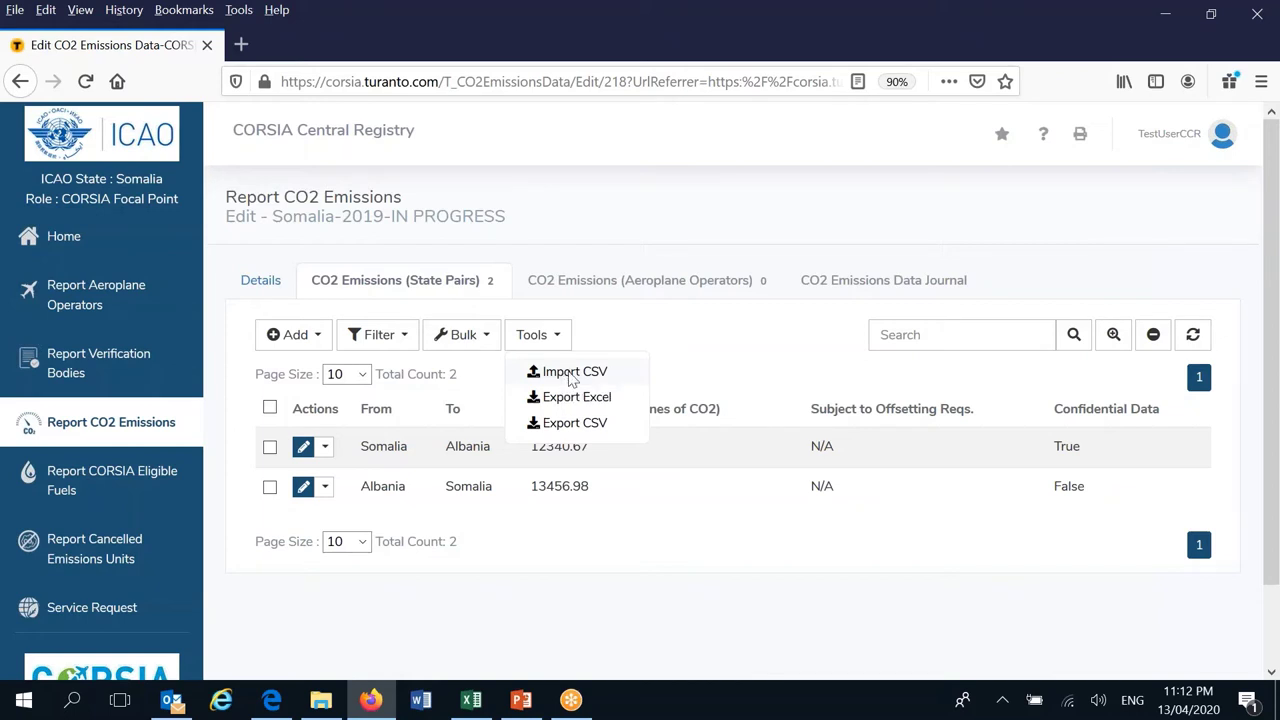
pyautogui.click(705, 366)
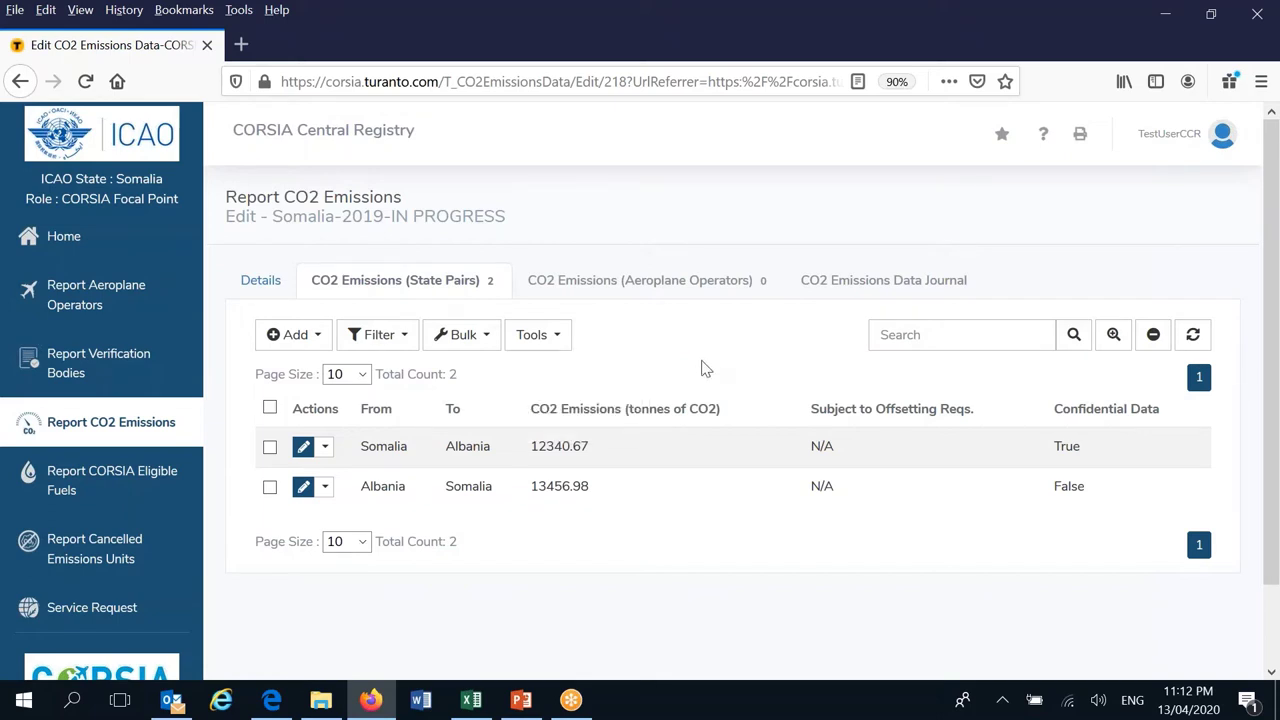
# - Open 4_1_Demo_corr.csv from the Pre-Seminar CCR Materials folder in Excel and auto-fit all column widths
pyautogui.click(320, 705)
pyautogui.click(453, 374)
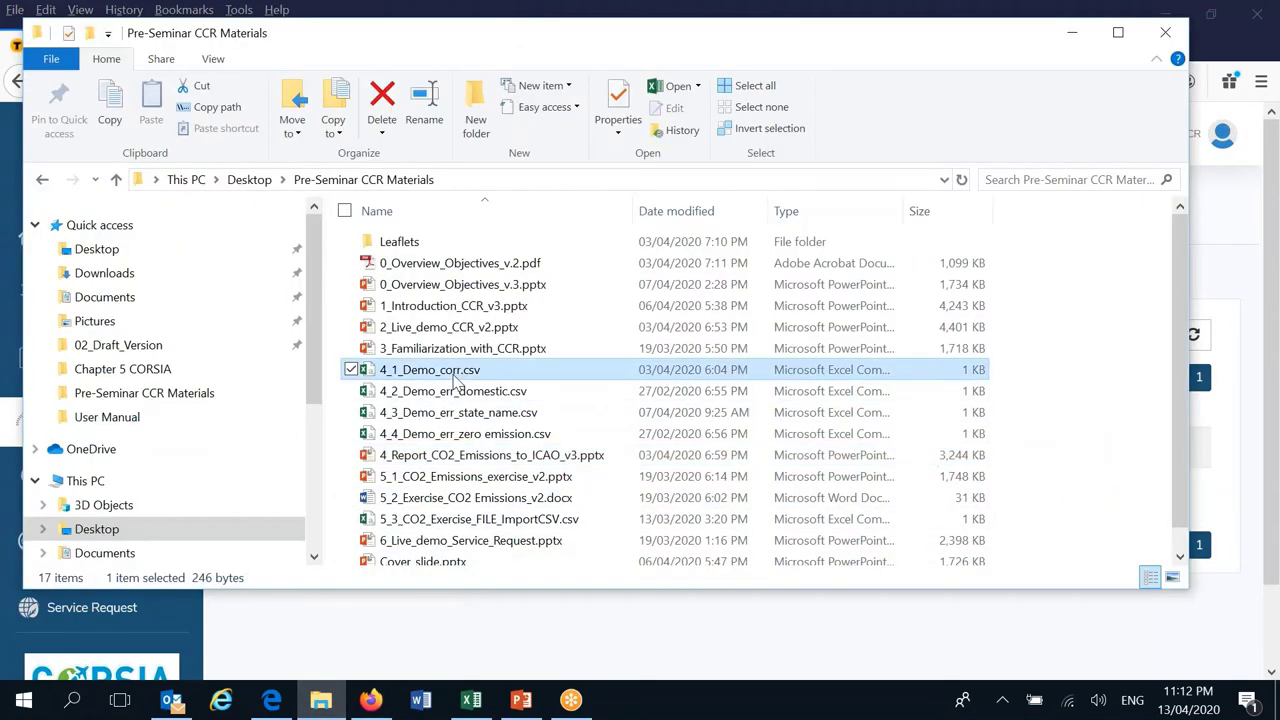
pyautogui.doubleClick(455, 381)
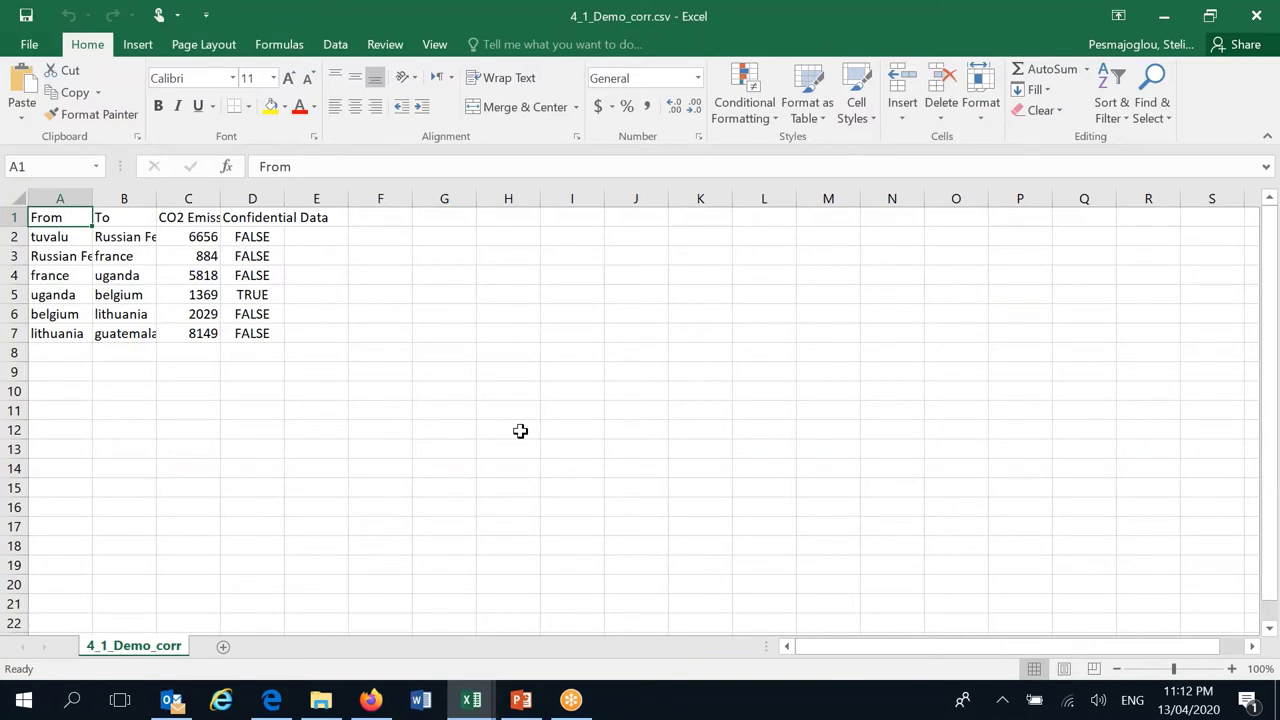
pyautogui.click(19, 197)
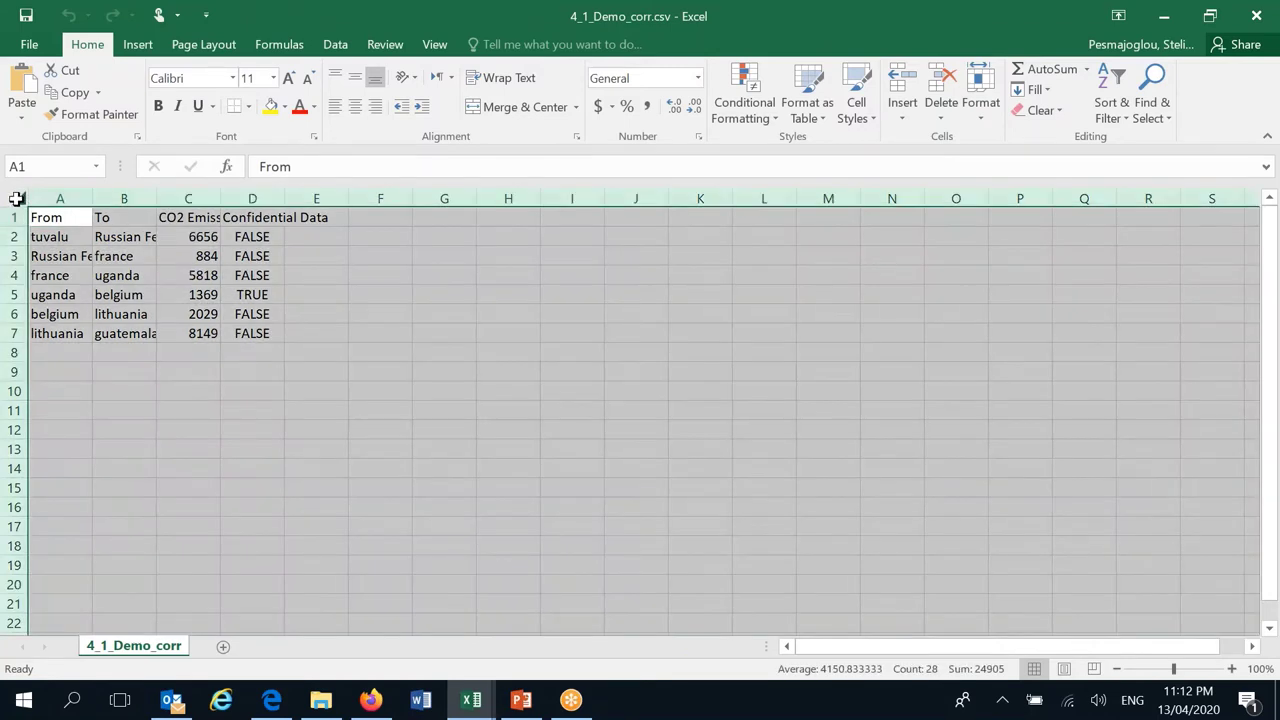
pyautogui.doubleClick(93, 197)
pyautogui.click(545, 446)
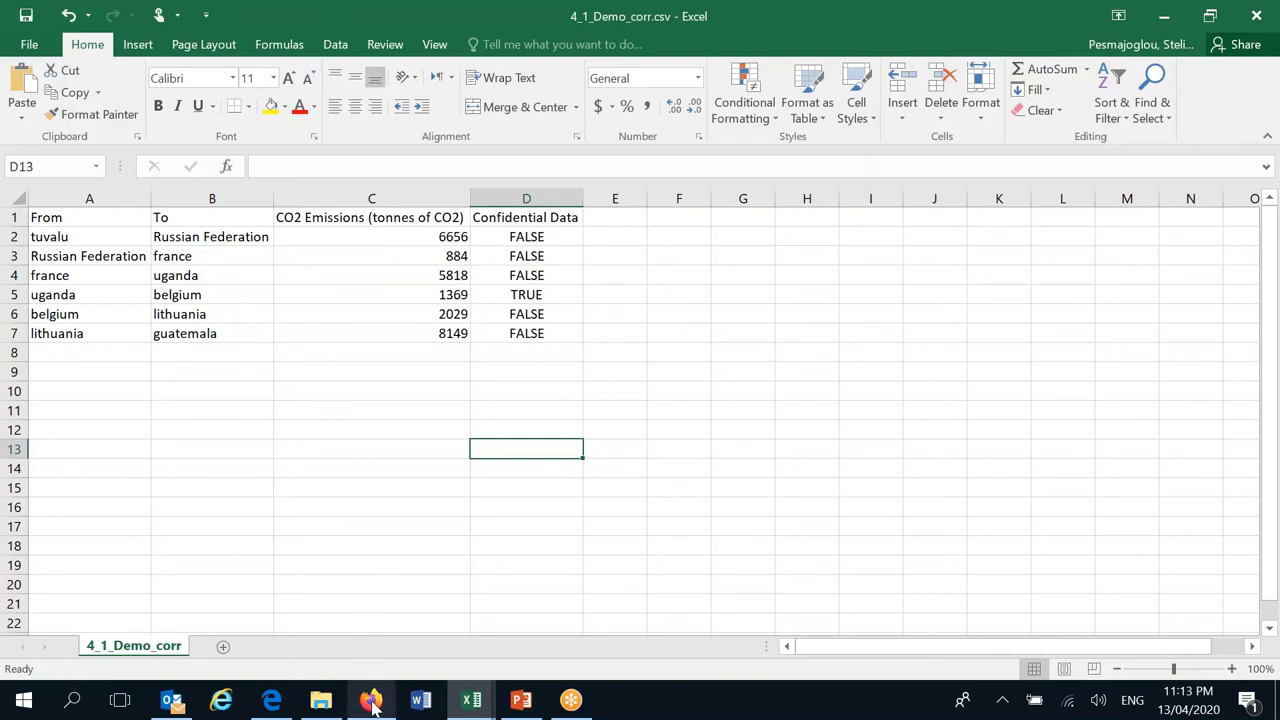
# - Switch back to the CORSIA Central Registry in Firefox and start a CSV import for the state-pair CO2 emissions
pyautogui.moveTo(371, 703)
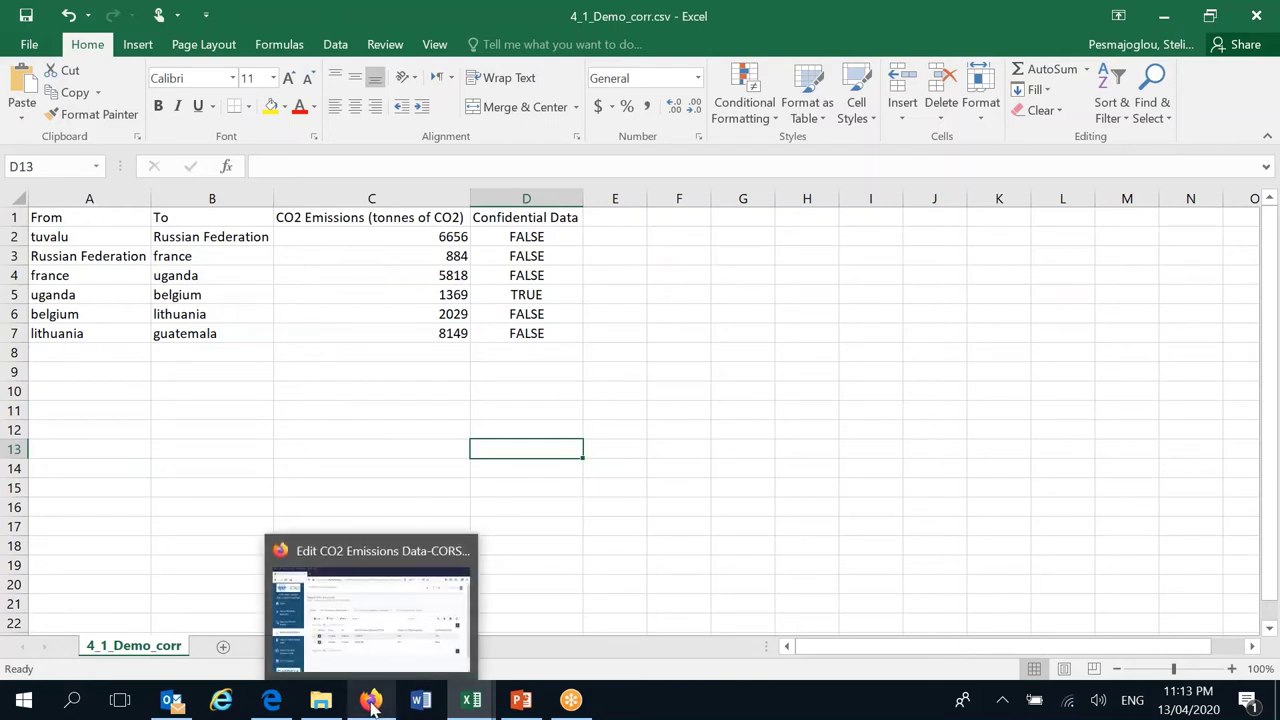
pyautogui.click(373, 636)
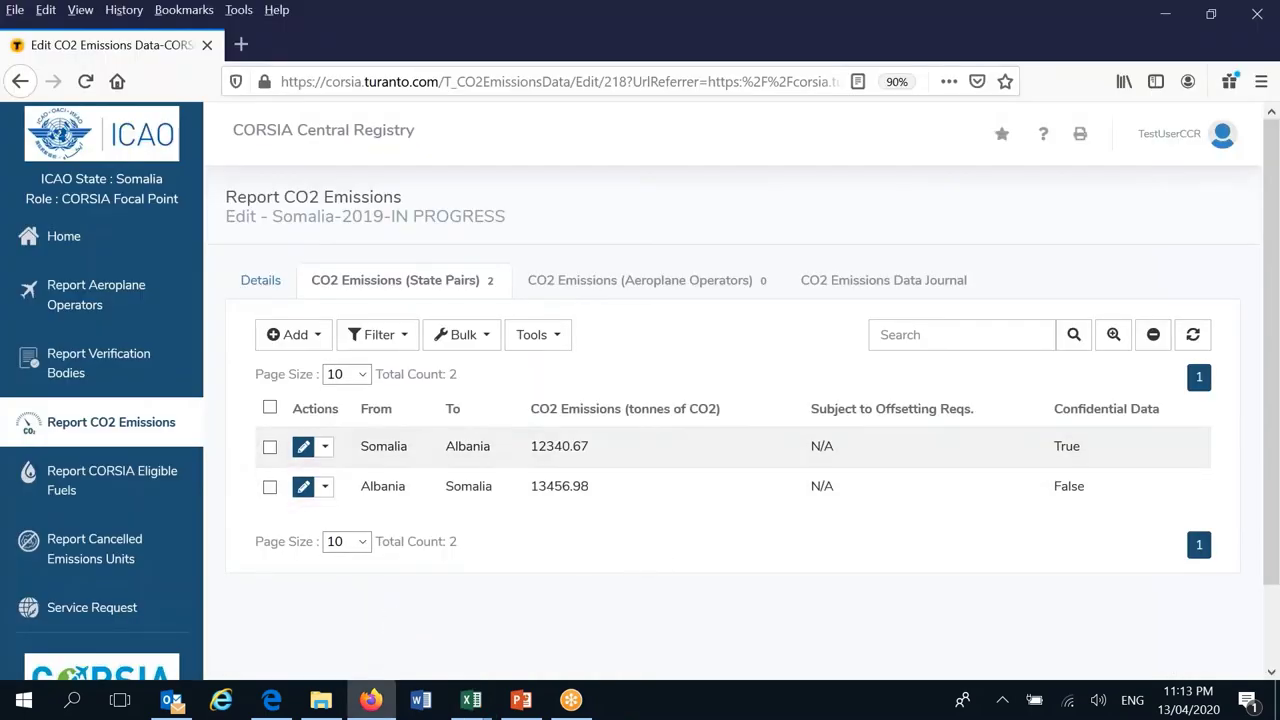
pyautogui.click(558, 338)
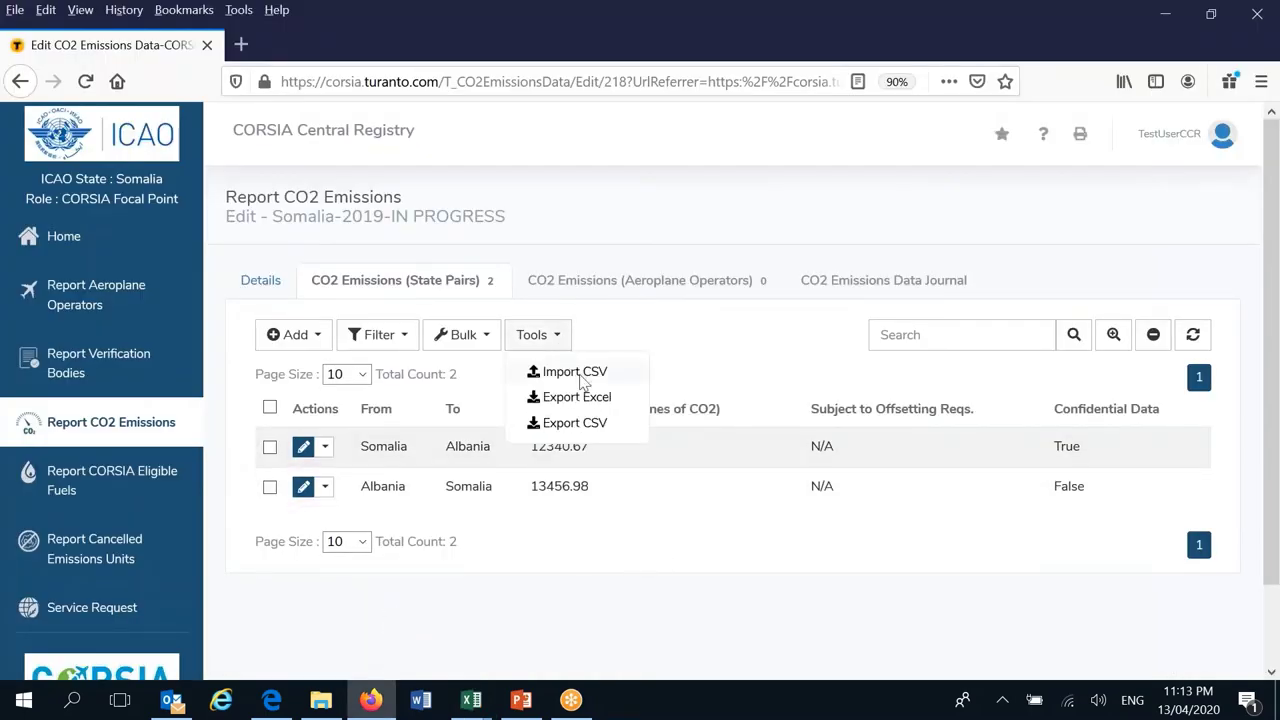
pyautogui.click(582, 378)
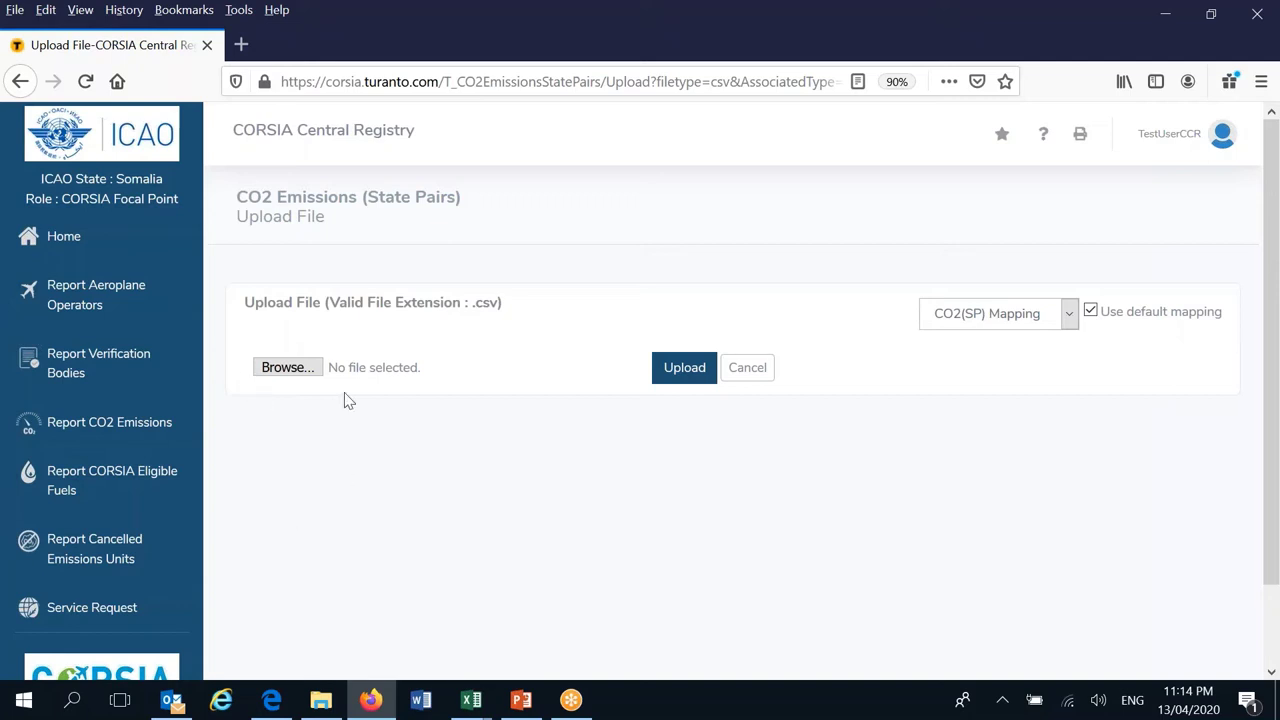
# - Choose 4_1_Demo_corr.csv from the Desktop's Pre-Seminar CCR Materials folder and upload it with the default CO2(SP) Mapping
pyautogui.click(289, 369)
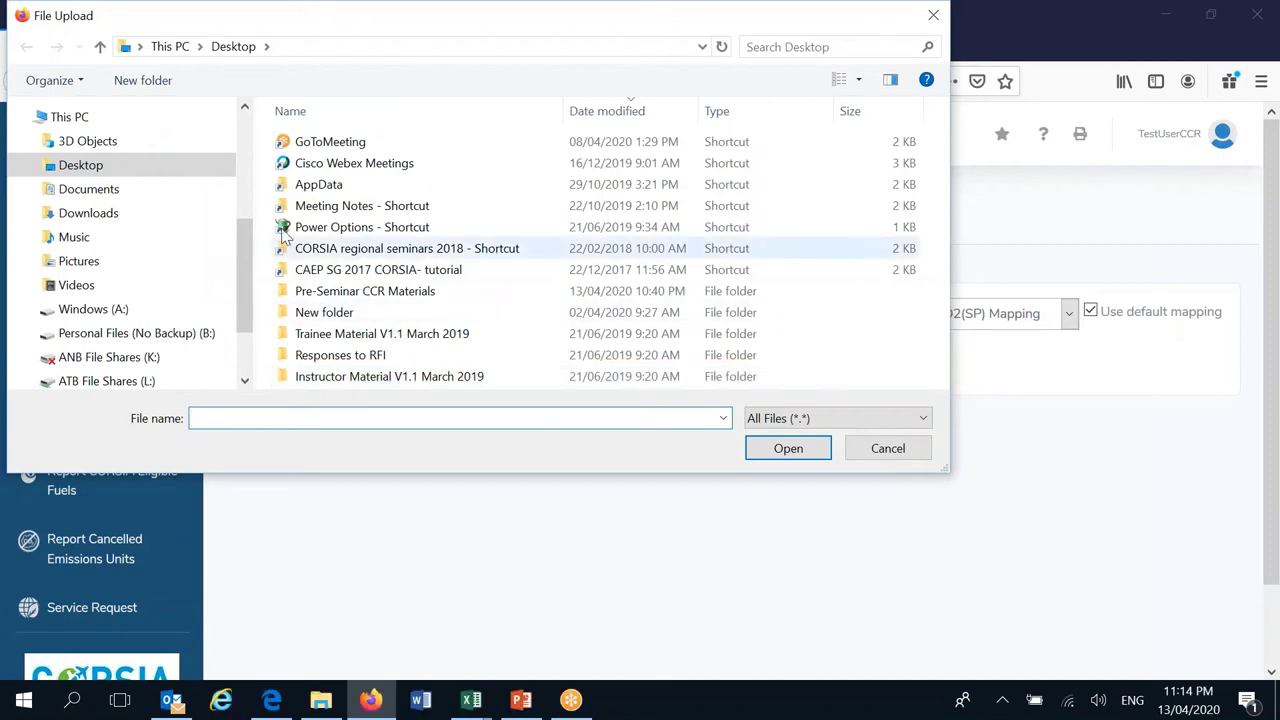
pyautogui.moveTo(247, 243); pyautogui.dragTo(247, 217)
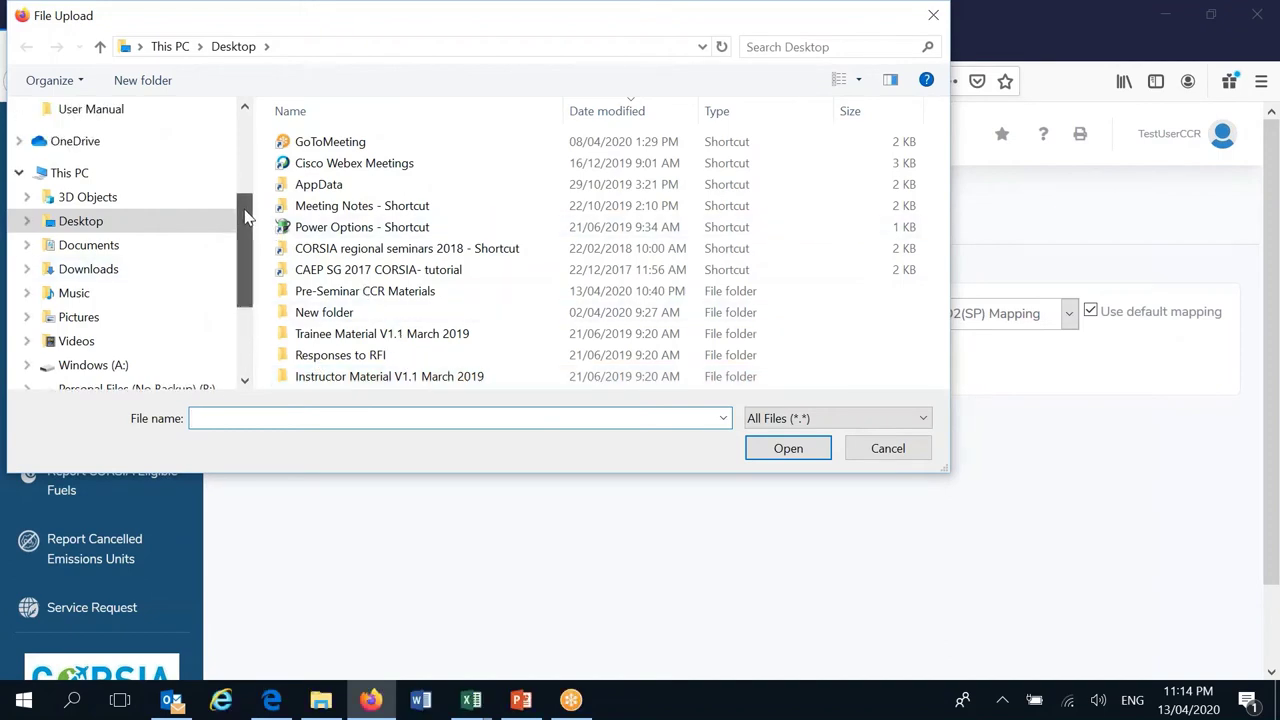
pyautogui.doubleClick(381, 292)
pyautogui.click(381, 274)
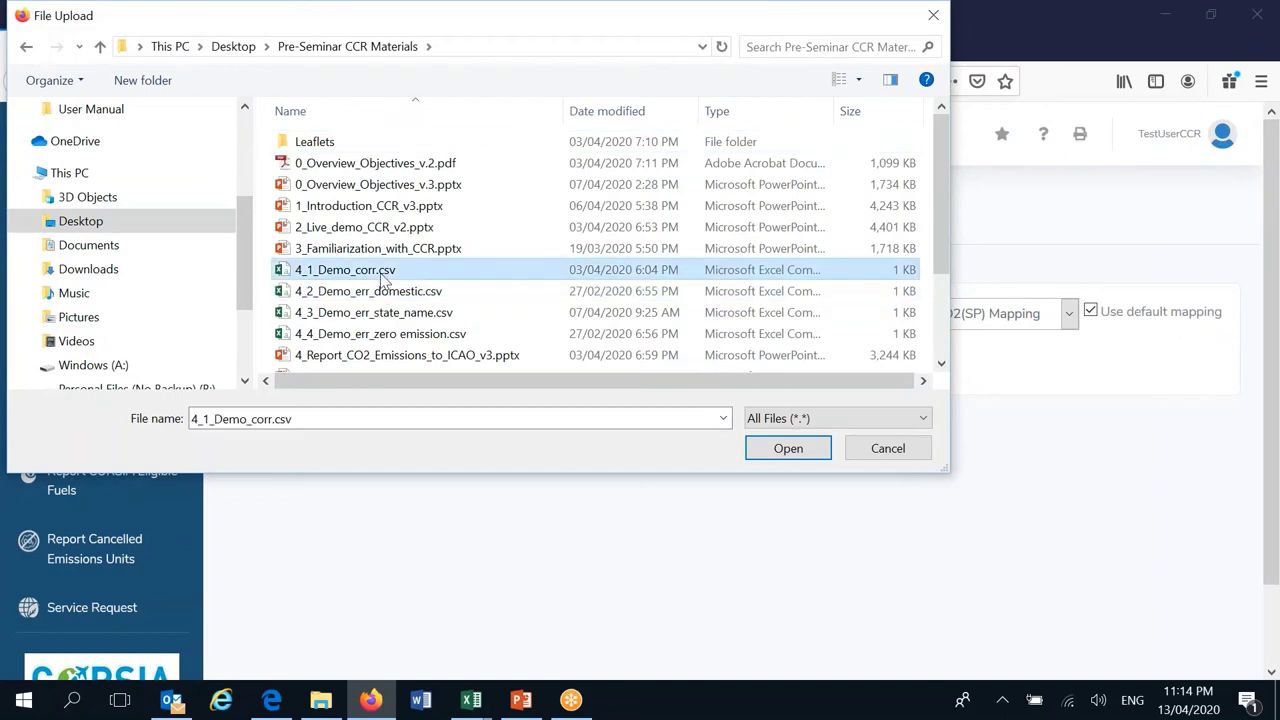
pyautogui.click(760, 455)
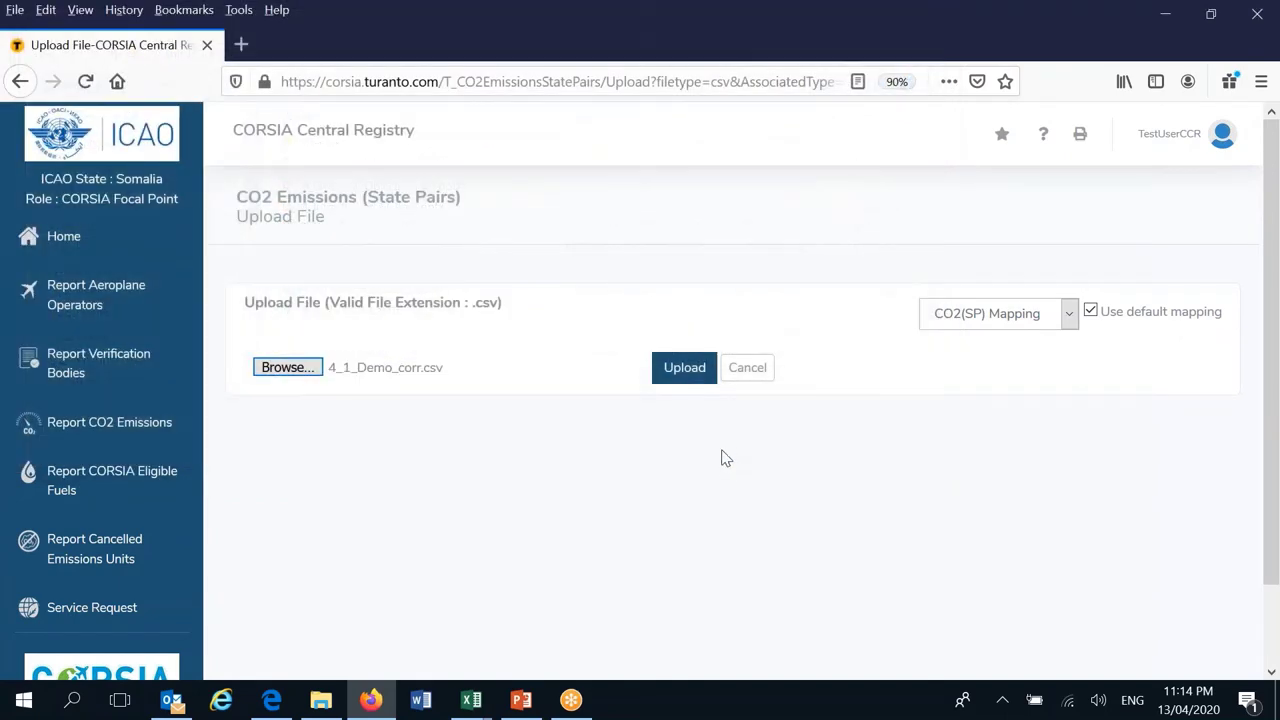
pyautogui.click(686, 374)
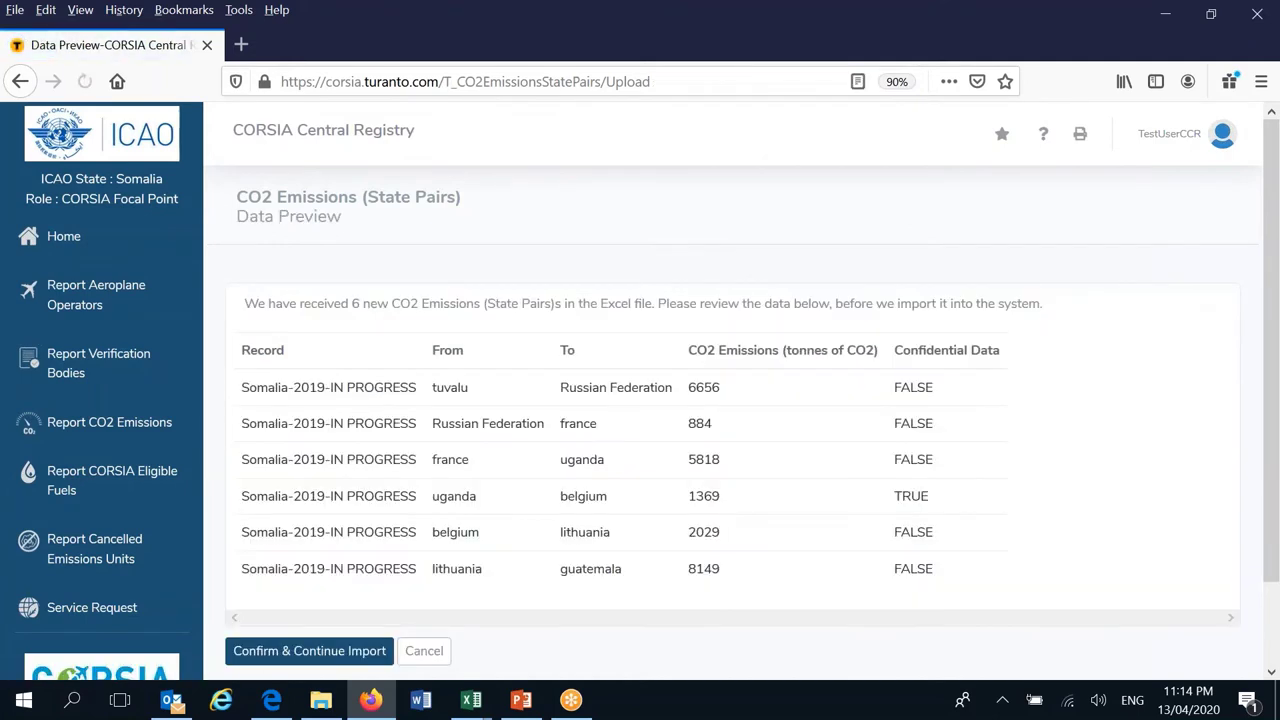
# - Review the state pairs in the import data preview against the source rows of 4_1_Demo_corr.csv in Excel
pyautogui.scroll(-1, 1272, 320)
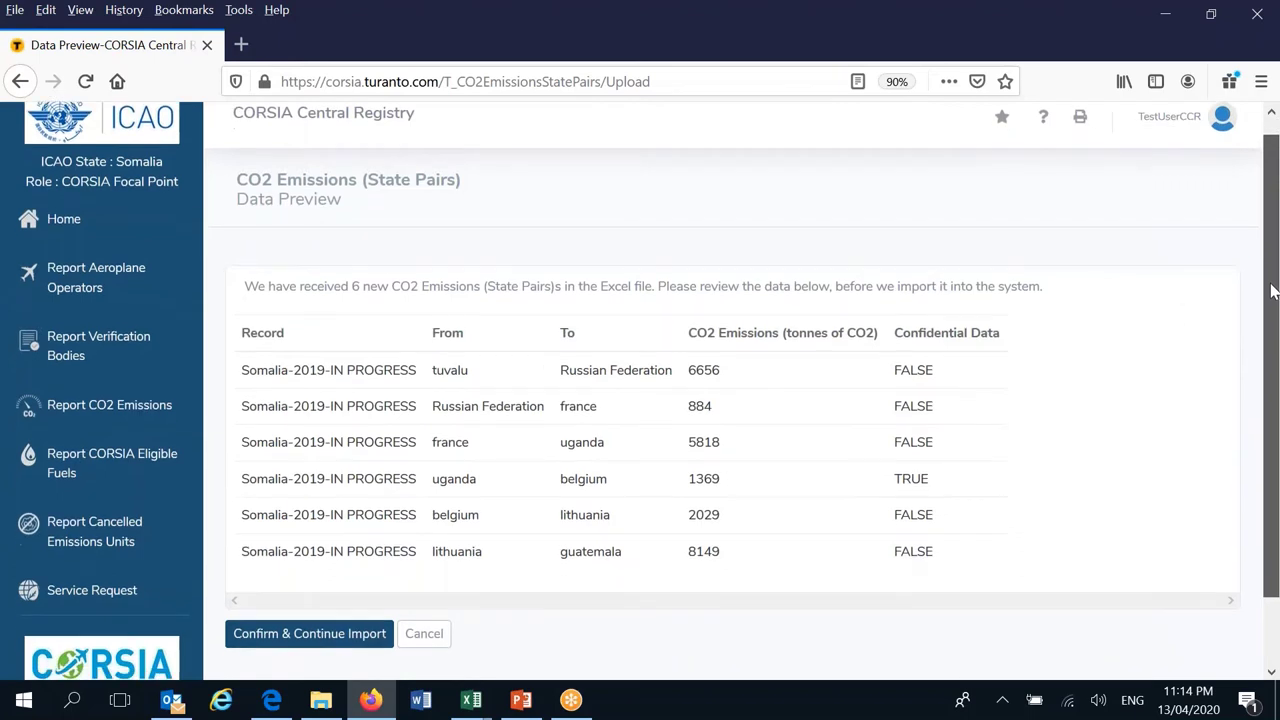
pyautogui.moveTo(1272, 316); pyautogui.dragTo(1272, 320)
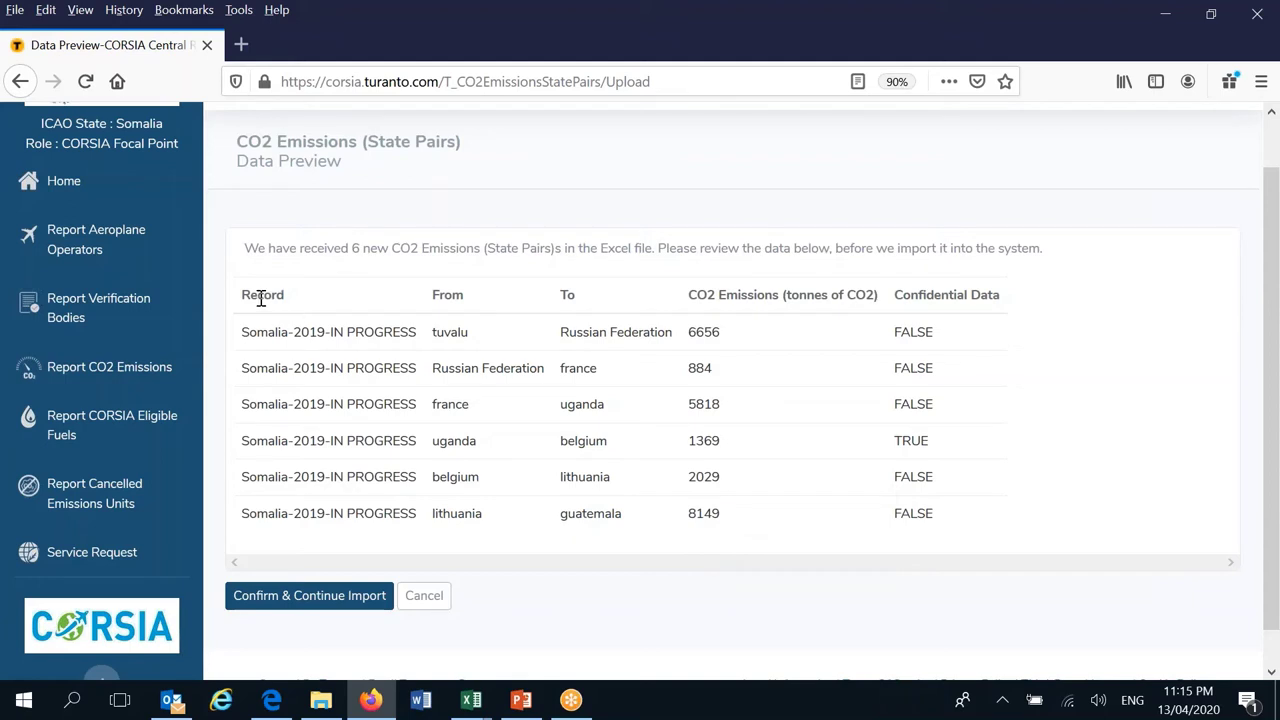
pyautogui.click(474, 703)
pyautogui.click(563, 655)
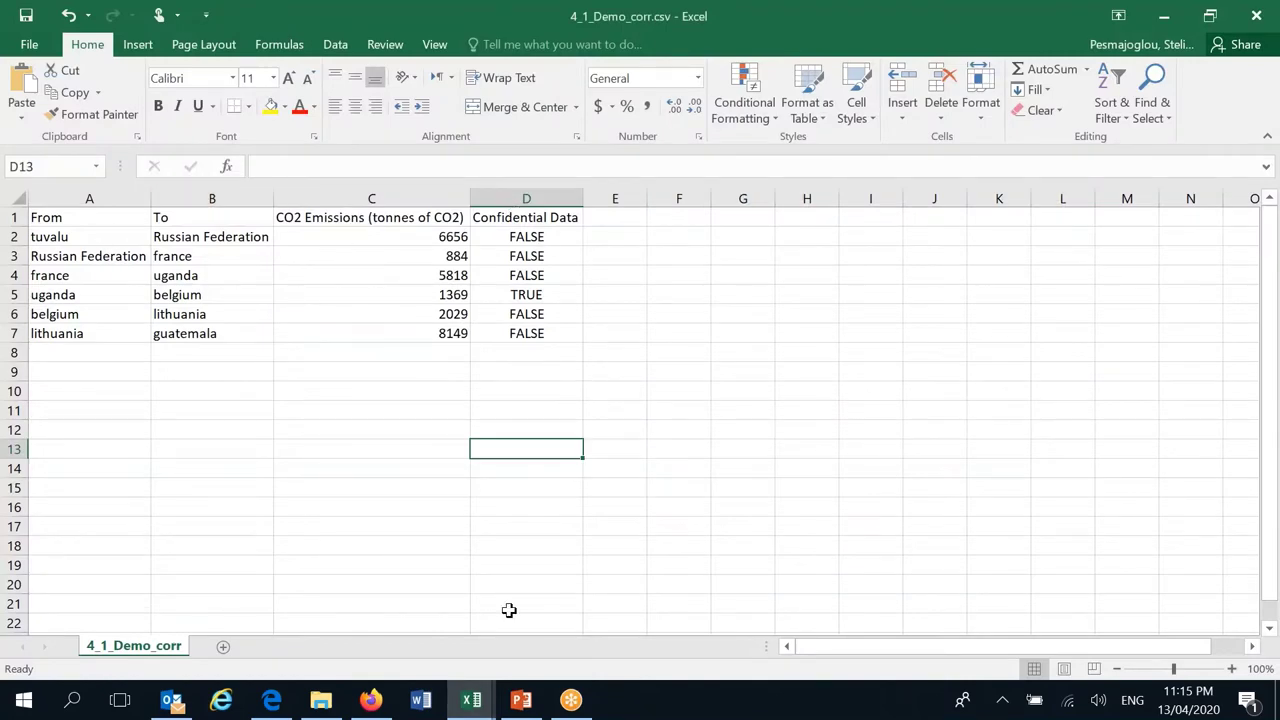
pyautogui.click(372, 700)
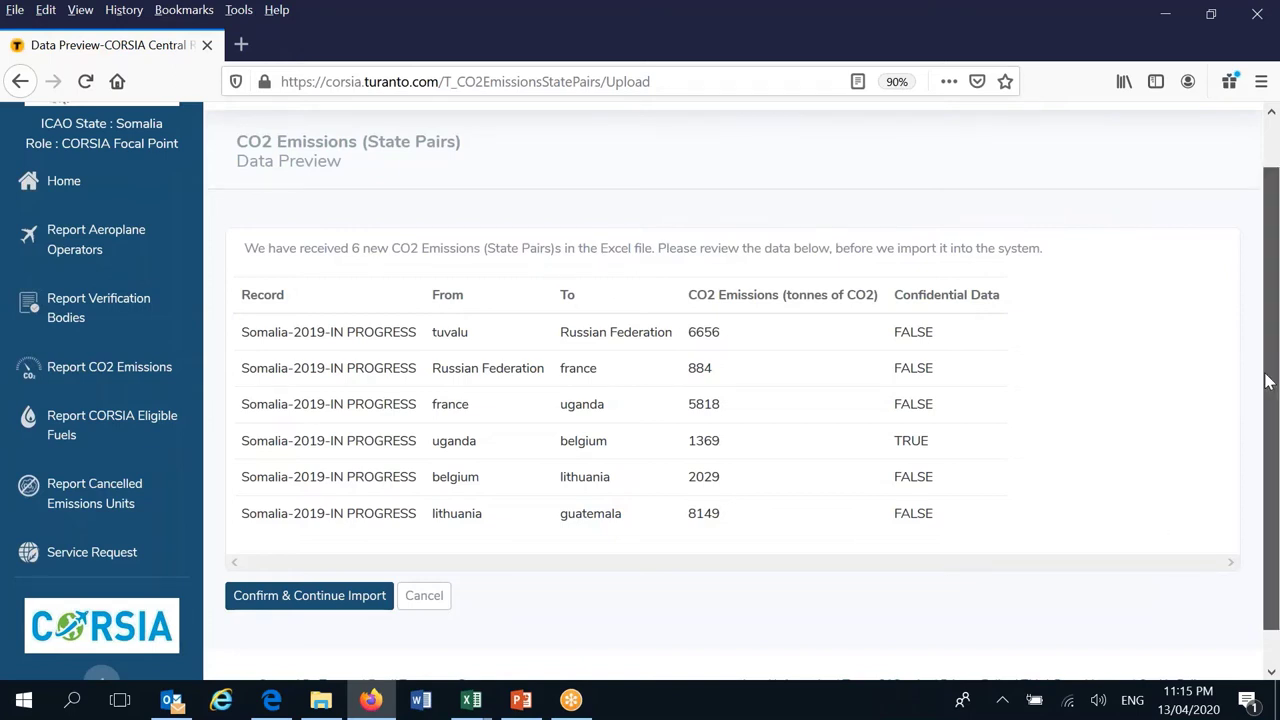
# - Confirm the import of the previewed state pairs and return to the CO2 emissions report to view the updated list
pyautogui.scroll(-1, 1268, 380)
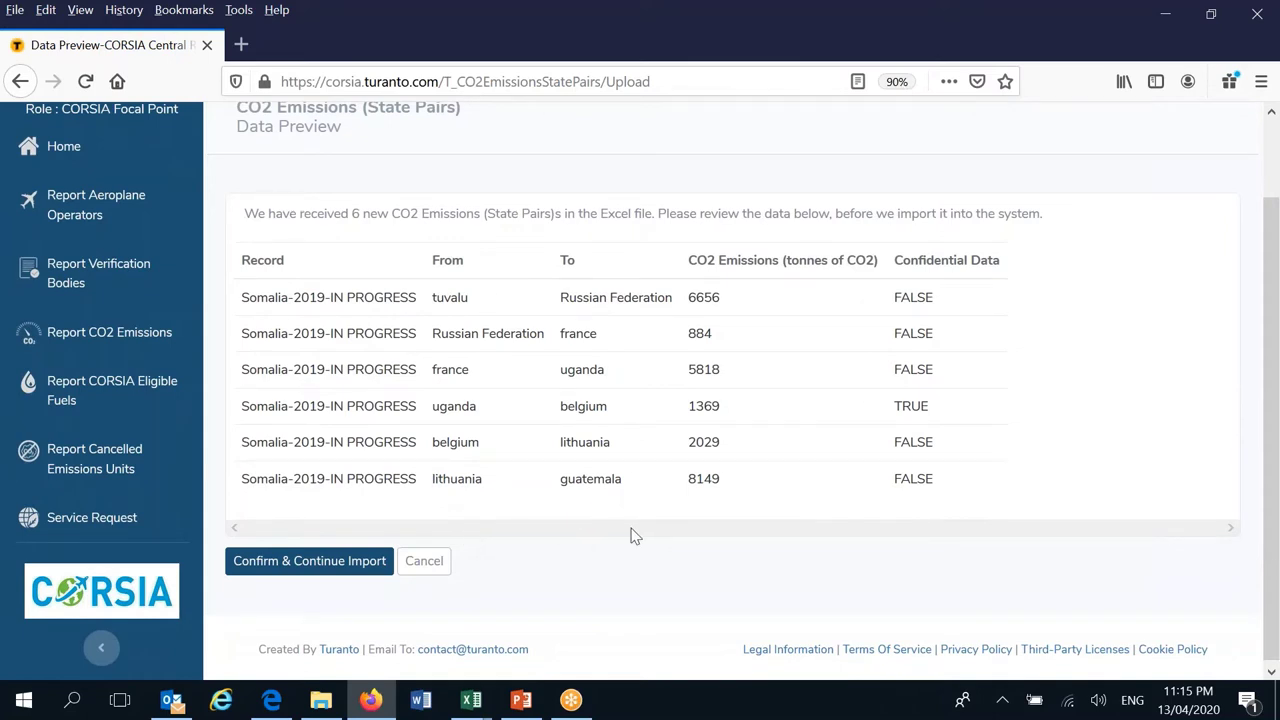
pyautogui.click(316, 566)
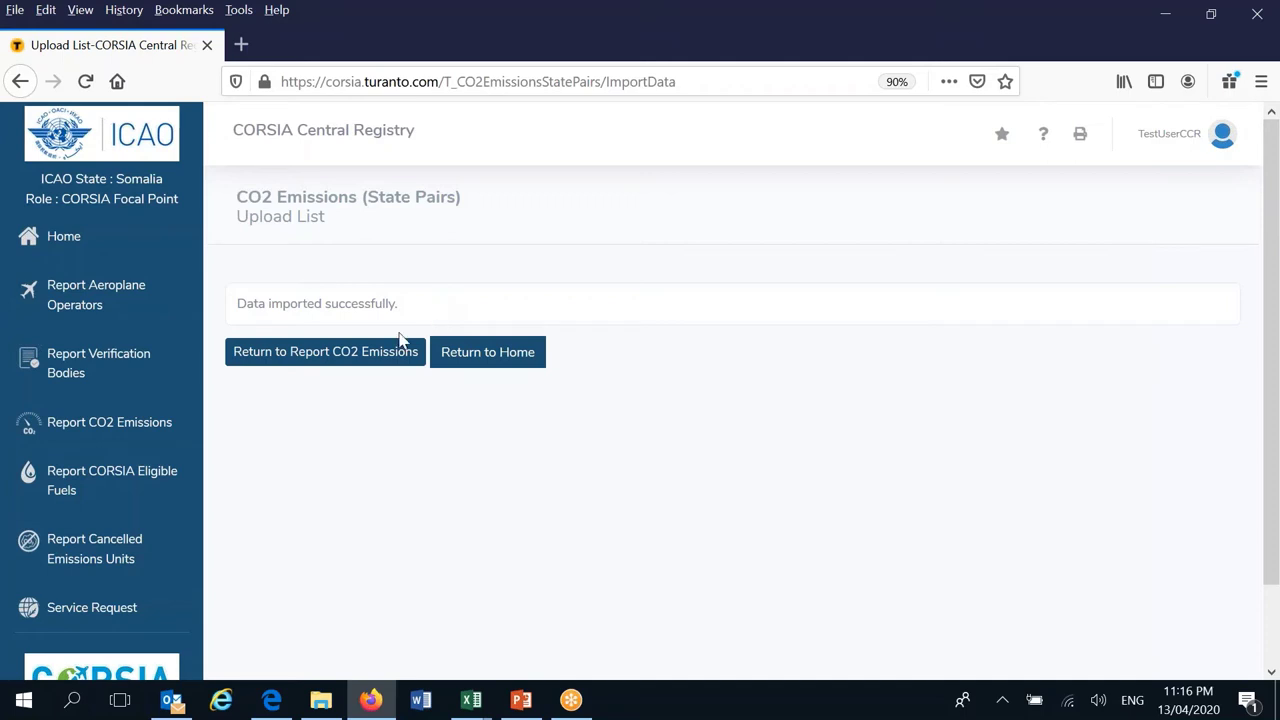
pyautogui.click(340, 360)
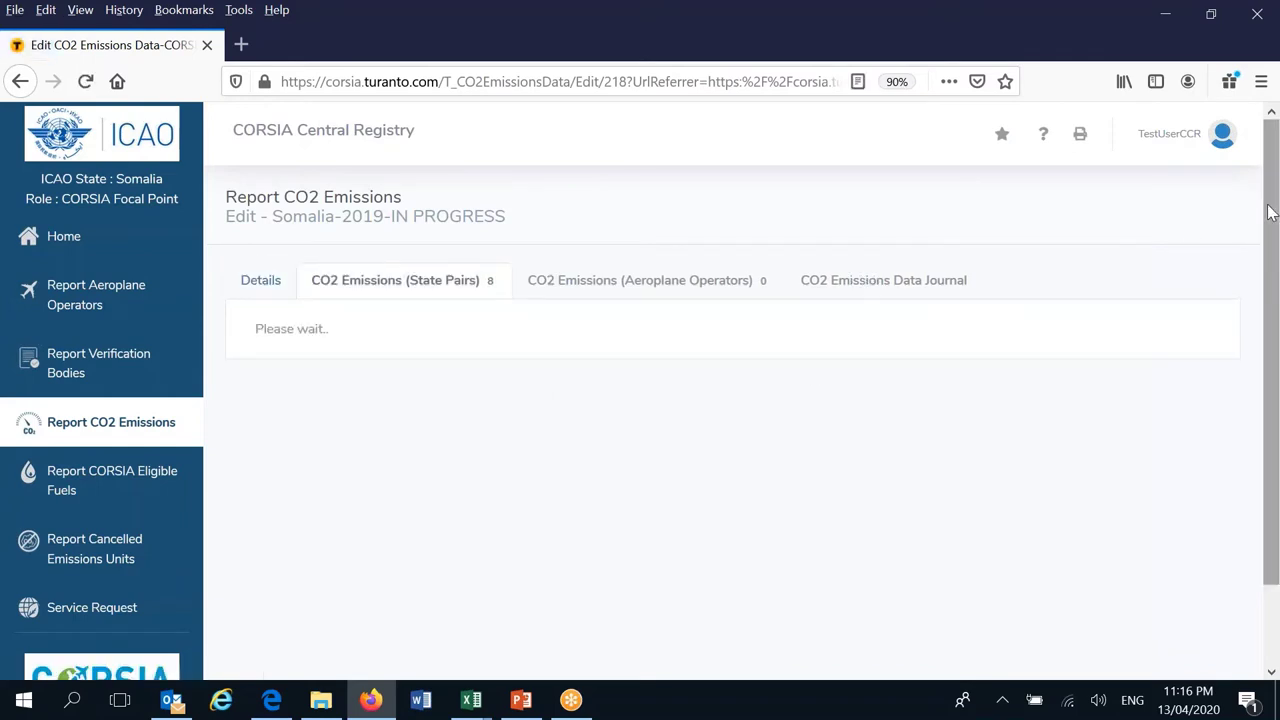
pyautogui.moveTo(1270, 212); pyautogui.dragTo(1276, 358)
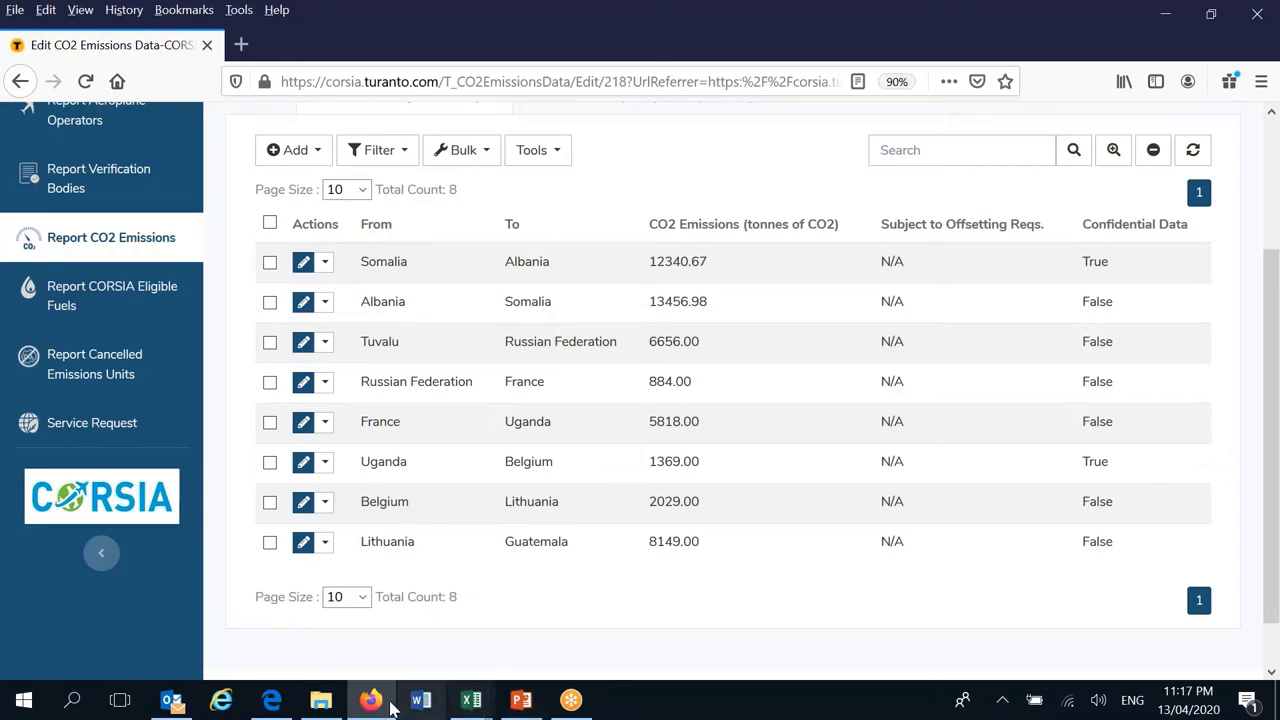
# - Open 4_3_Demo_err_state_name.csv from the Pre-Seminar CCR Materials folder in Excel and auto-fit all column widths
pyautogui.click(321, 700)
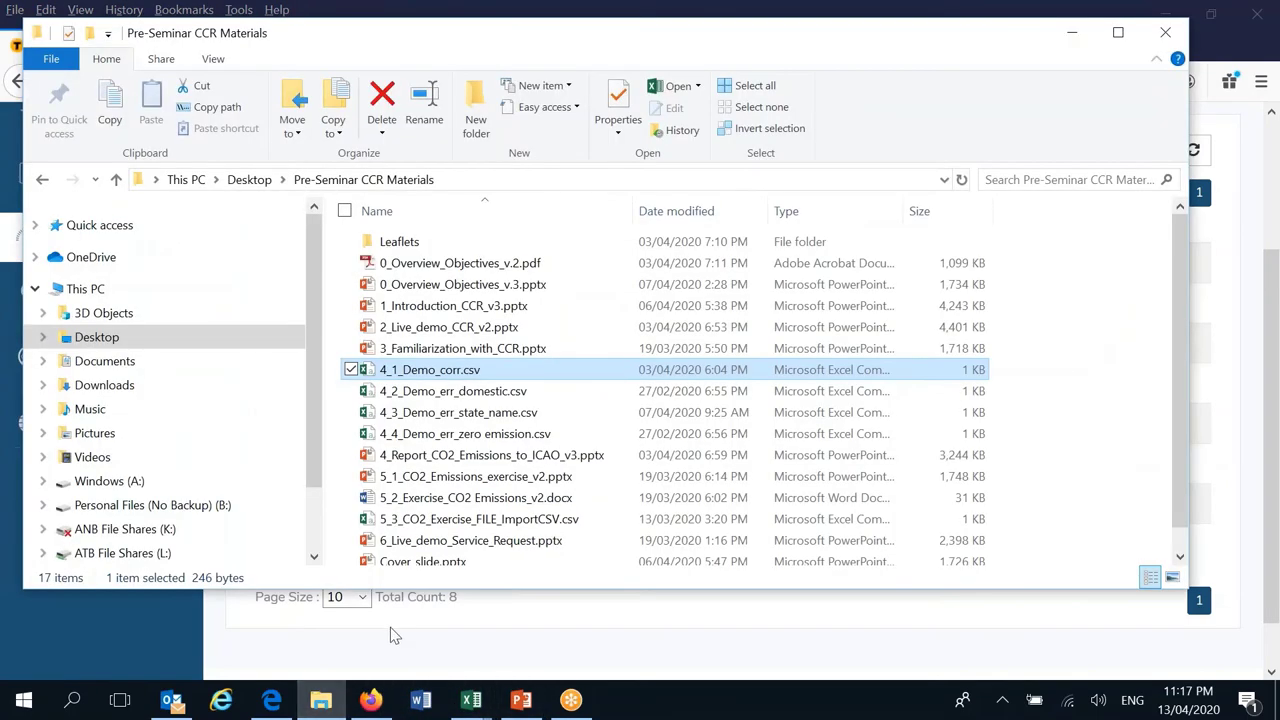
pyautogui.click(467, 414)
pyautogui.doubleClick(467, 414)
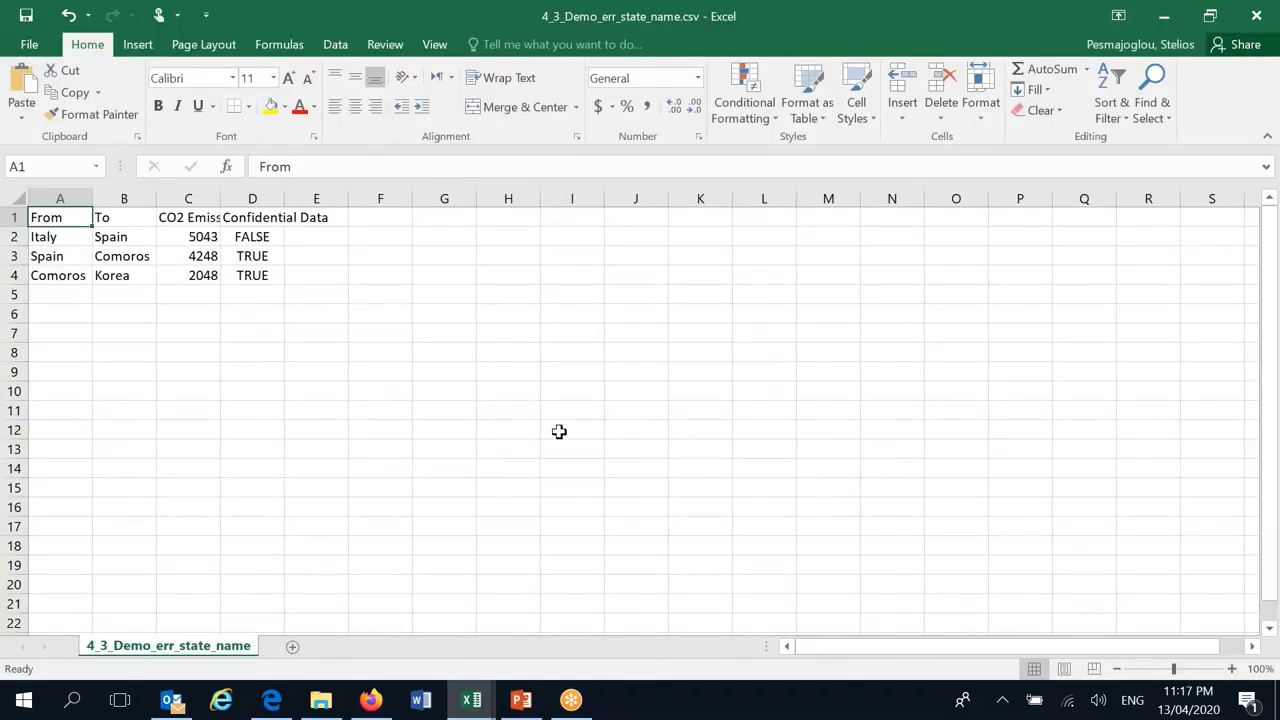
pyautogui.click(16, 198)
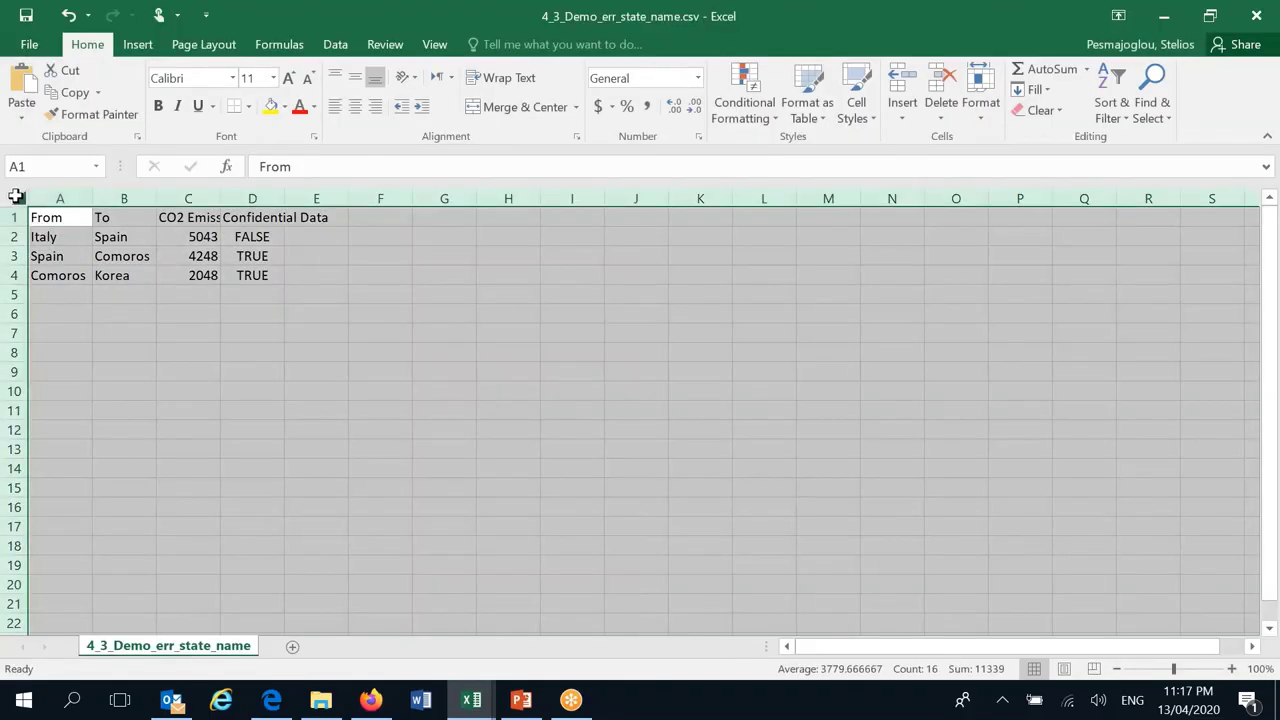
pyautogui.doubleClick(91, 198)
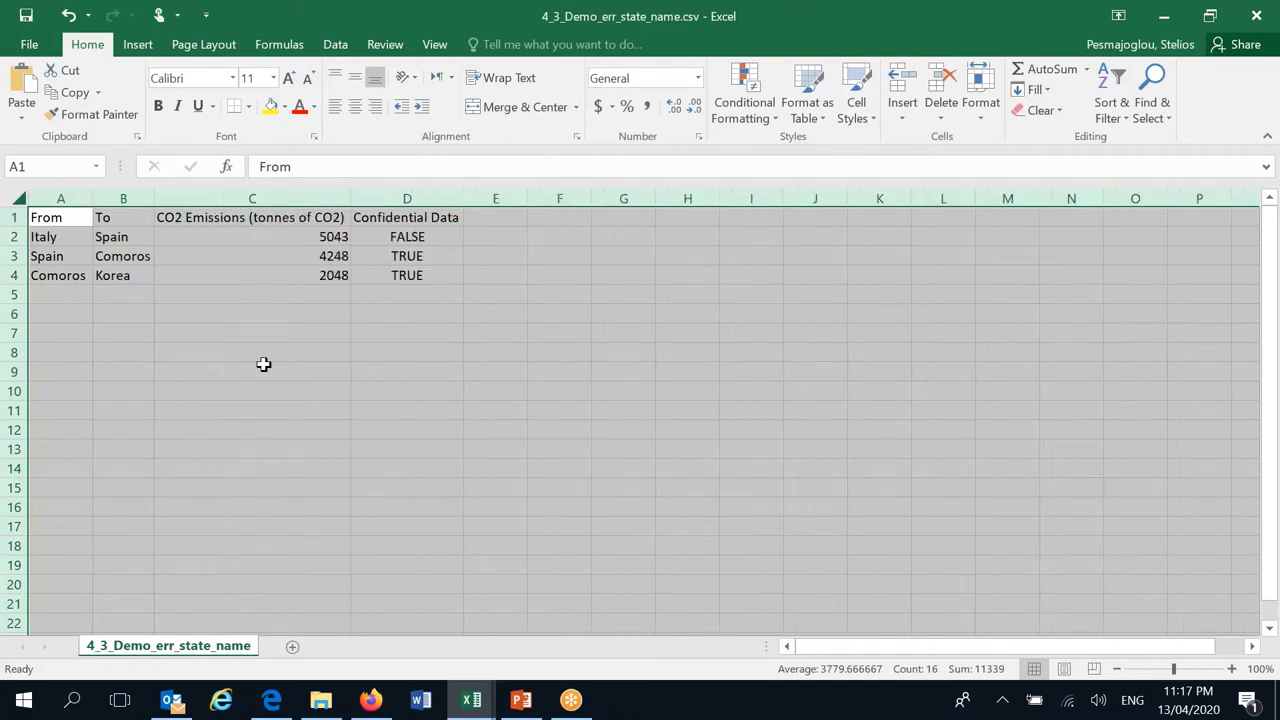
pyautogui.click(495, 429)
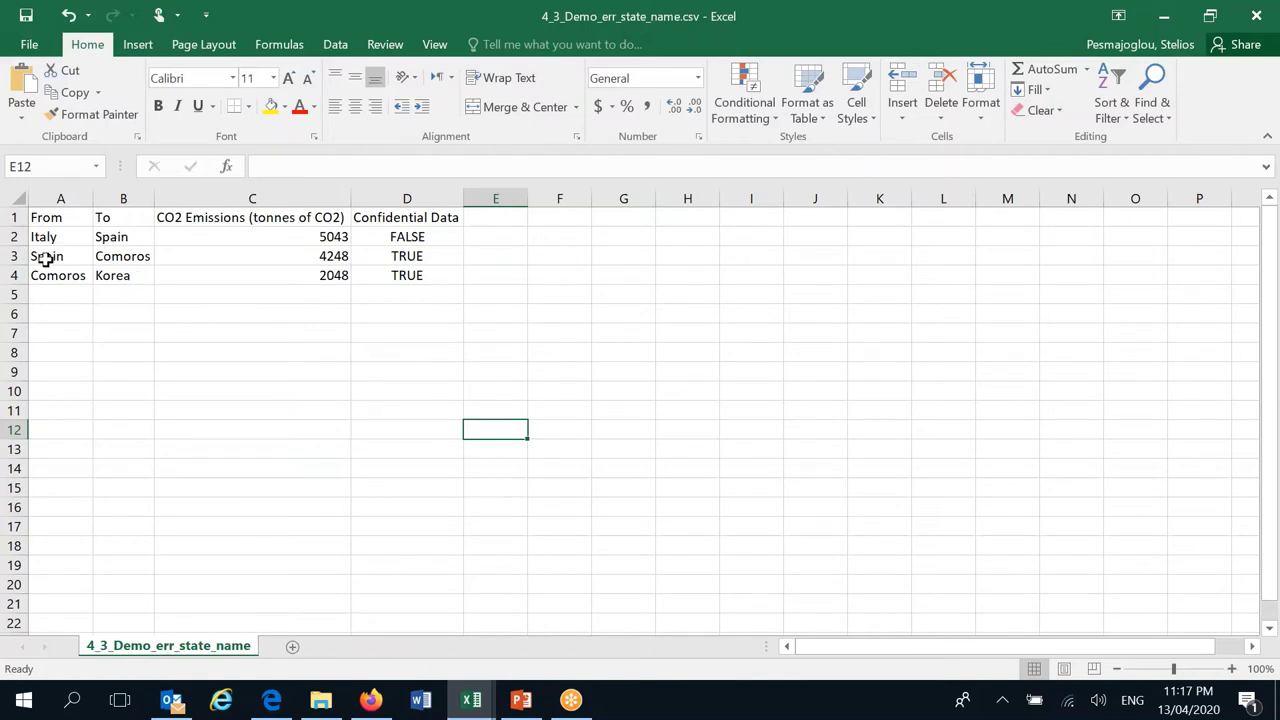
# - Inspect the destination state name entered in the Comoros row of the CSV
pyautogui.click(128, 277)
pyautogui.click(266, 433)
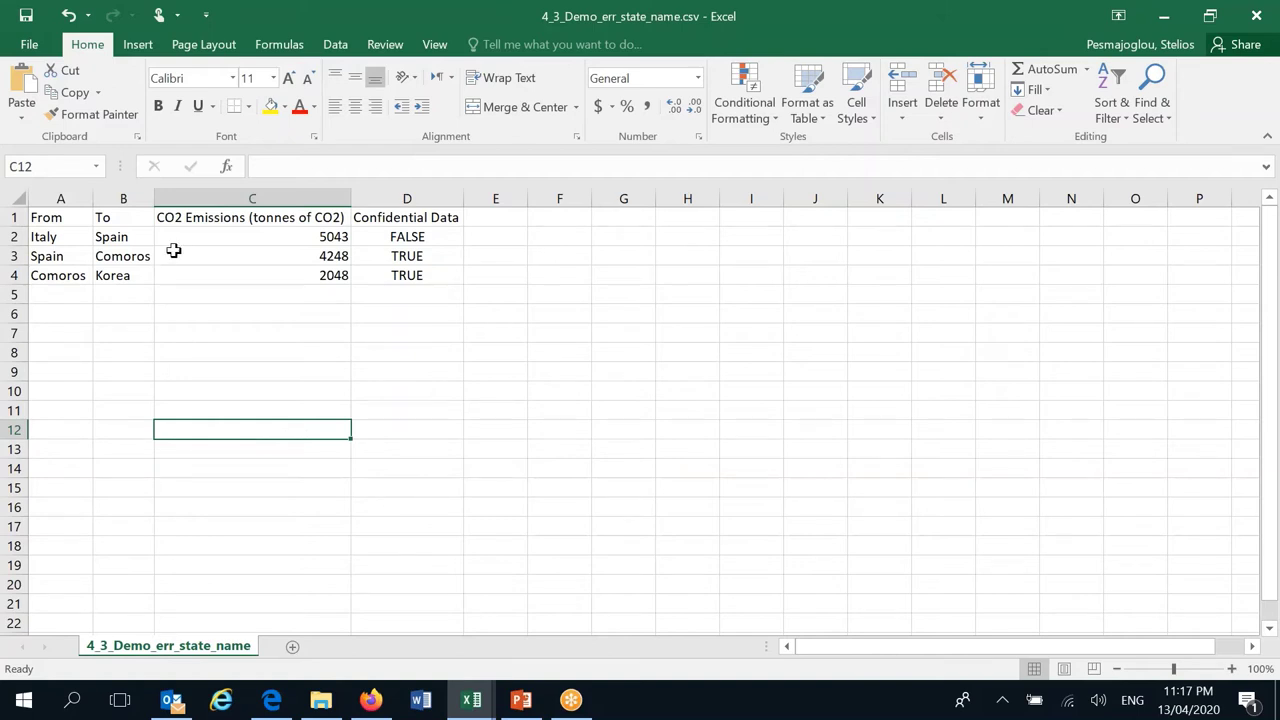
pyautogui.click(133, 280)
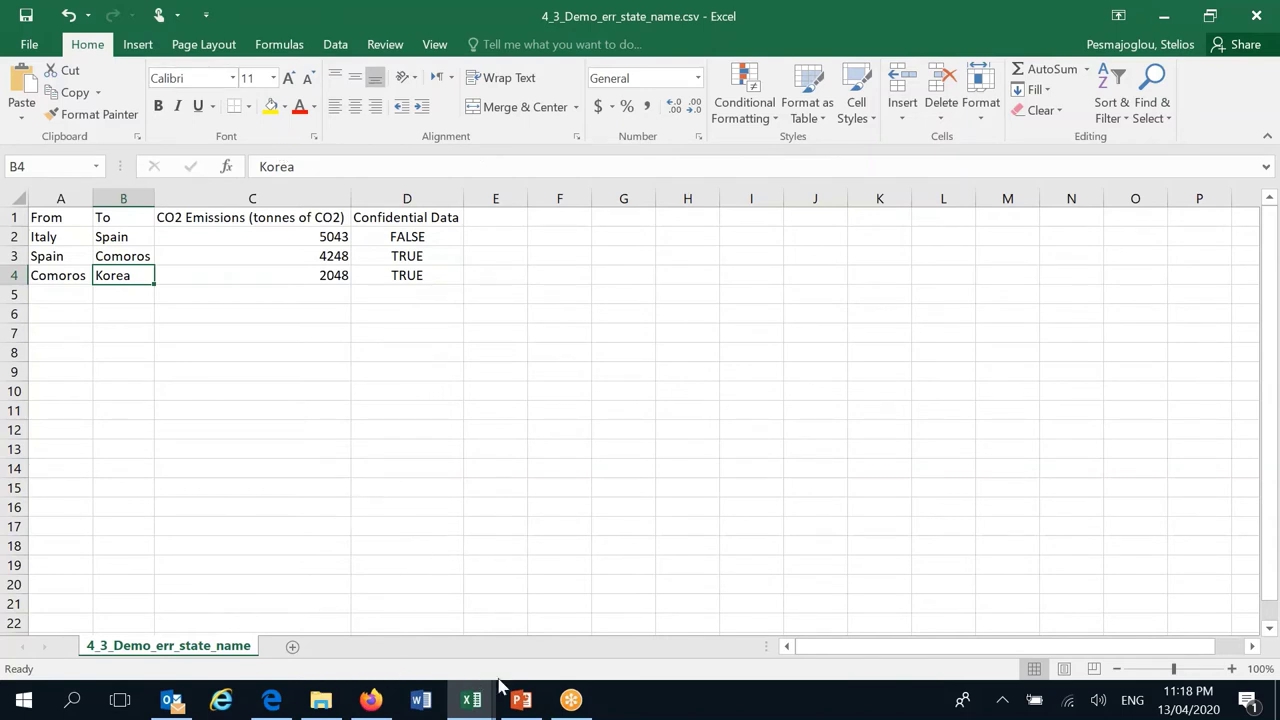
# - Switch to the CORSIA Central Registry in Firefox and upload 4_3_Demo_err_state_name.csv as a CSV import for the state pairs
pyautogui.click(425, 620)
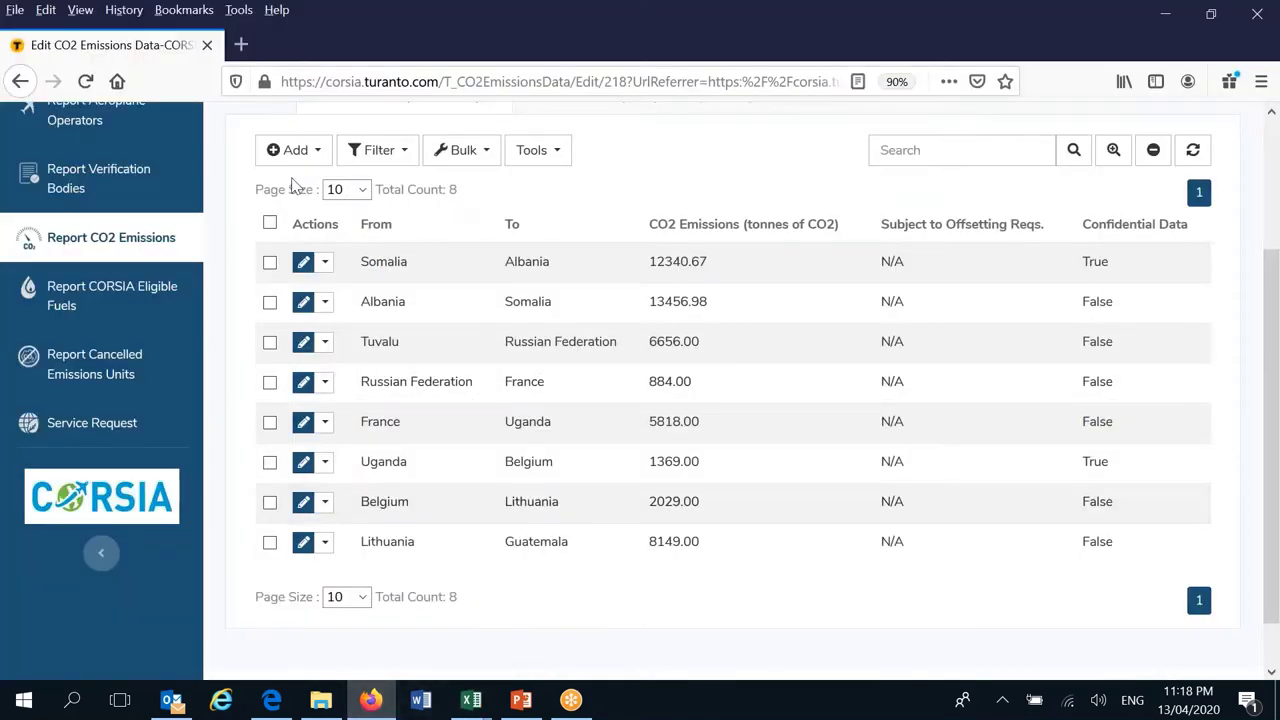
pyautogui.click(562, 155)
pyautogui.click(571, 189)
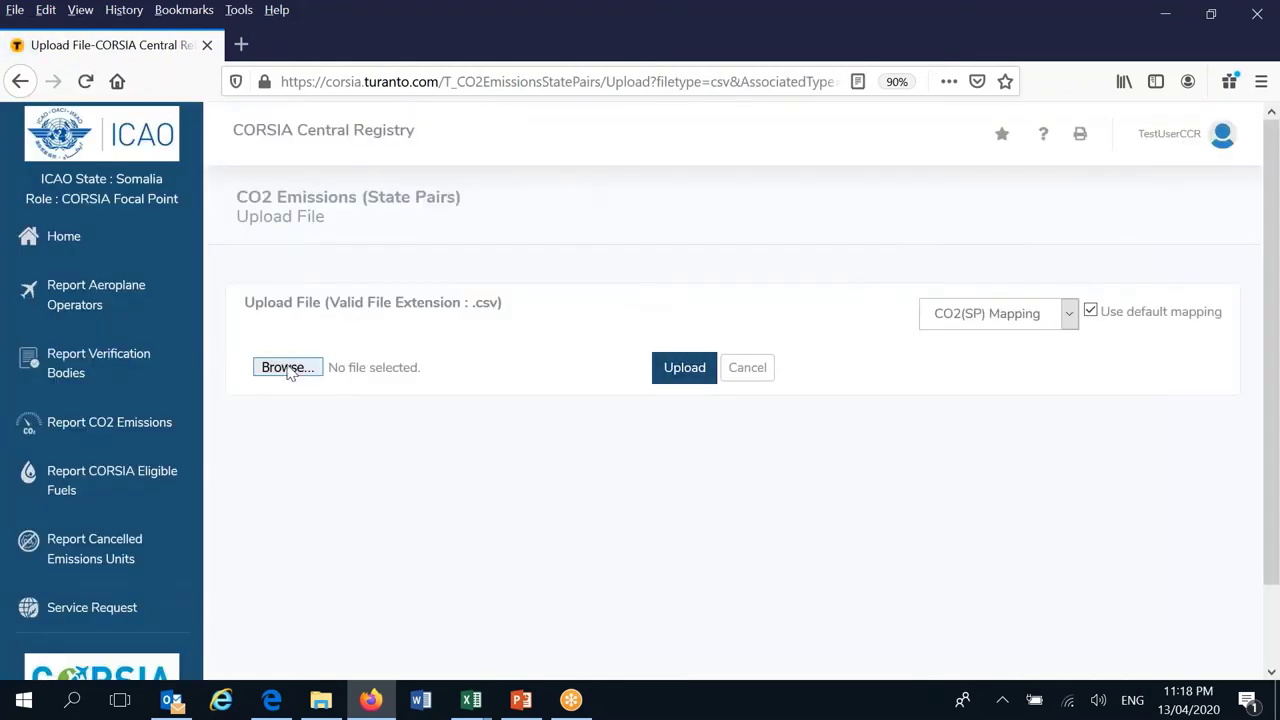
pyautogui.click(288, 368)
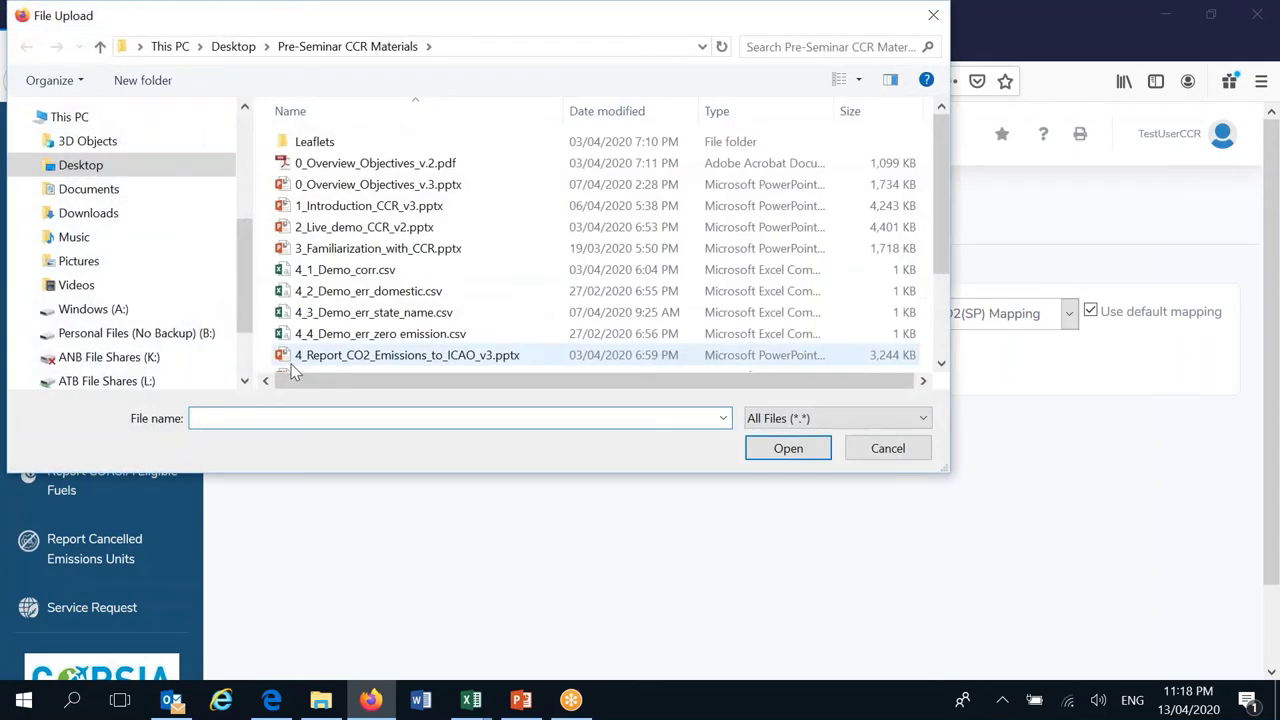
pyautogui.click(355, 314)
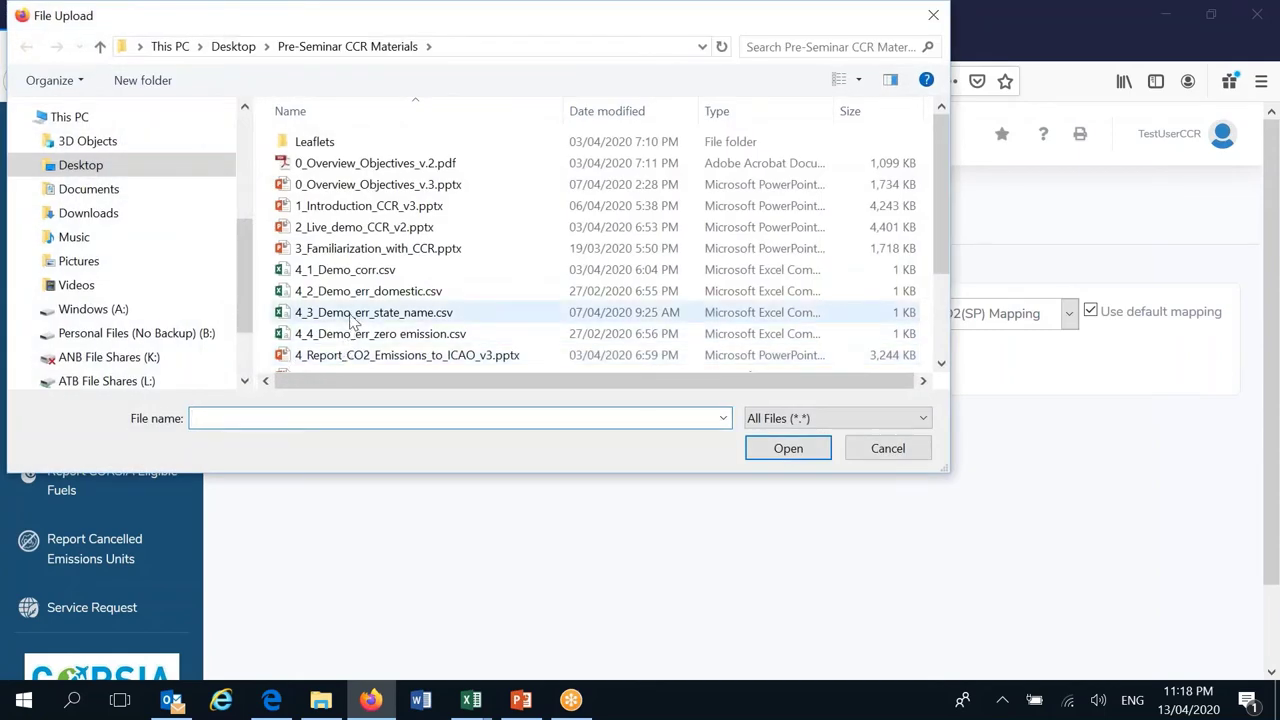
pyautogui.click(782, 449)
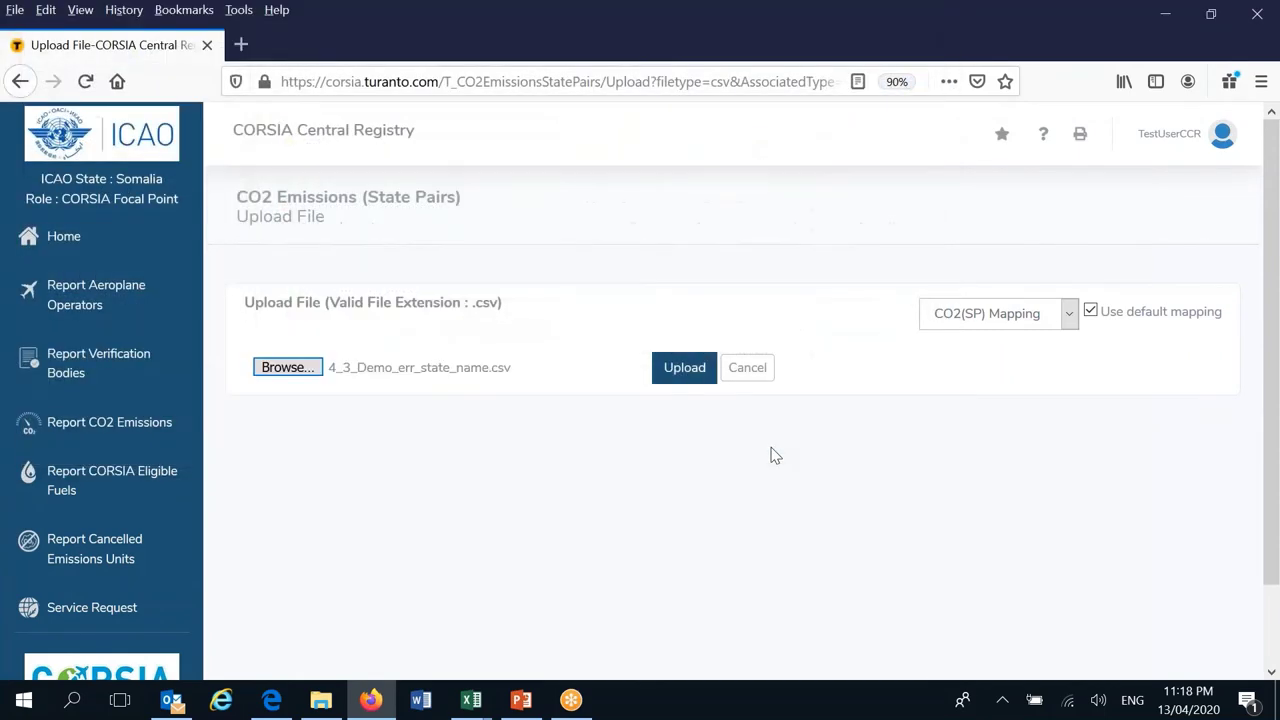
pyautogui.click(690, 368)
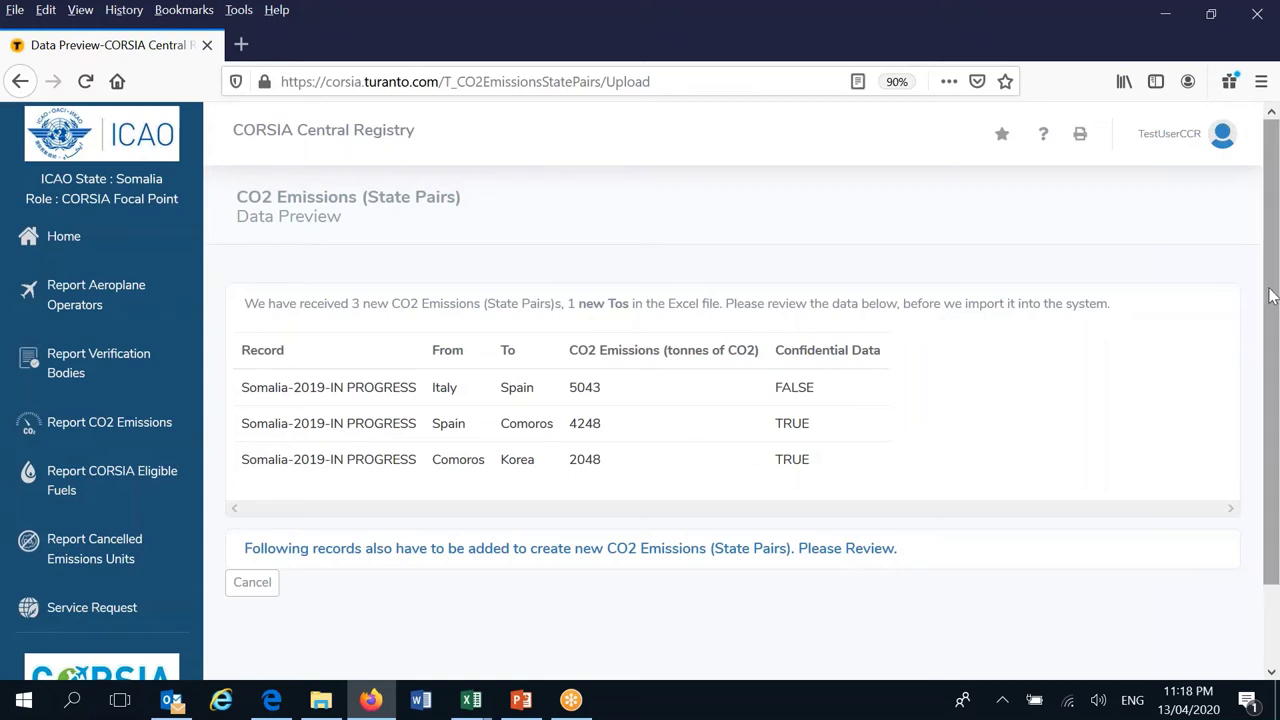
# - Expand the additional records flagged in the import data preview, review the new destination entry, and cancel the import
pyautogui.moveTo(1266, 285); pyautogui.dragTo(1231, 387)
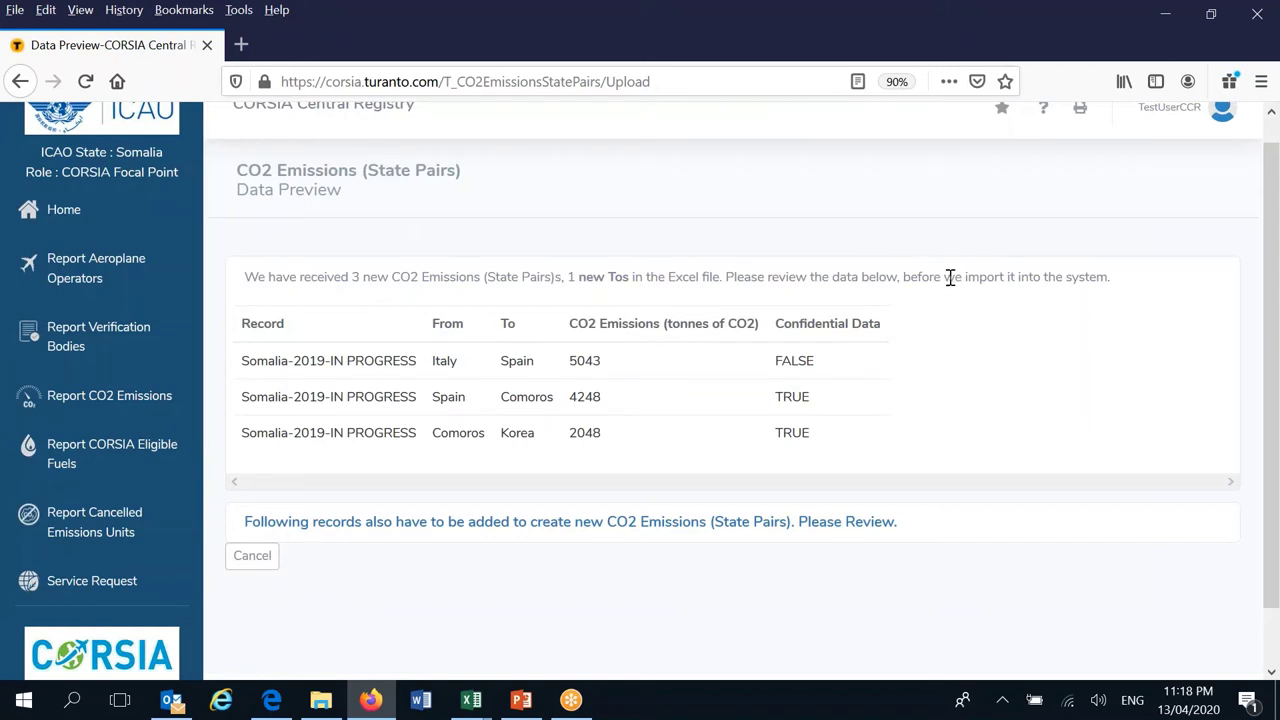
pyautogui.moveTo(1270, 340); pyautogui.dragTo(1272, 354)
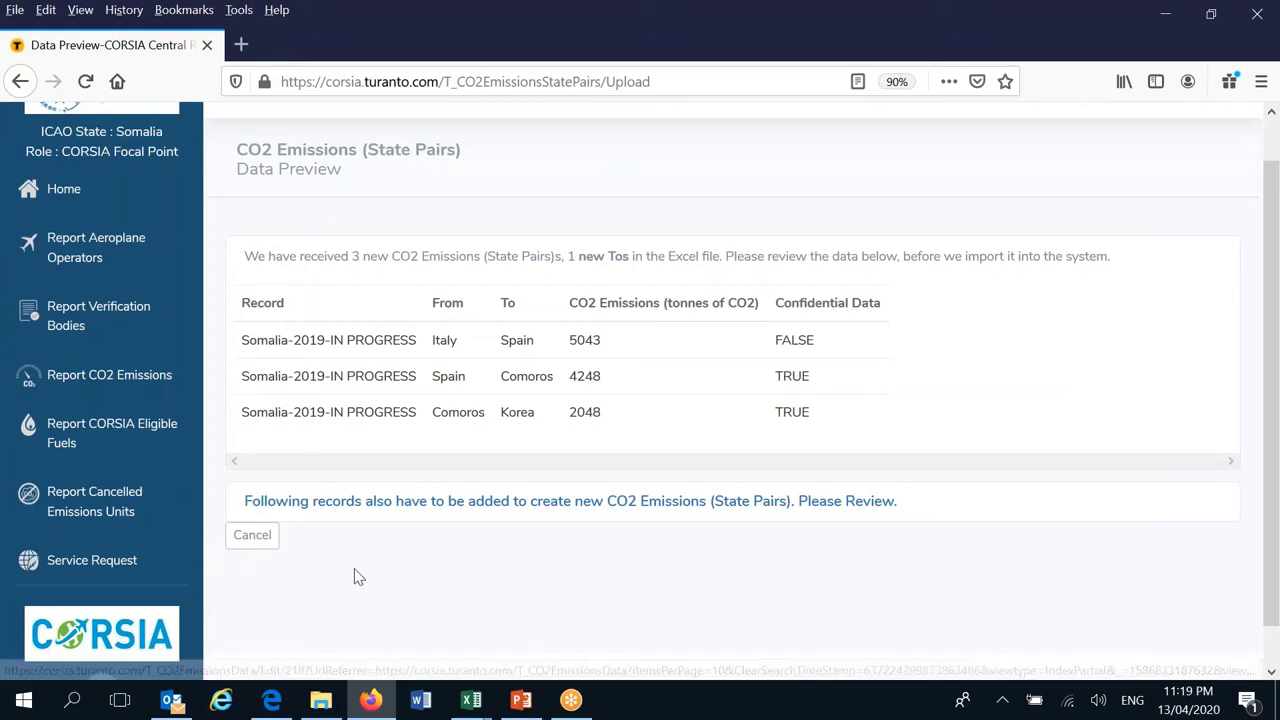
pyautogui.click(452, 508)
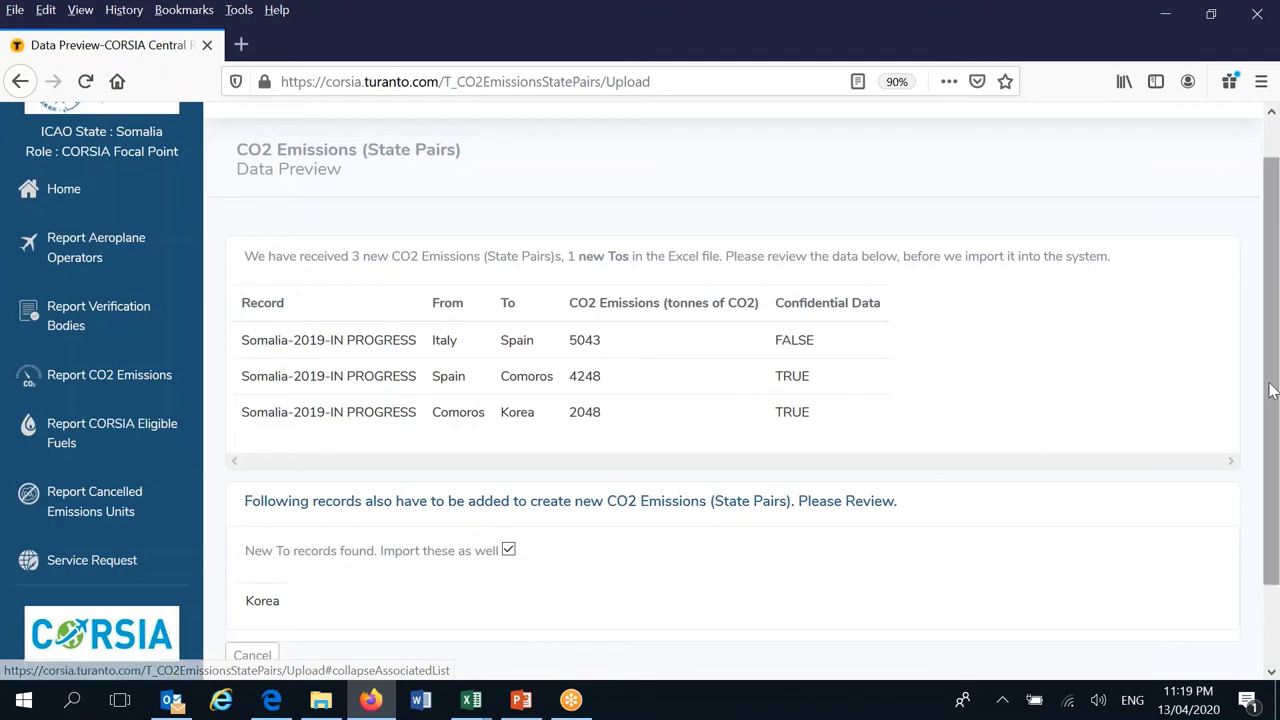
pyautogui.scroll(-1, 1272, 408)
pyautogui.scroll(-2, 1270, 408)
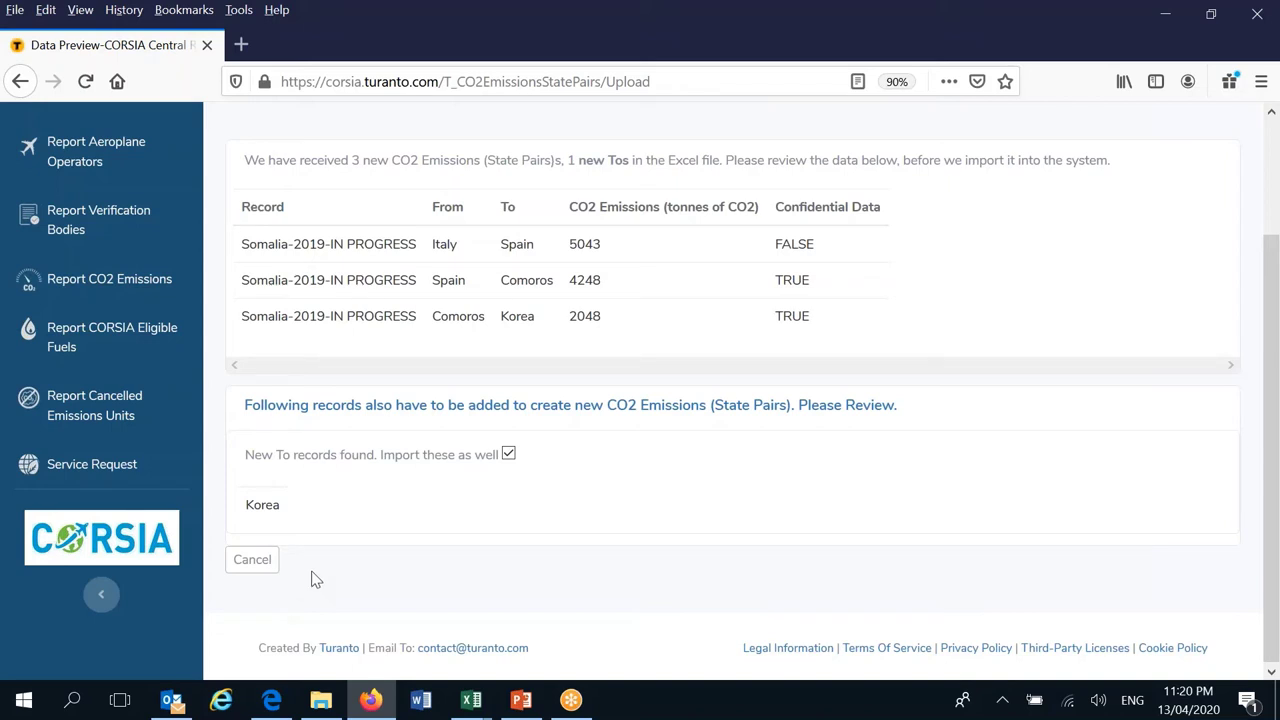
pyautogui.click(256, 564)
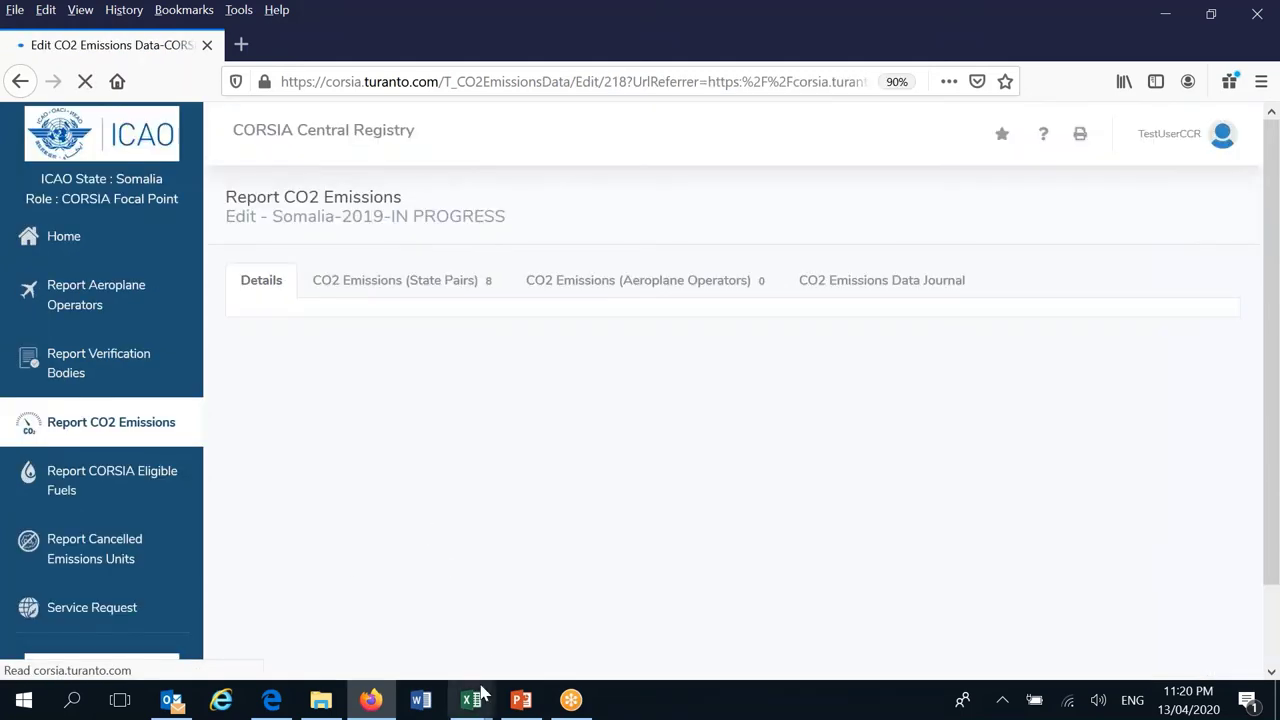
# - Switch to 4_3_Demo_err_state_name.csv in Excel and change the Comoros row's destination state to Republic of Korea
pyautogui.moveTo(470, 705)
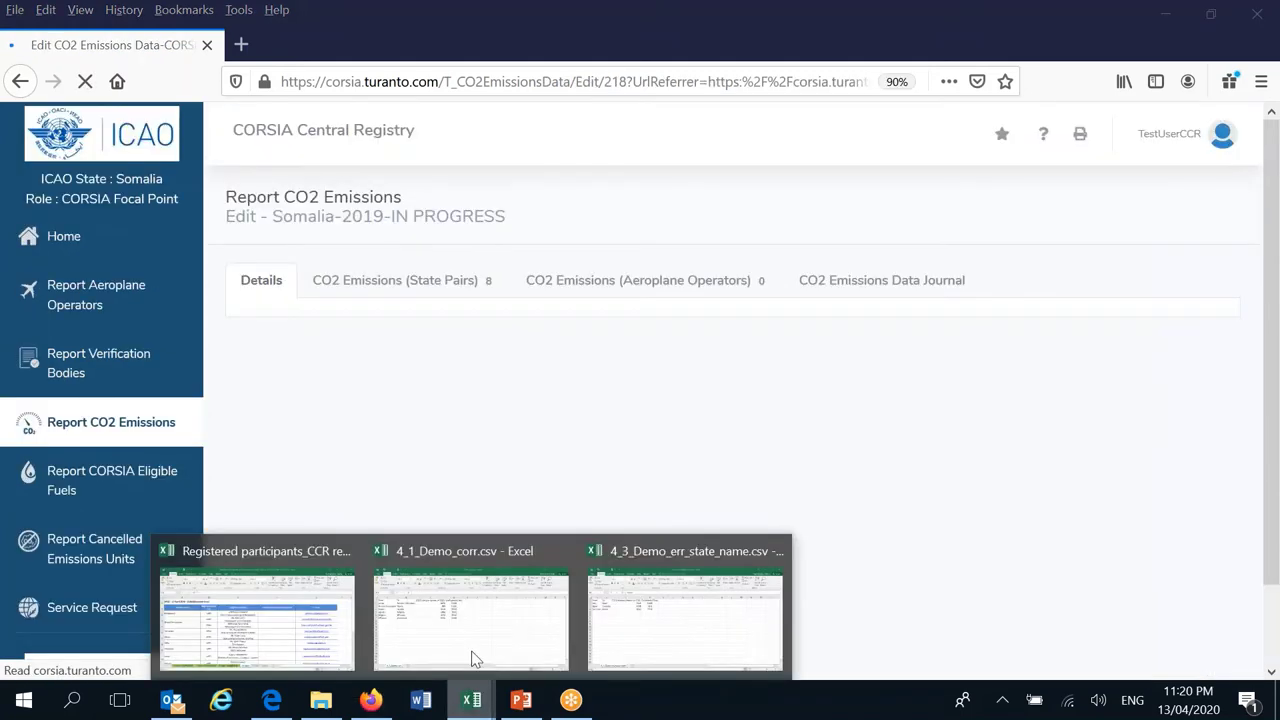
pyautogui.click(617, 635)
pyautogui.doubleClick(98, 276)
pyautogui.write('REpu')
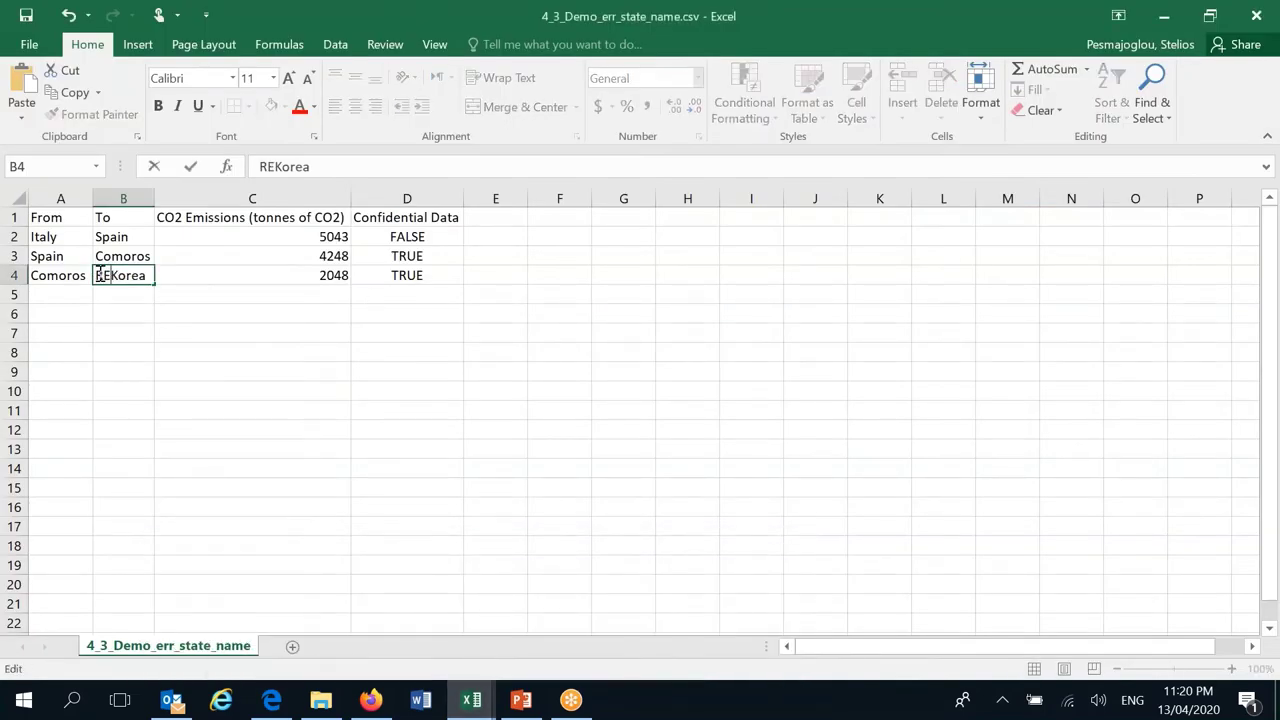
pyautogui.write('blic of')
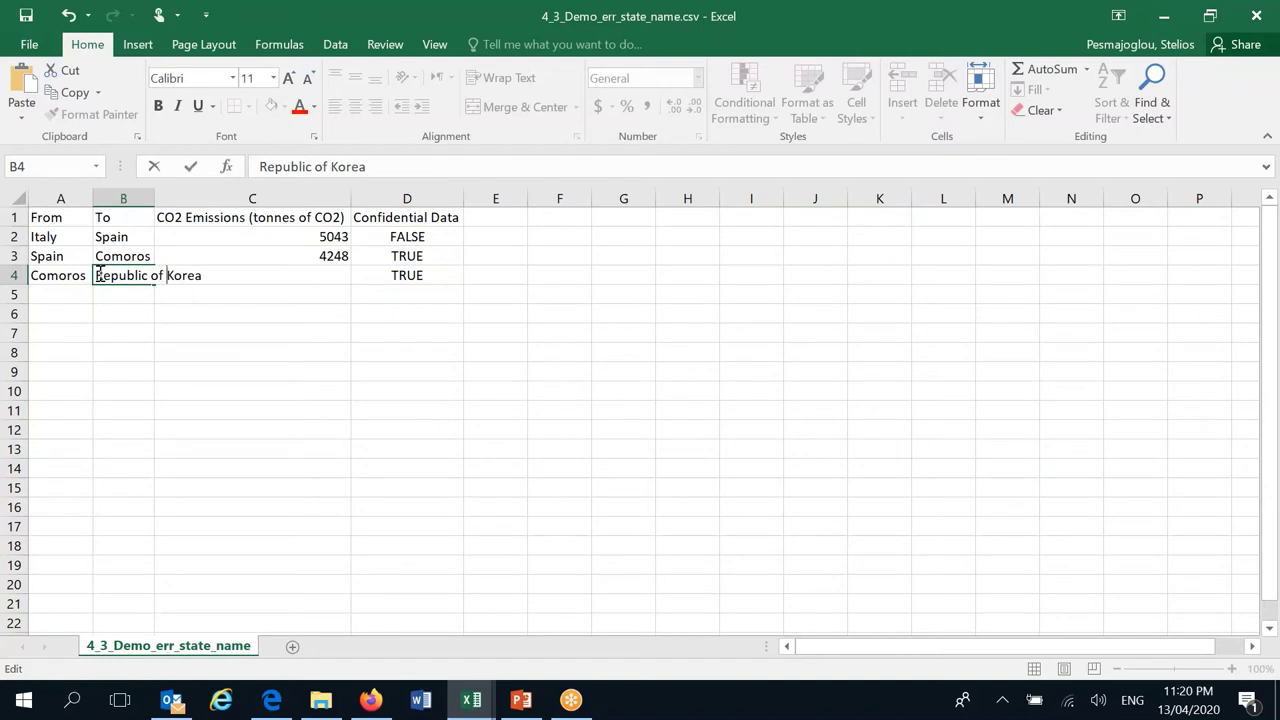
pyautogui.click(172, 314)
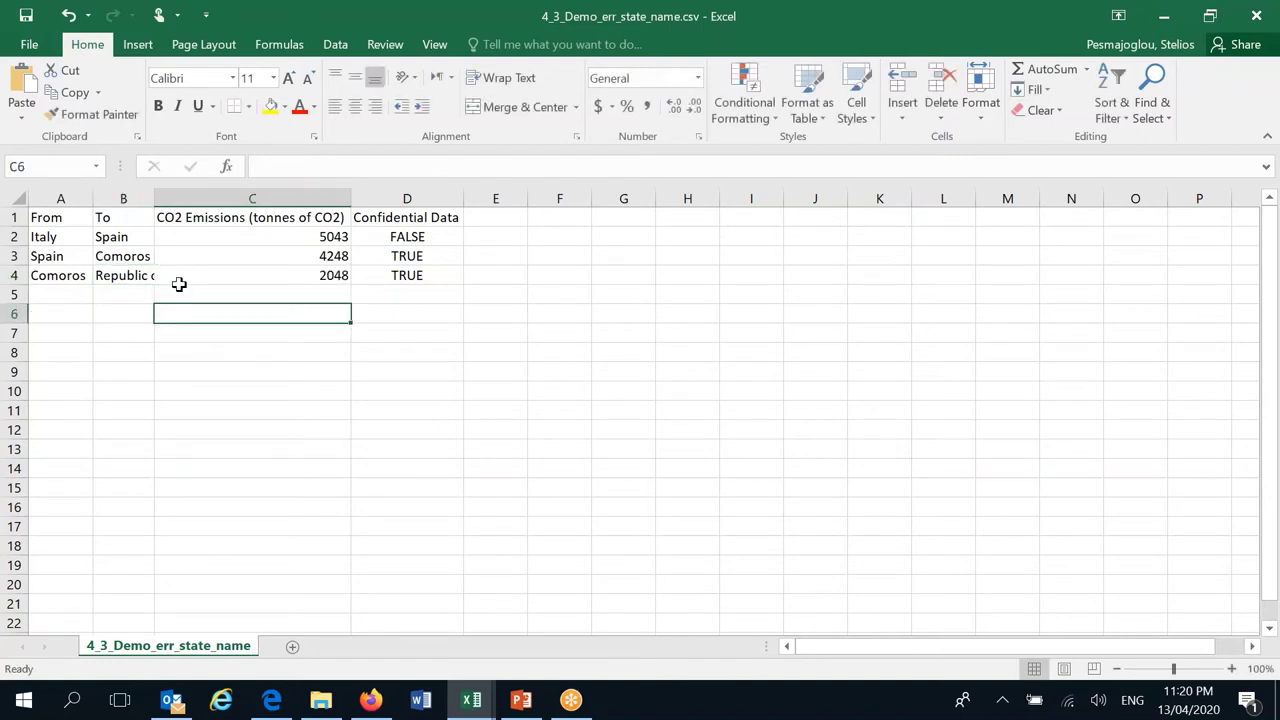
# - Save the file, keeping the CSV format, and auto-fit the width of the To column
pyautogui.click(26, 16)
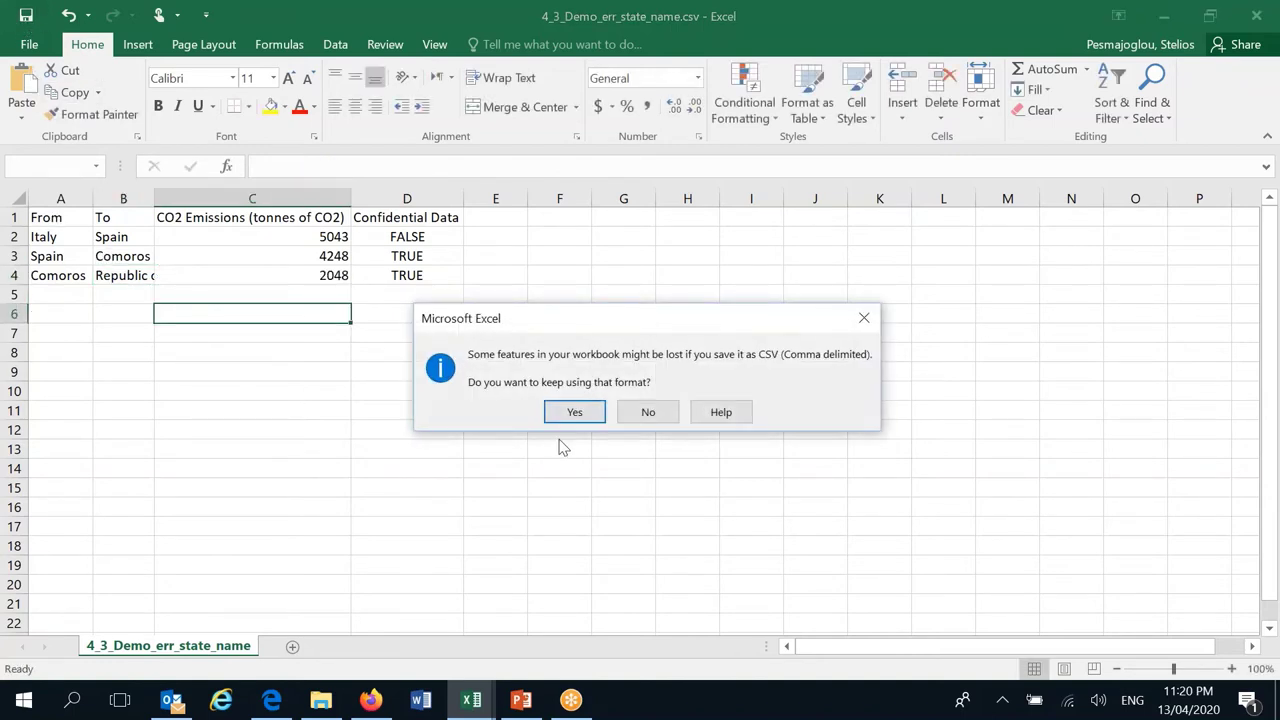
pyautogui.click(575, 412)
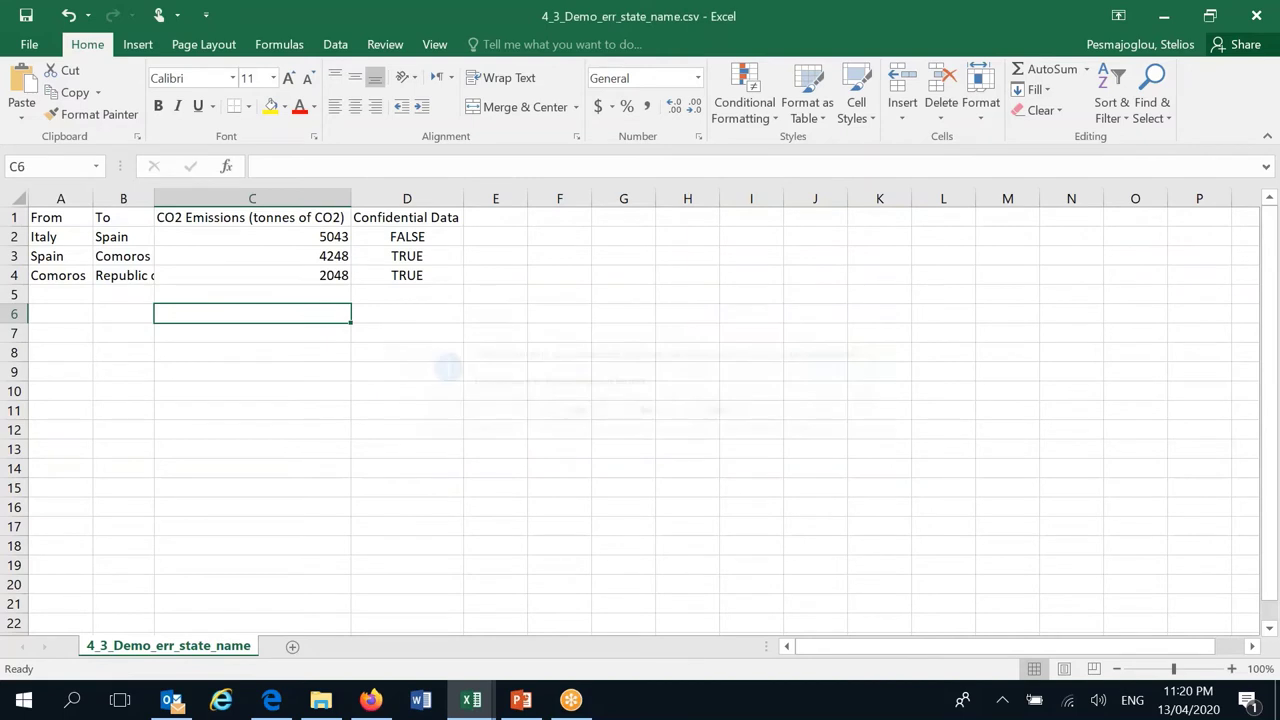
pyautogui.doubleClick(155, 201)
pyautogui.click(343, 372)
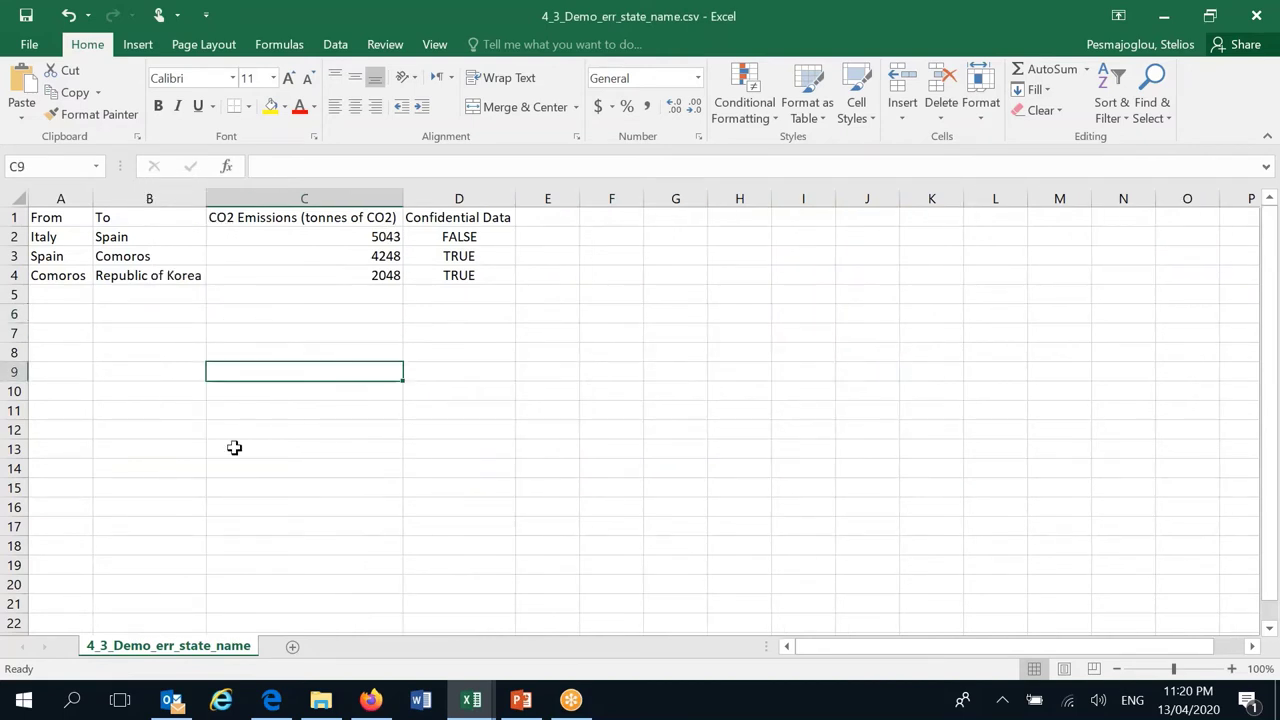
# - Return to the registry in Firefox and upload the corrected 4_3_Demo_err_state_name.csv as a state pairs CSV import
pyautogui.click(370, 700)
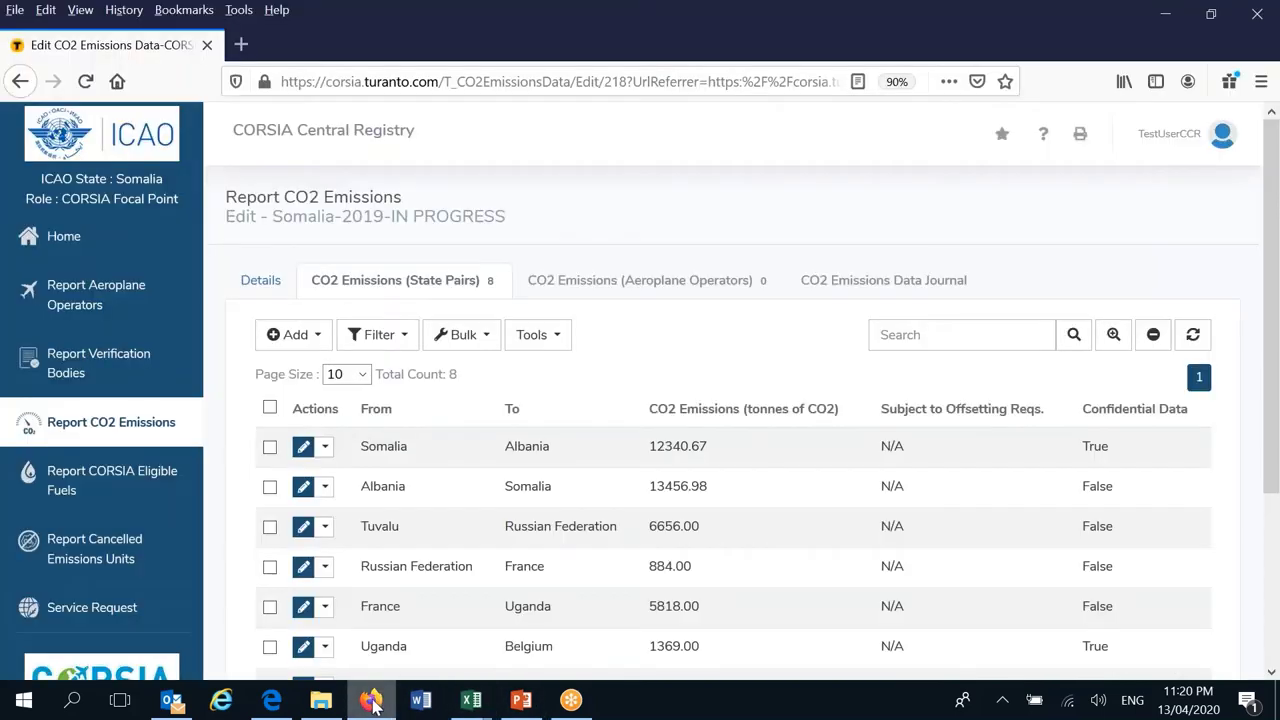
pyautogui.click(535, 335)
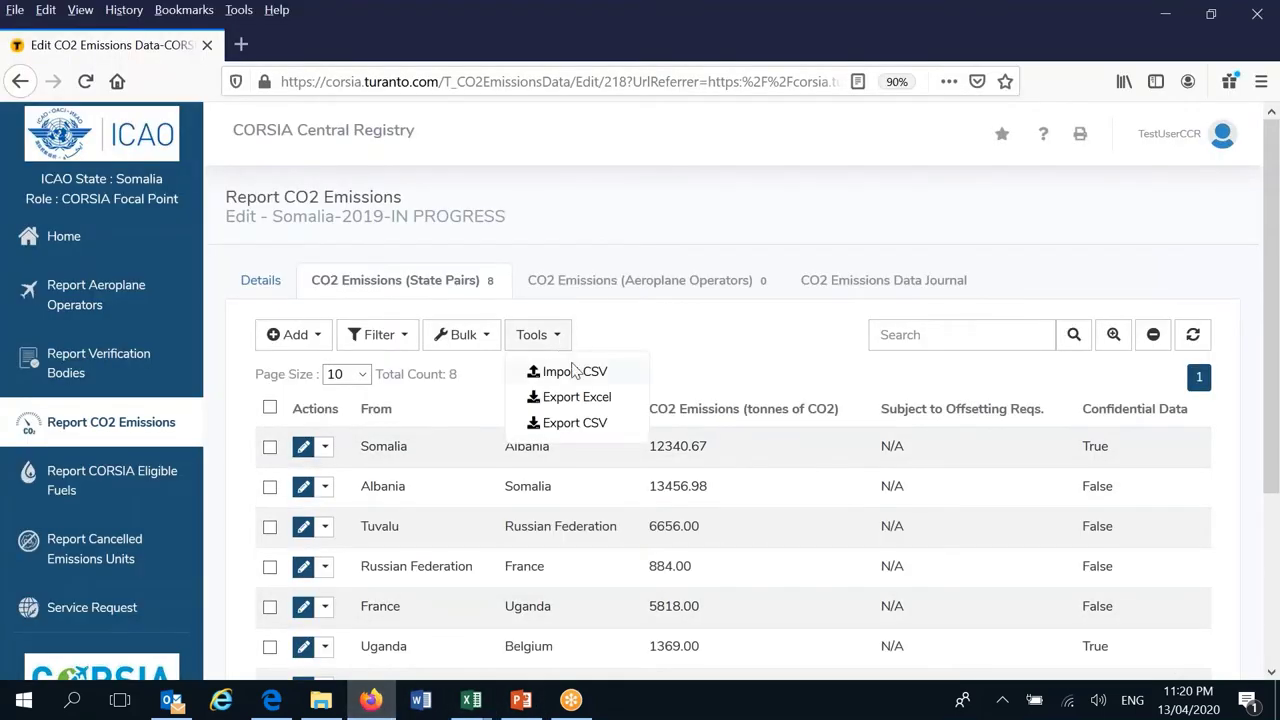
pyautogui.click(575, 372)
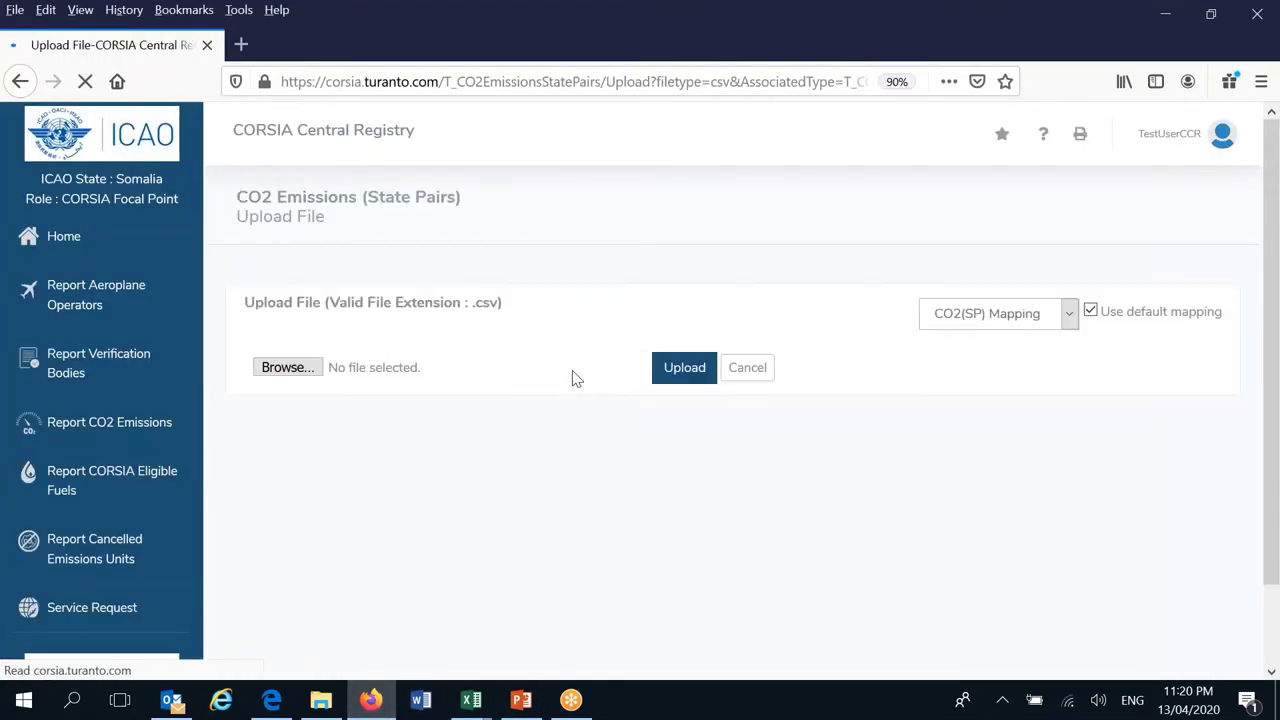
pyautogui.click(287, 367)
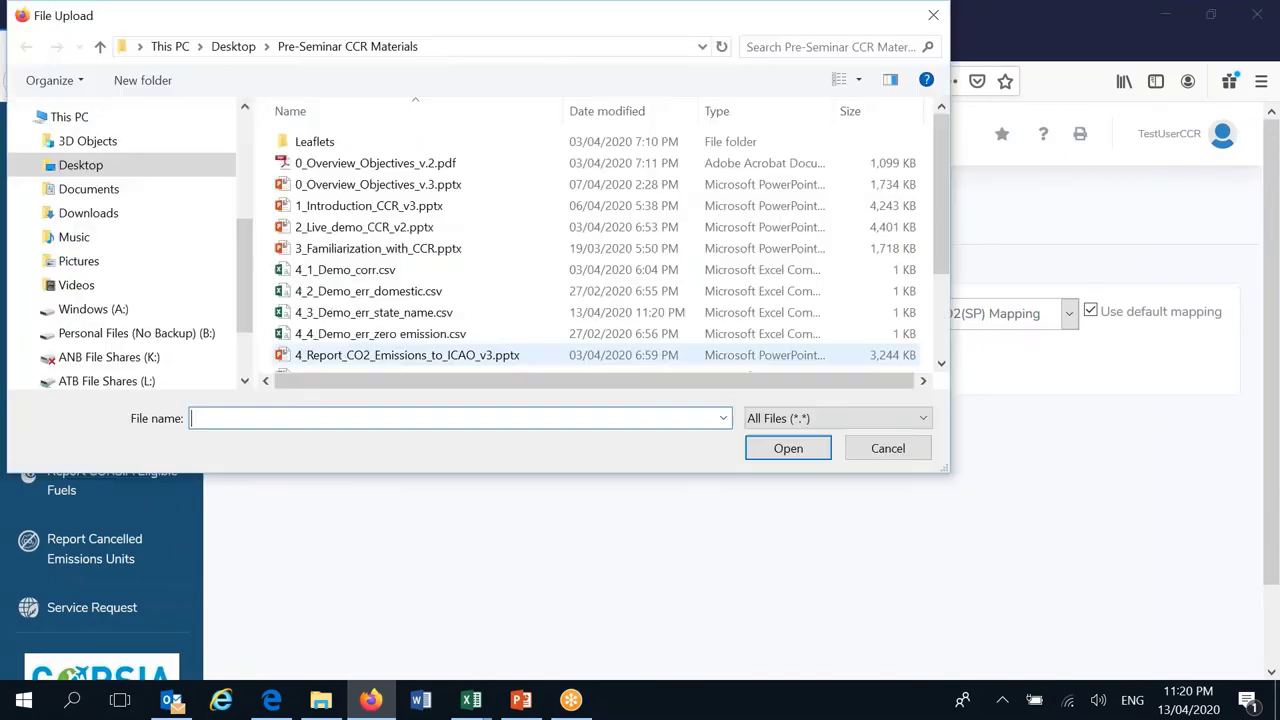
pyautogui.click(385, 318)
pyautogui.click(778, 450)
pyautogui.click(678, 378)
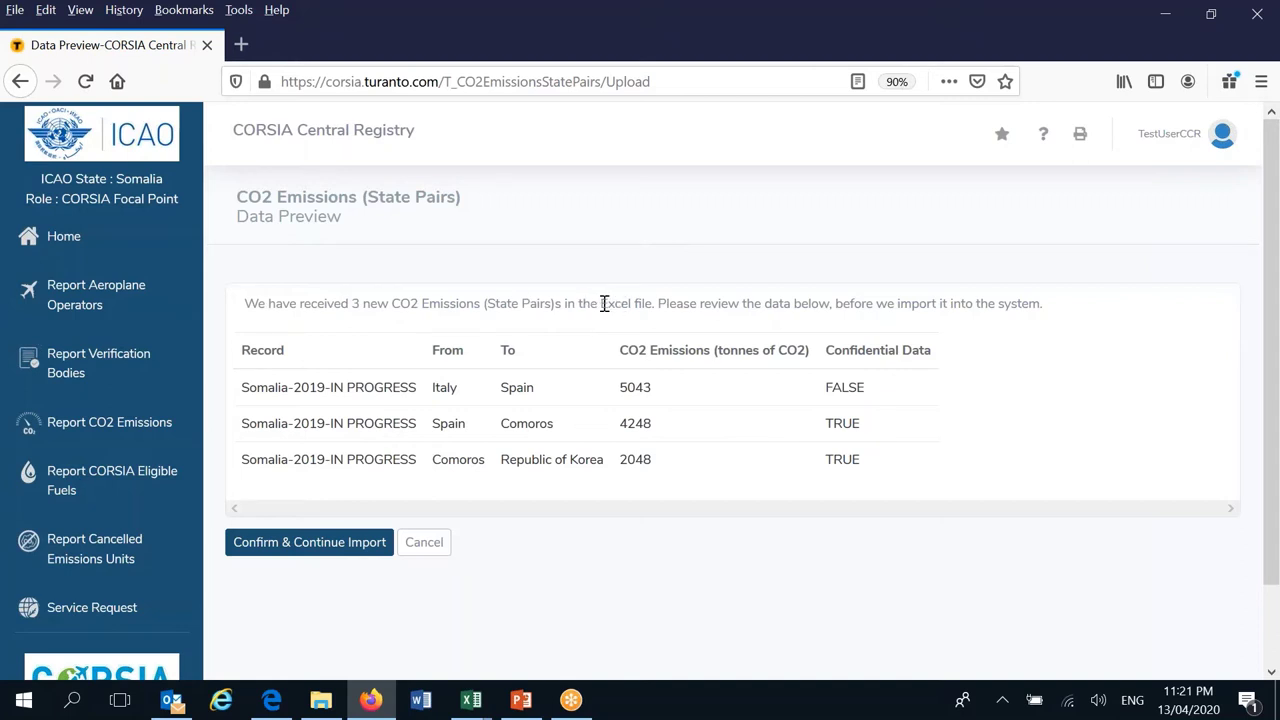
# - Check the data preview, confirm the import of the state pairs, and return to the CO2 emissions report
pyautogui.moveTo(601, 303); pyautogui.dragTo(628, 313)
pyautogui.click(628, 305)
pyautogui.click(302, 550)
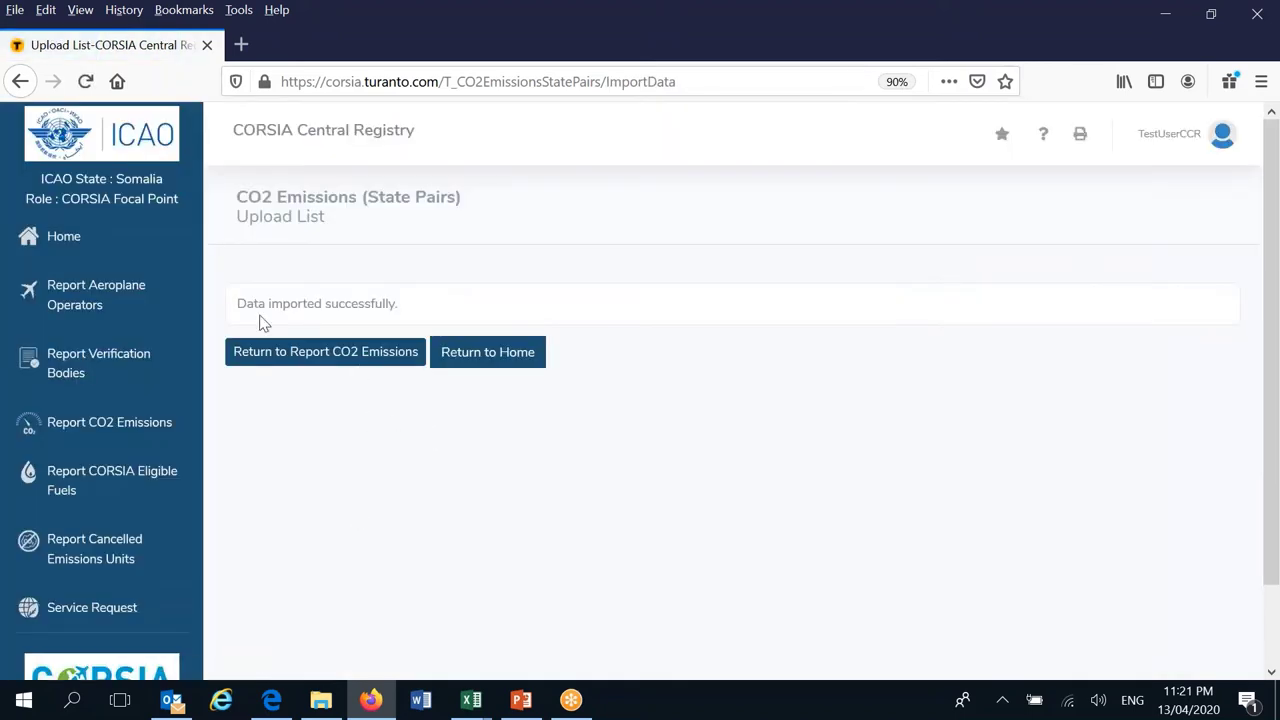
pyautogui.click(348, 358)
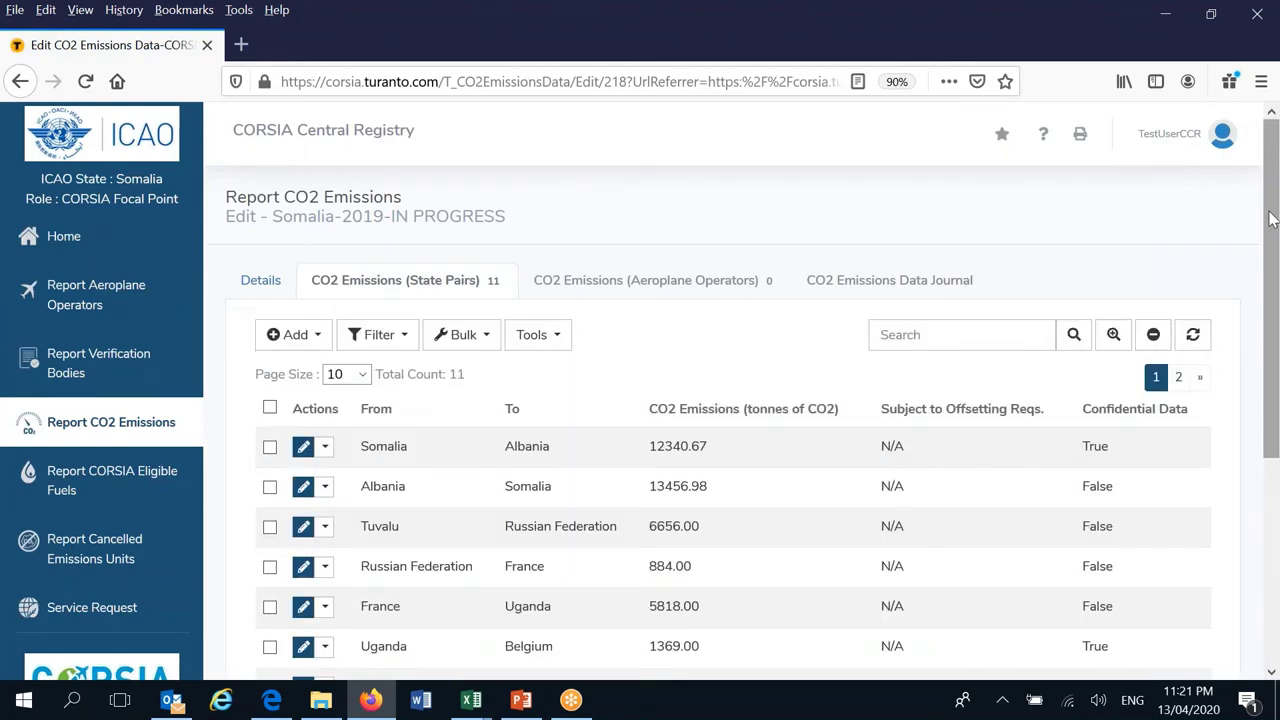
# - Set the state pairs list to 20 entries per page and review the full list, including the newly imported rows
pyautogui.moveTo(1272, 220); pyautogui.dragTo(1257, 420)
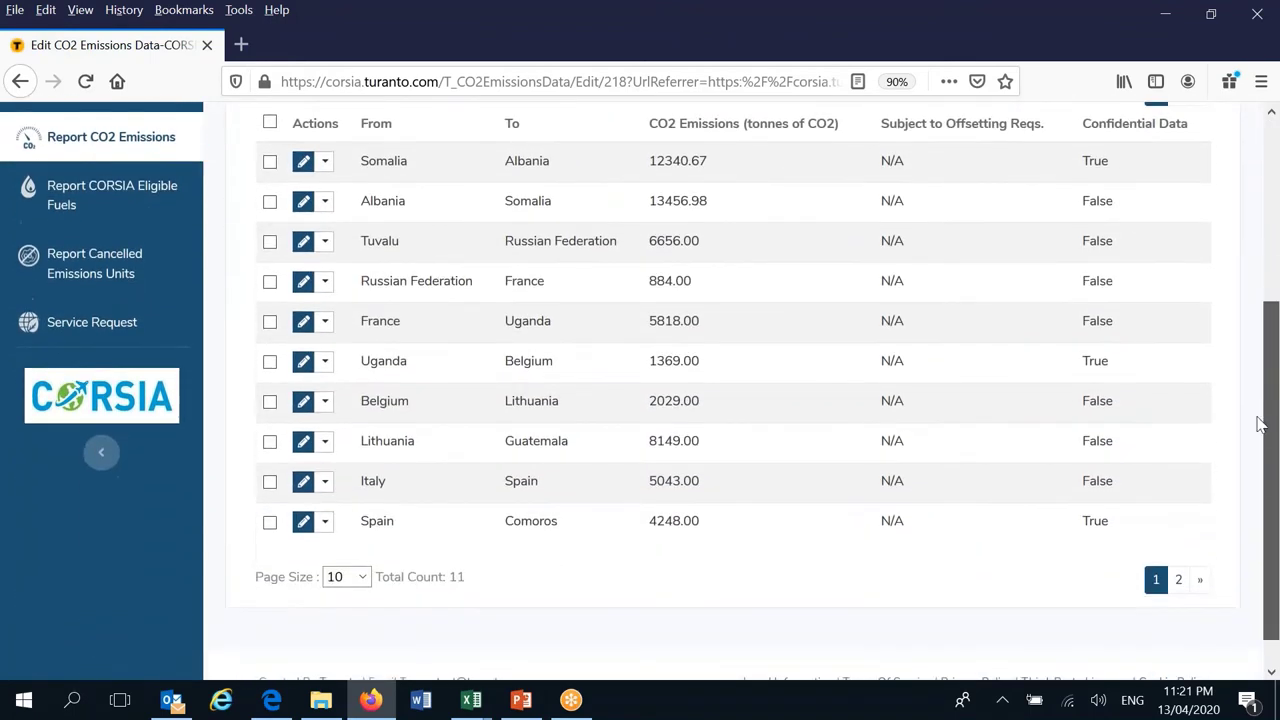
pyautogui.click(363, 580)
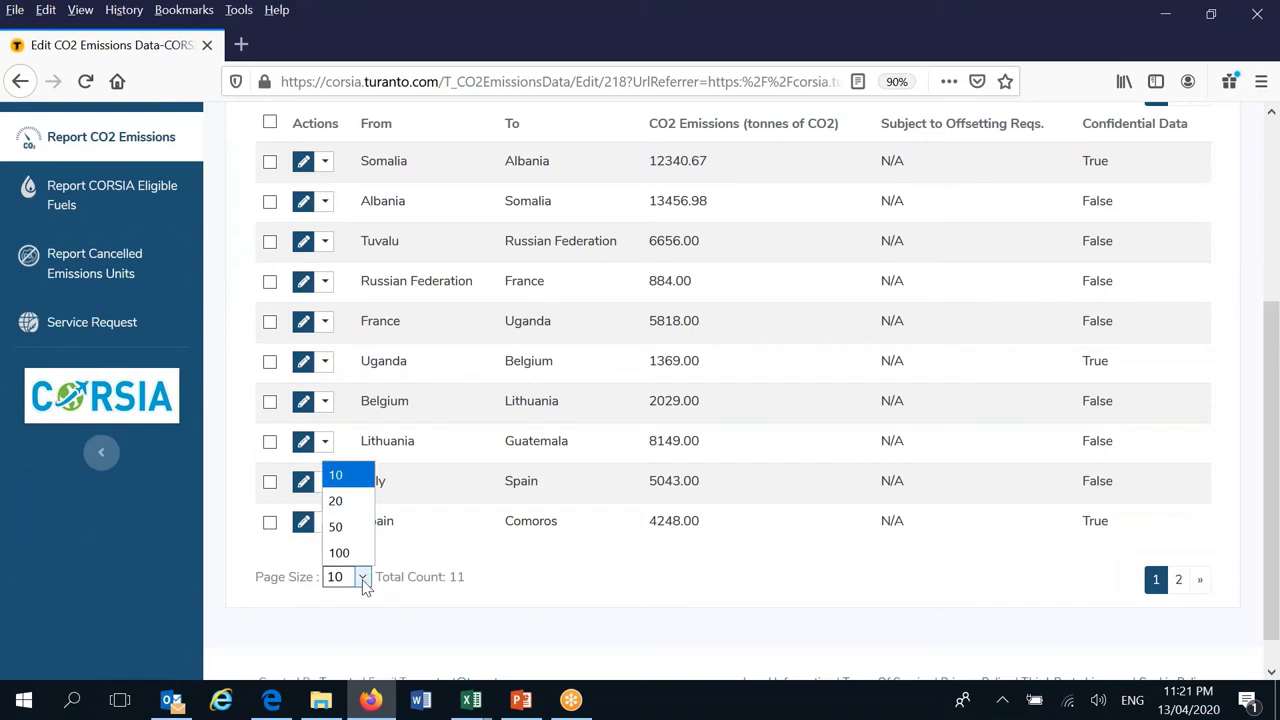
pyautogui.click(338, 500)
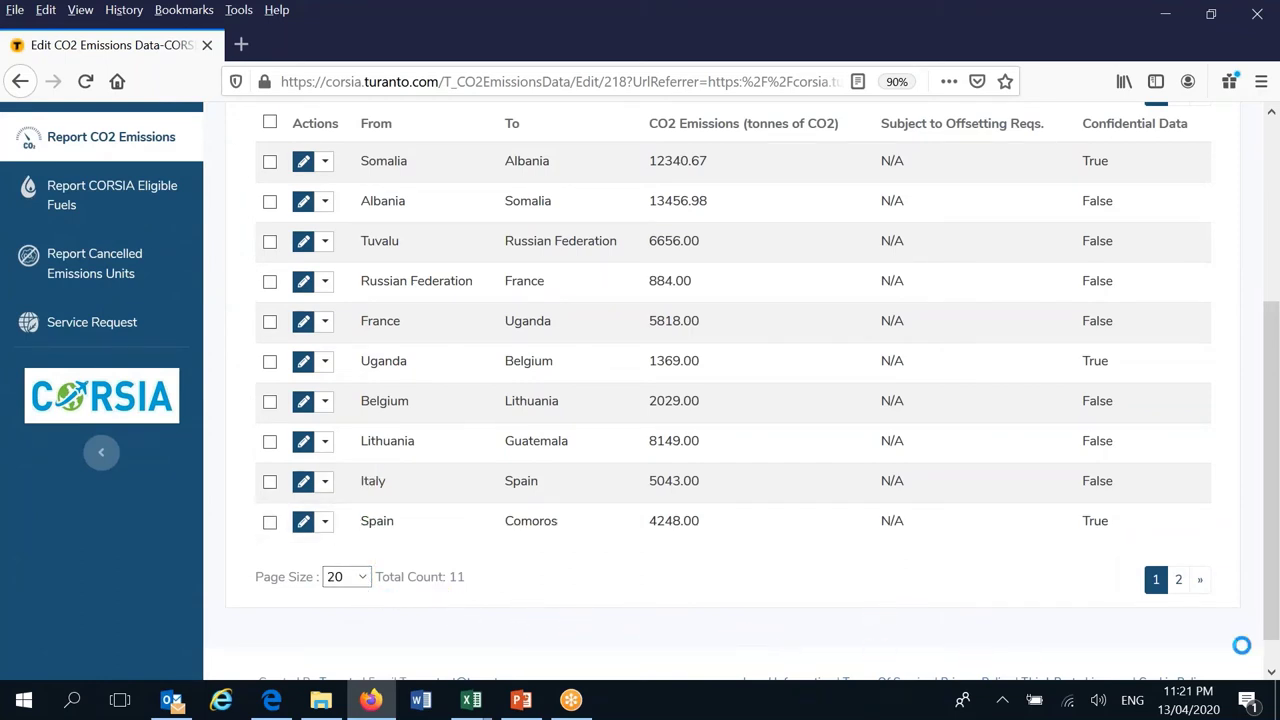
pyautogui.click(1271, 672)
pyautogui.click(1271, 676)
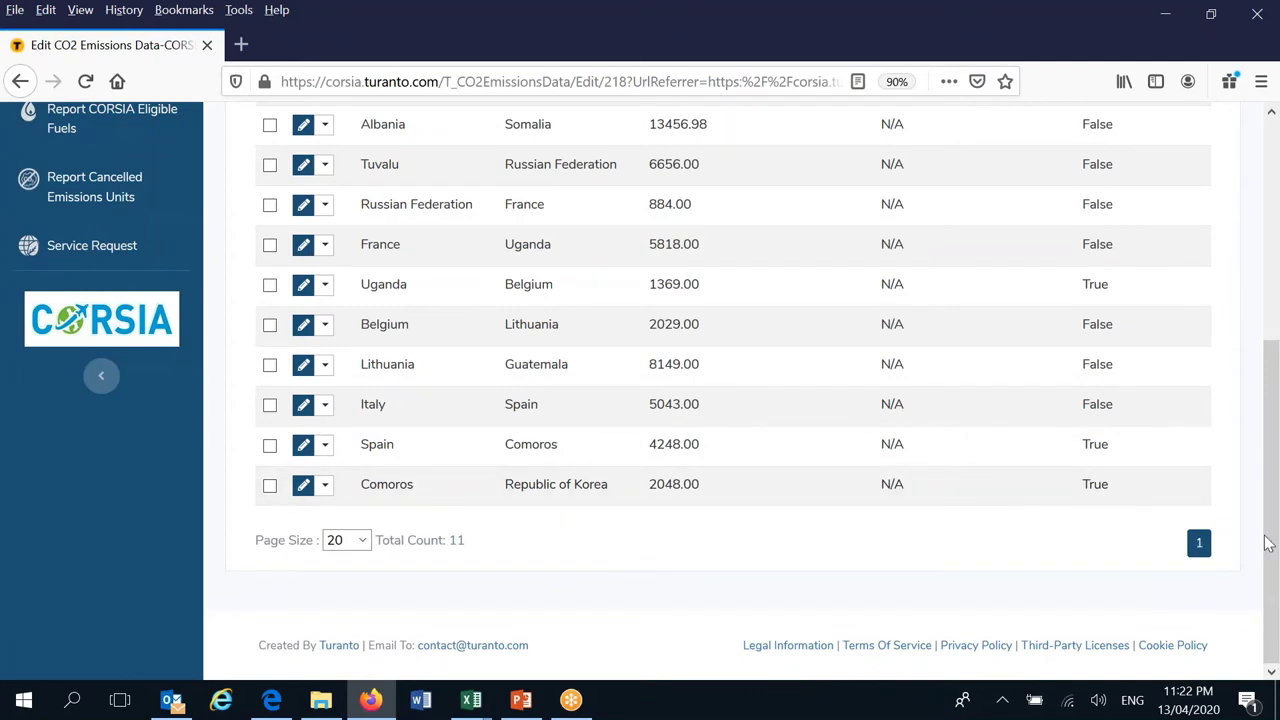
pyautogui.moveTo(1271, 545); pyautogui.dragTo(1277, 421)
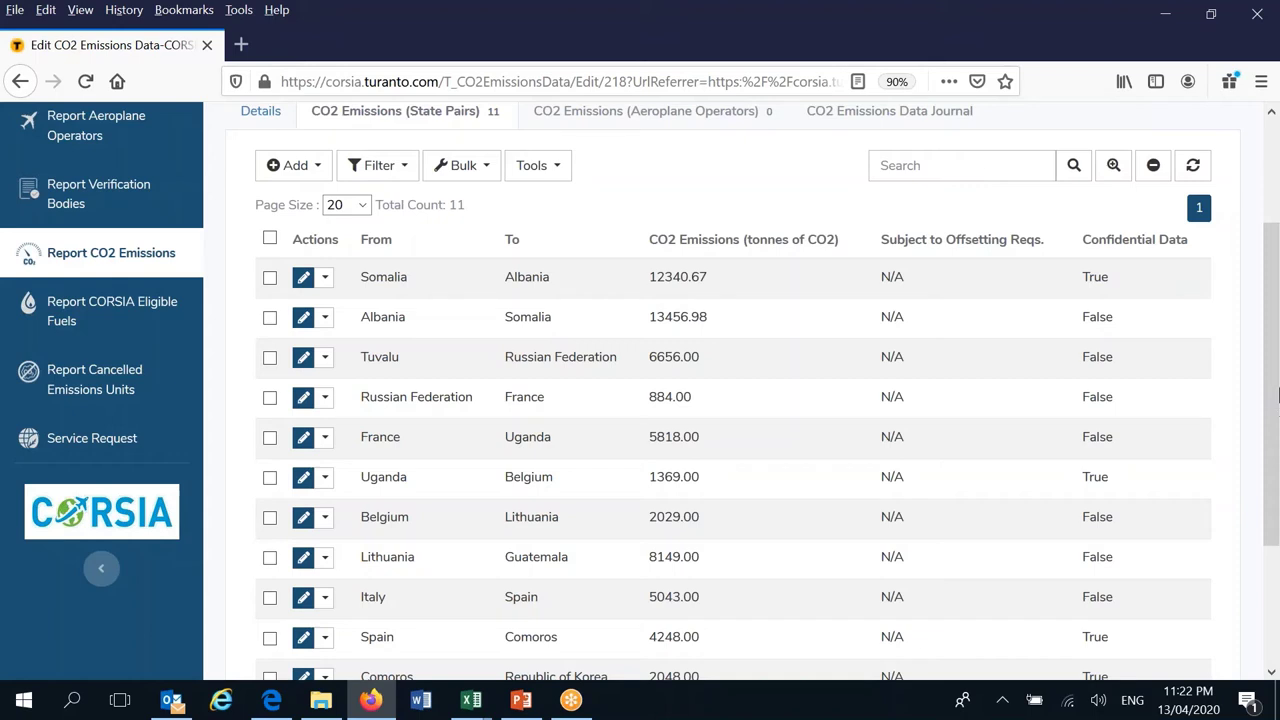
pyautogui.moveTo(1276, 410); pyautogui.dragTo(1270, 400)
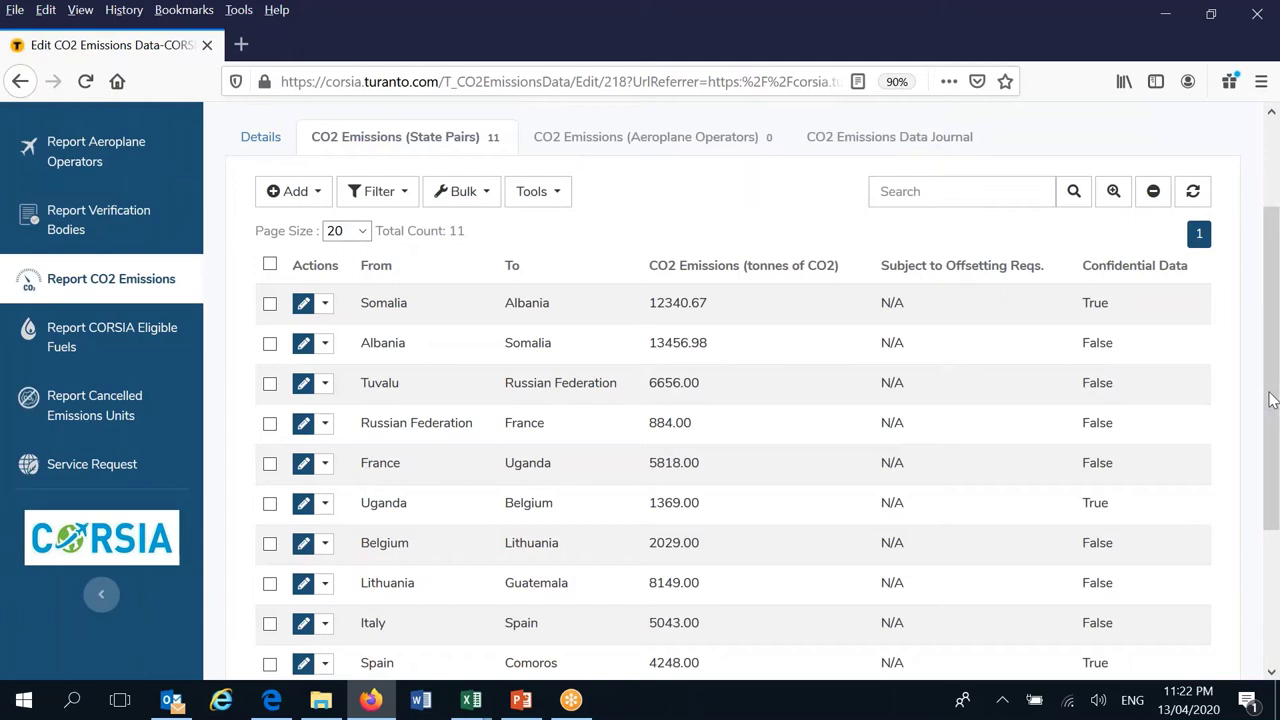
pyautogui.moveTo(1272, 400); pyautogui.dragTo(1272, 400)
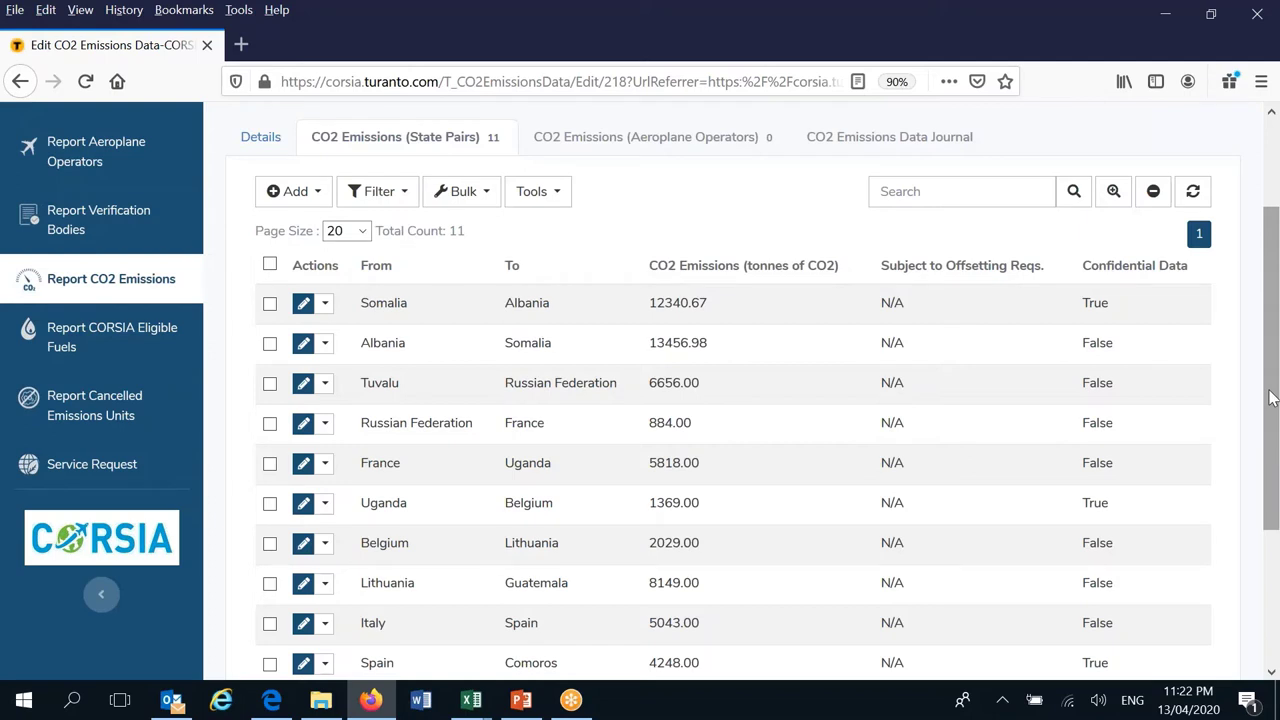
pyautogui.moveTo(1272, 400); pyautogui.dragTo(1262, 470)
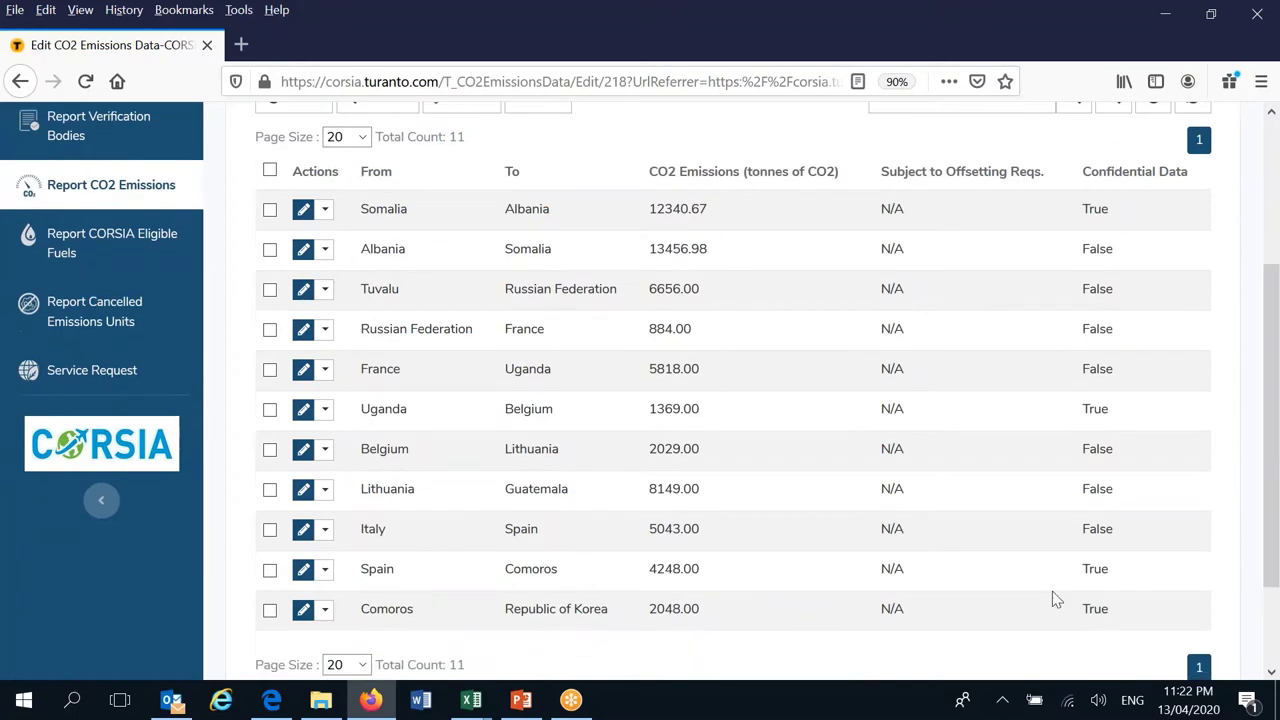
# - Open 4_2_Demo_err_domestic.csv from the Pre-Seminar CCR Materials folder in Excel
pyautogui.click(322, 705)
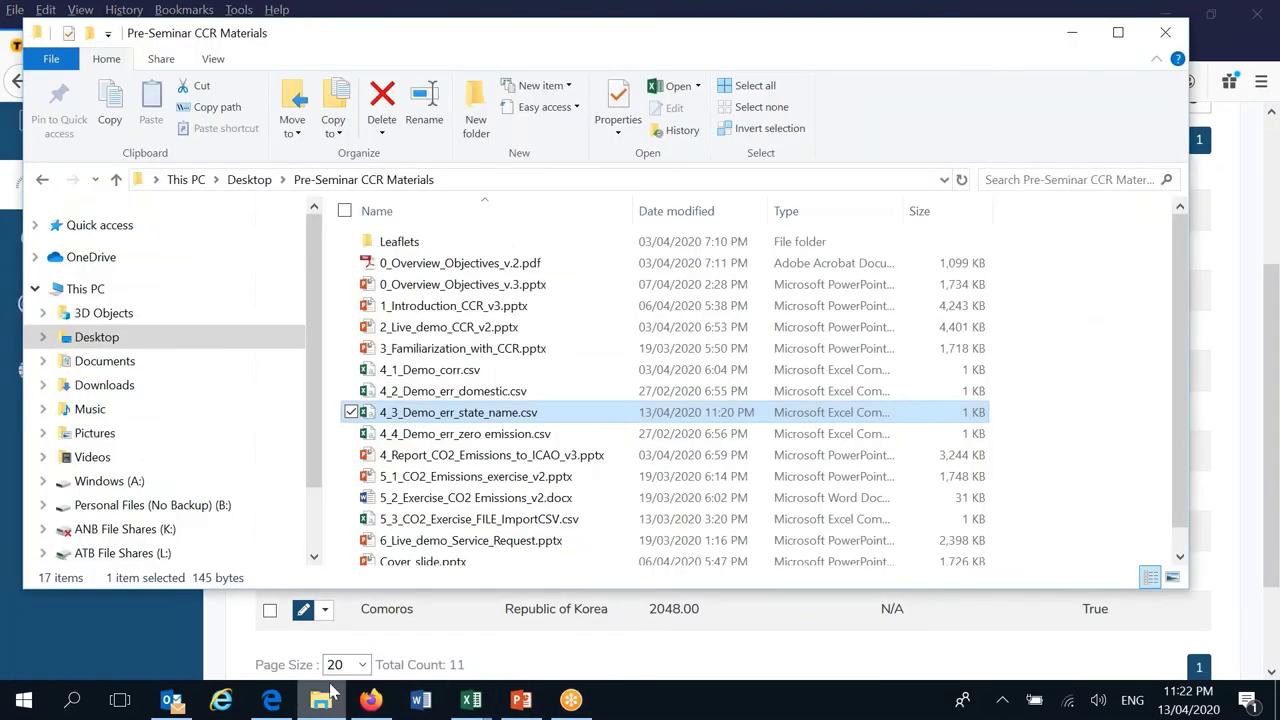
pyautogui.doubleClick(480, 393)
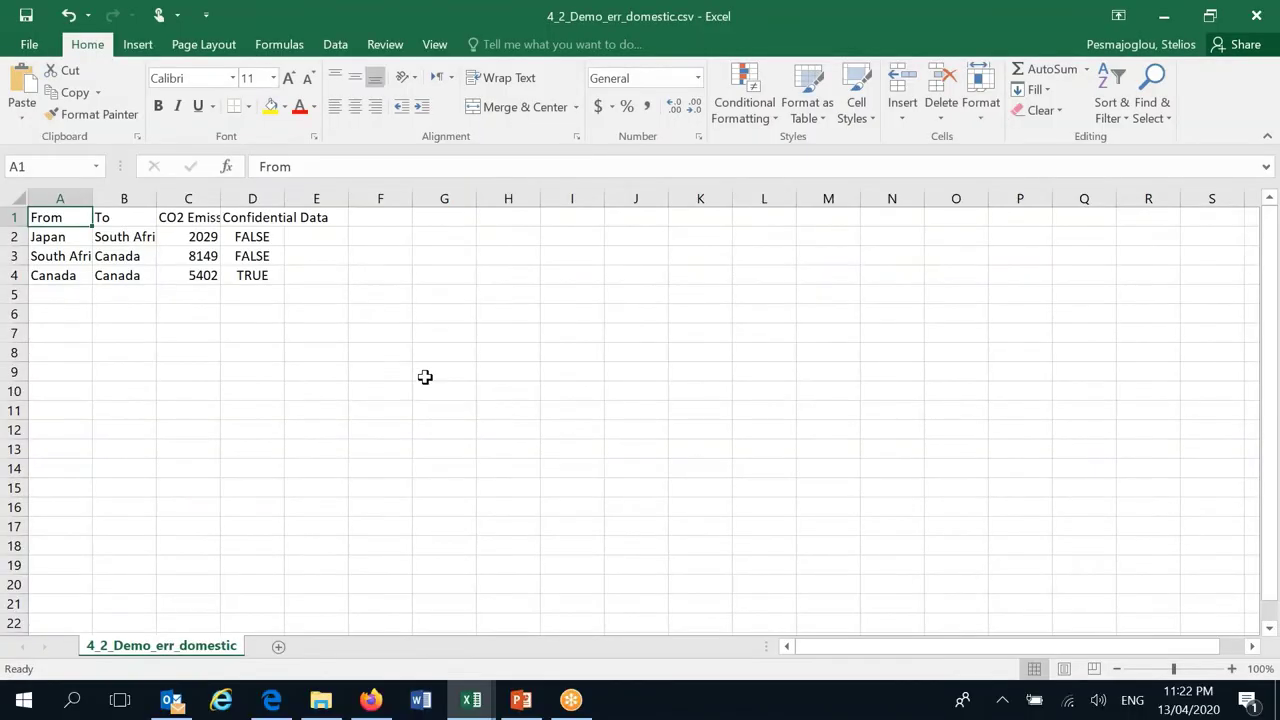
# - Auto-fit all column widths of the domestic-pair CSV sheet so the headers and state names can be read in full
pyautogui.click(16, 198)
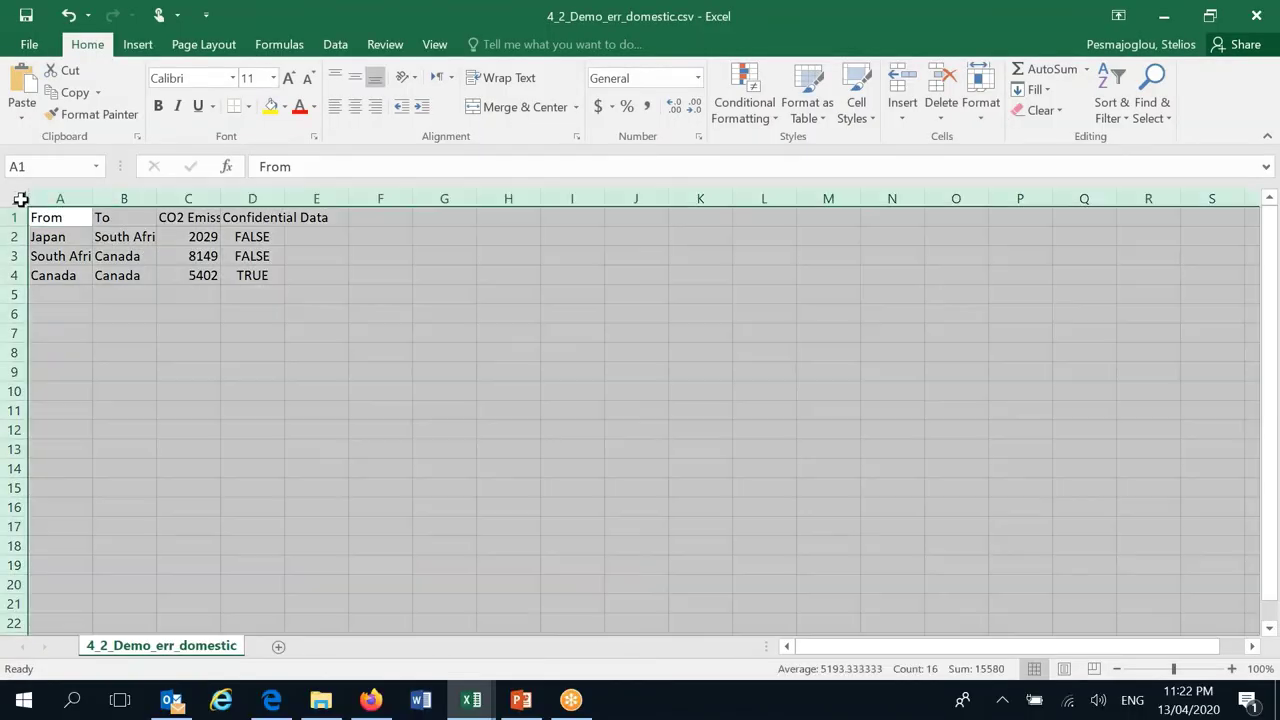
pyautogui.doubleClick(92, 198)
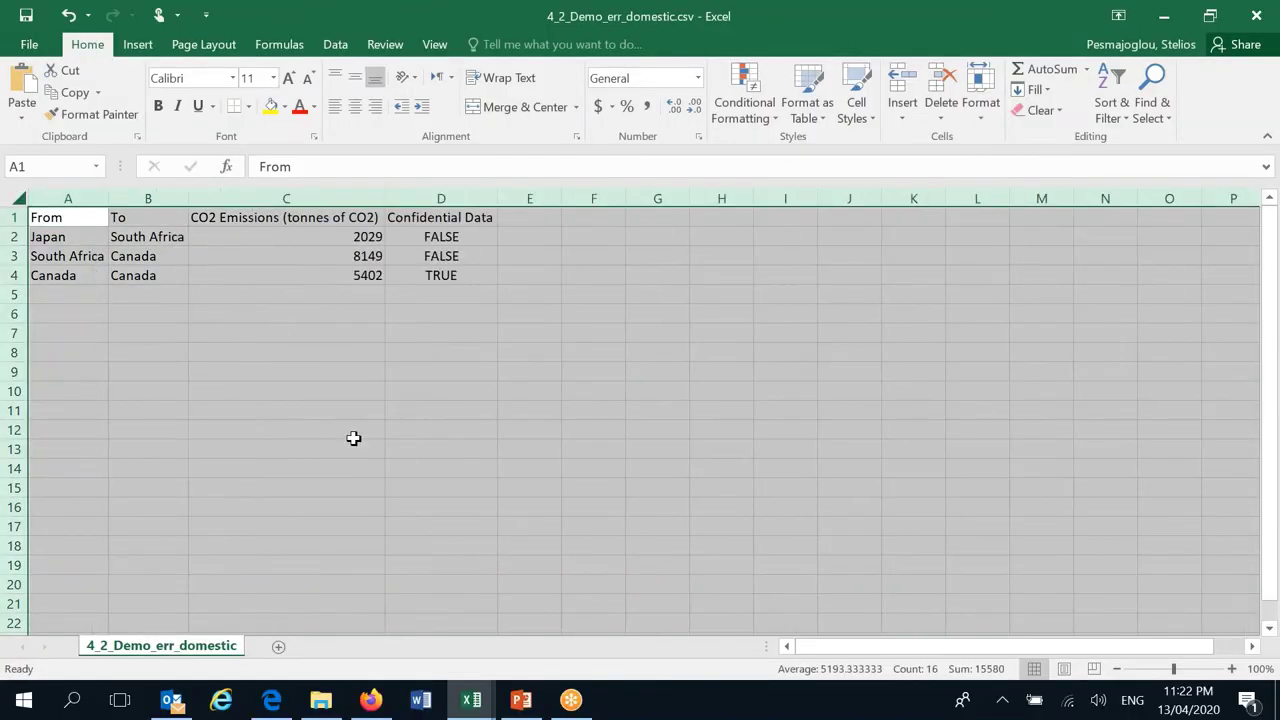
pyautogui.click(410, 451)
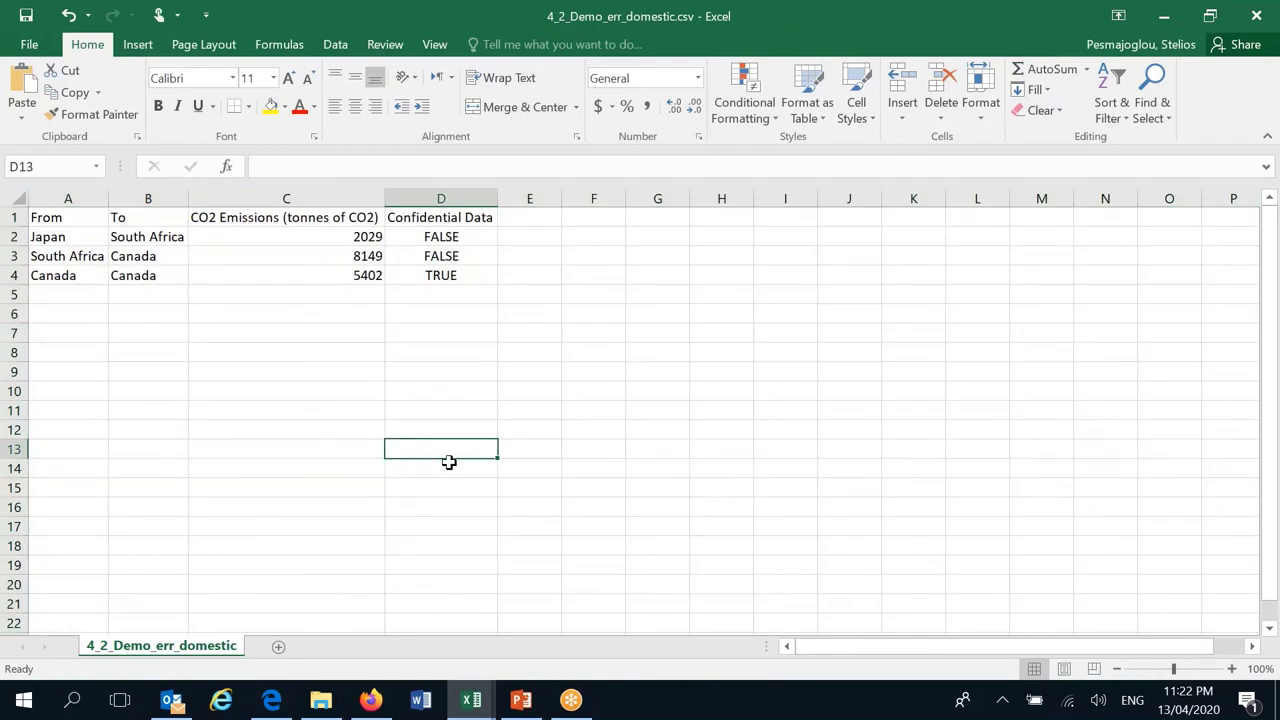
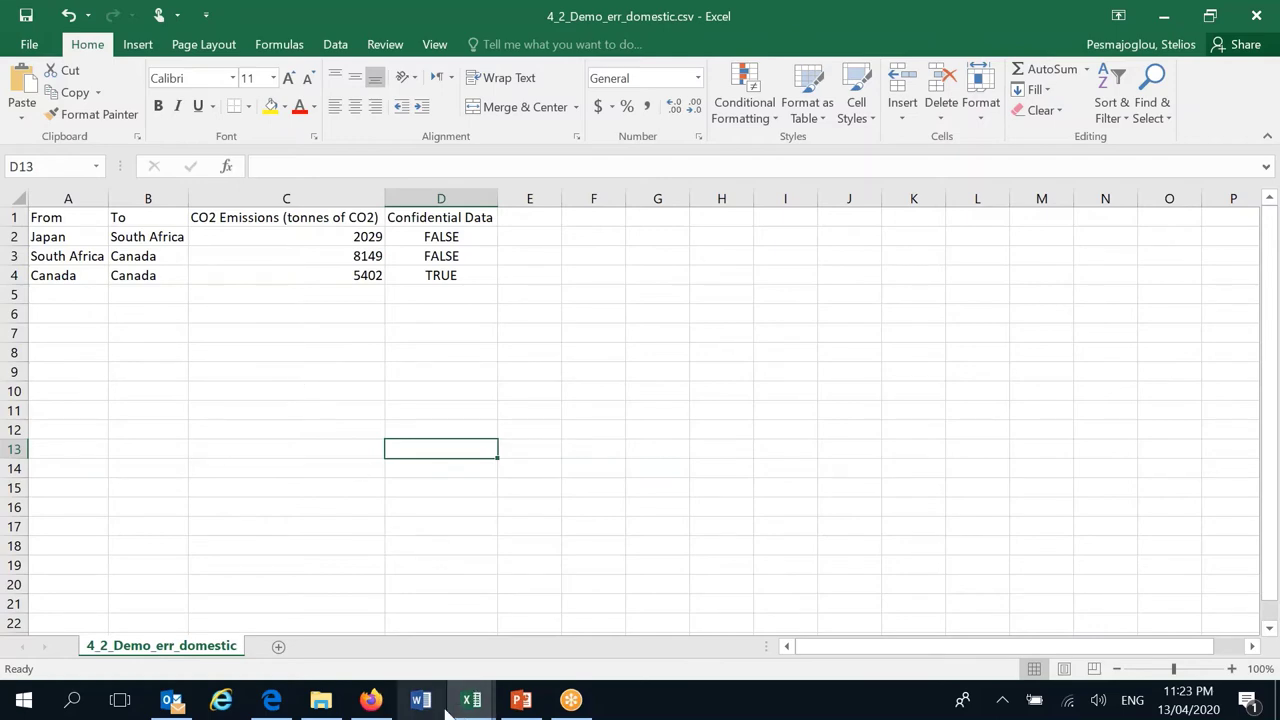
# - Switch to the registry in Firefox and upload 4_2_Demo_err_domestic.csv as a state pairs CSV import
pyautogui.moveTo(371, 702)
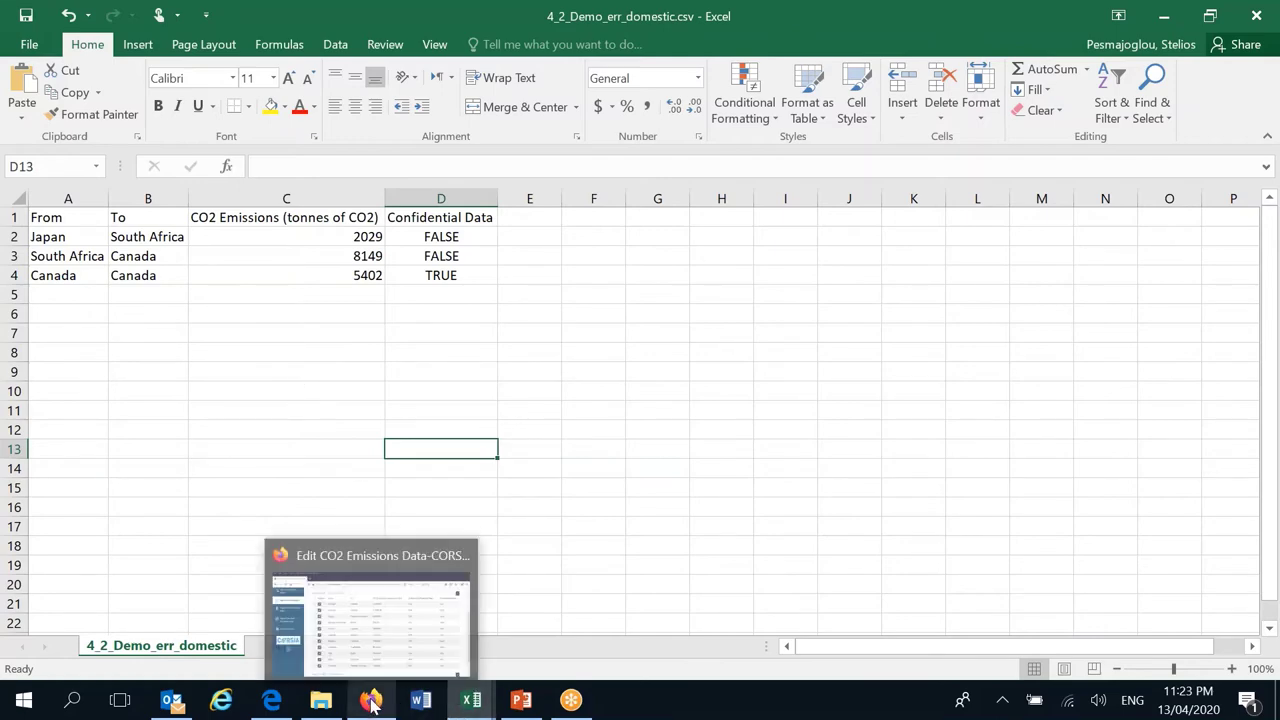
pyautogui.click(376, 642)
pyautogui.scroll(5, 572, 393)
pyautogui.click(531, 334)
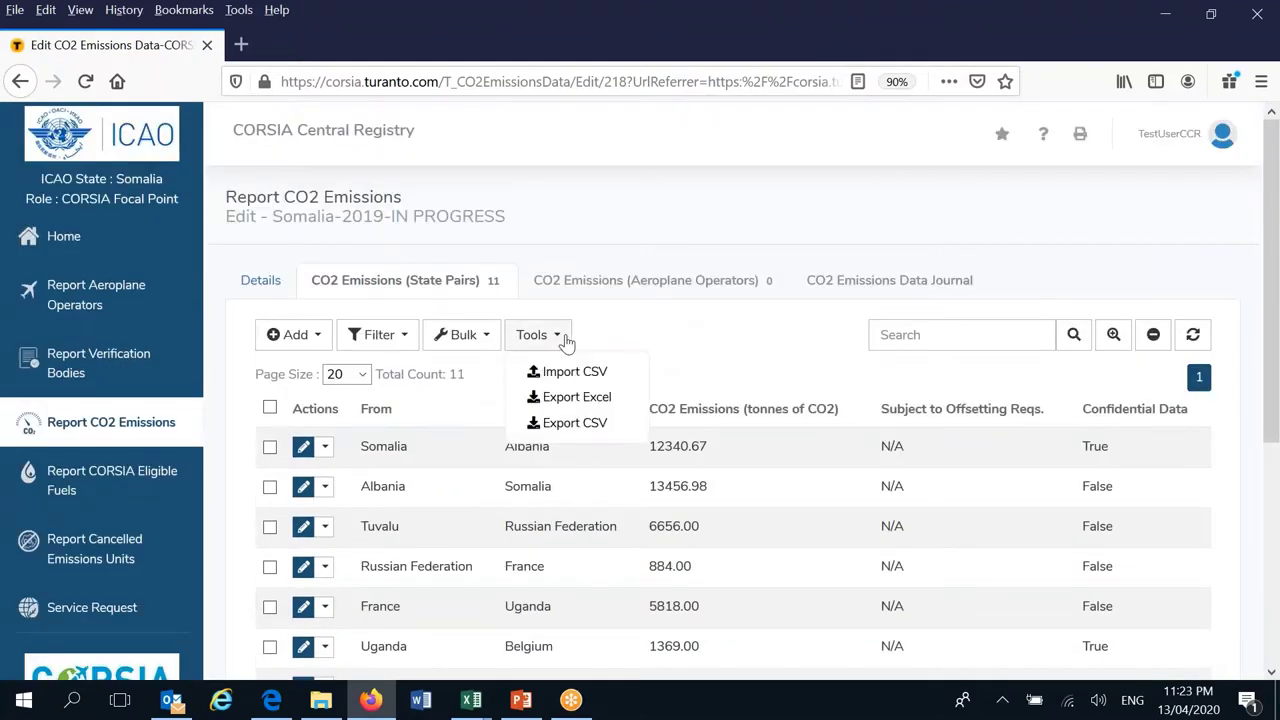
pyautogui.click(566, 371)
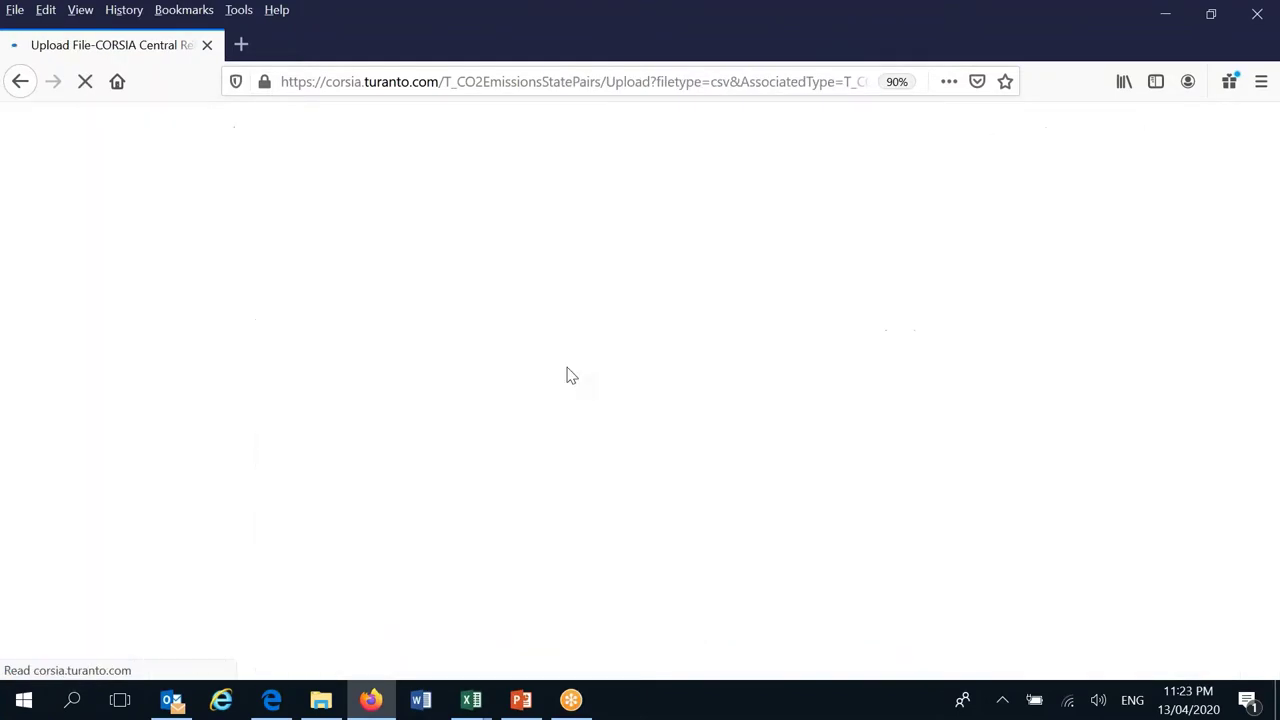
pyautogui.click(298, 369)
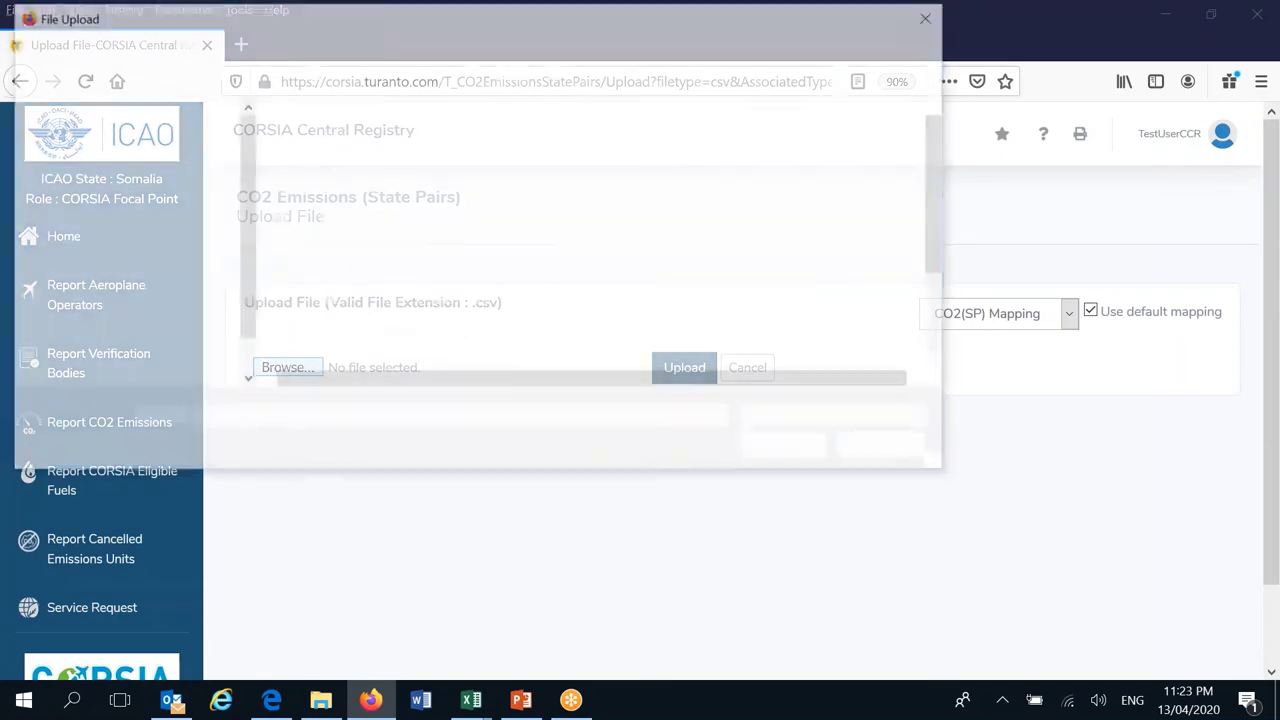
pyautogui.click(368, 292)
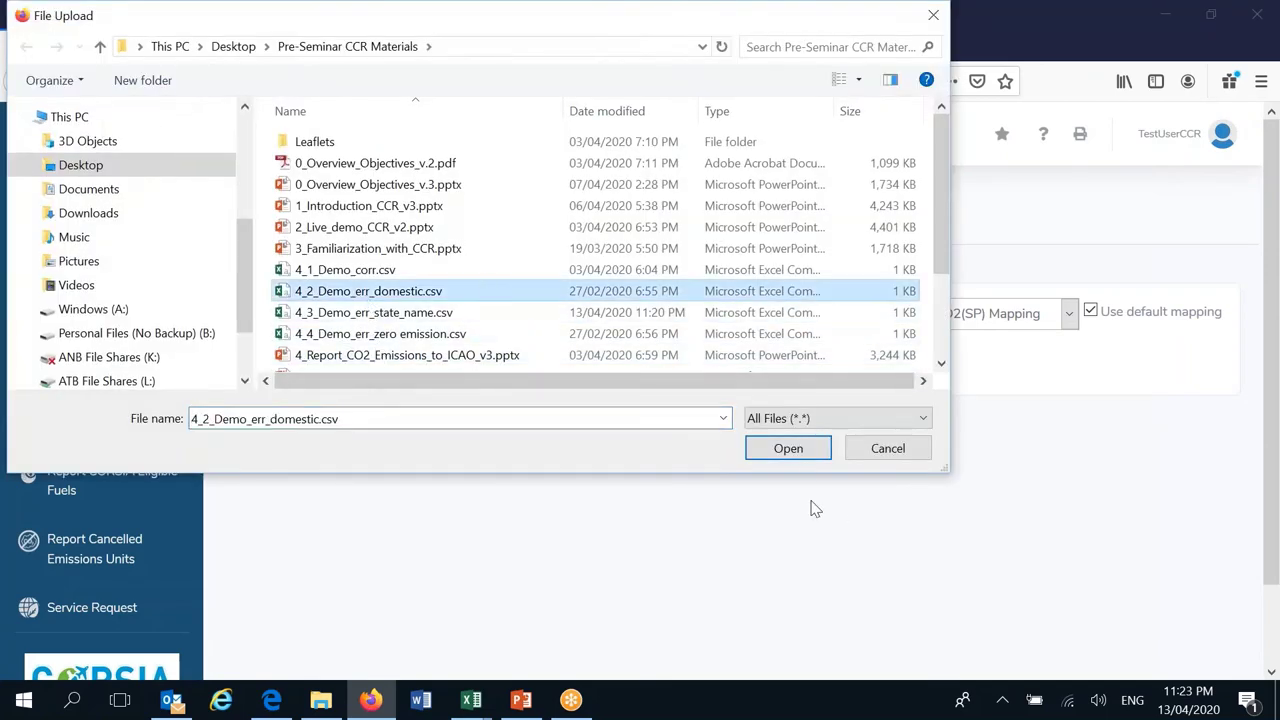
pyautogui.click(788, 448)
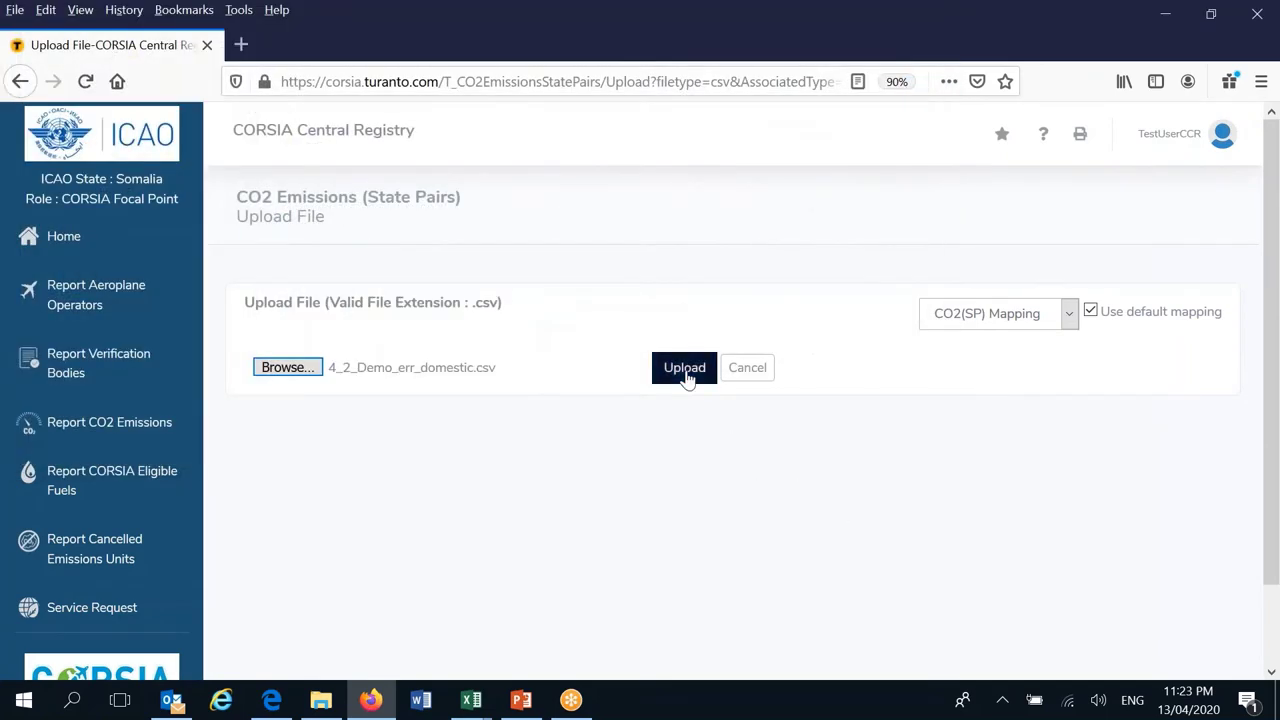
pyautogui.click(686, 372)
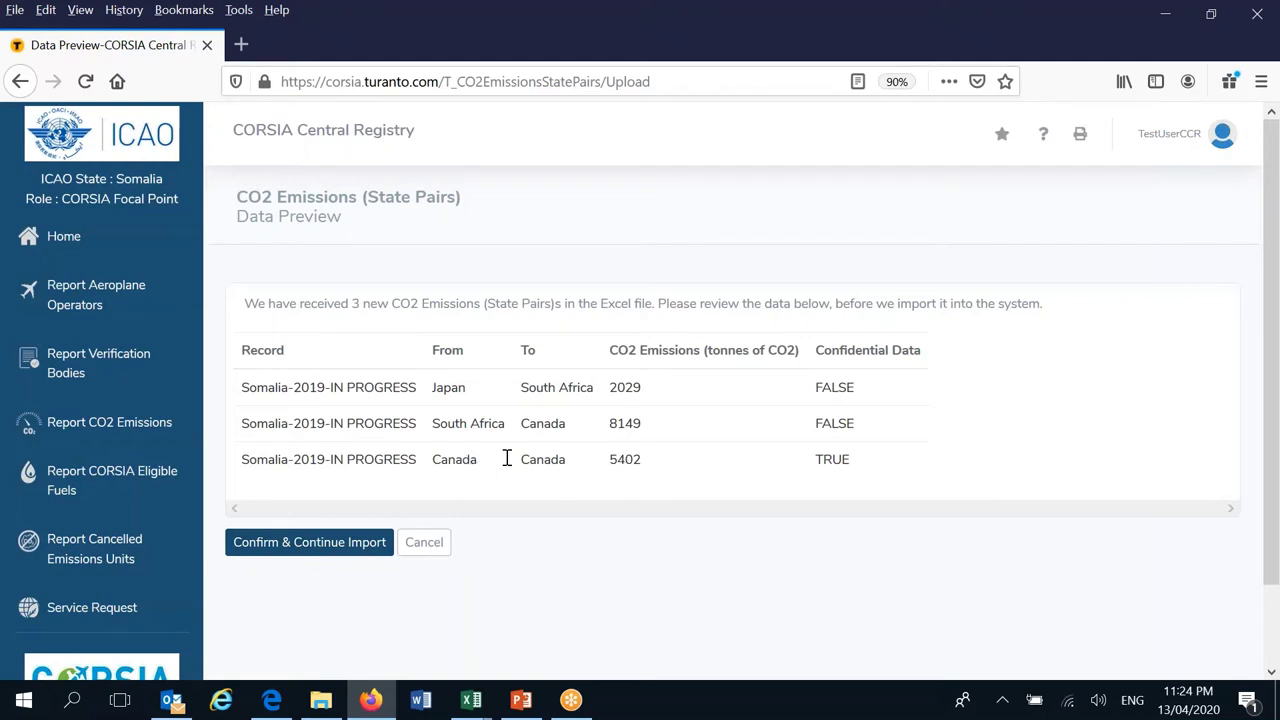
# - Confirm the import of the previewed state pairs and review the full state pairs list in the CO2 emissions report
pyautogui.click(315, 548)
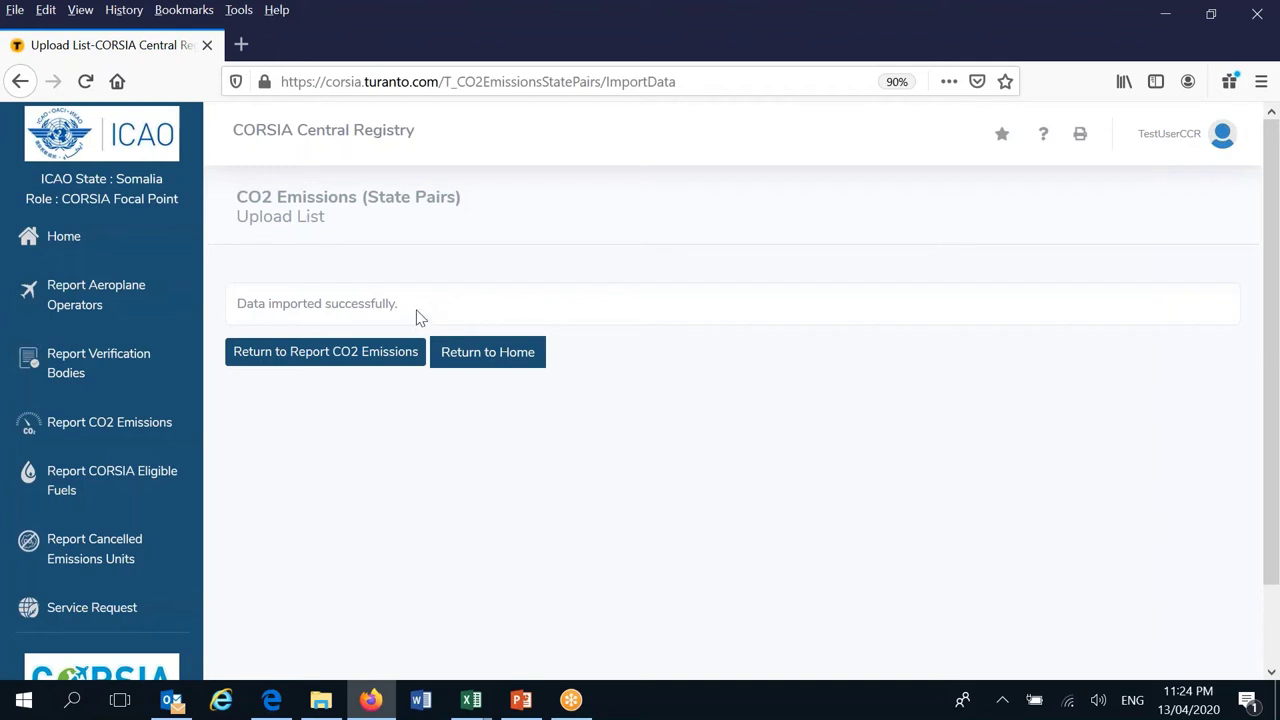
pyautogui.click(325, 365)
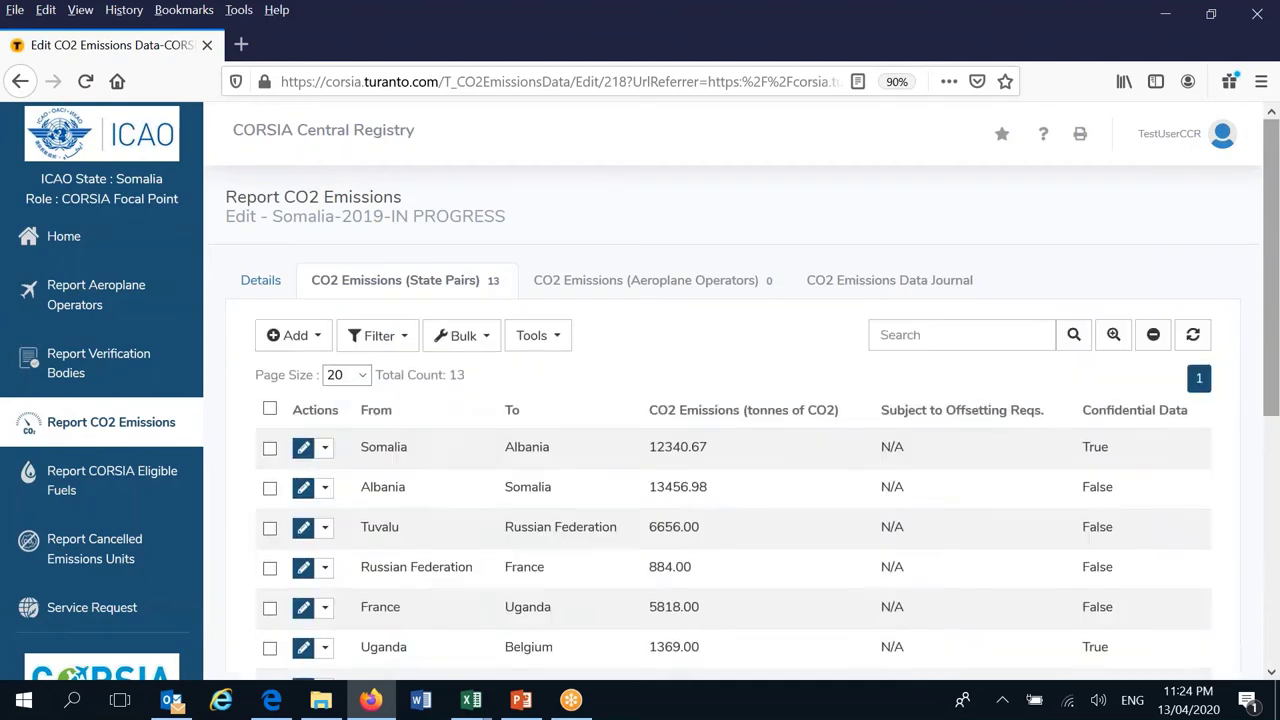
pyautogui.moveTo(1274, 240); pyautogui.dragTo(1274, 341)
pyautogui.scroll(-5, 655, 548)
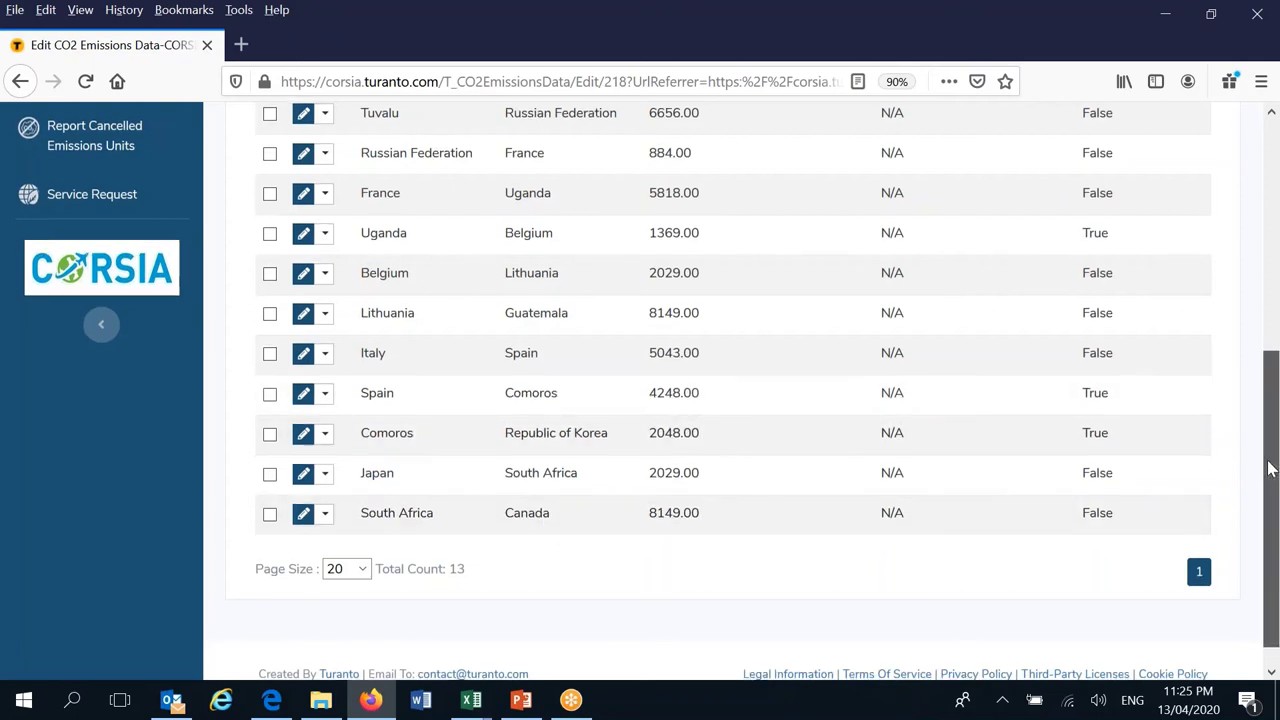
pyautogui.moveTo(1270, 468); pyautogui.dragTo(1271, 236)
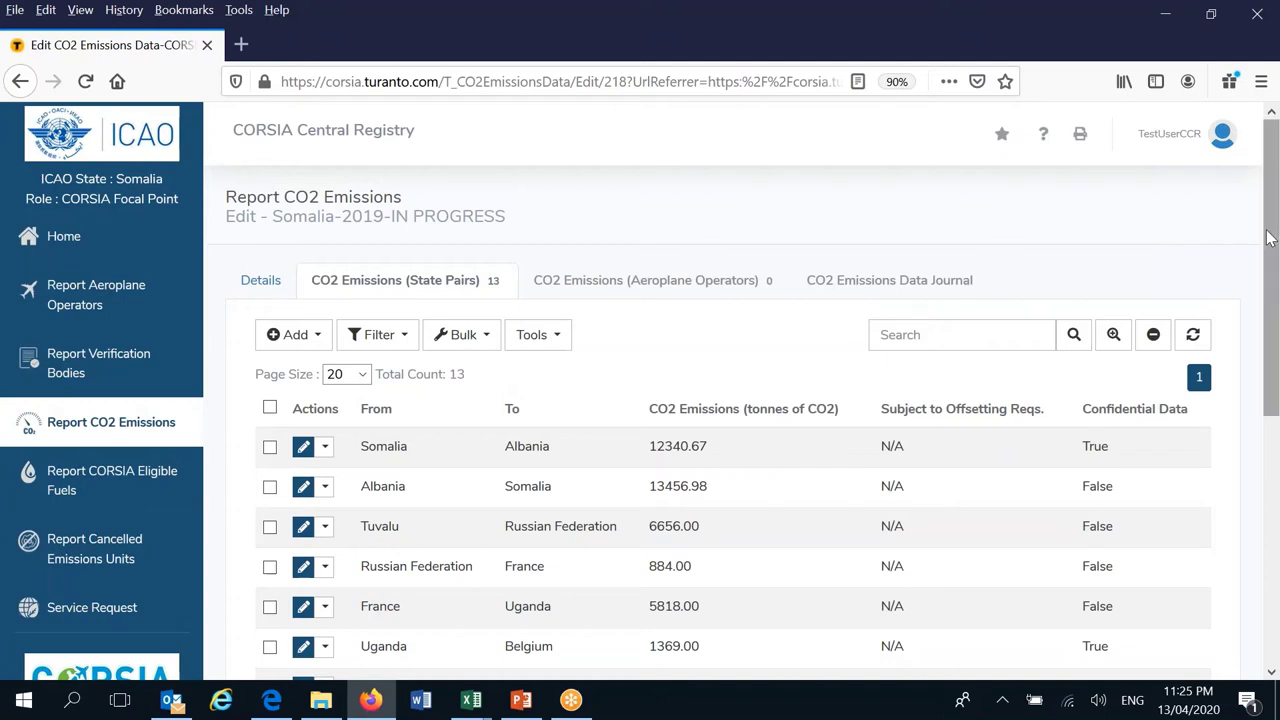
pyautogui.moveTo(1271, 240); pyautogui.dragTo(1270, 487)
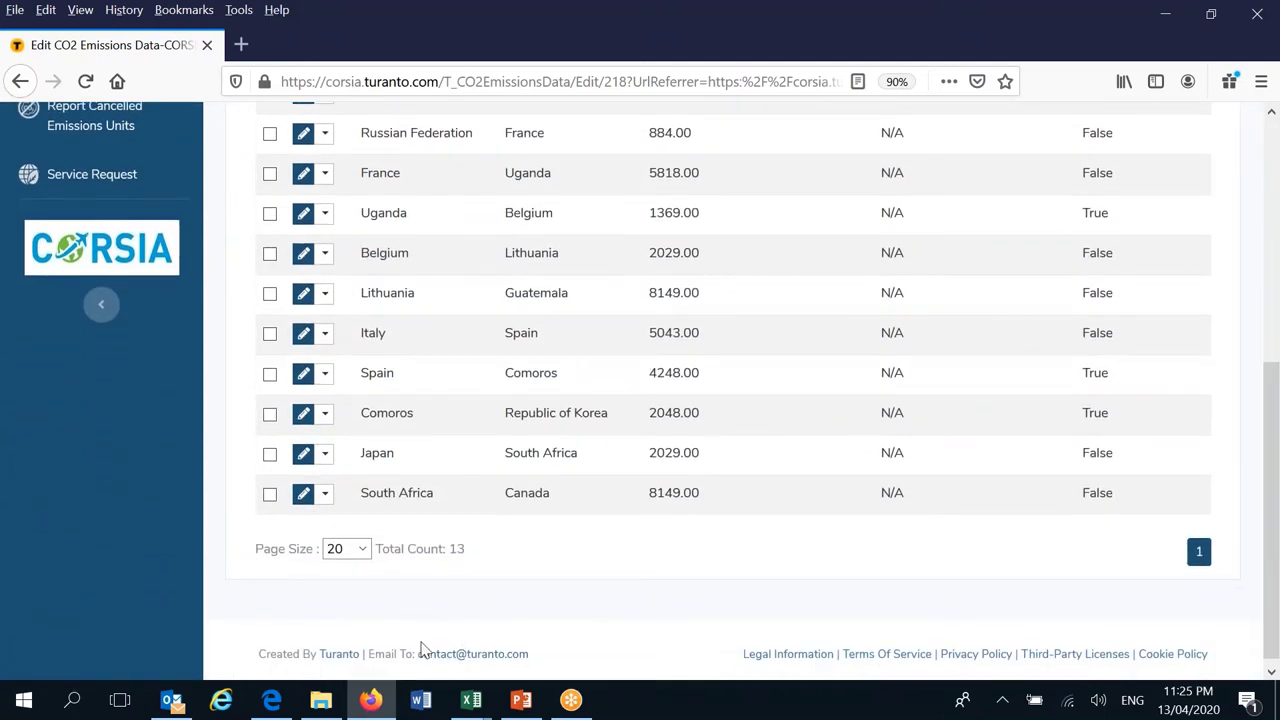
pyautogui.scroll(8, 1274, 380)
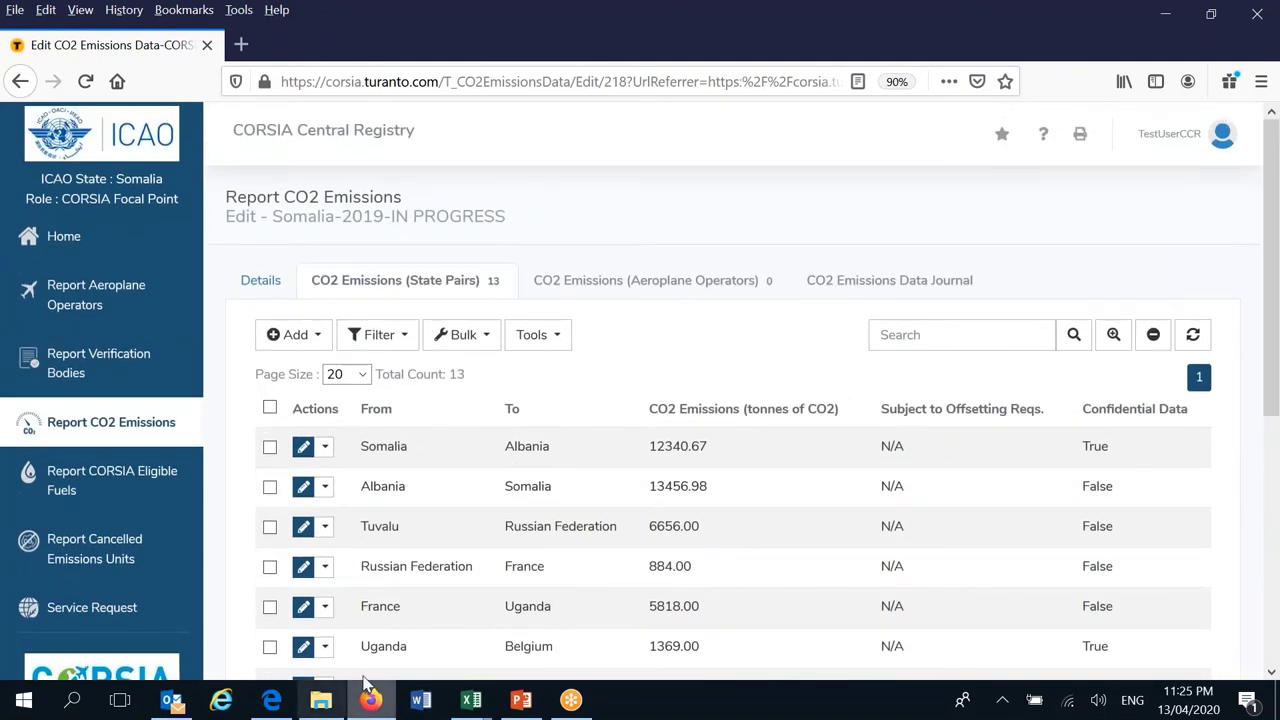
# - Open 4_4_Demo_err_zero emission.csv from the Pre-Seminar CCR Materials folder in Excel and auto-fit all its columns
pyautogui.click(321, 700)
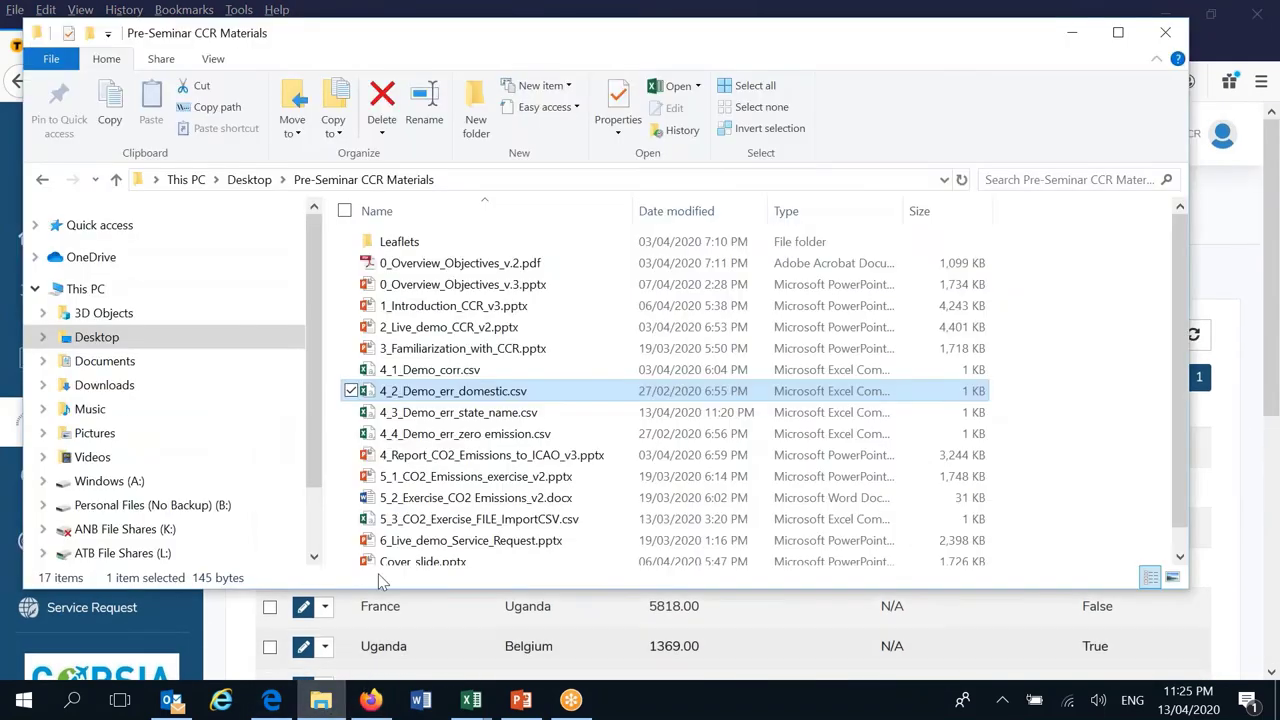
pyautogui.doubleClick(474, 436)
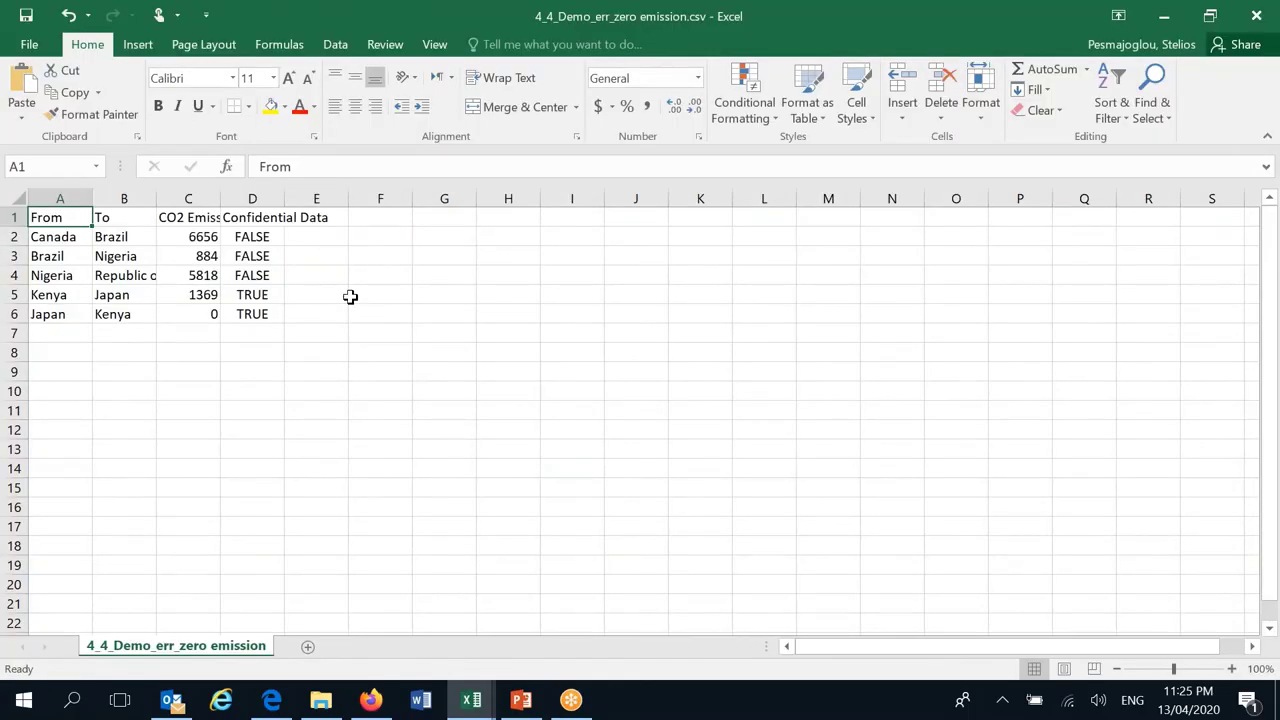
pyautogui.click(18, 198)
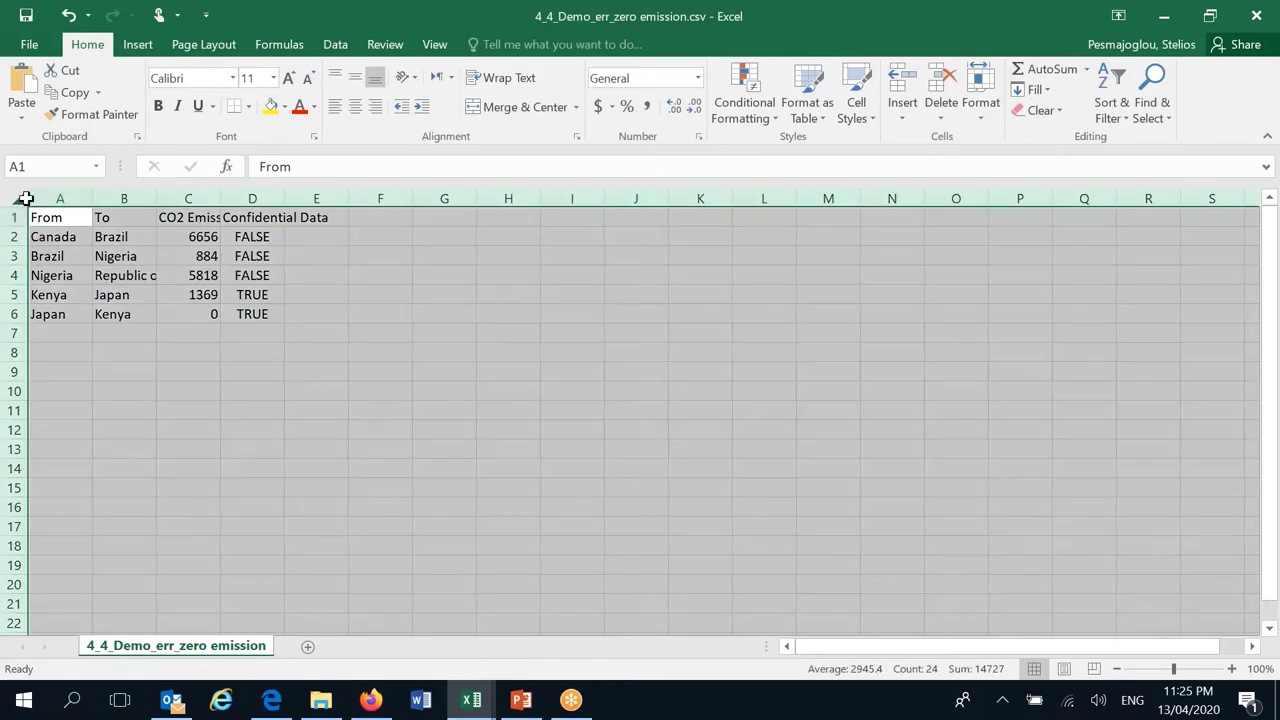
pyautogui.doubleClick(95, 198)
pyautogui.click(347, 389)
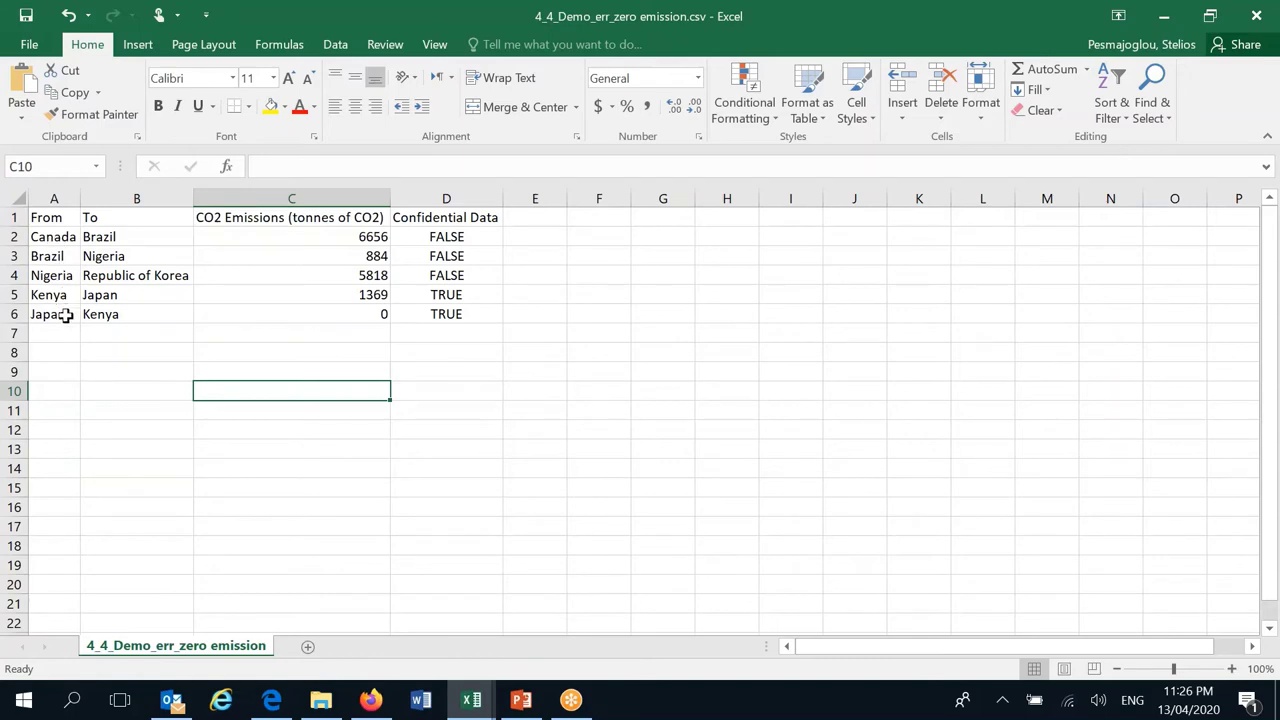
# - Examine the CO2 emissions value of the Japan to Kenya row in the zero-emission sheet
pyautogui.click(246, 316)
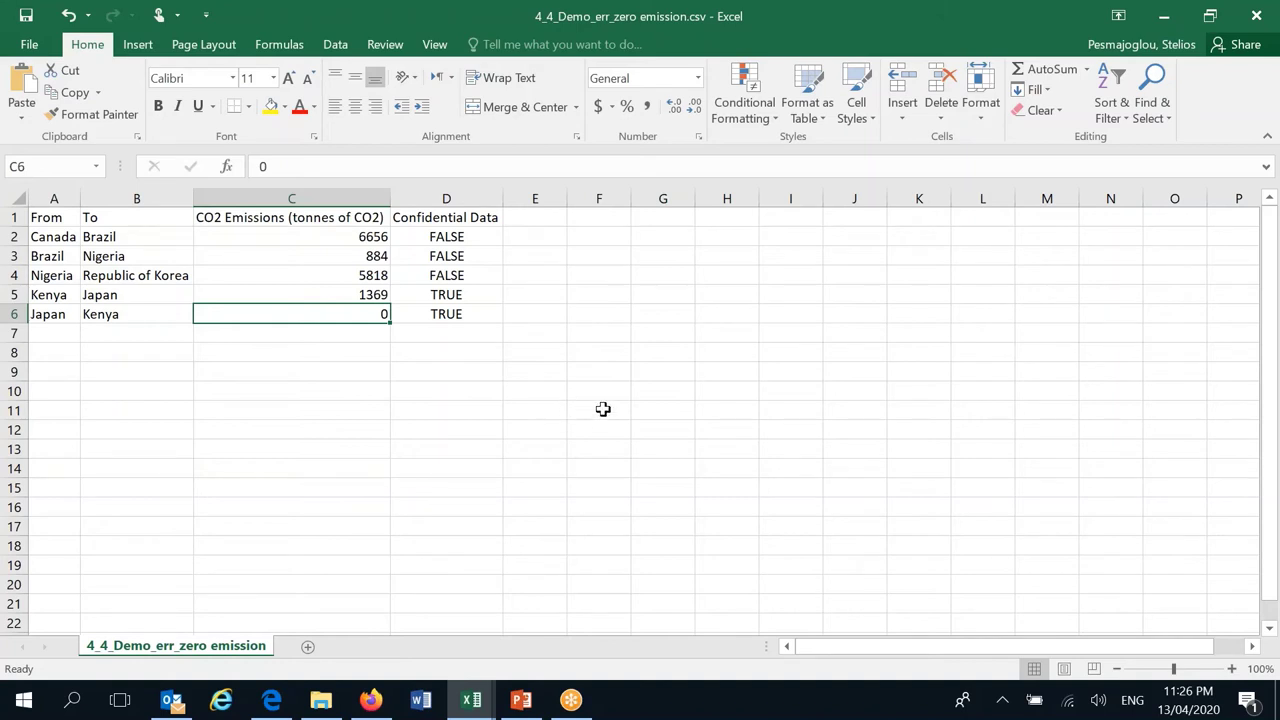
pyautogui.click(604, 408)
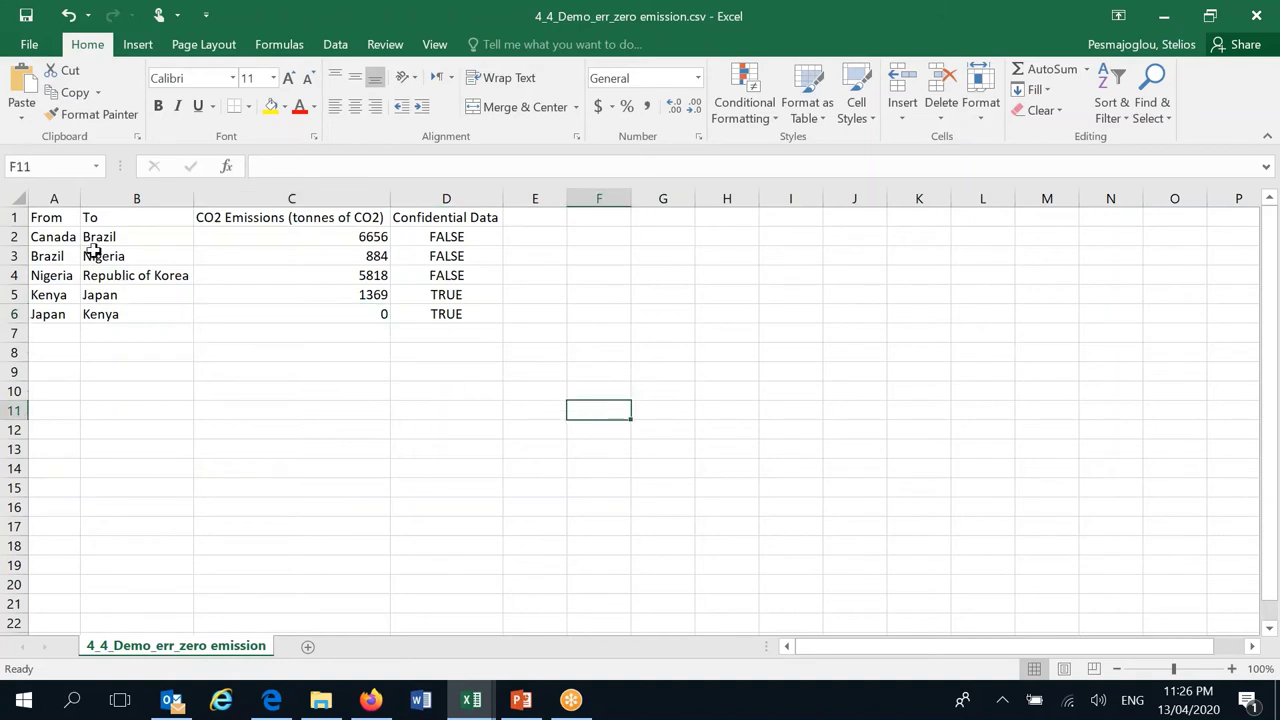
pyautogui.click(340, 316)
pyautogui.click(462, 426)
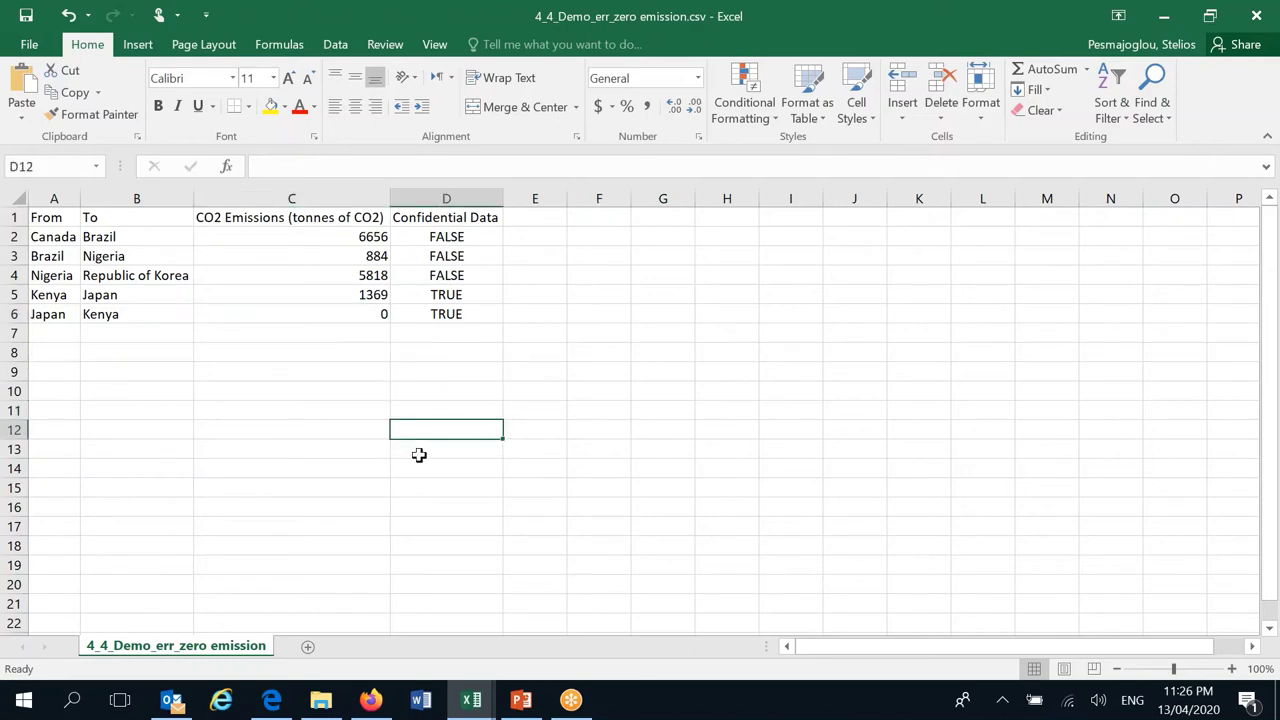
# - Return to the registry in Firefox and upload 4_4_Demo_err_zero emission.csv as a state pairs CSV import
pyautogui.click(374, 700)
pyautogui.click(536, 335)
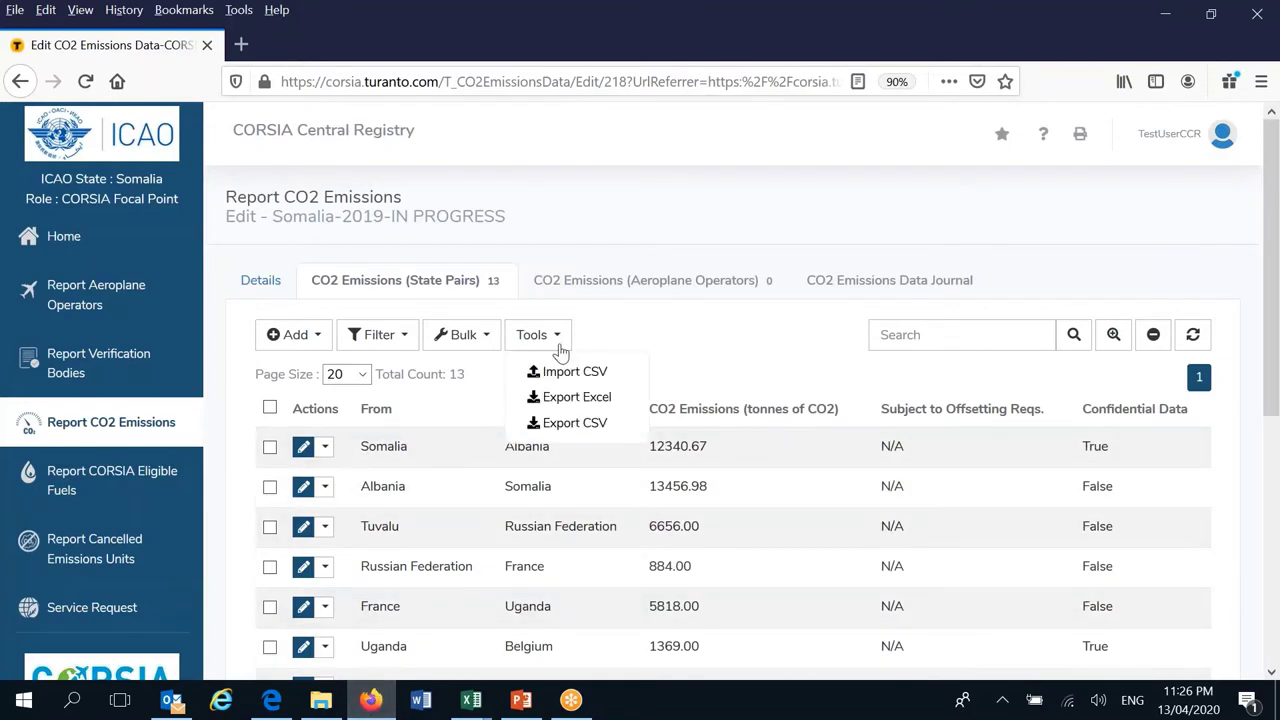
pyautogui.click(565, 374)
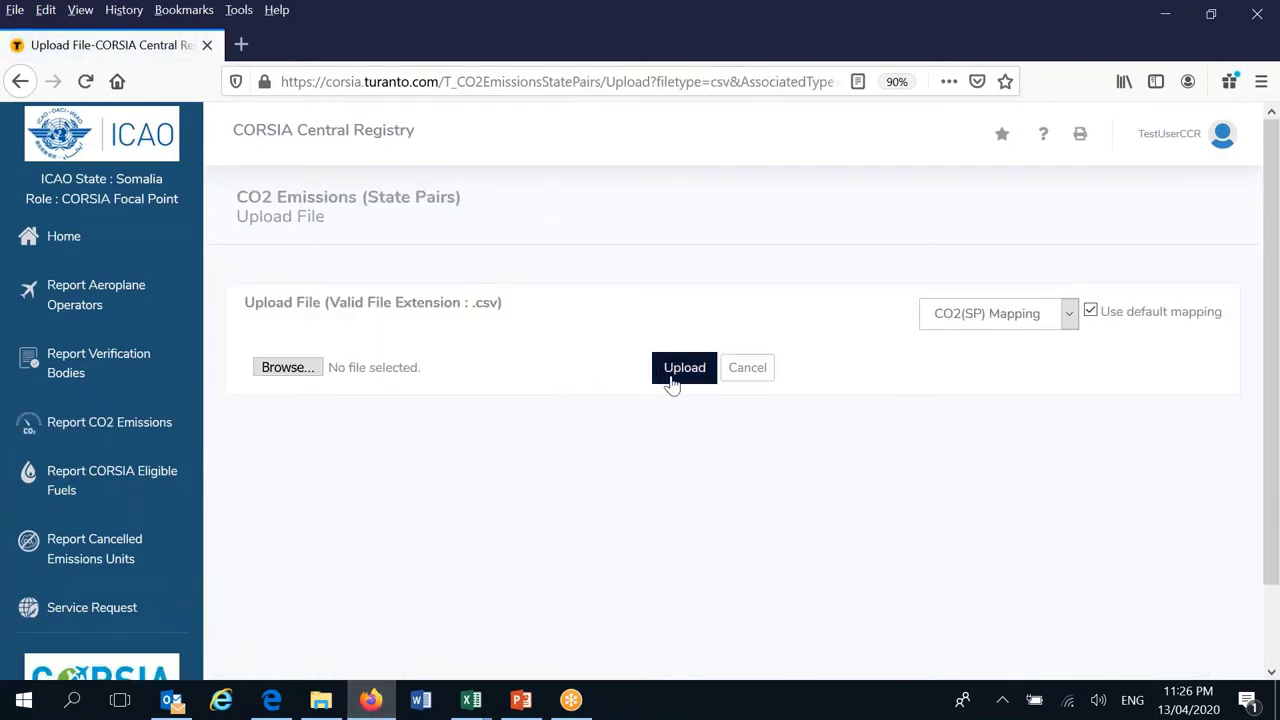
pyautogui.click(300, 370)
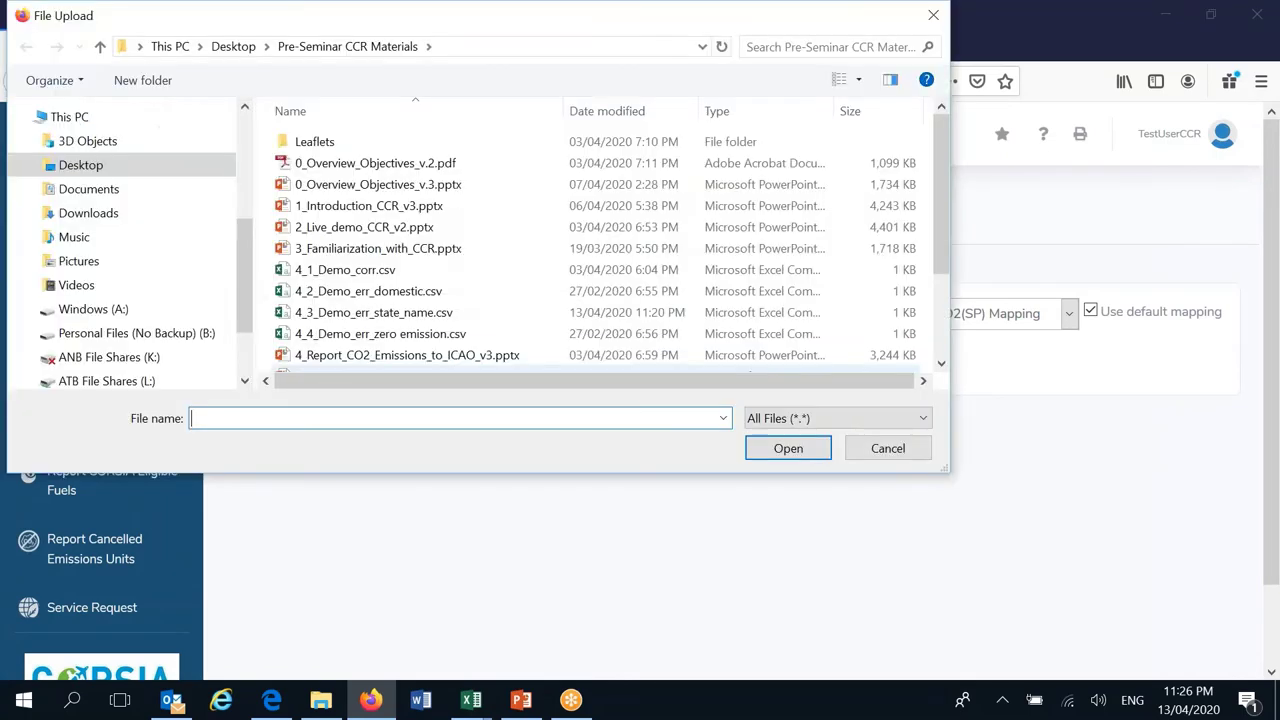
pyautogui.click(412, 334)
pyautogui.click(790, 448)
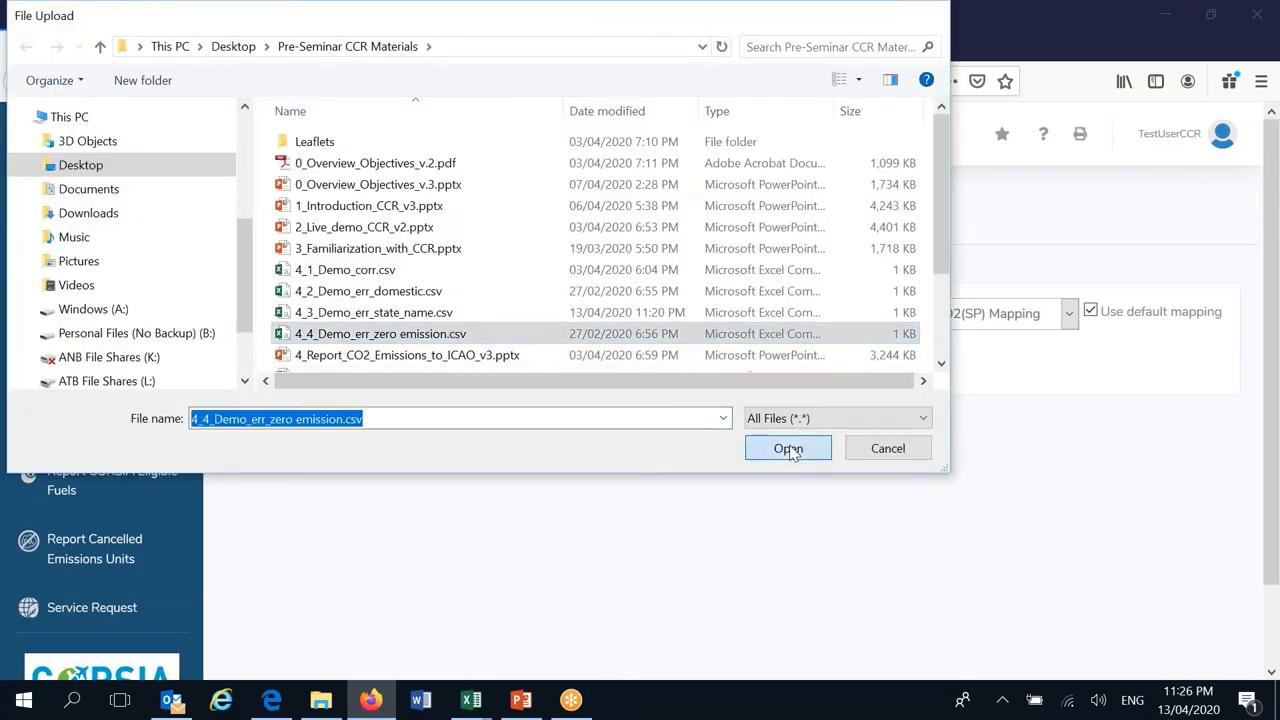
pyautogui.click(683, 368)
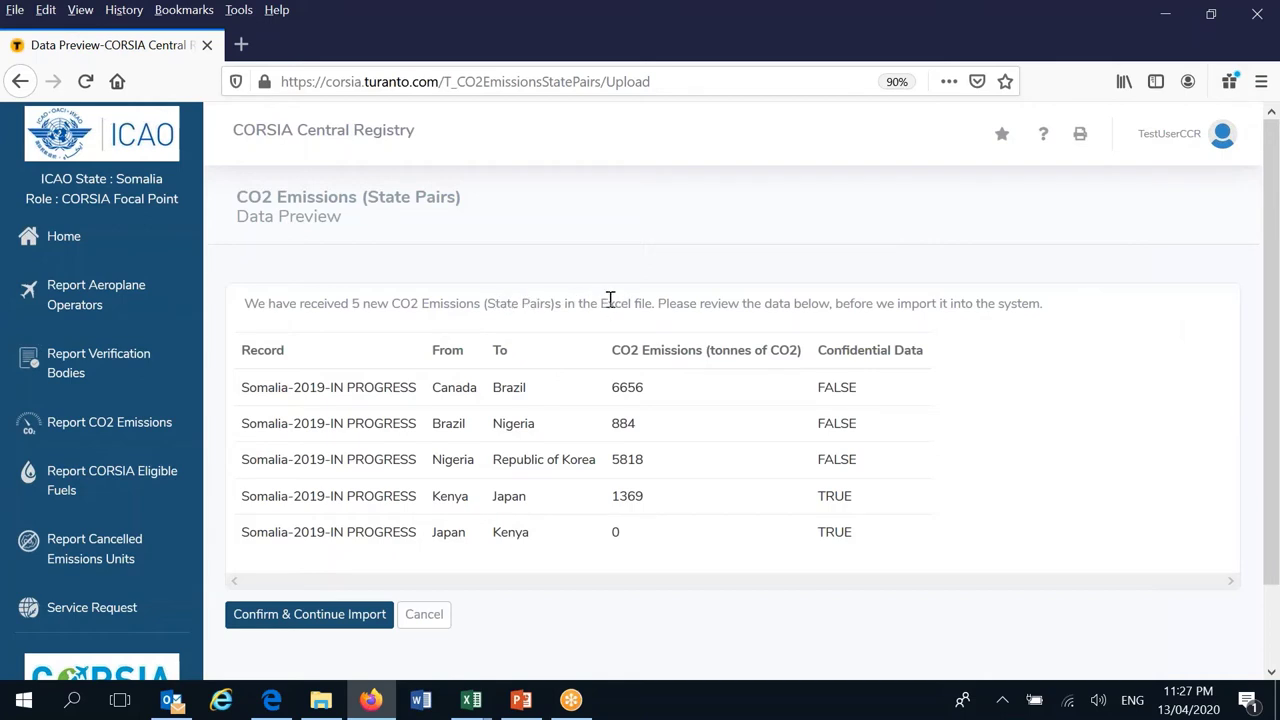
# - Check the data preview down to the Japan to Kenya row and confirm the import of the zero-emission file
pyautogui.scroll(-2, 1271, 368)
pyautogui.moveTo(1271, 368); pyautogui.dragTo(1277, 470)
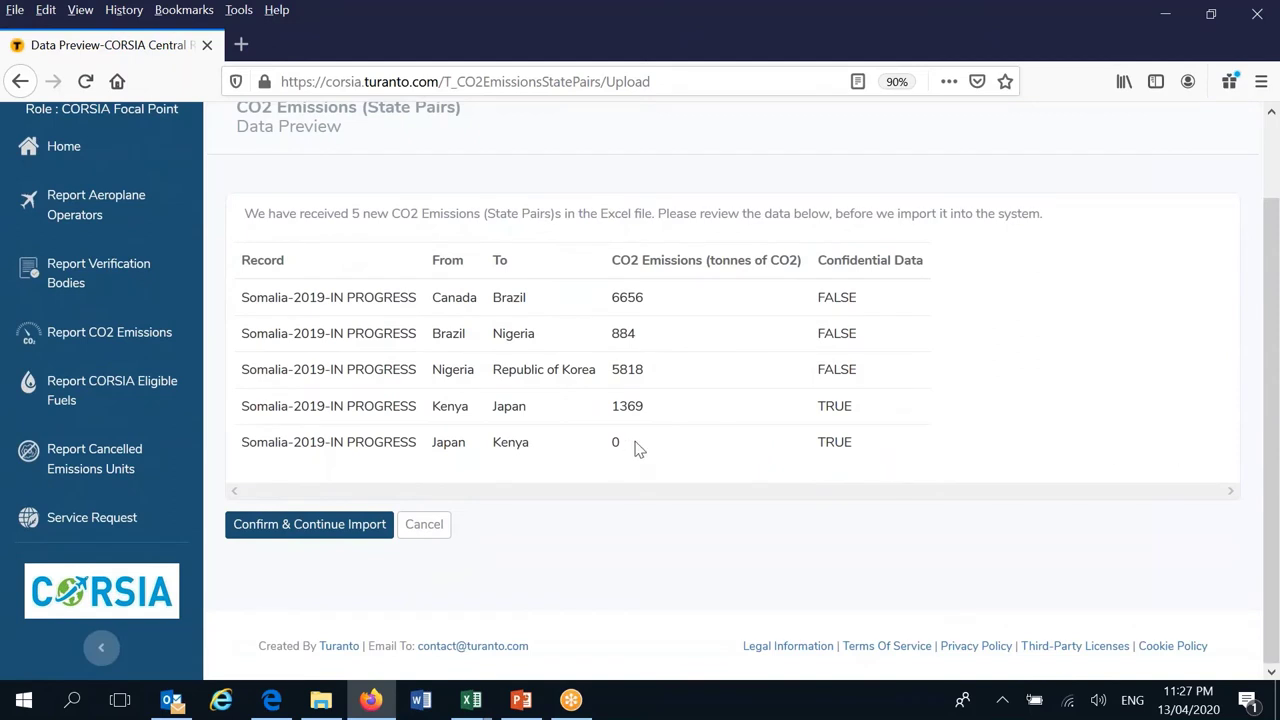
pyautogui.click(309, 530)
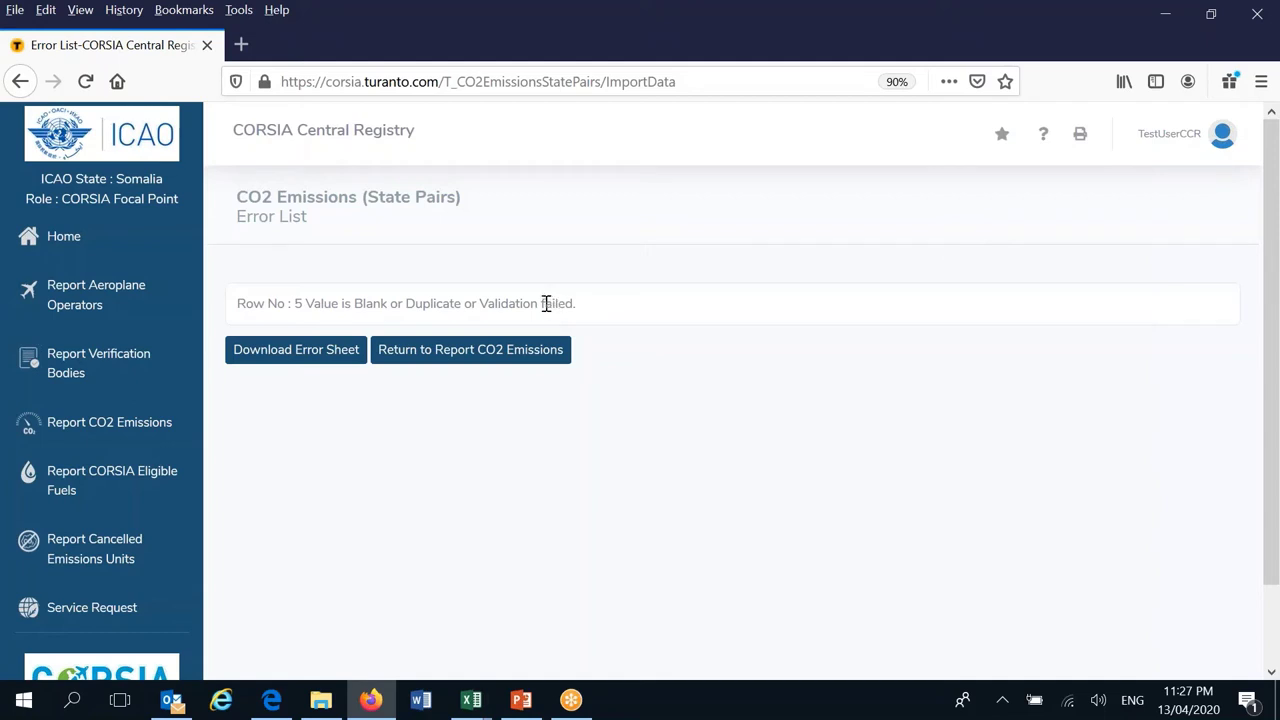
# - Download the import error sheet, open DownloadError.csv in Excel and auto-fit all its columns
pyautogui.click(307, 356)
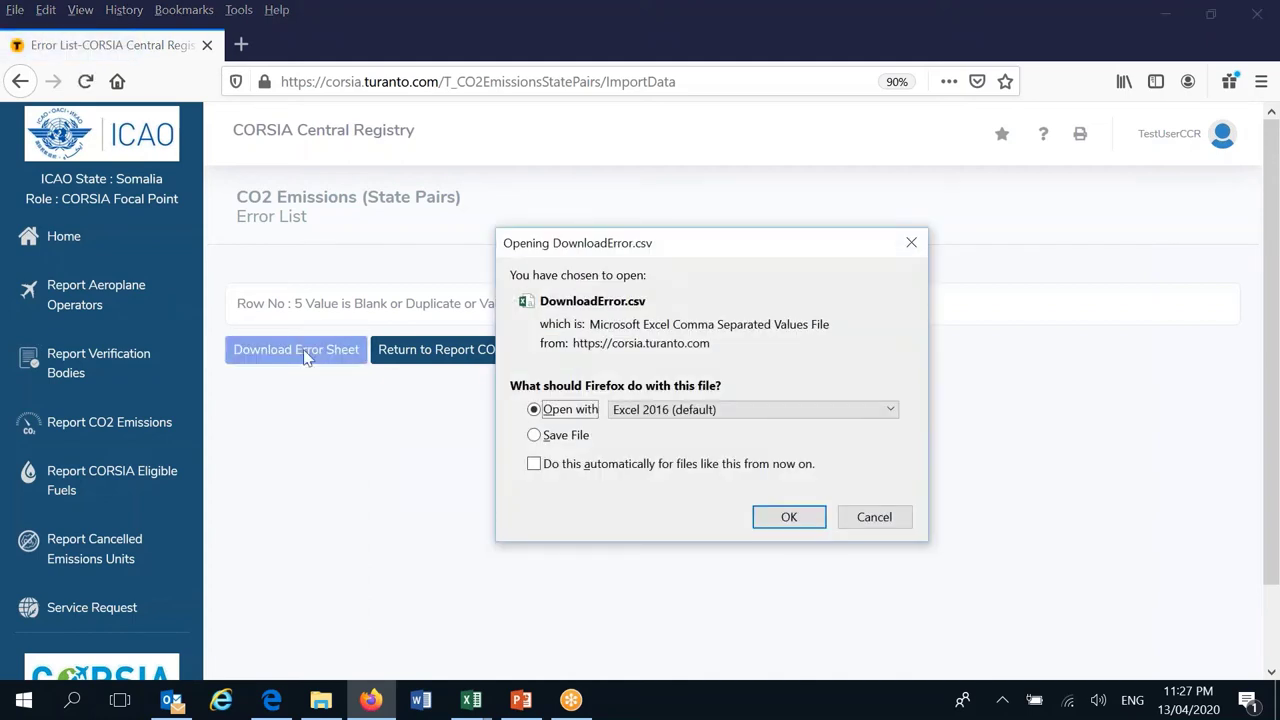
pyautogui.click(801, 523)
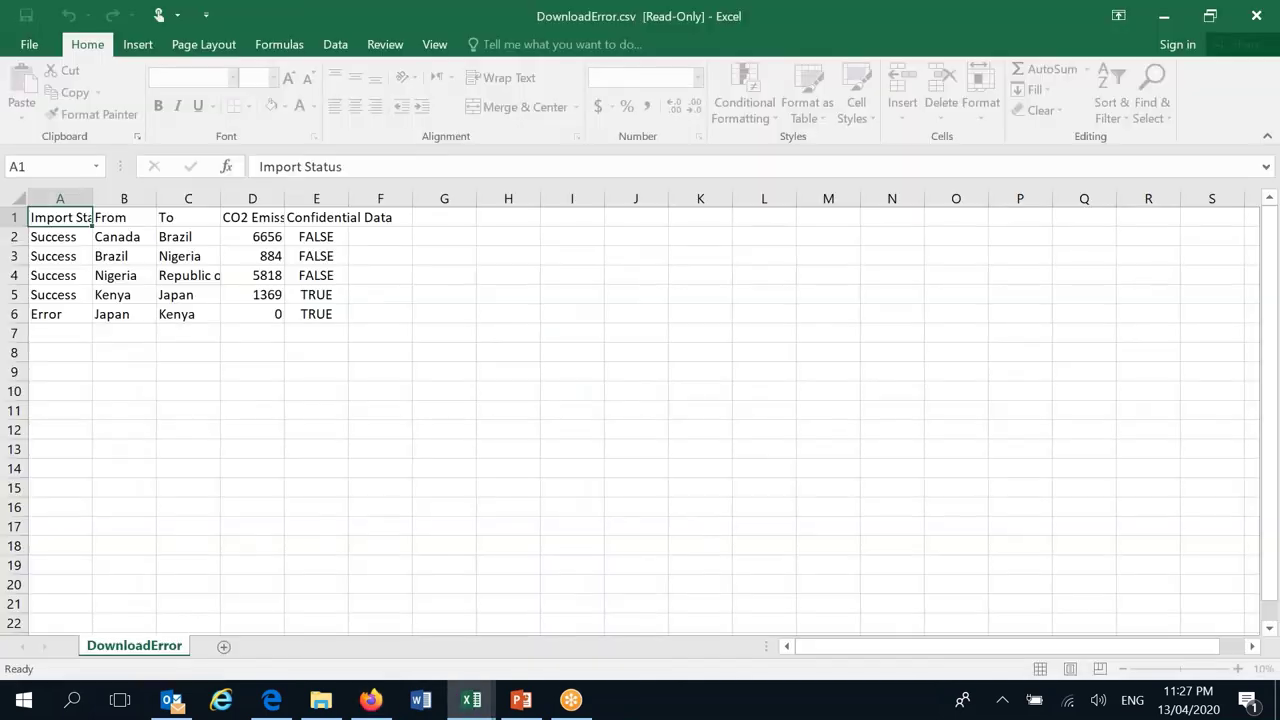
pyautogui.click(18, 200)
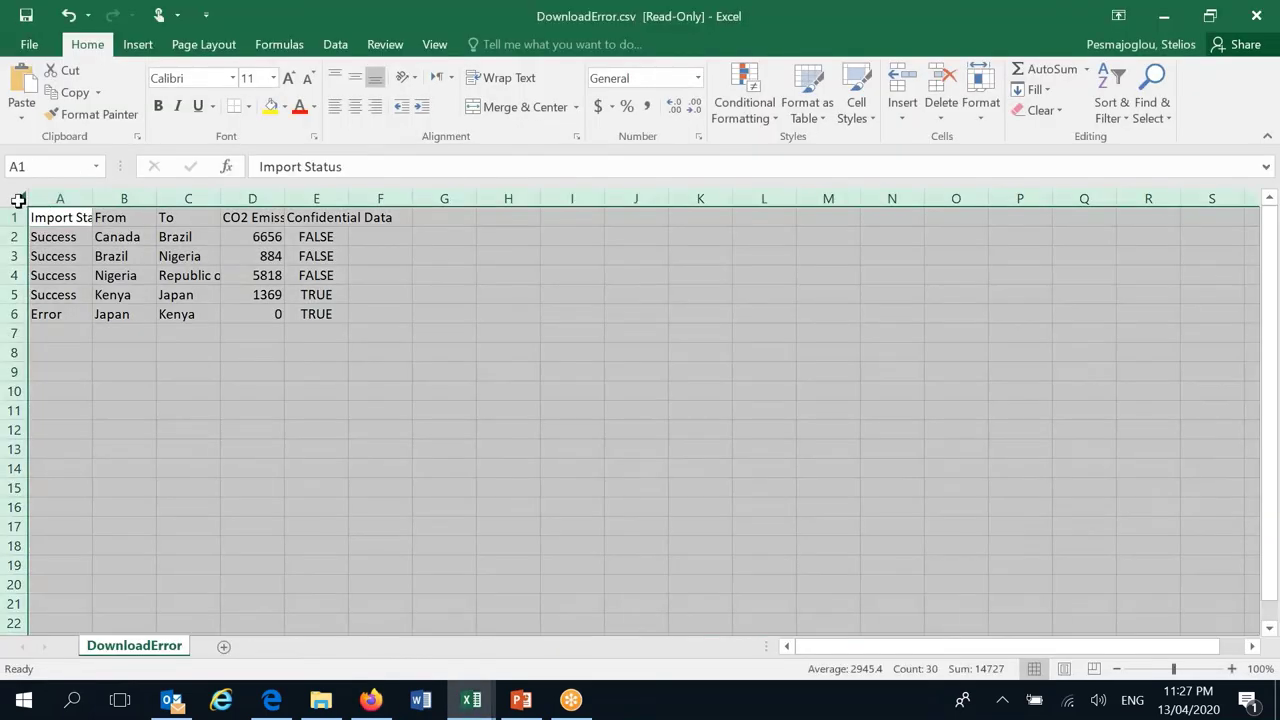
pyautogui.doubleClick(92, 200)
pyautogui.click(300, 396)
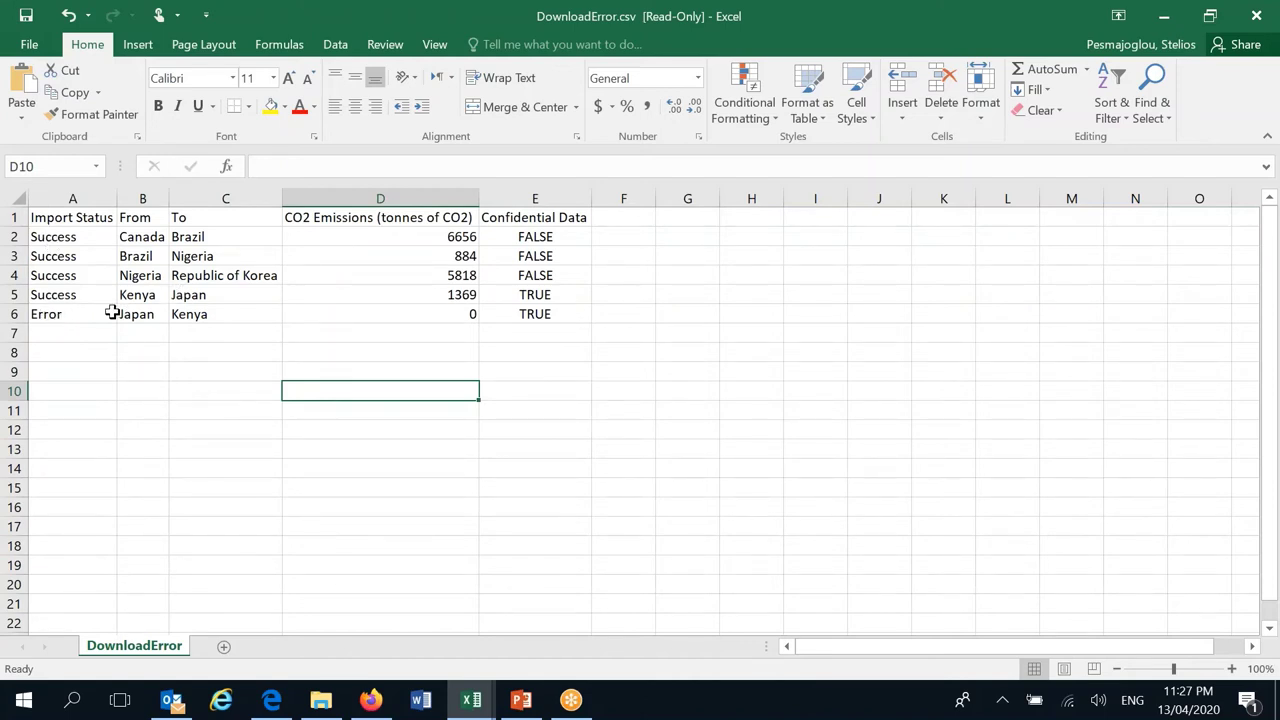
# - Examine the CO2 emissions value of the Japan to Kenya error row, switch to Firefox and return to the CO2 emissions report
pyautogui.click(404, 317)
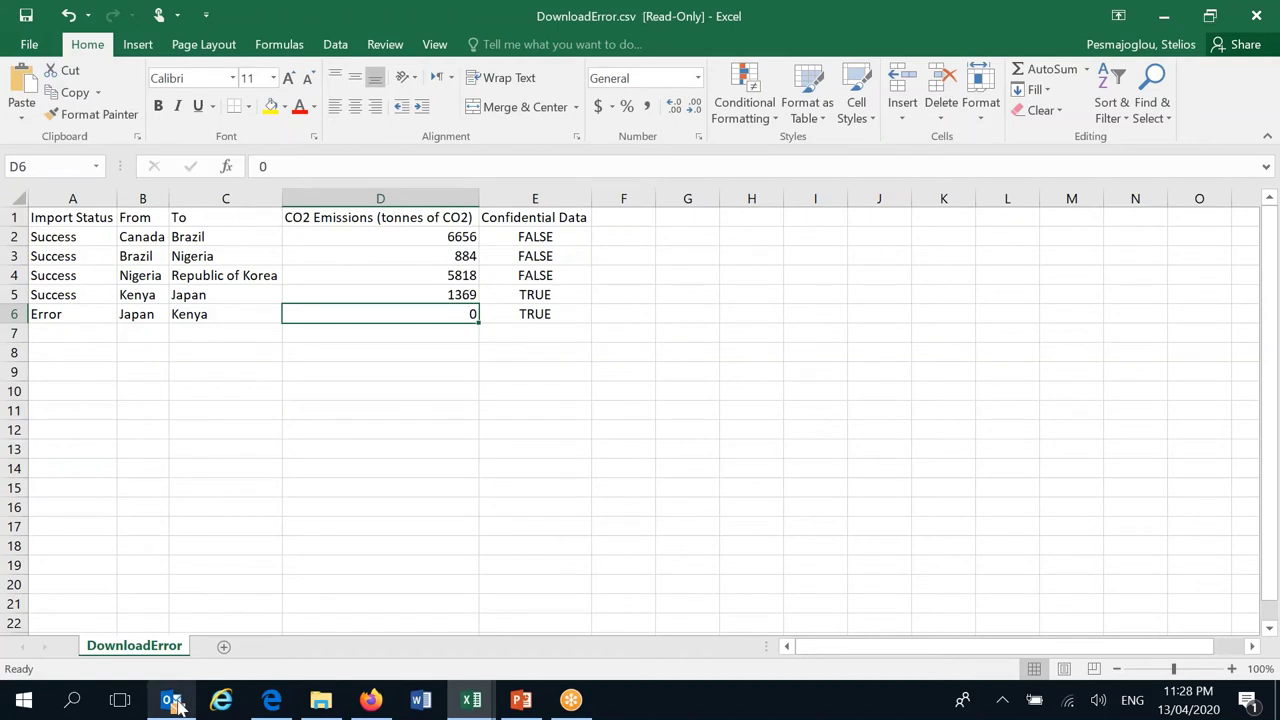
pyautogui.click(395, 615)
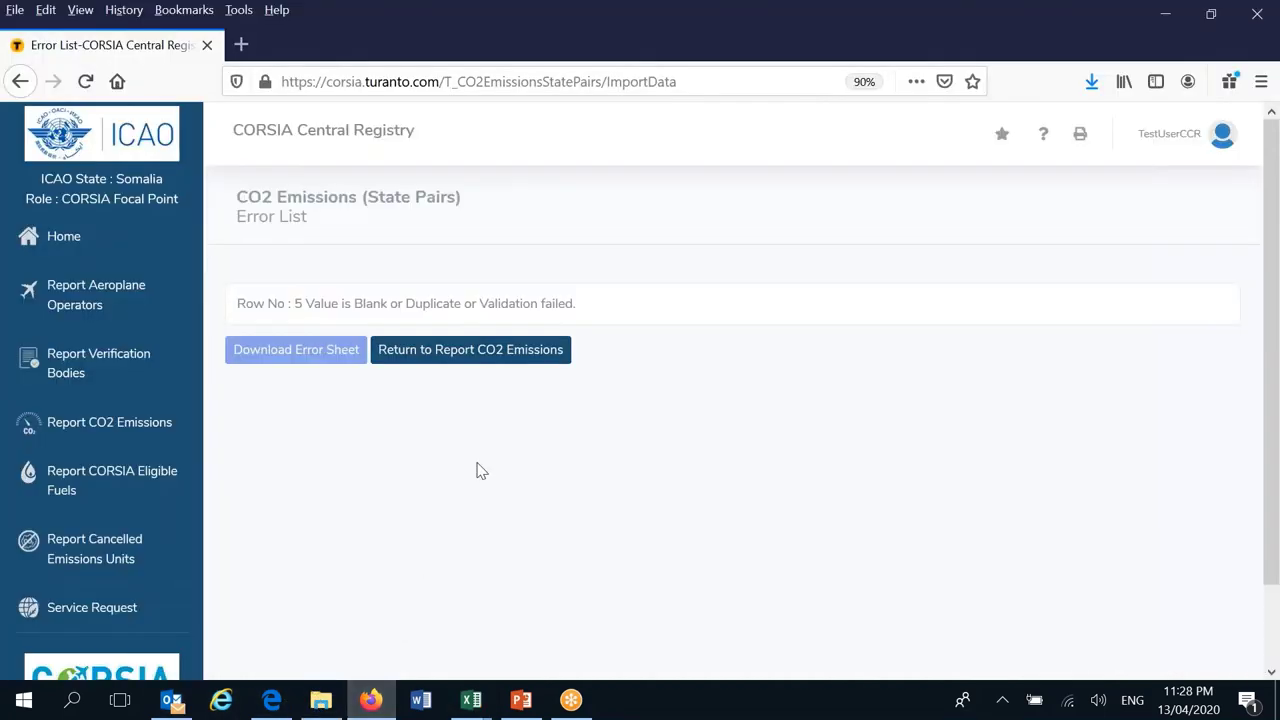
pyautogui.click(482, 355)
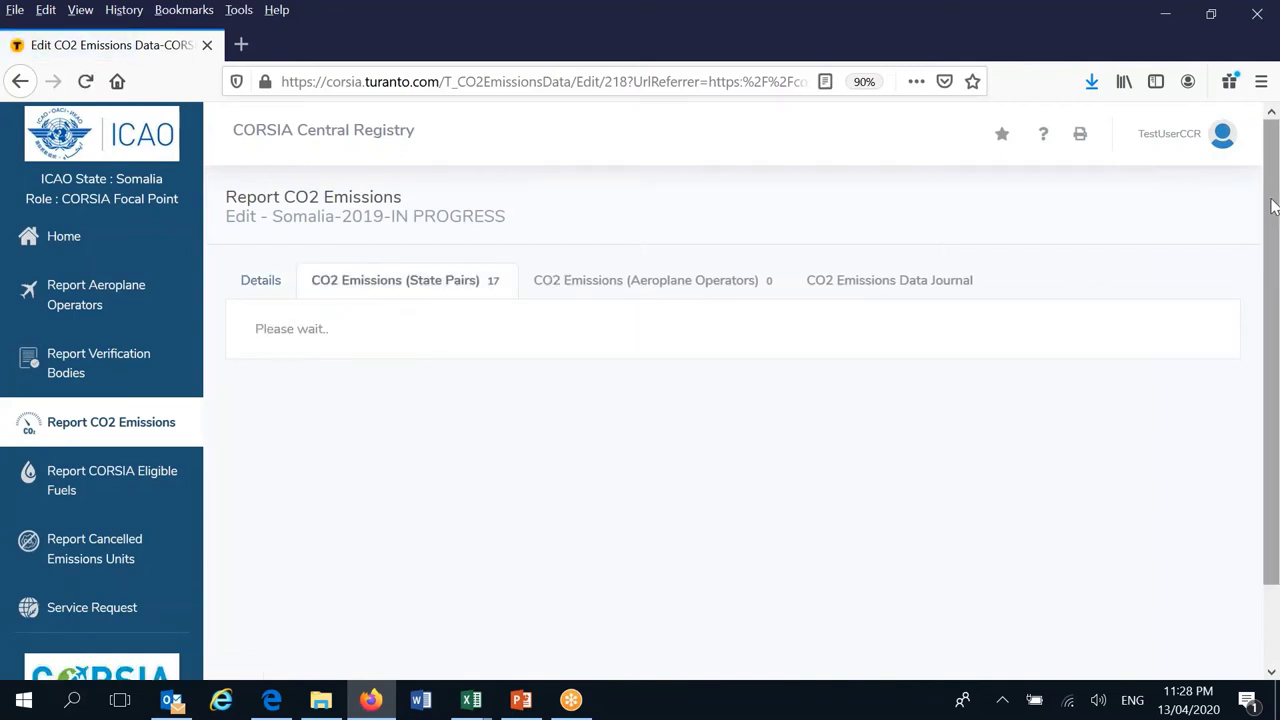
# - Review the full list of state pairs to check which rows of the zero-emission file were imported
pyautogui.moveTo(1270, 214); pyautogui.dragTo(1111, 500)
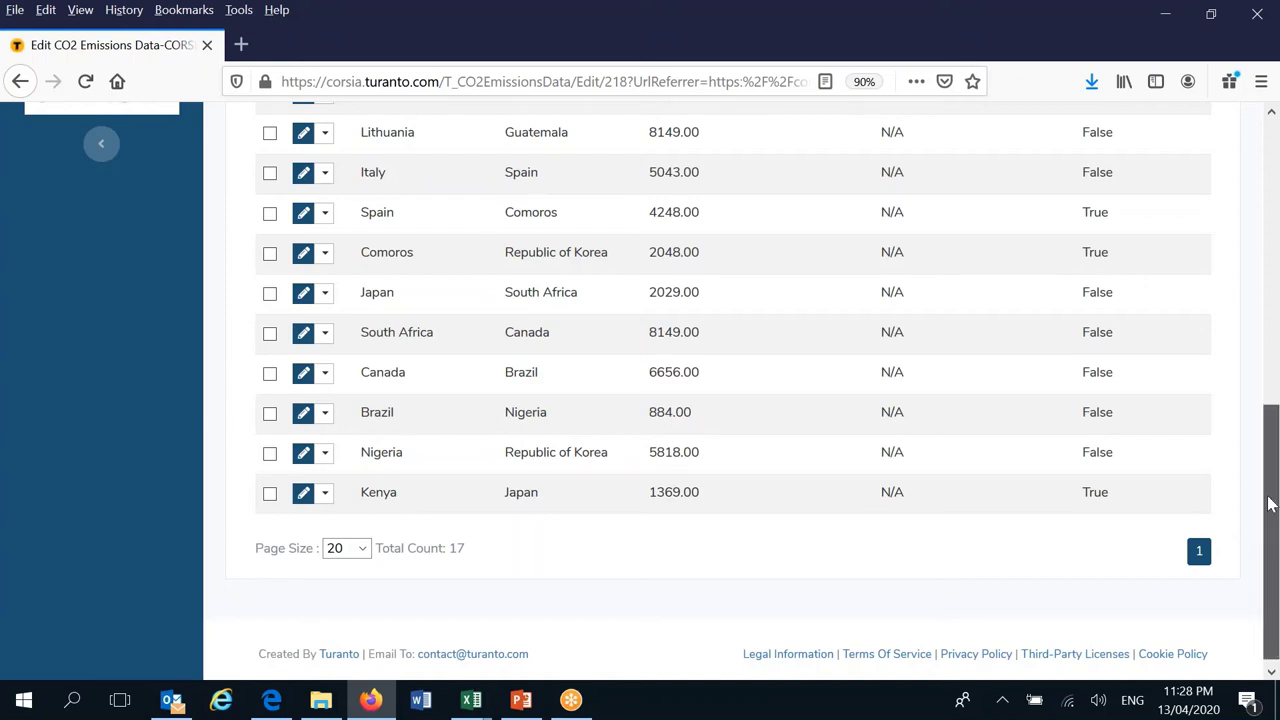
pyautogui.moveTo(1272, 503); pyautogui.dragTo(1274, 377)
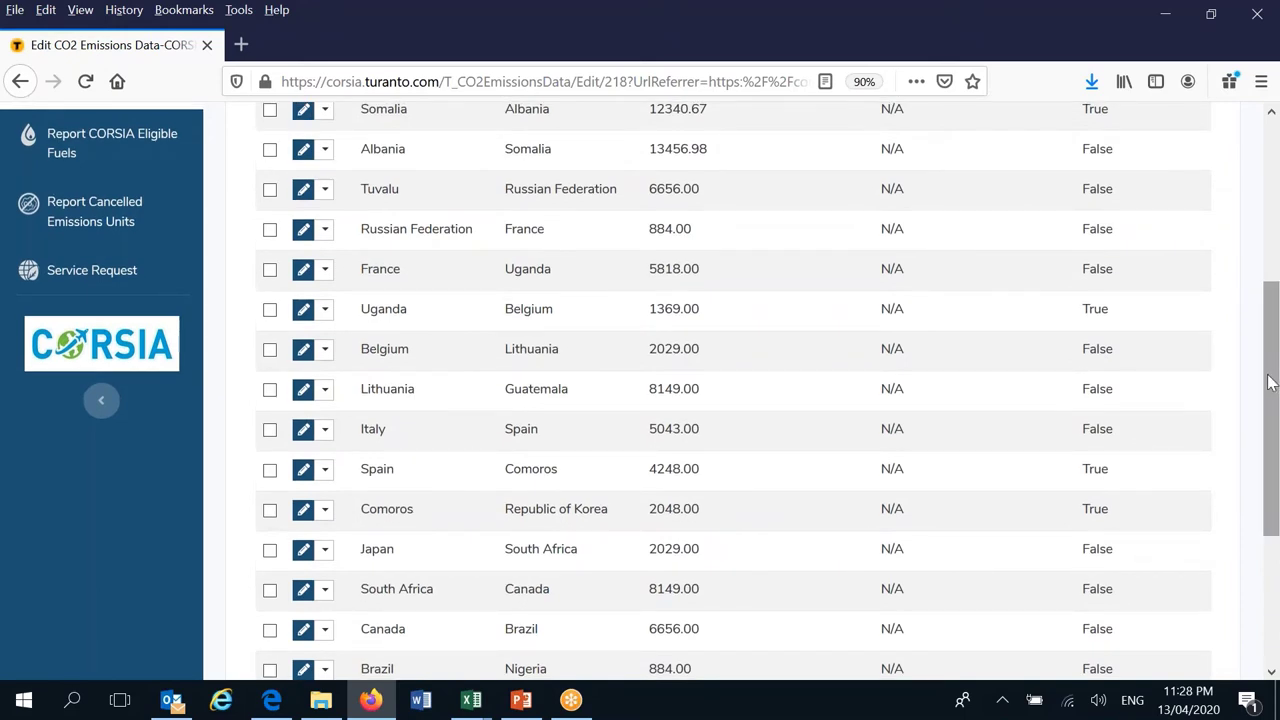
pyautogui.moveTo(1270, 383); pyautogui.dragTo(1265, 210)
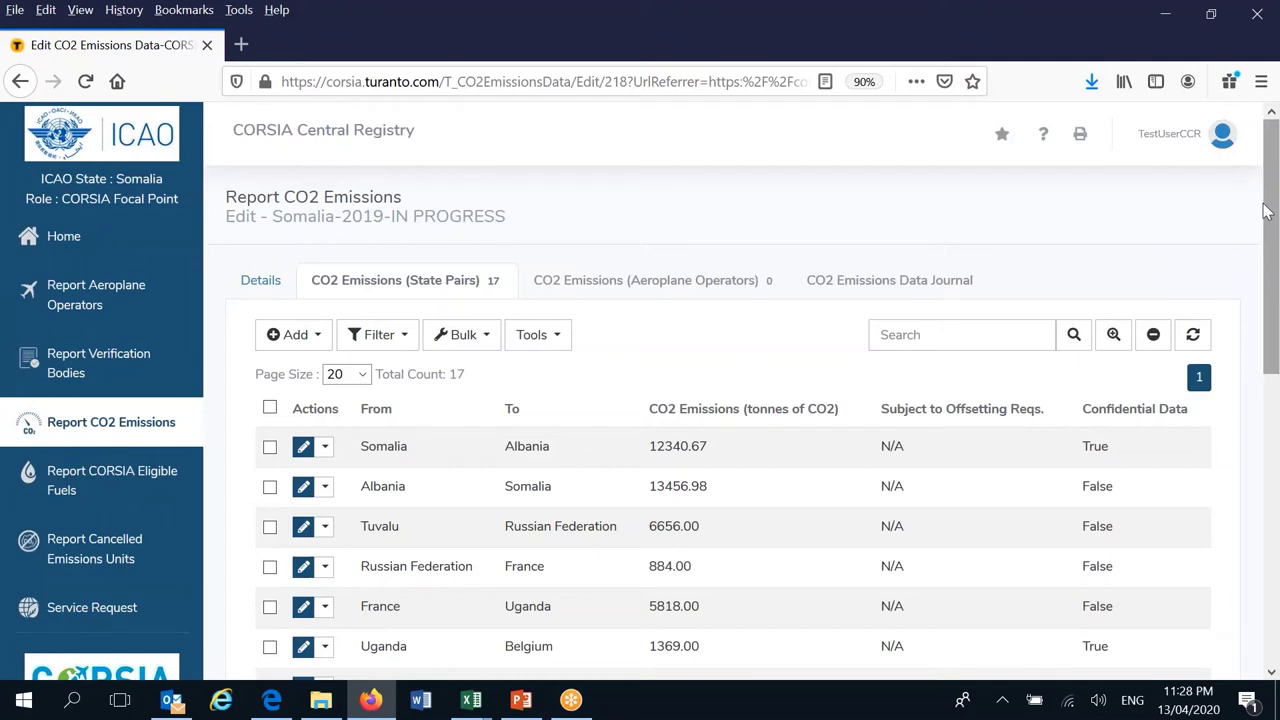
# - Delete the Tuvalu to Russian Federation state pair from the Somalia 2019 report and confirm the deletion
pyautogui.moveTo(1268, 210); pyautogui.dragTo(1268, 281)
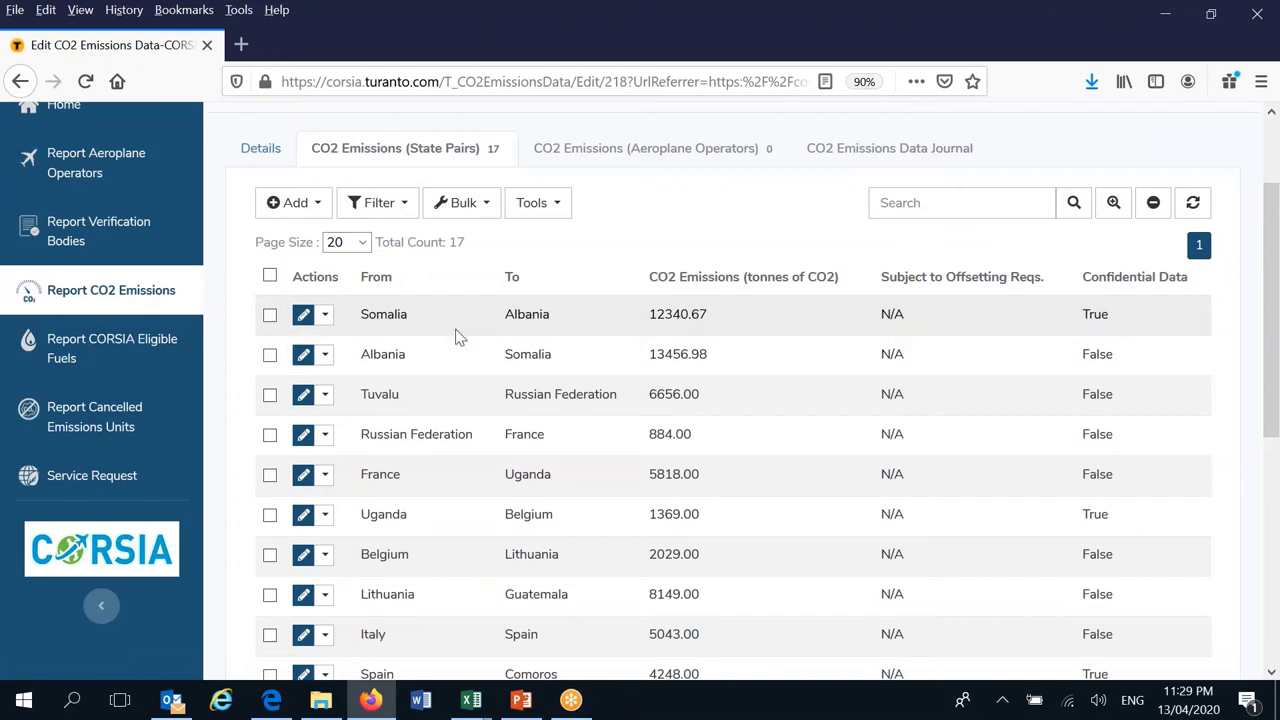
pyautogui.moveTo(1270, 267); pyautogui.dragTo(1270, 303)
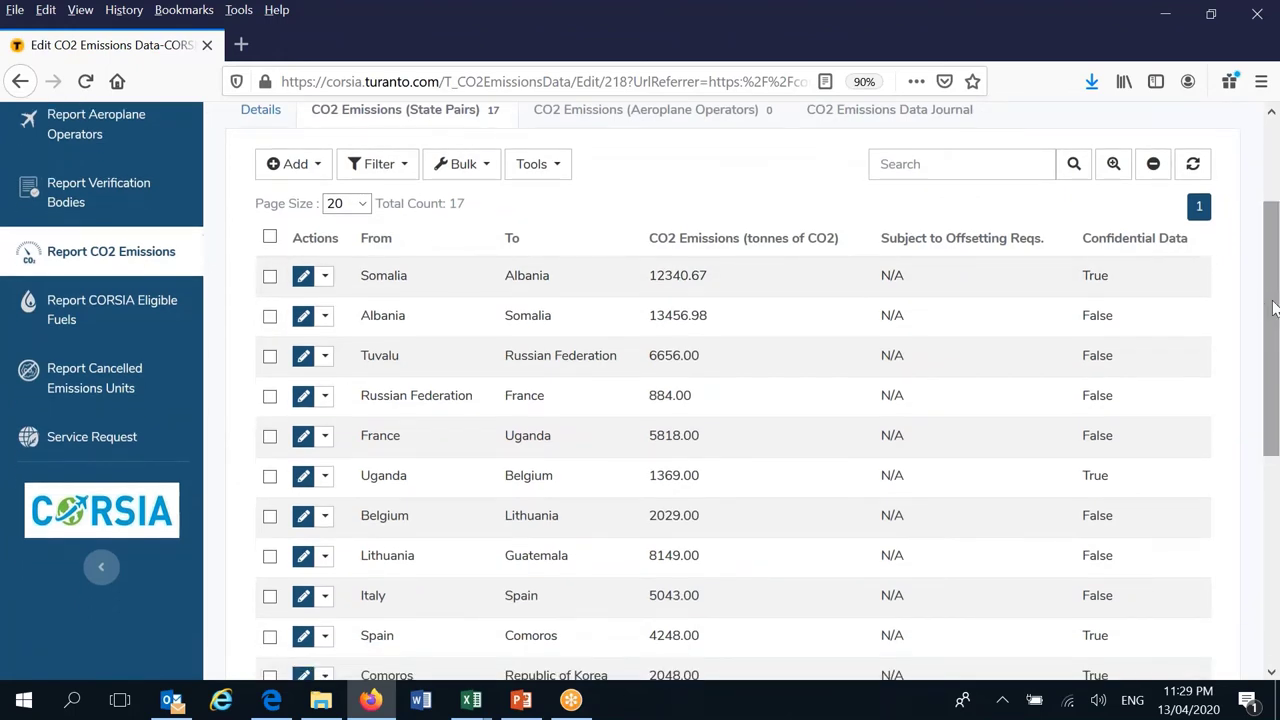
pyautogui.scroll(-1, 1273, 312)
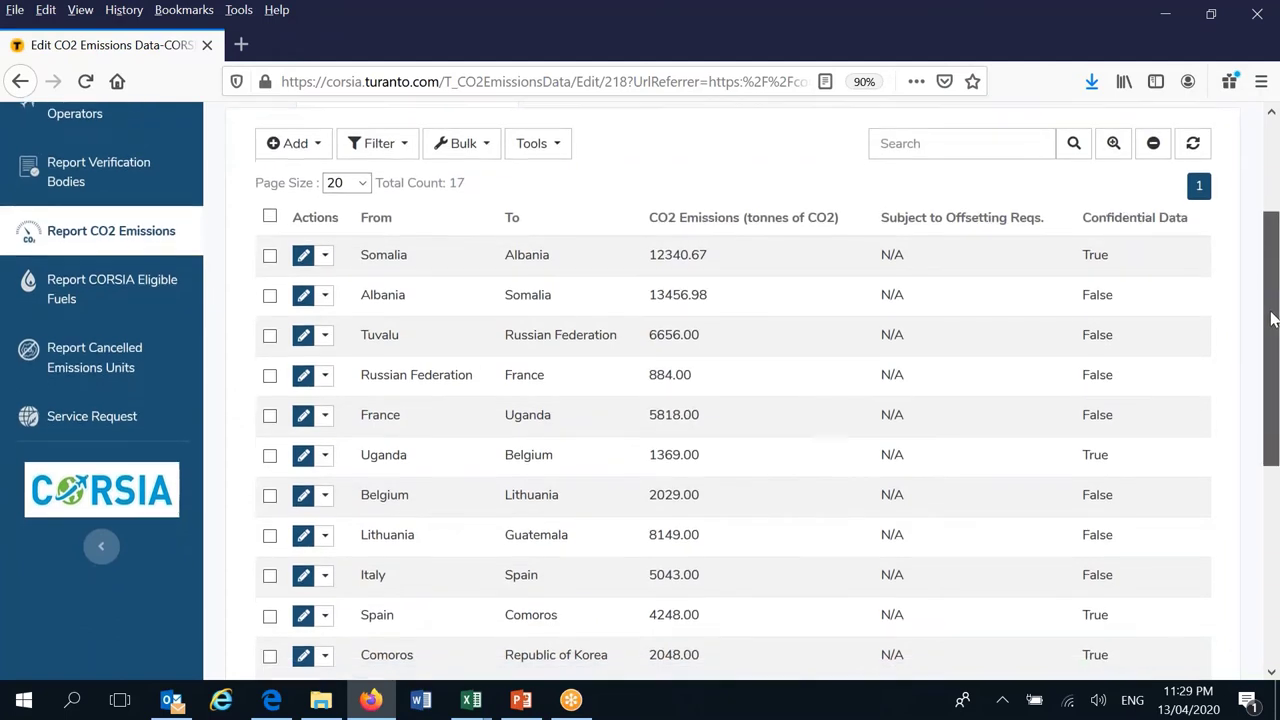
pyautogui.click(325, 337)
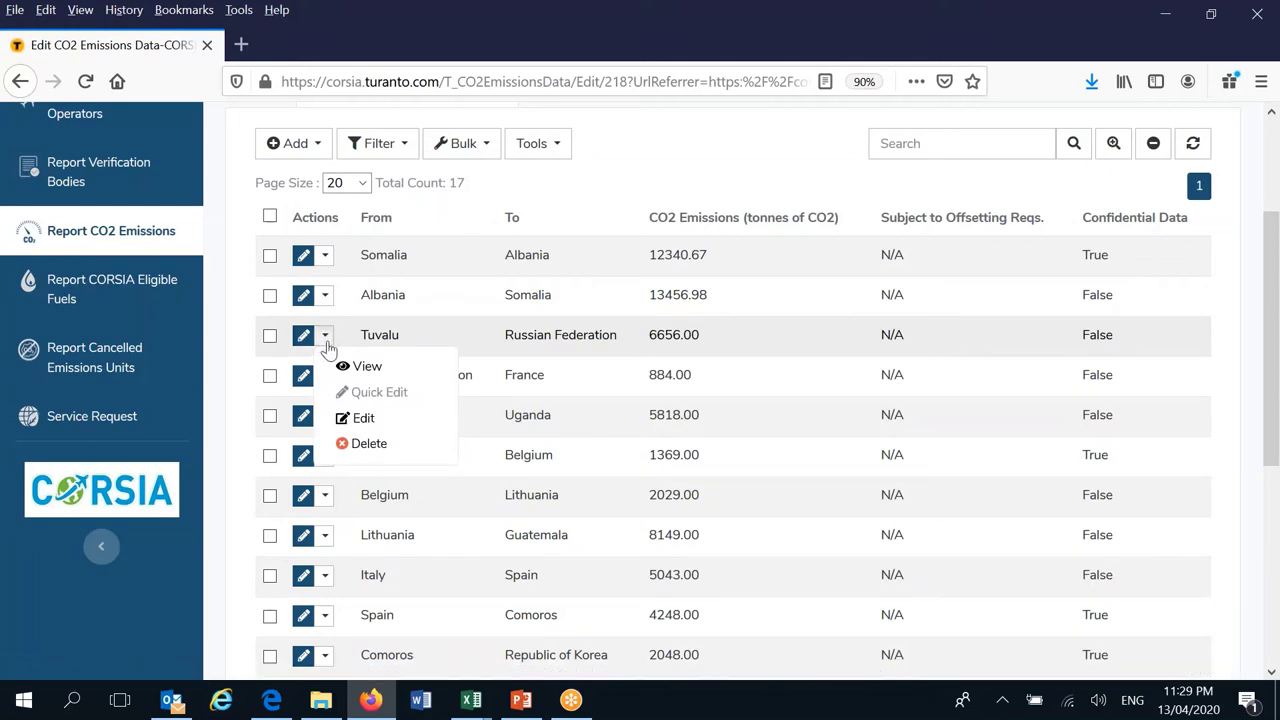
pyautogui.click(355, 445)
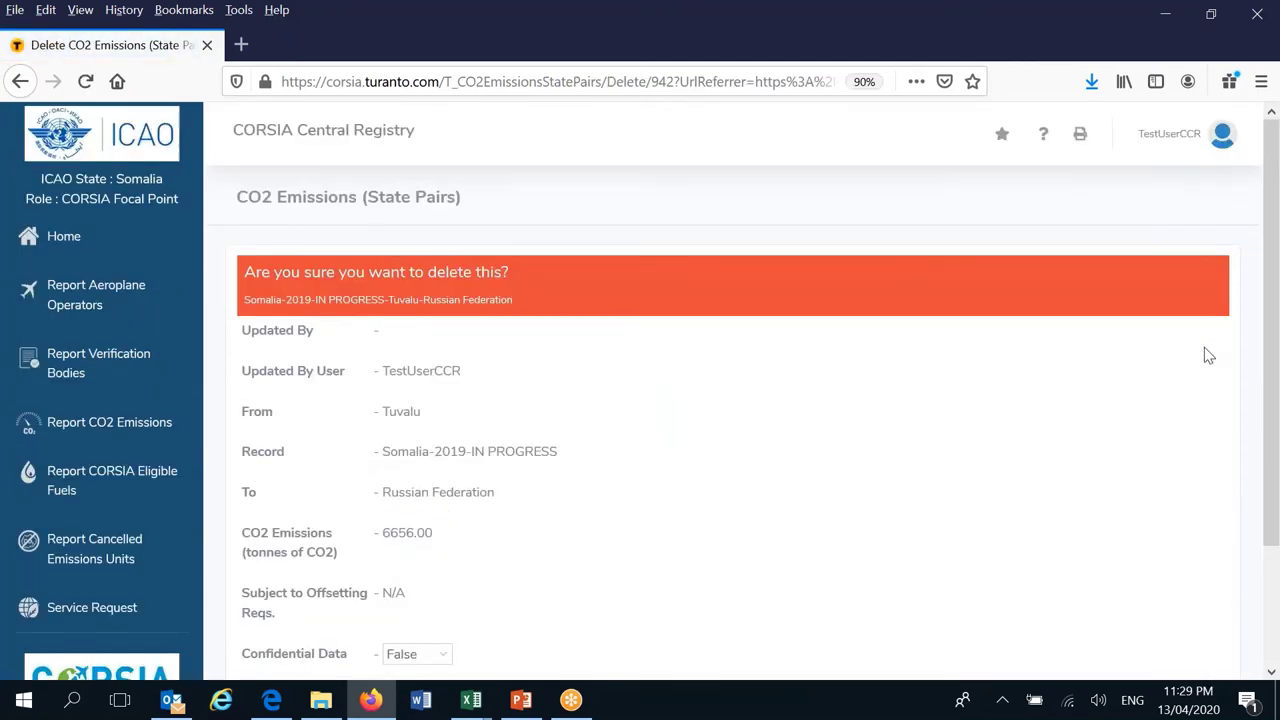
pyautogui.moveTo(1270, 306); pyautogui.dragTo(1270, 416)
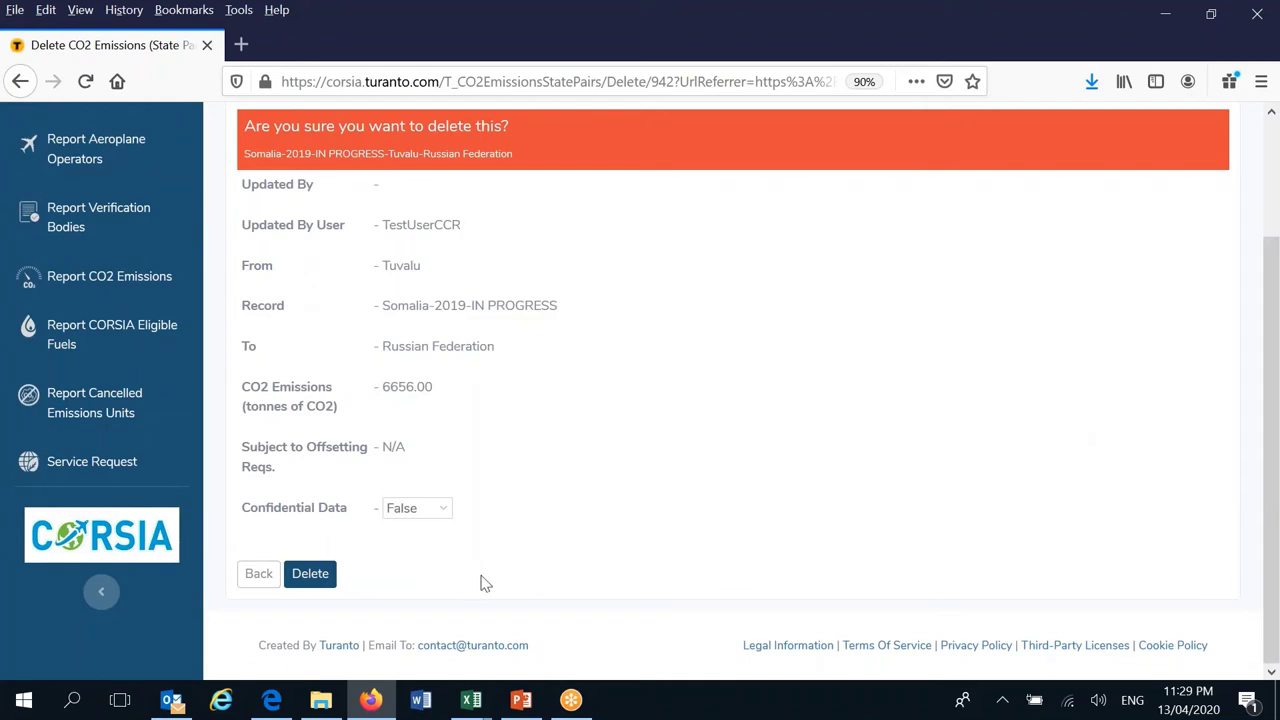
pyautogui.click(315, 579)
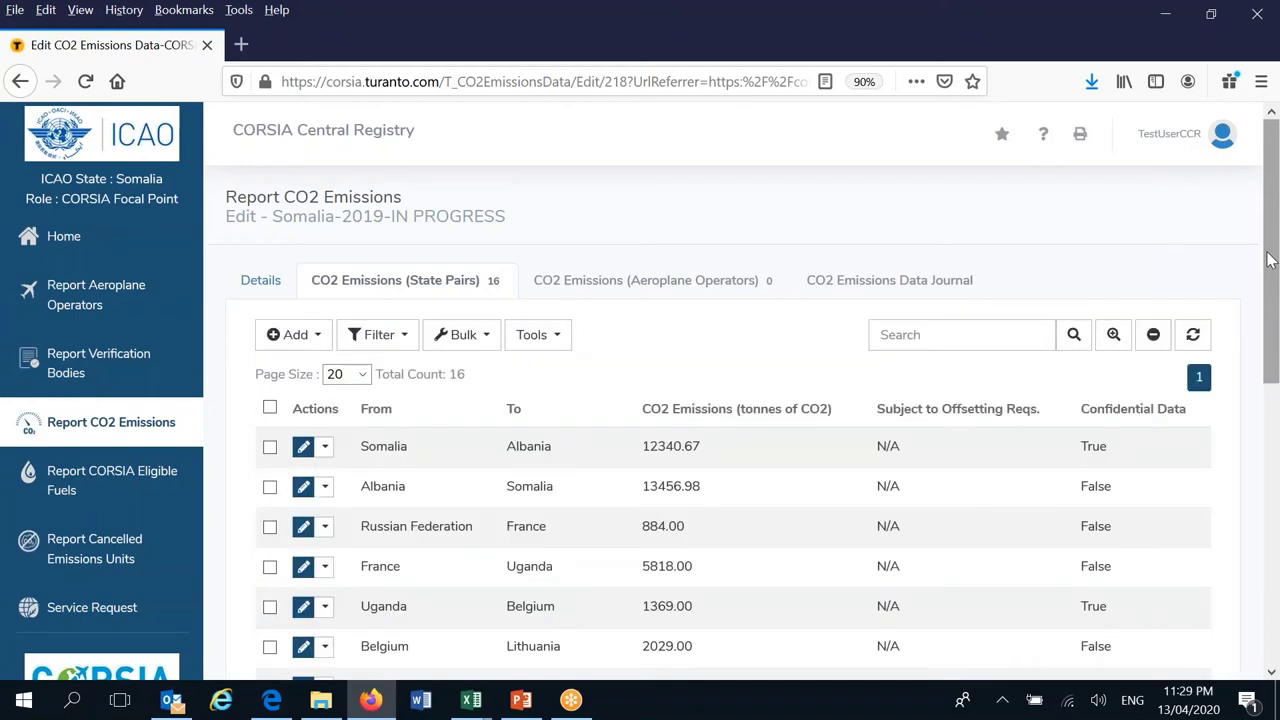
# - Examine which properties a bulk update of the state pairs offers and cancel the dialog
pyautogui.moveTo(1268, 259); pyautogui.dragTo(1271, 313)
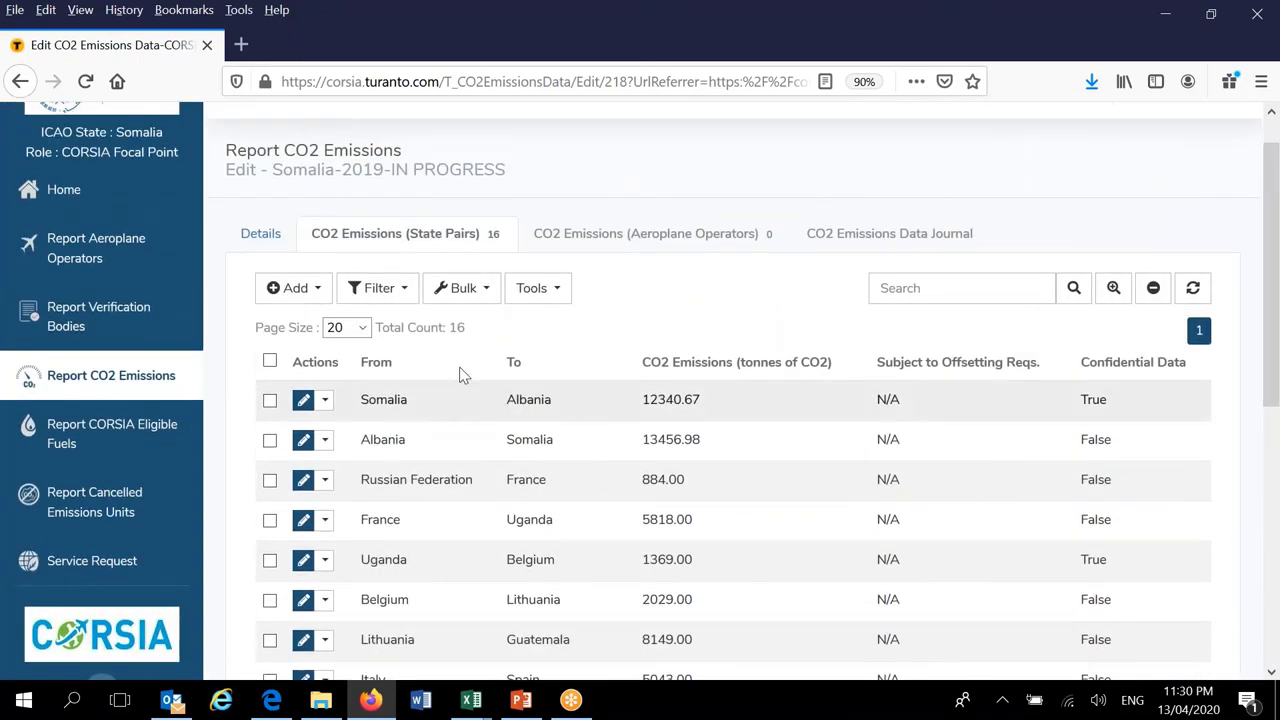
pyautogui.click(474, 292)
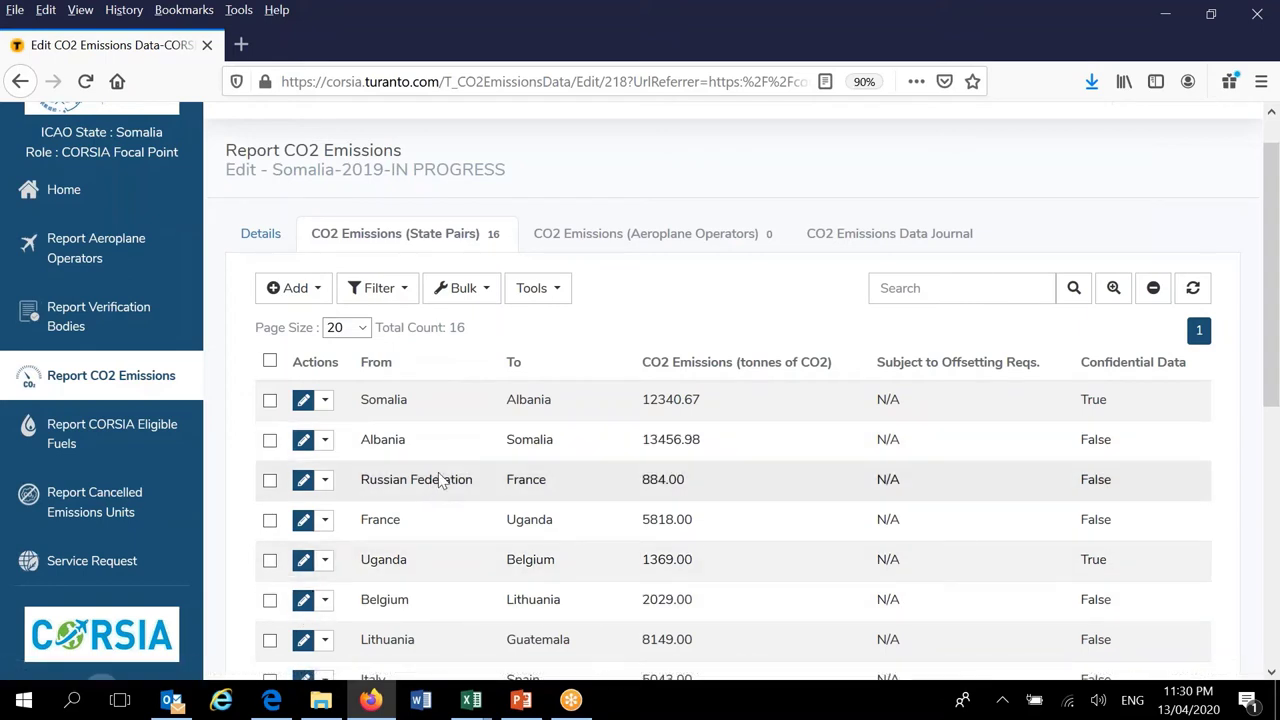
pyautogui.click(487, 290)
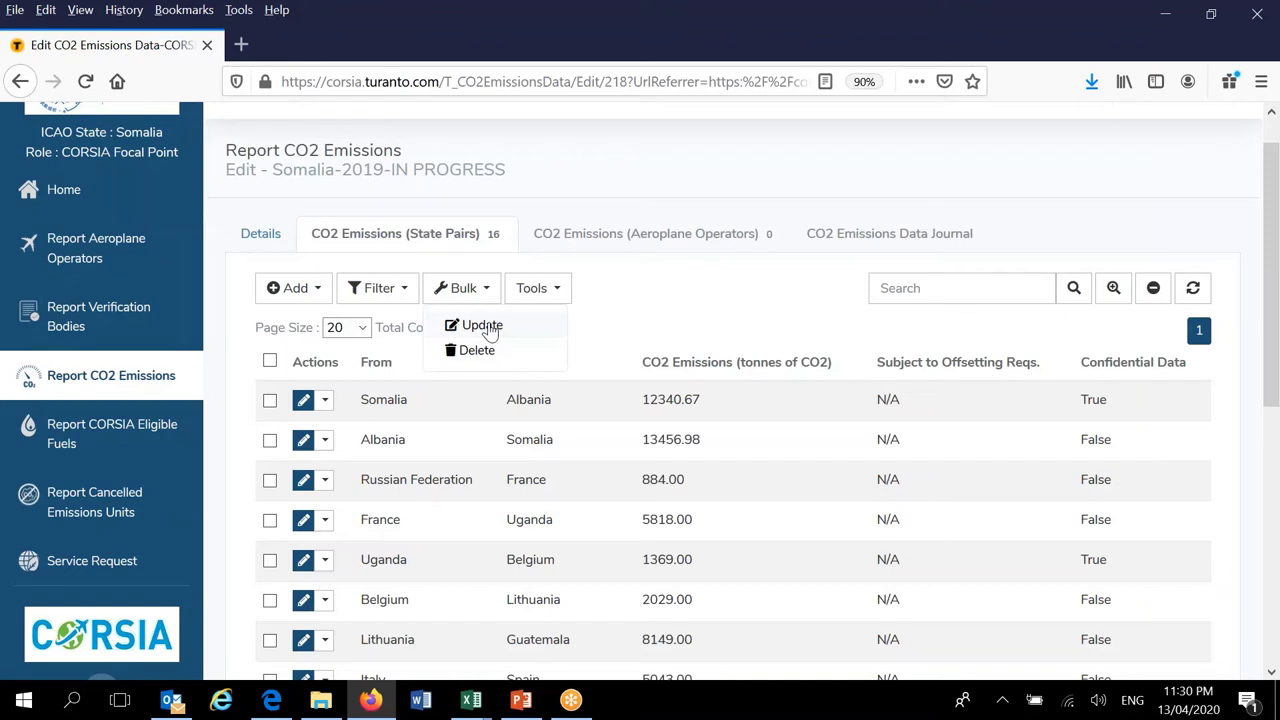
pyautogui.click(490, 328)
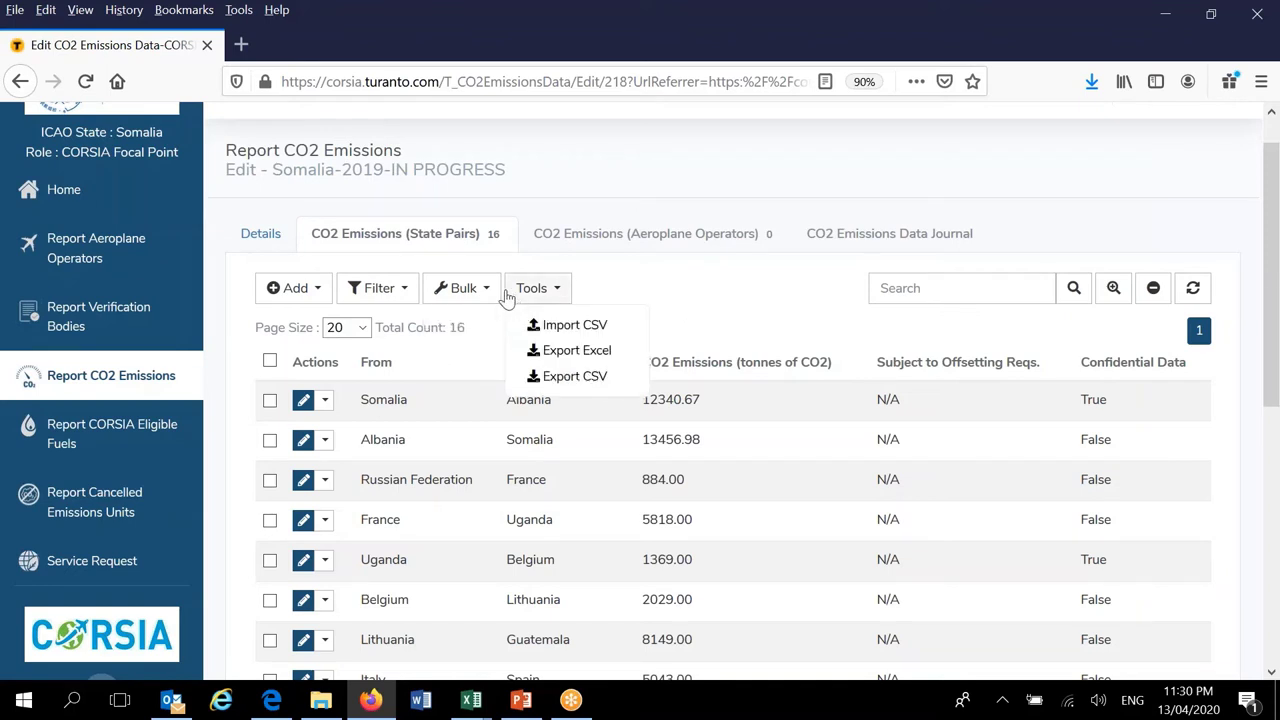
pyautogui.moveTo(486, 300)
pyautogui.click(484, 330)
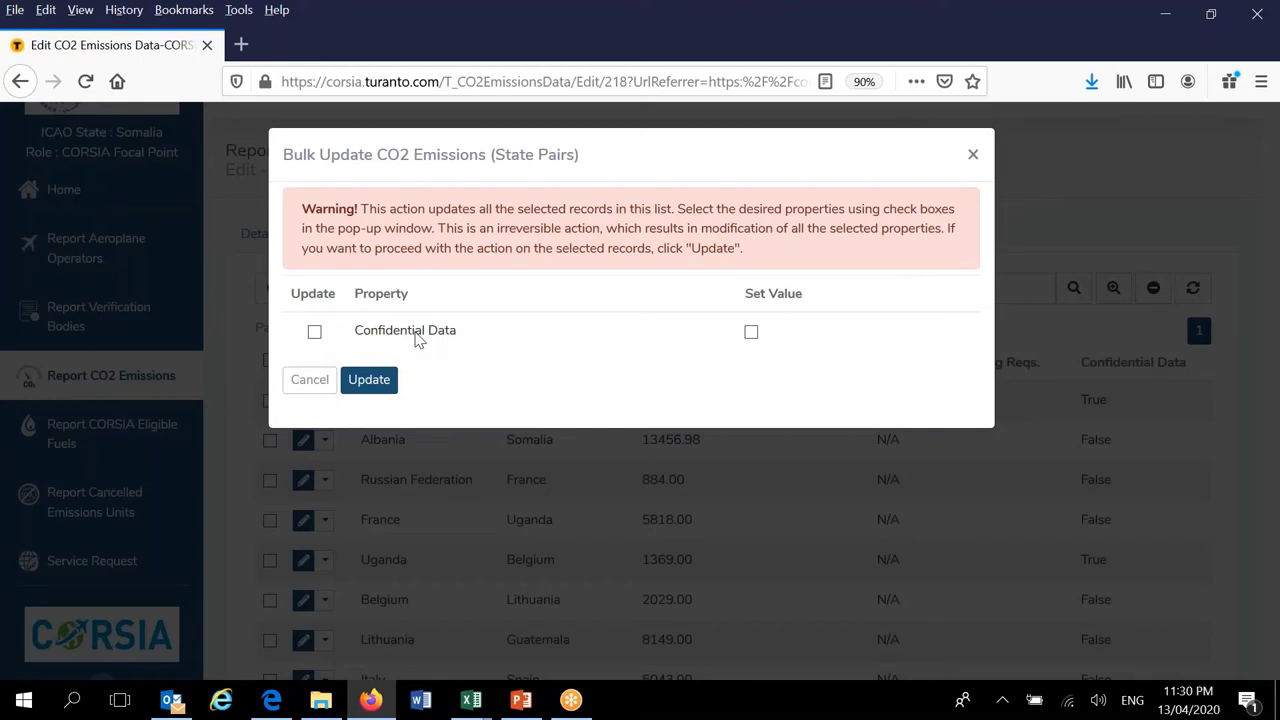
pyautogui.click(310, 380)
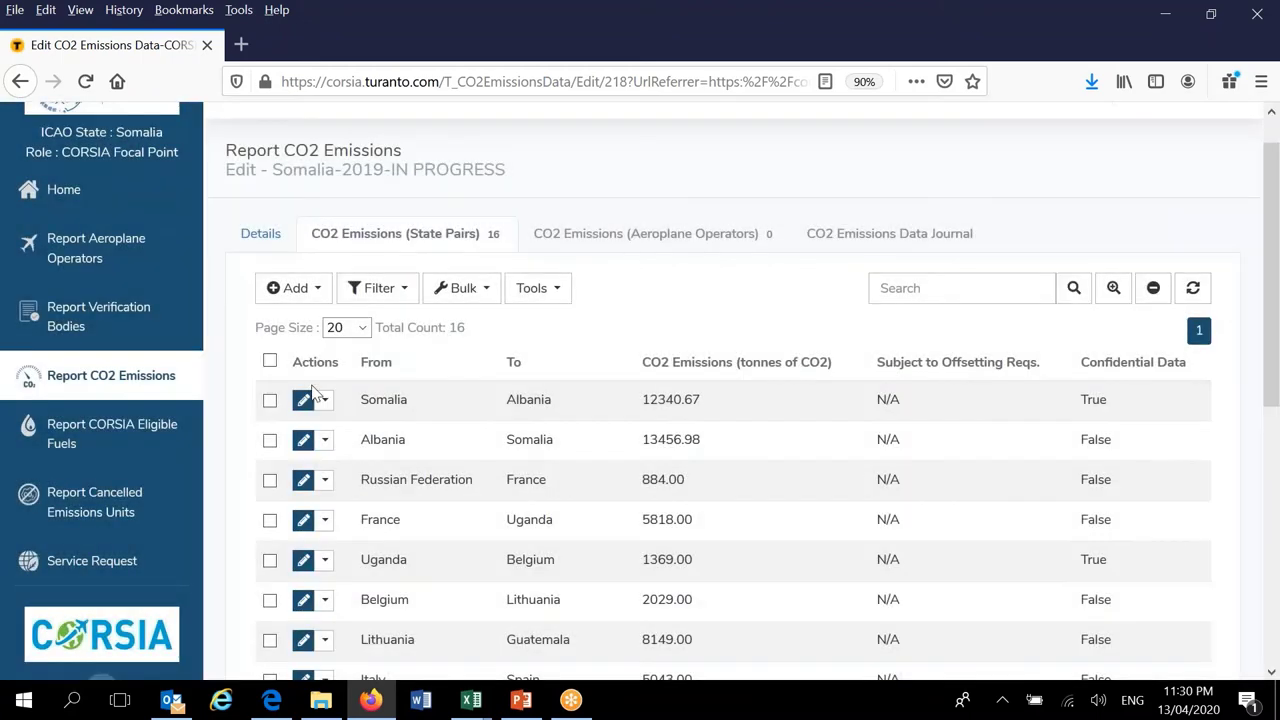
# - Bulk update Confidential Data to True for the Japan–South Africa, South Africa–Canada, Canada–Brazil and Brazil–Nigeria state pairs
pyautogui.moveTo(1265, 280); pyautogui.dragTo(1273, 350)
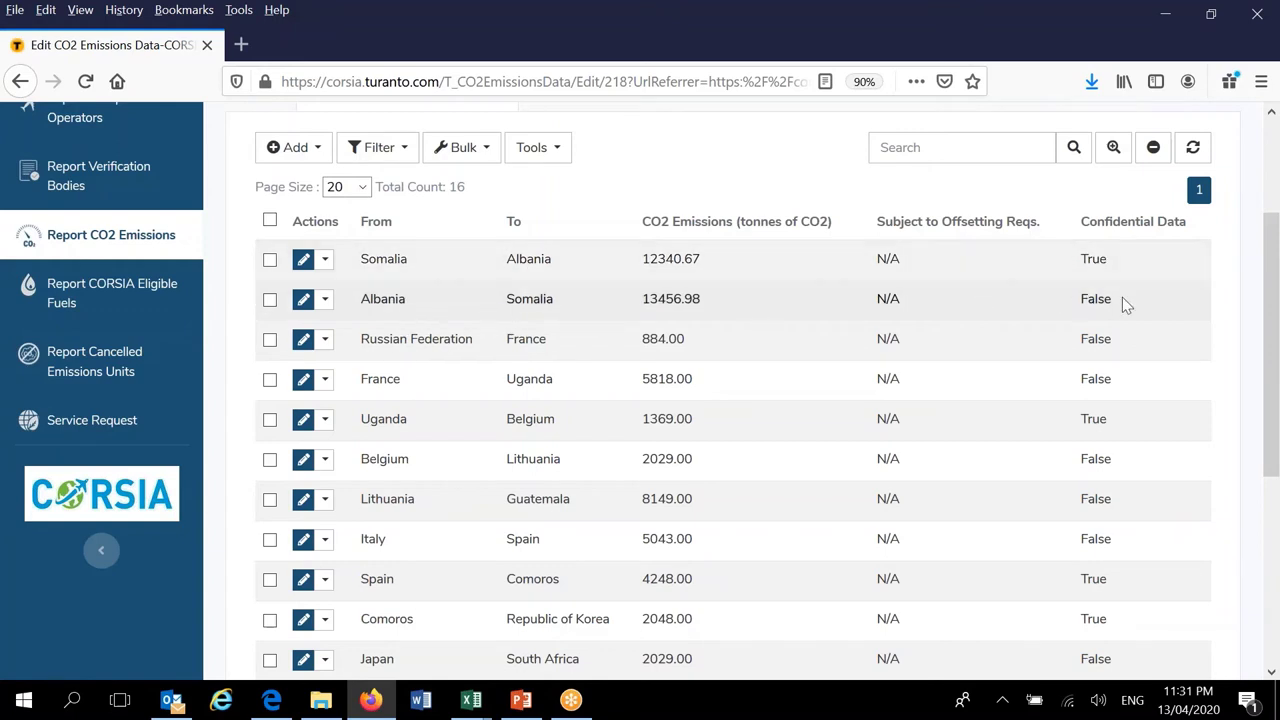
pyautogui.moveTo(1272, 408); pyautogui.dragTo(1217, 528)
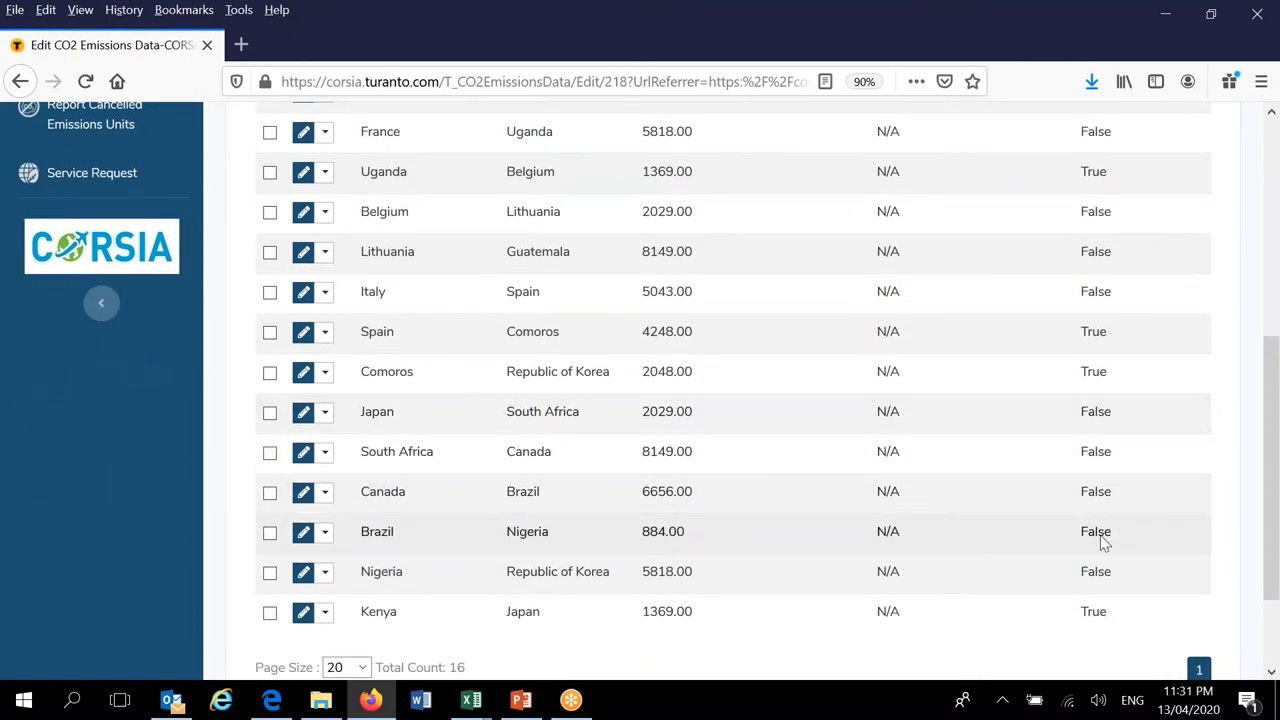
pyautogui.click(267, 418)
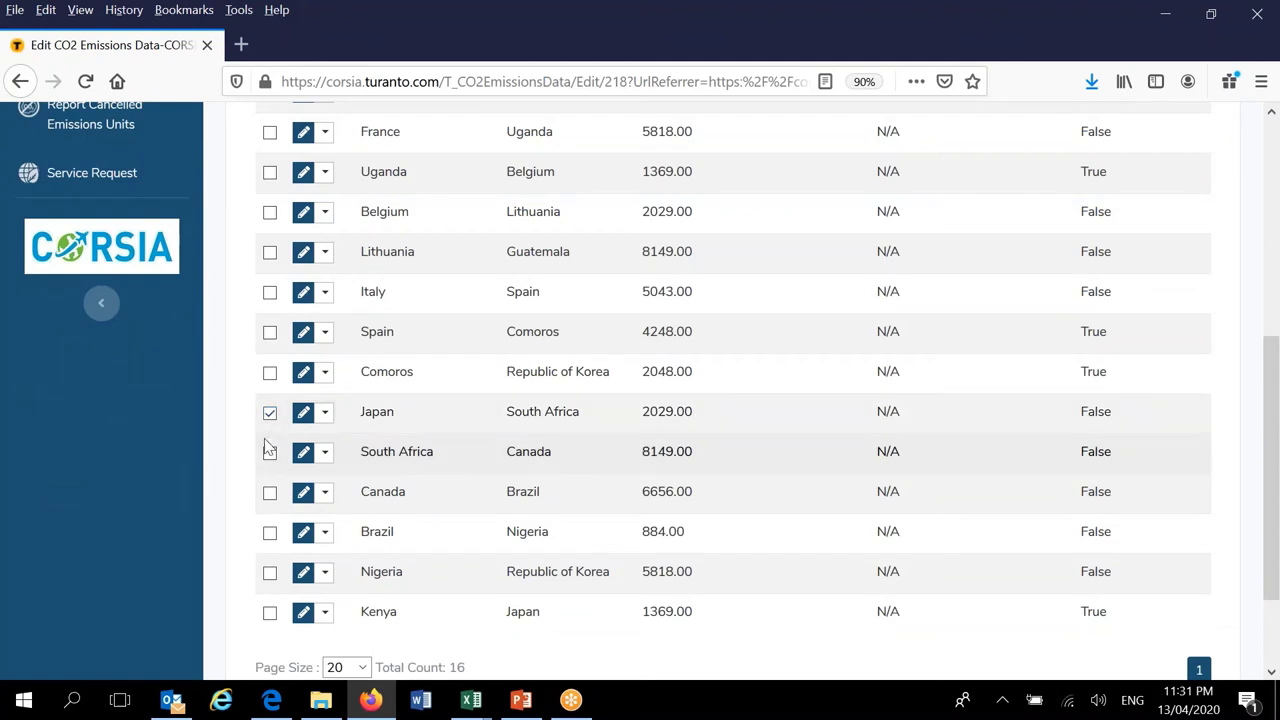
pyautogui.click(270, 455)
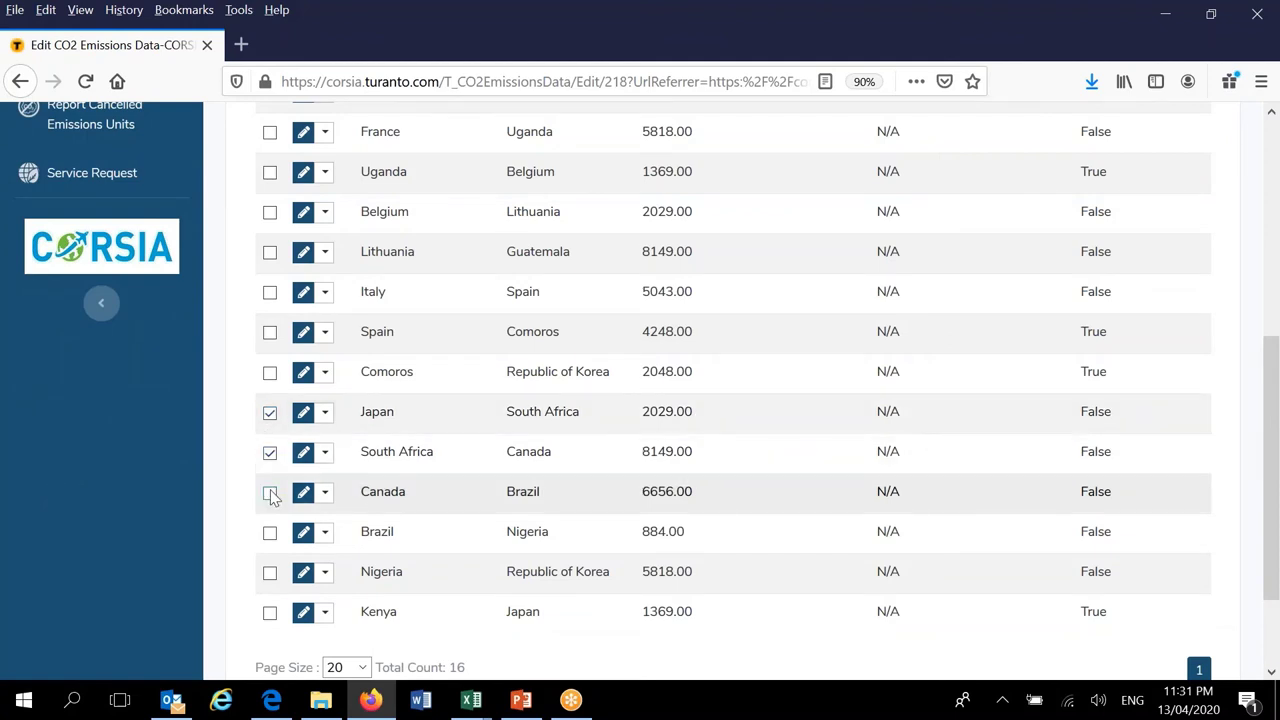
pyautogui.click(271, 494)
pyautogui.click(270, 533)
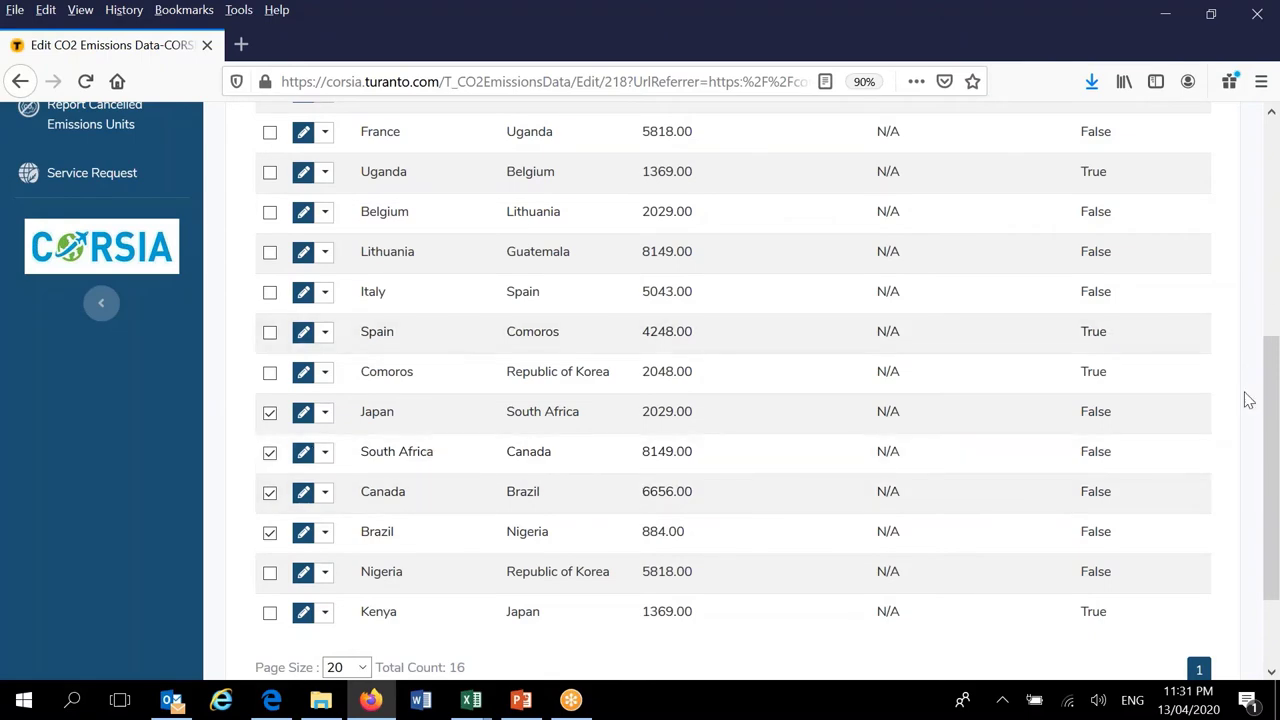
pyautogui.scroll(5, 1262, 411)
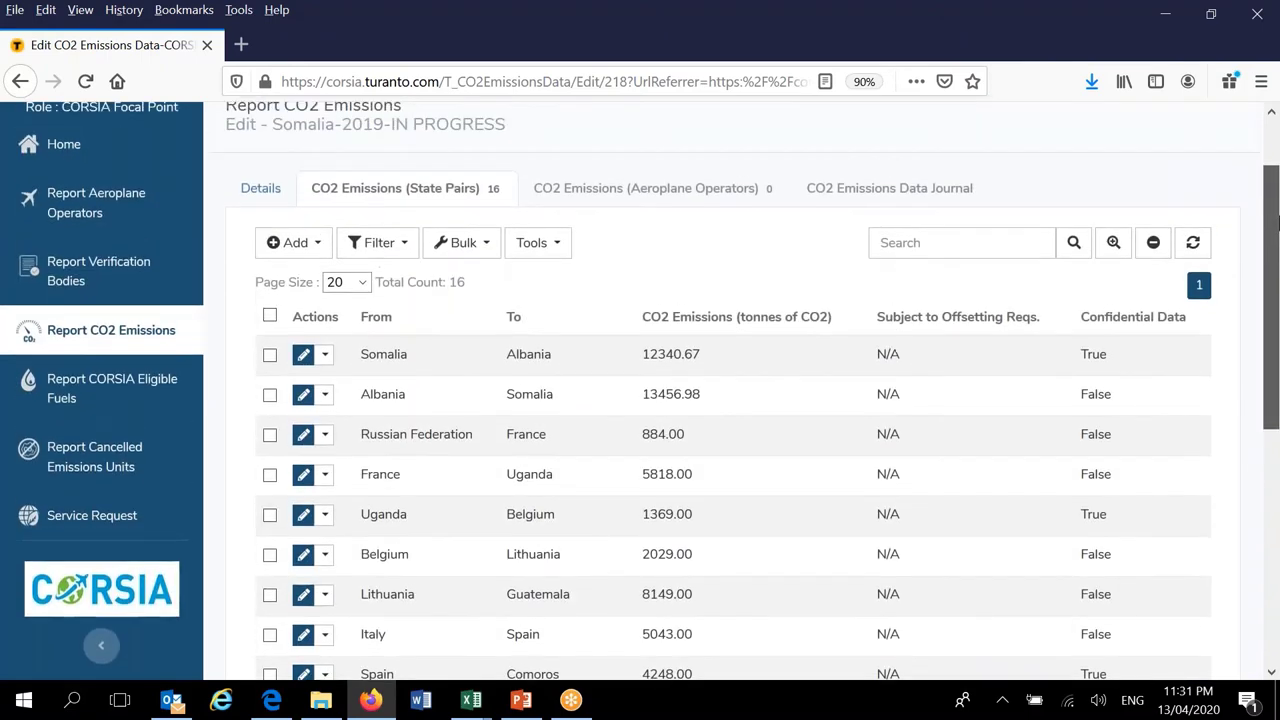
pyautogui.click(477, 334)
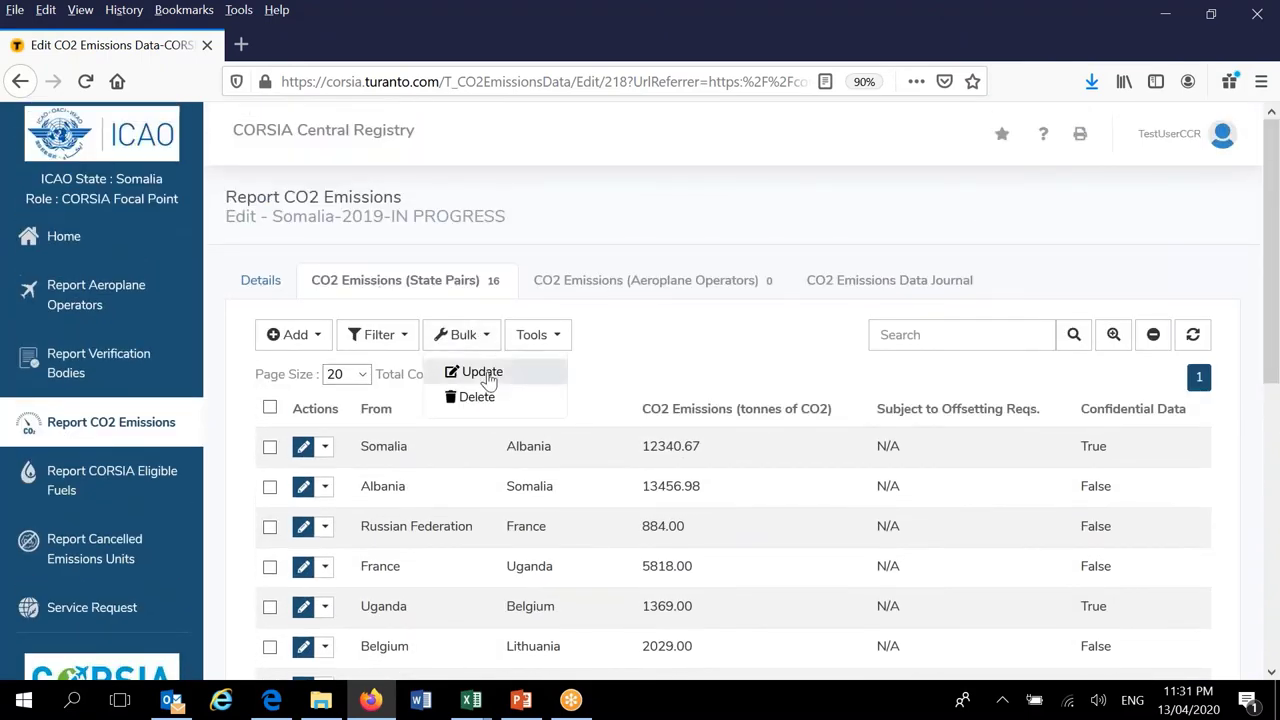
pyautogui.click(476, 371)
pyautogui.click(314, 332)
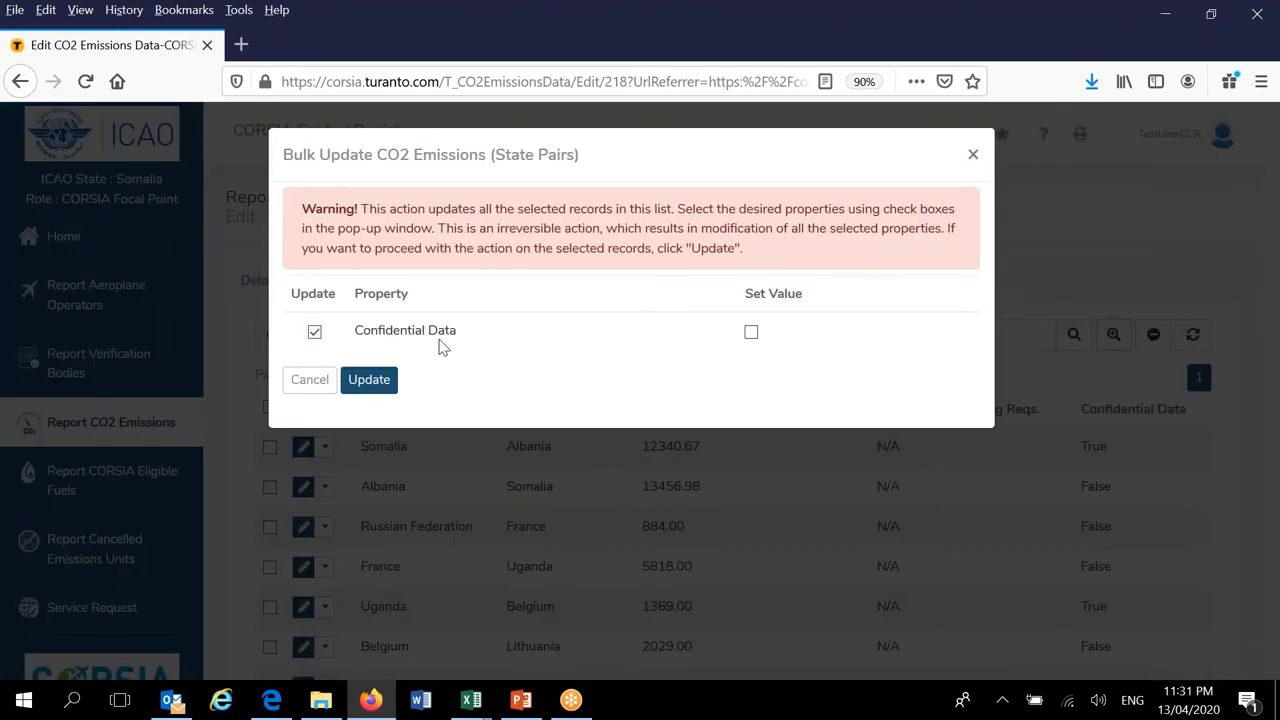
pyautogui.click(751, 335)
pyautogui.click(375, 385)
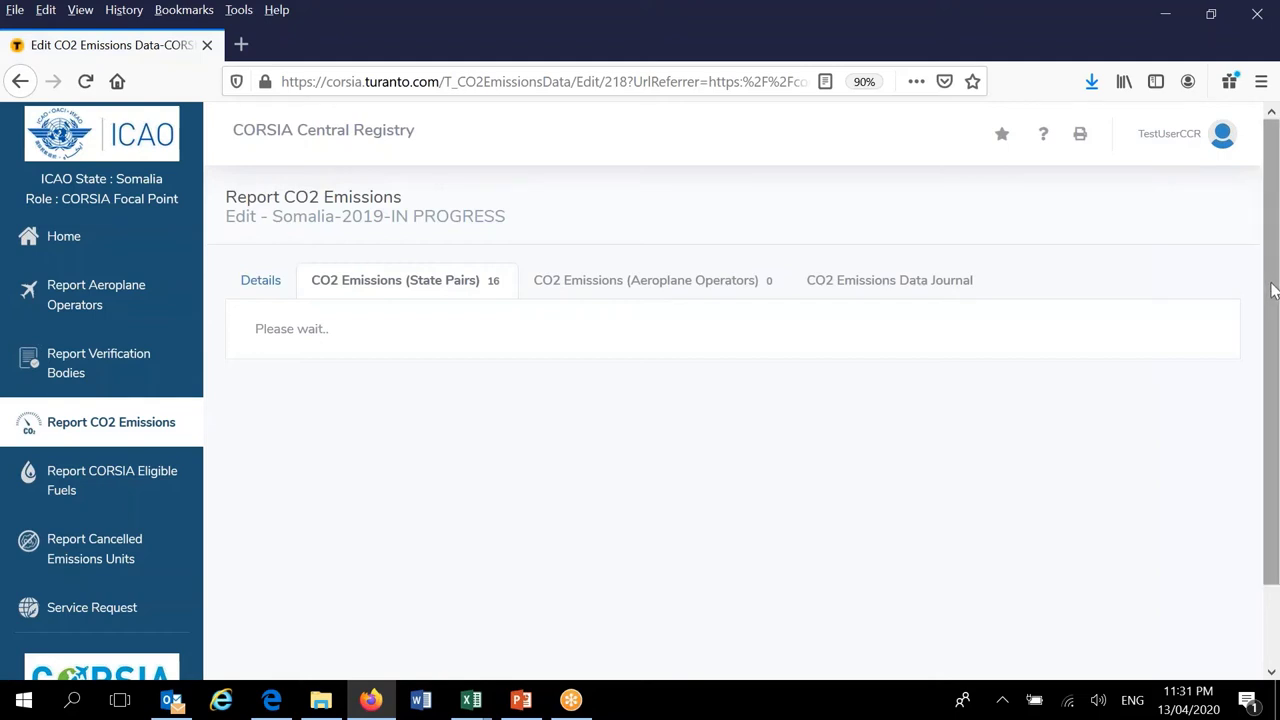
# - Check the Confidential Data values of the bulk-updated rows in the state pairs list
pyautogui.moveTo(1273, 289); pyautogui.dragTo(1275, 537)
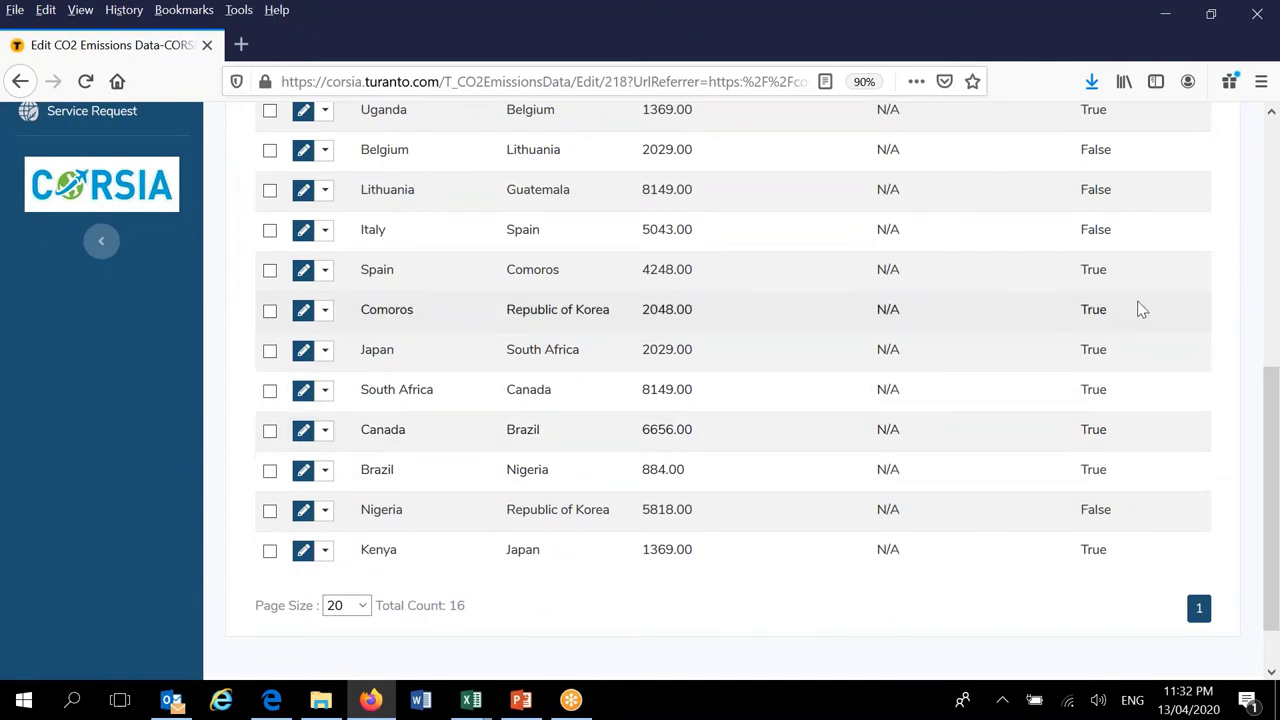
pyautogui.moveTo(1268, 495); pyautogui.dragTo(1266, 332)
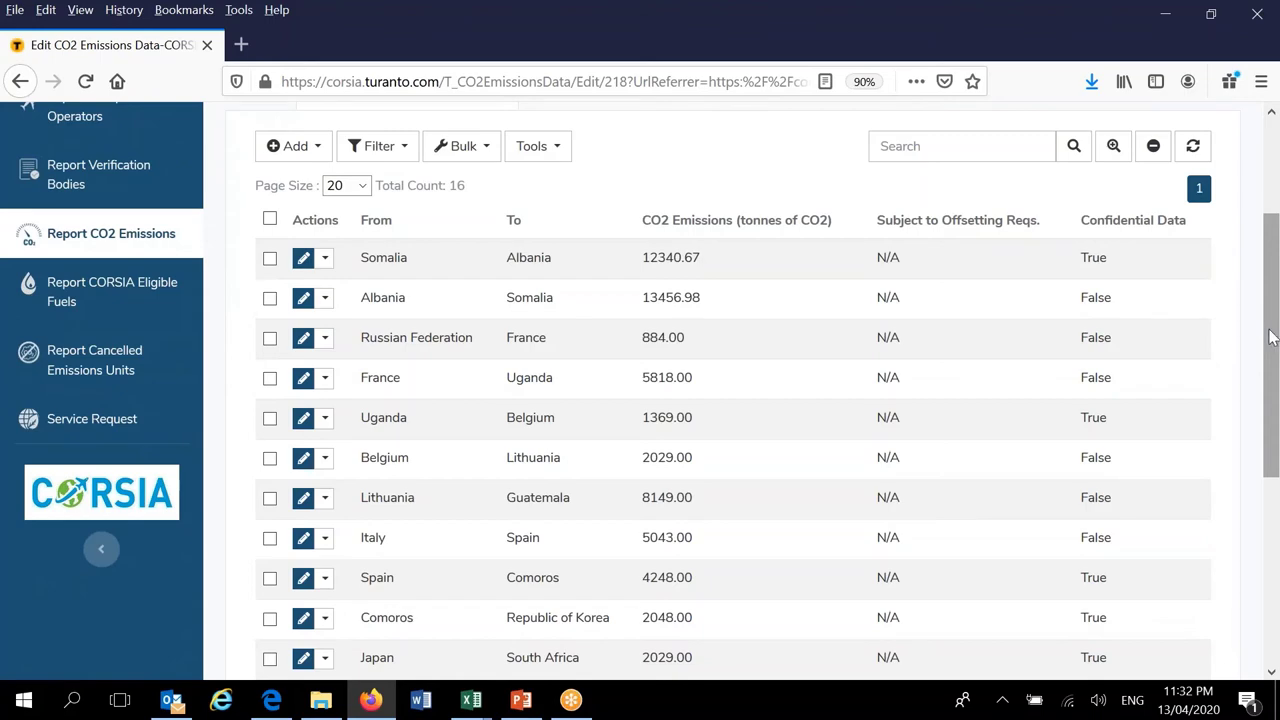
pyautogui.moveTo(1271, 340); pyautogui.dragTo(1277, 247)
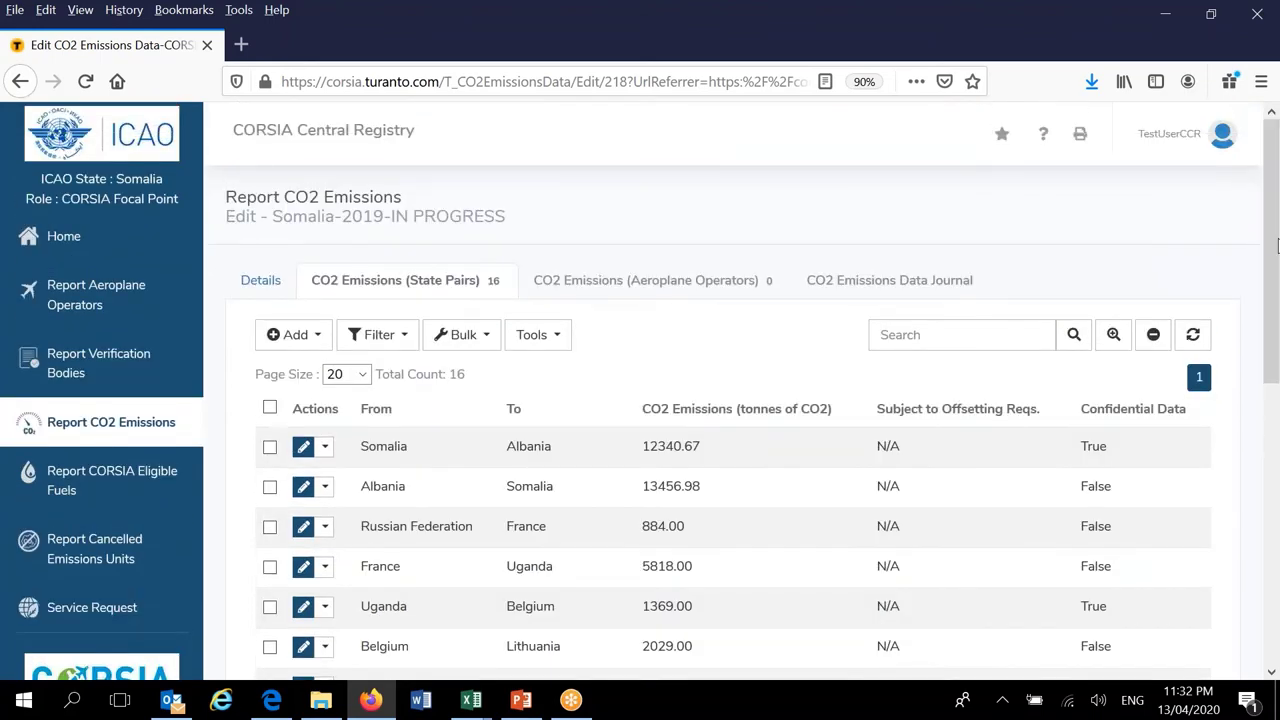
# - Open the report's details and examine the total CO2 emissions for state pairs and the data status section
pyautogui.click(253, 285)
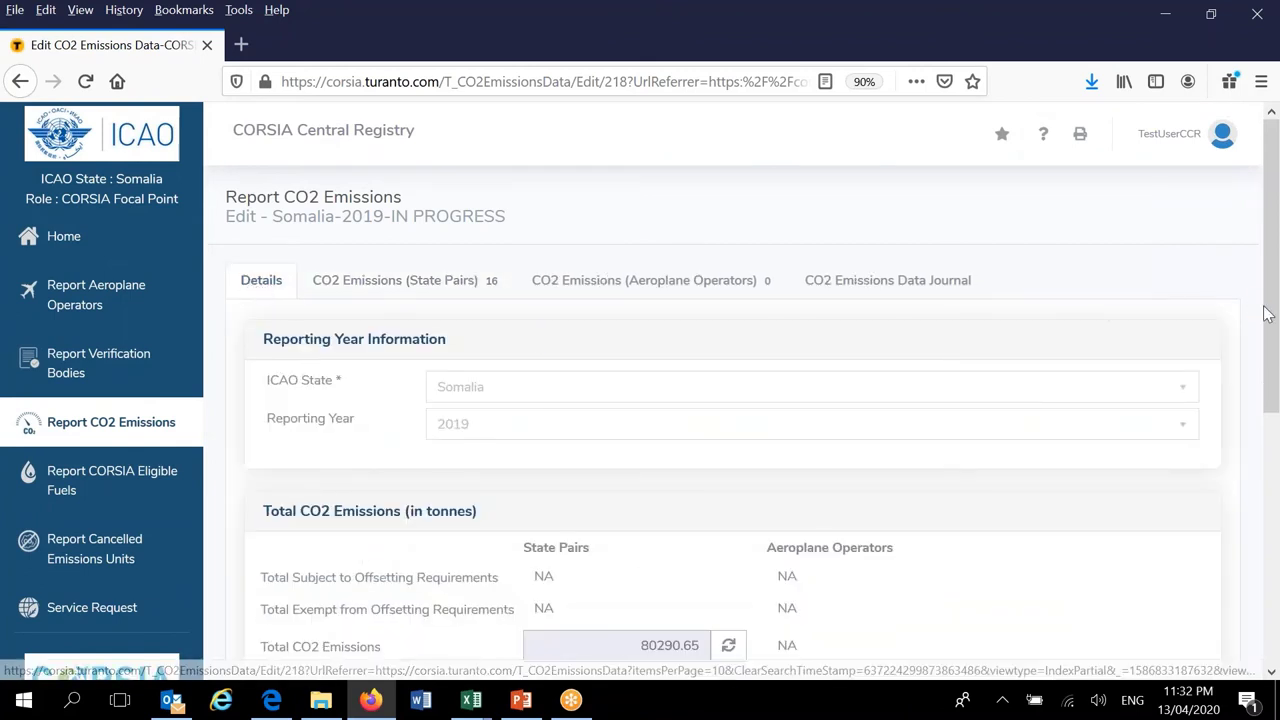
pyautogui.moveTo(1268, 280); pyautogui.dragTo(1275, 345)
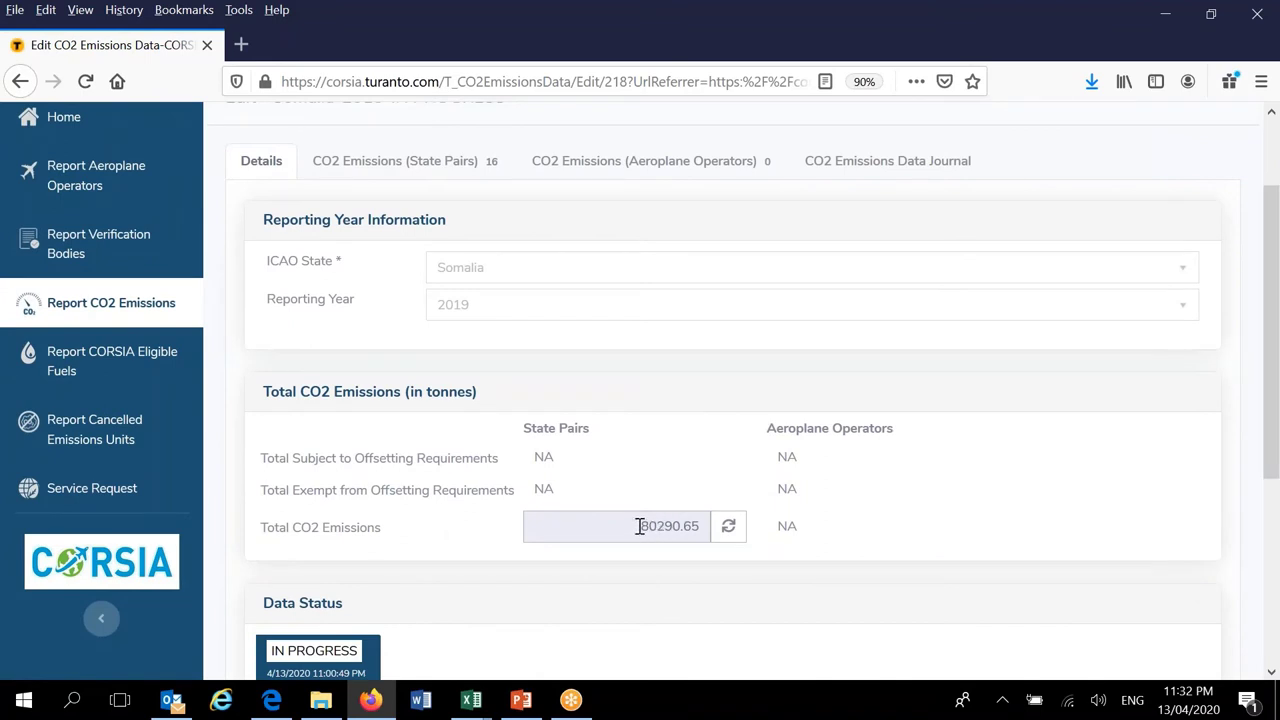
pyautogui.moveTo(640, 526); pyautogui.dragTo(705, 526)
pyautogui.click(705, 526)
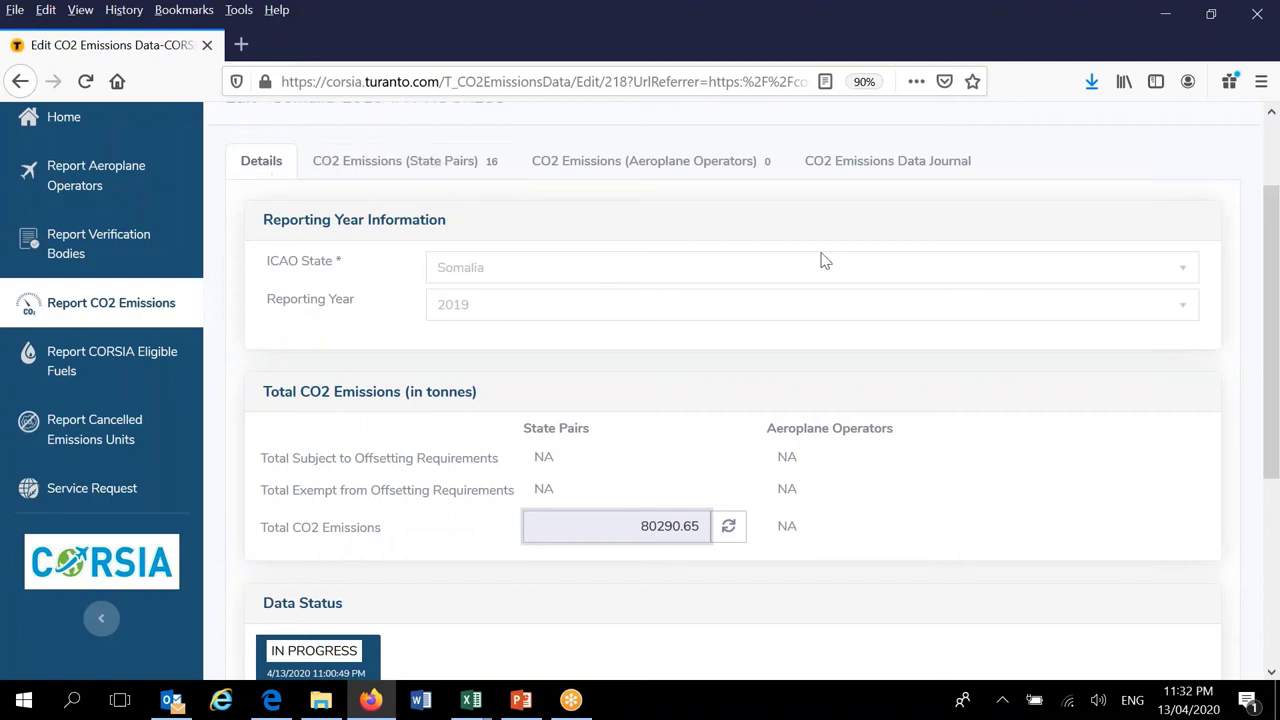
pyautogui.scroll(-2, 1268, 344)
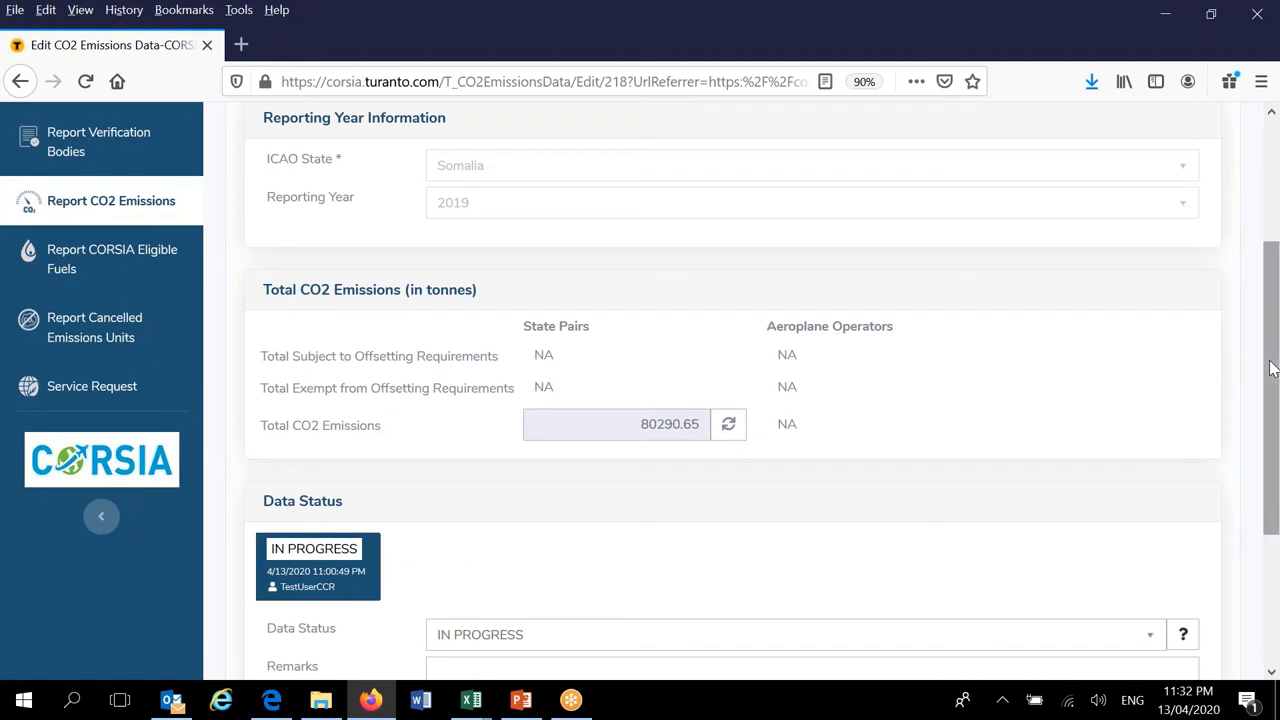
# - Return to the CO2 emissions report list and examine the actions available for the Somalia 2019 report
pyautogui.moveTo(1272, 368); pyautogui.dragTo(1272, 251)
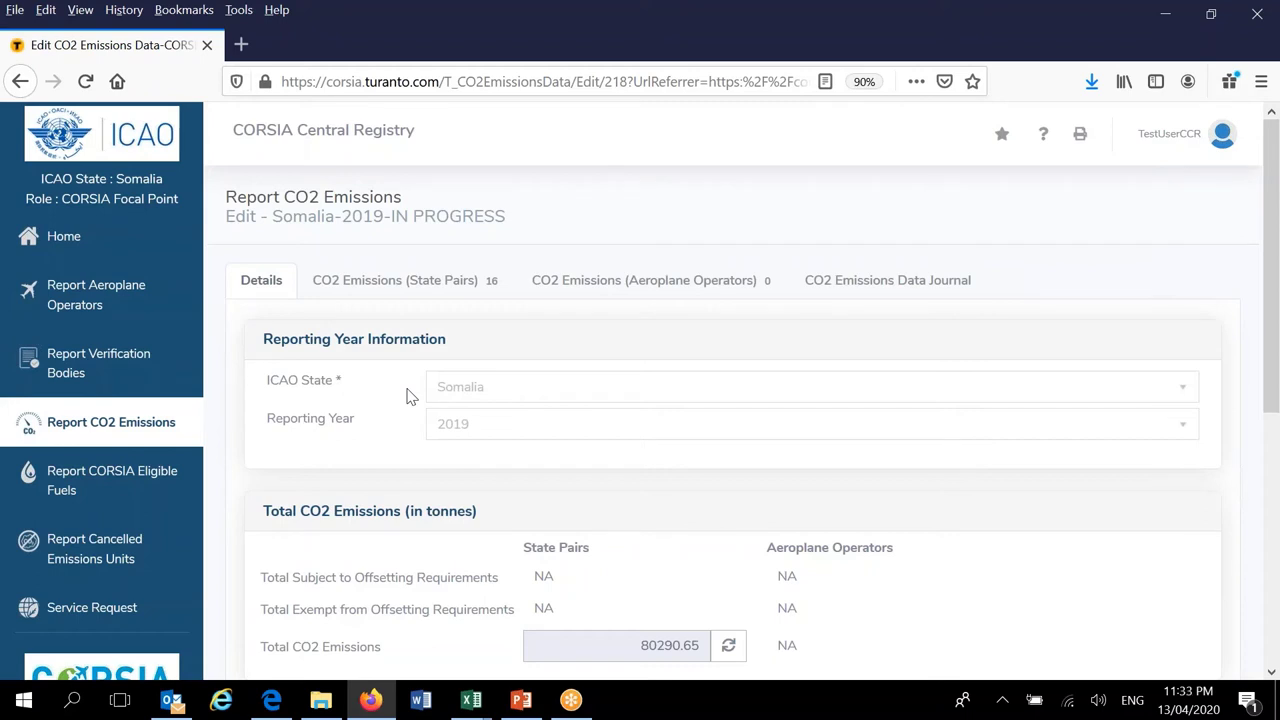
pyautogui.click(116, 428)
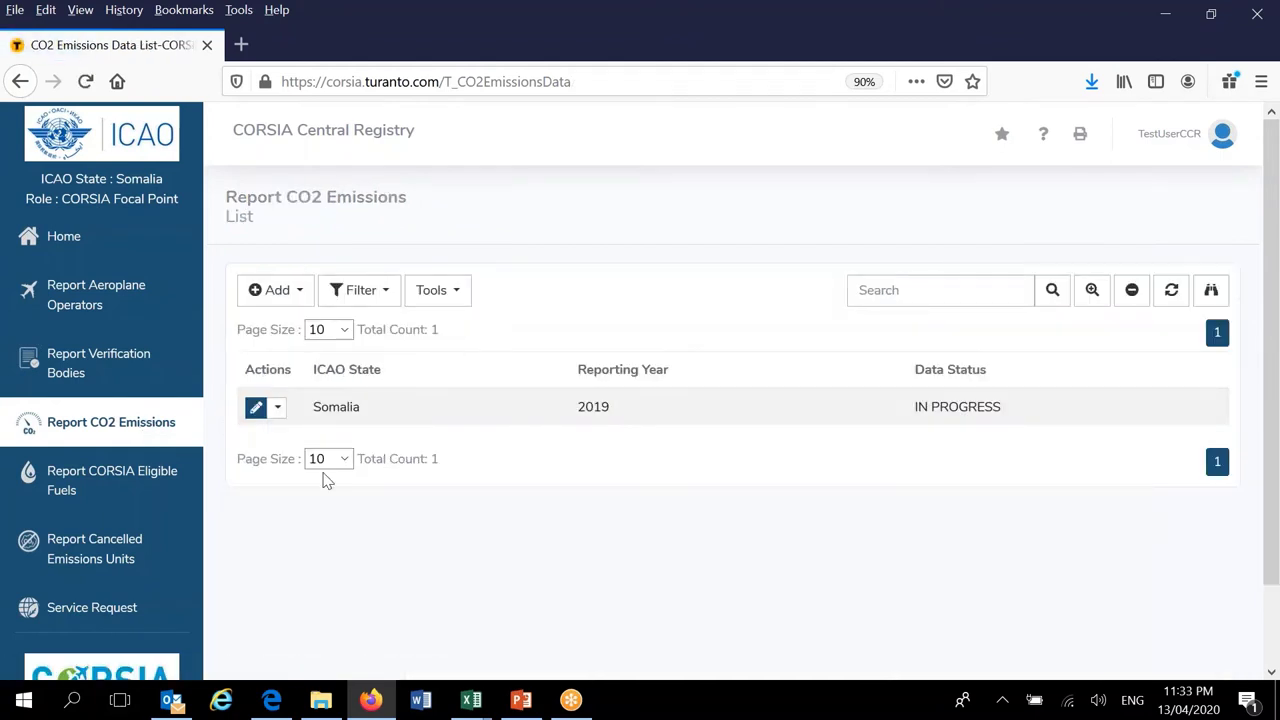
pyautogui.click(278, 407)
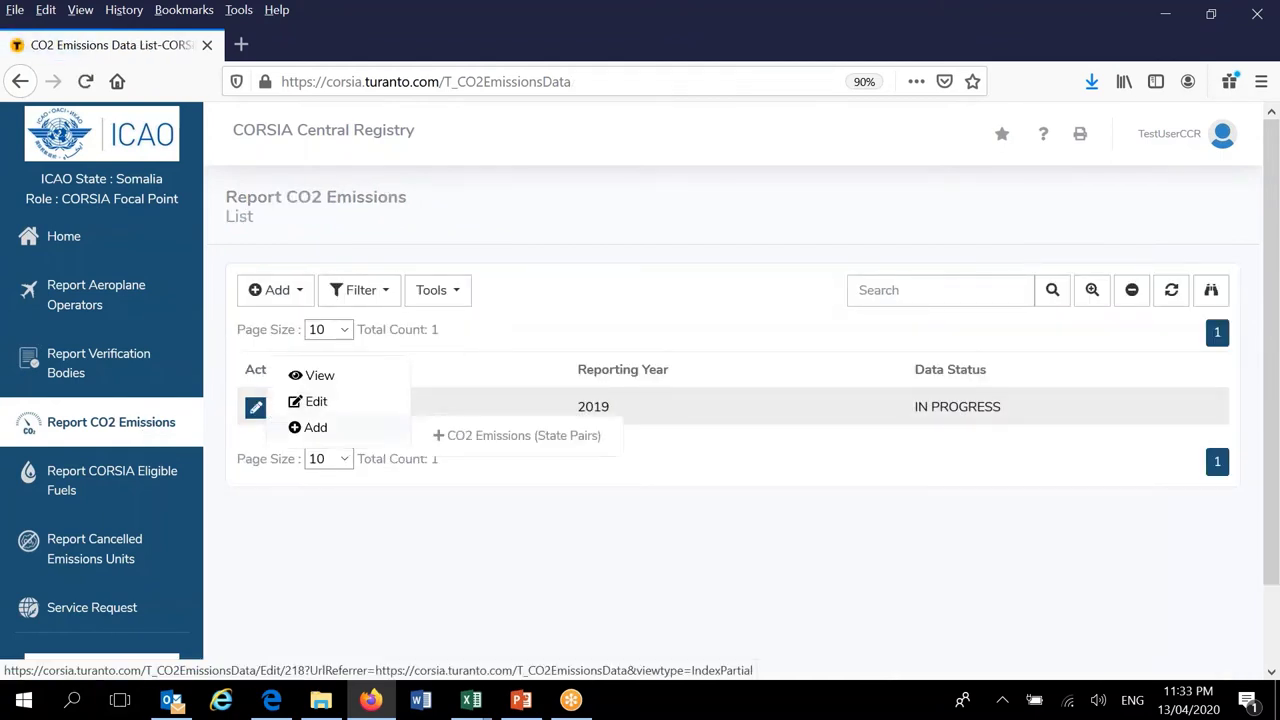
pyautogui.click(278, 495)
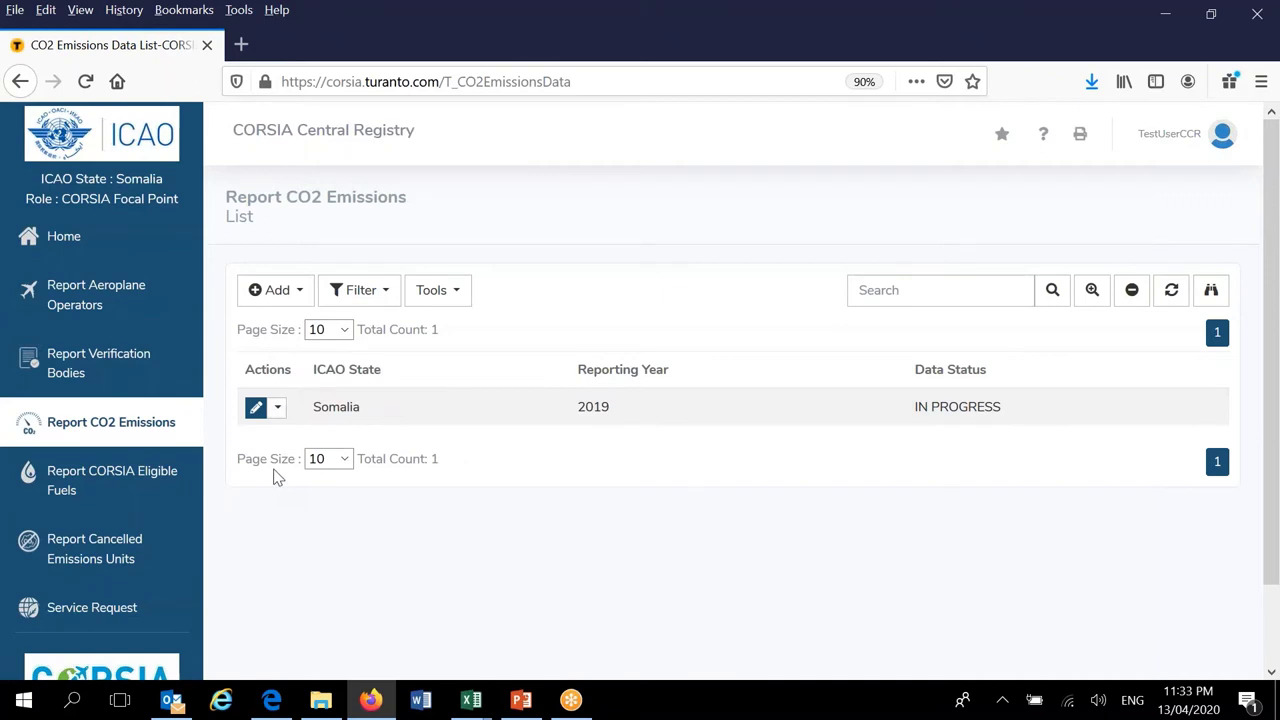
pyautogui.click(279, 409)
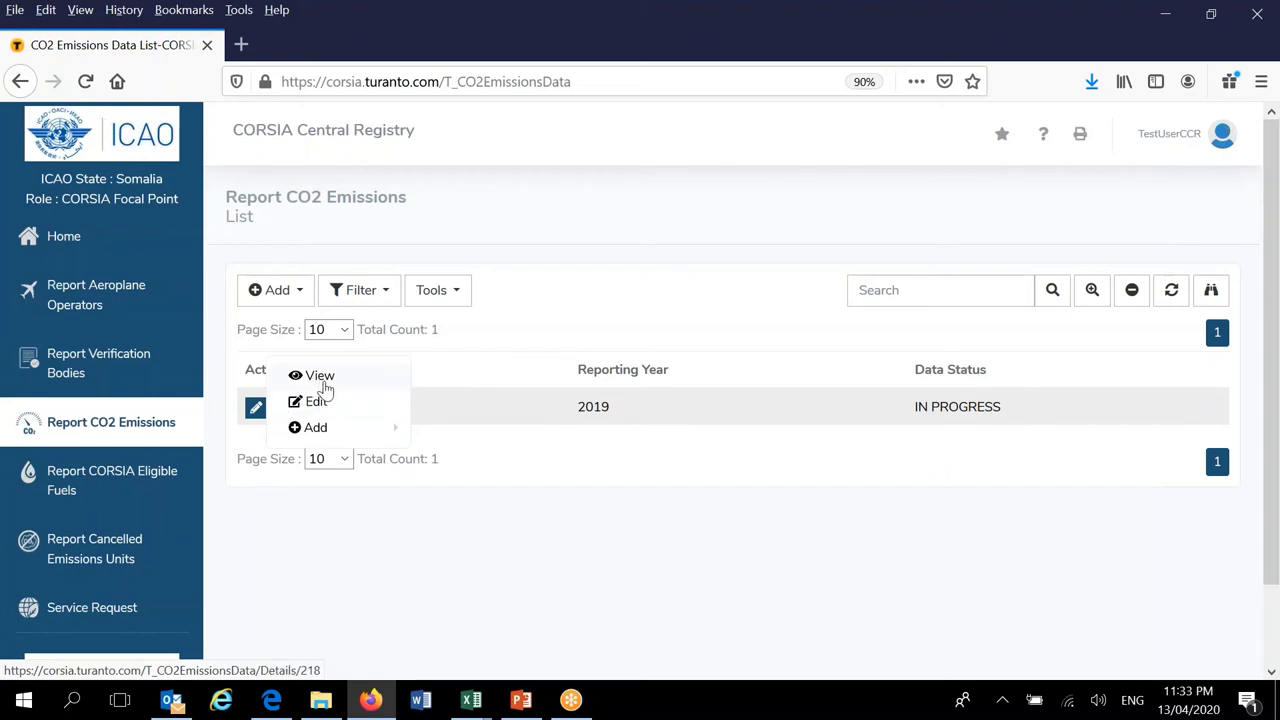
pyautogui.moveTo(336, 434)
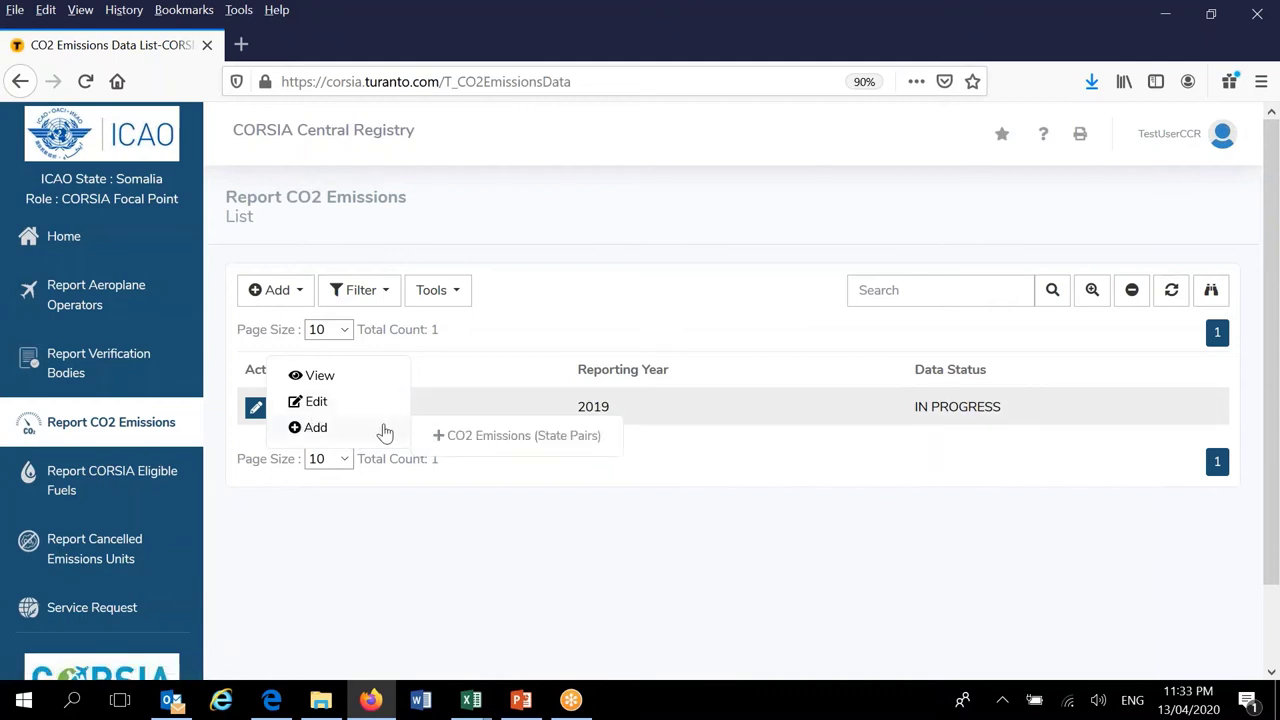
pyautogui.click(483, 534)
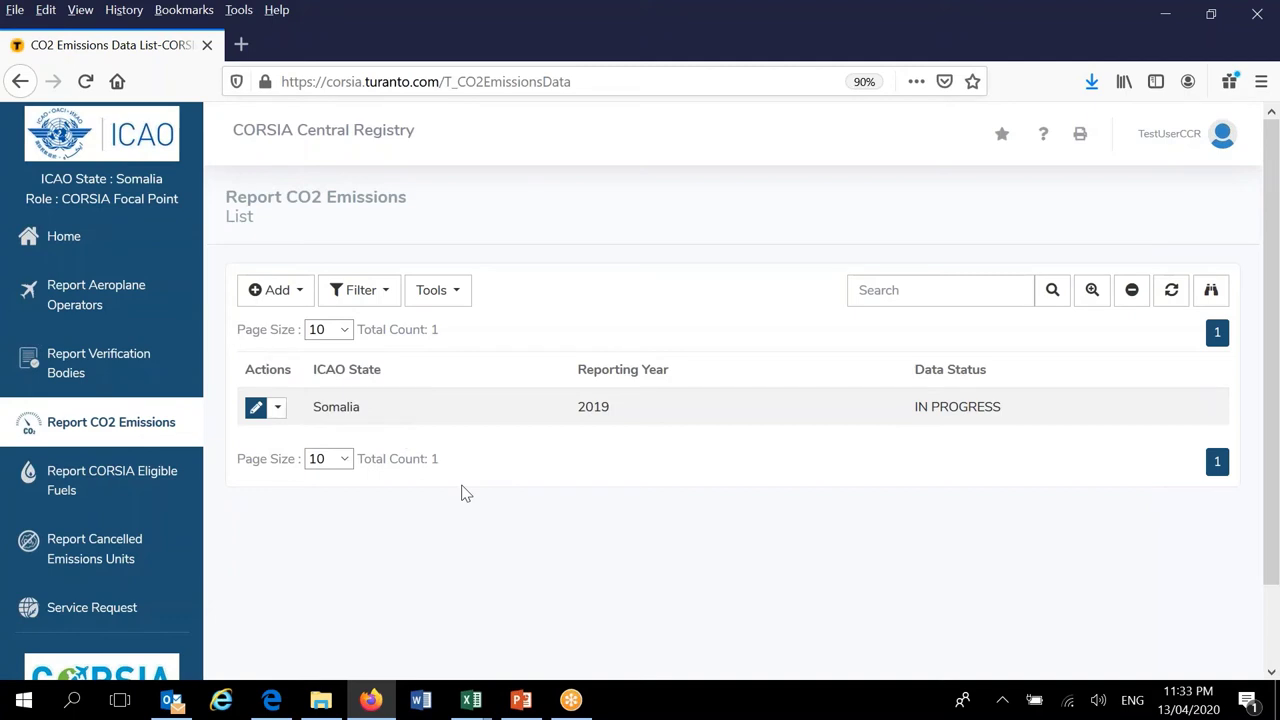
# - Open the Somalia 2019 report for editing and examine the row actions offered for the Russian Federation–France state pair
pyautogui.click(256, 410)
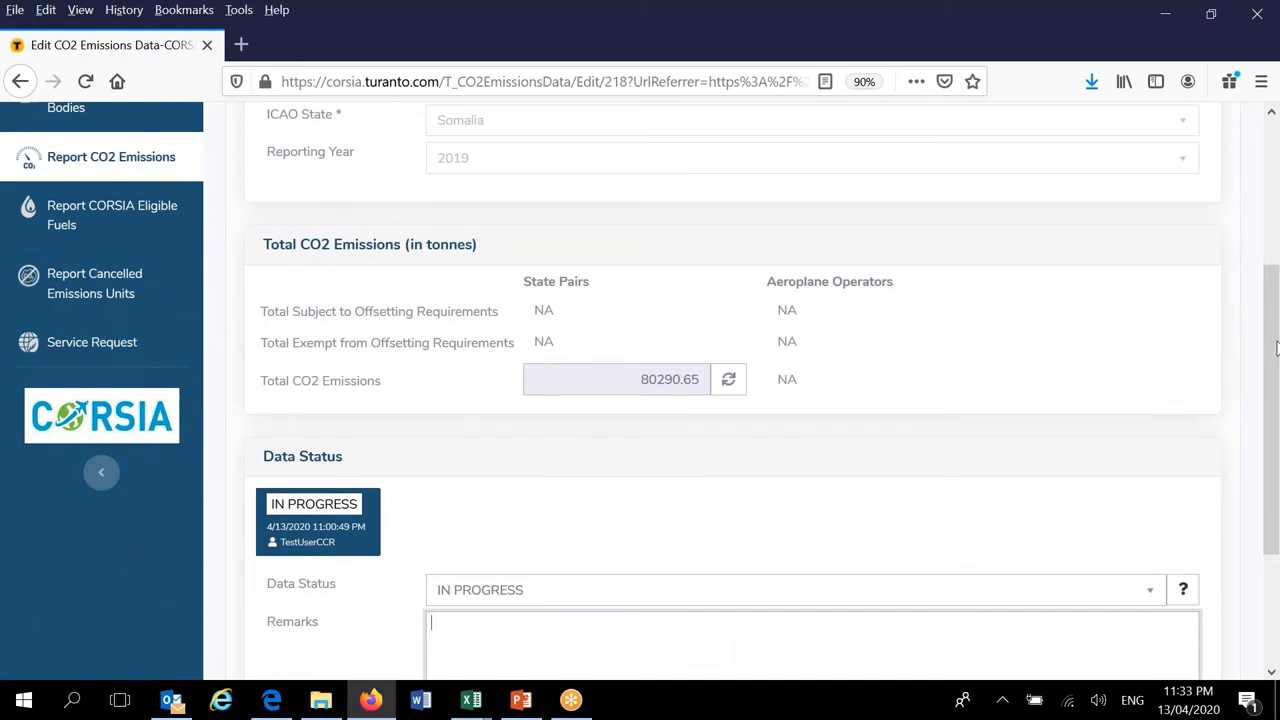
pyautogui.moveTo(1270, 346); pyautogui.dragTo(1270, 287)
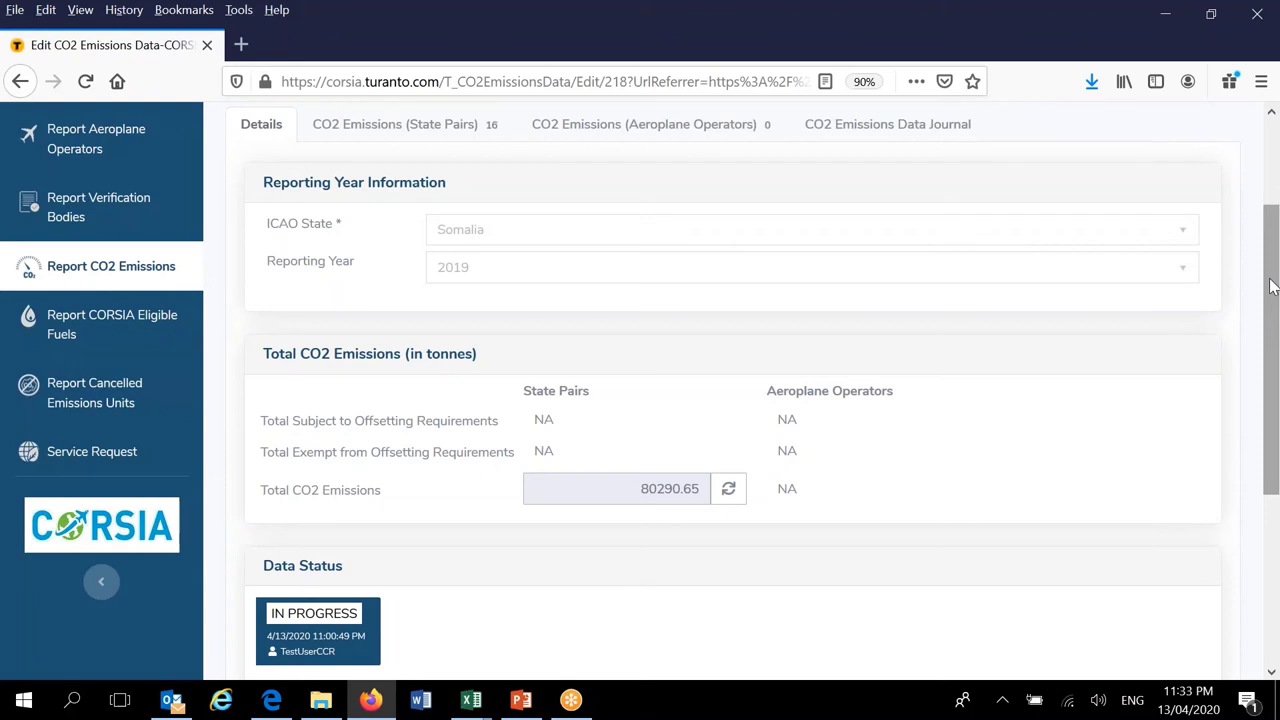
pyautogui.click(398, 125)
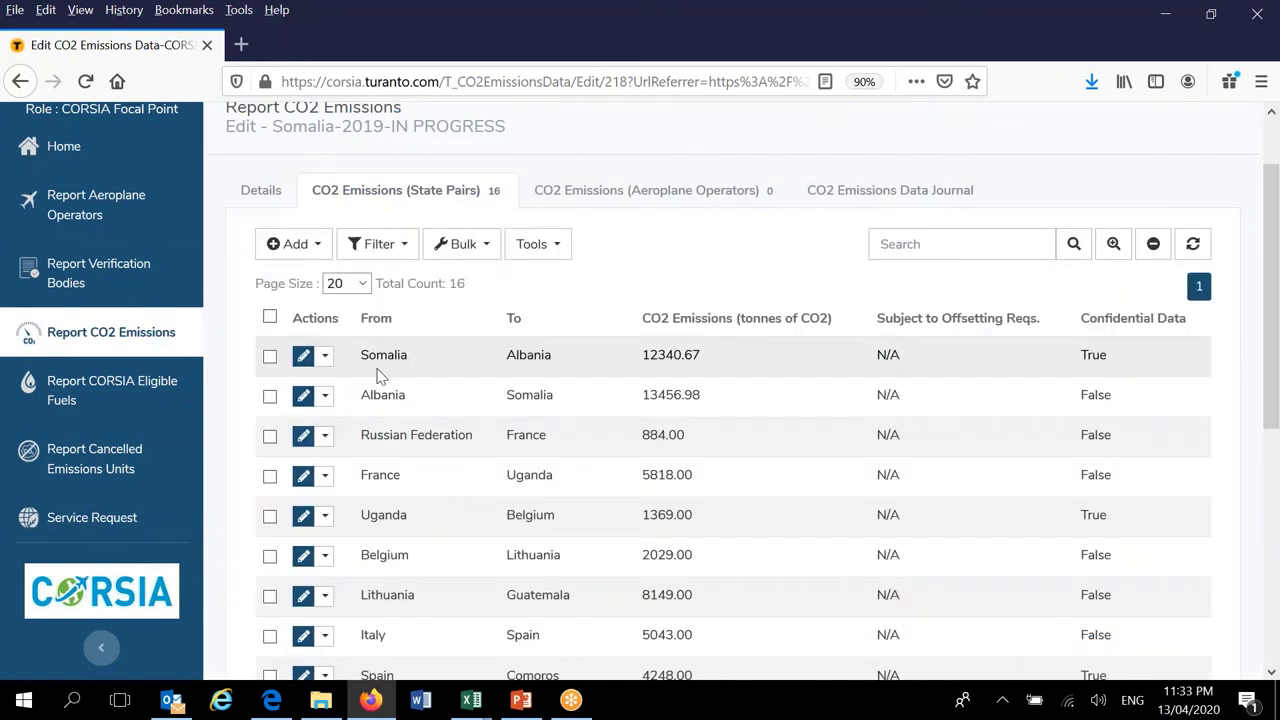
pyautogui.click(324, 438)
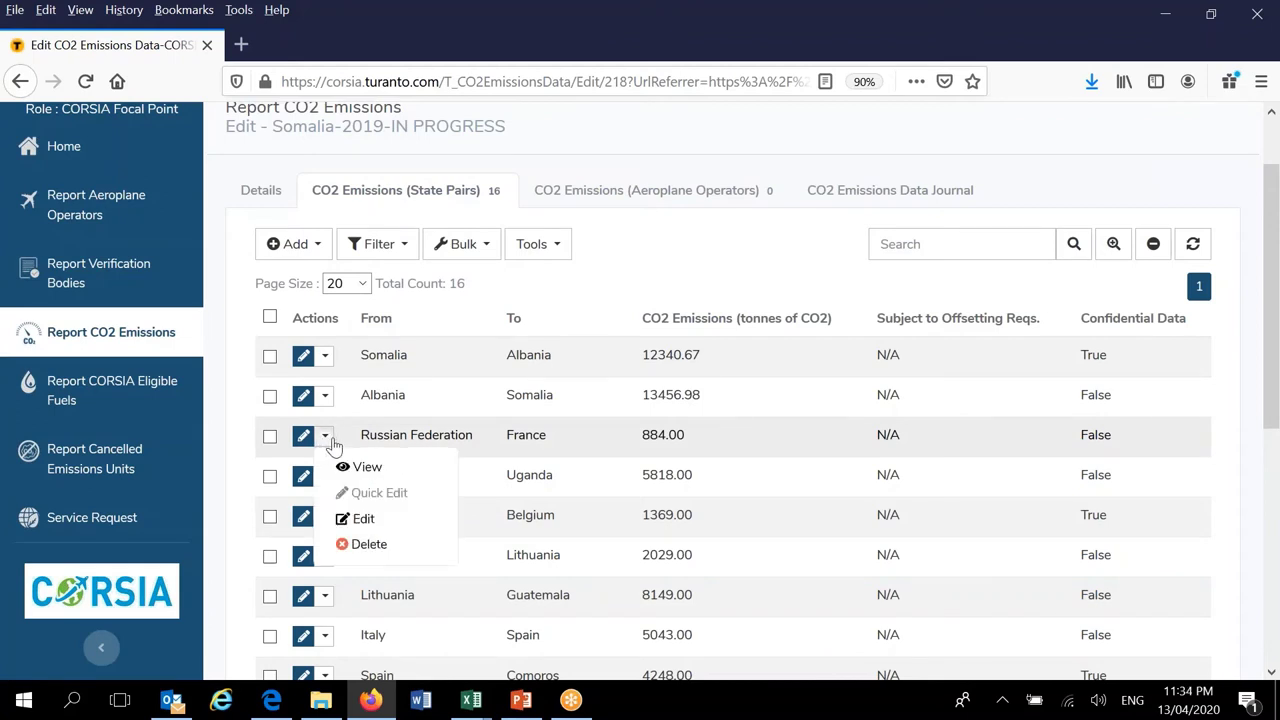
# - Examine the report's total CO2 emissions and the available Data Status options in its details without changing the status
pyautogui.click(268, 193)
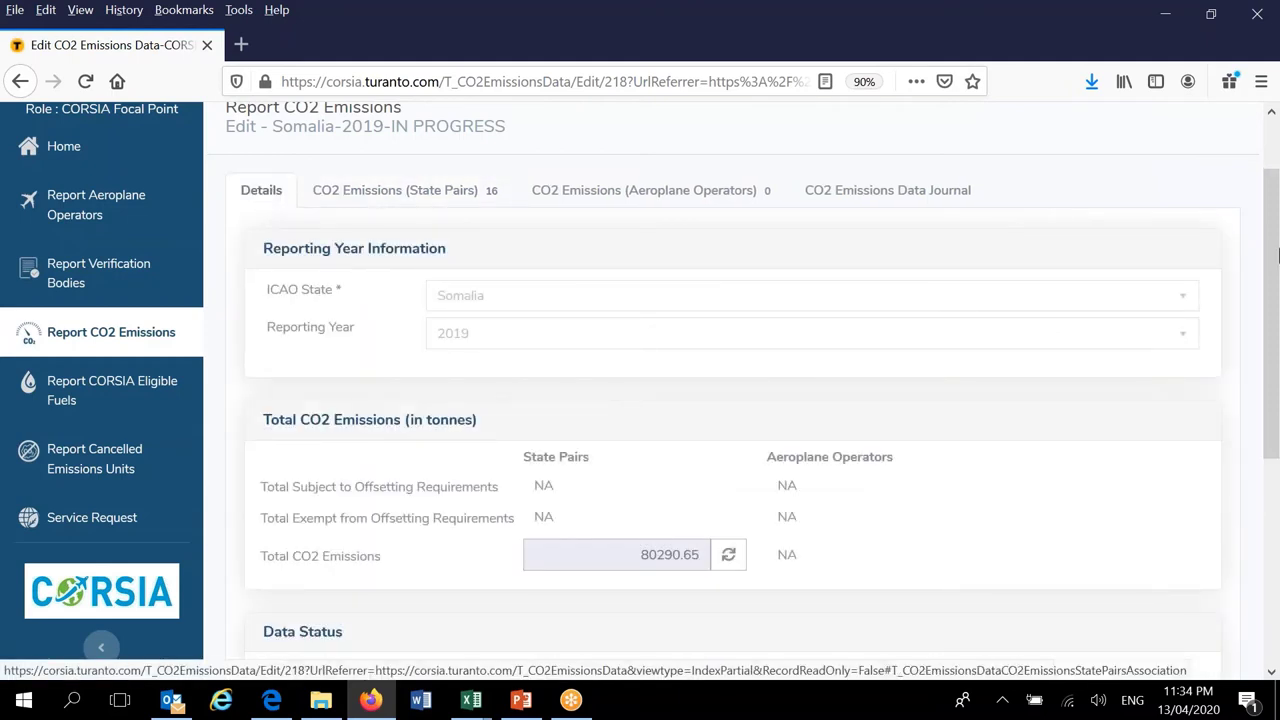
pyautogui.moveTo(1275, 300); pyautogui.dragTo(1272, 448)
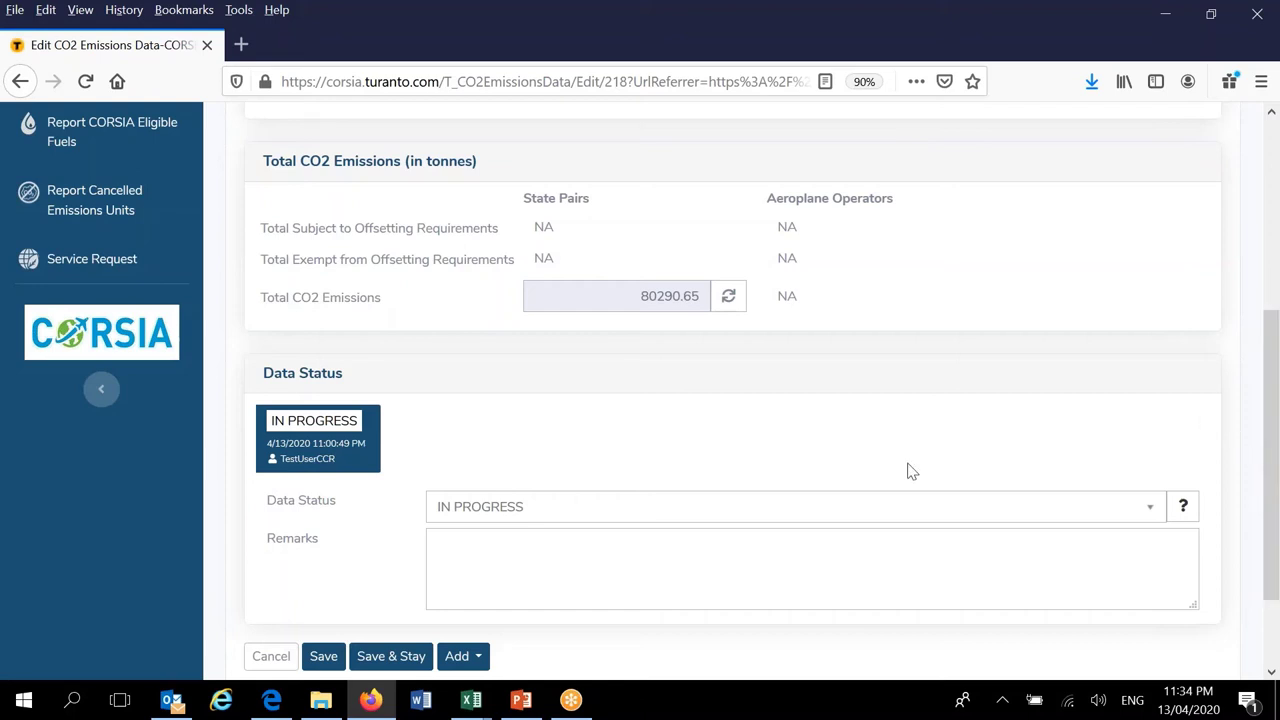
pyautogui.click(511, 509)
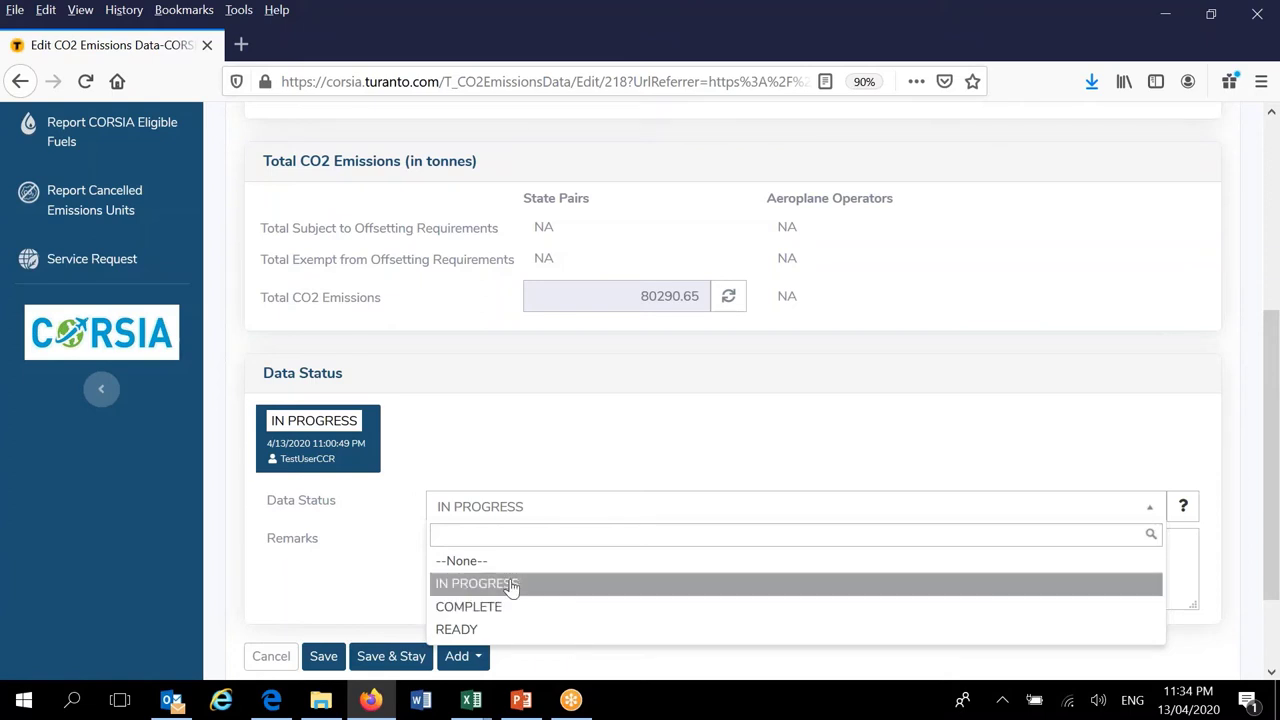
pyautogui.click(355, 566)
pyautogui.scroll(4, 1276, 405)
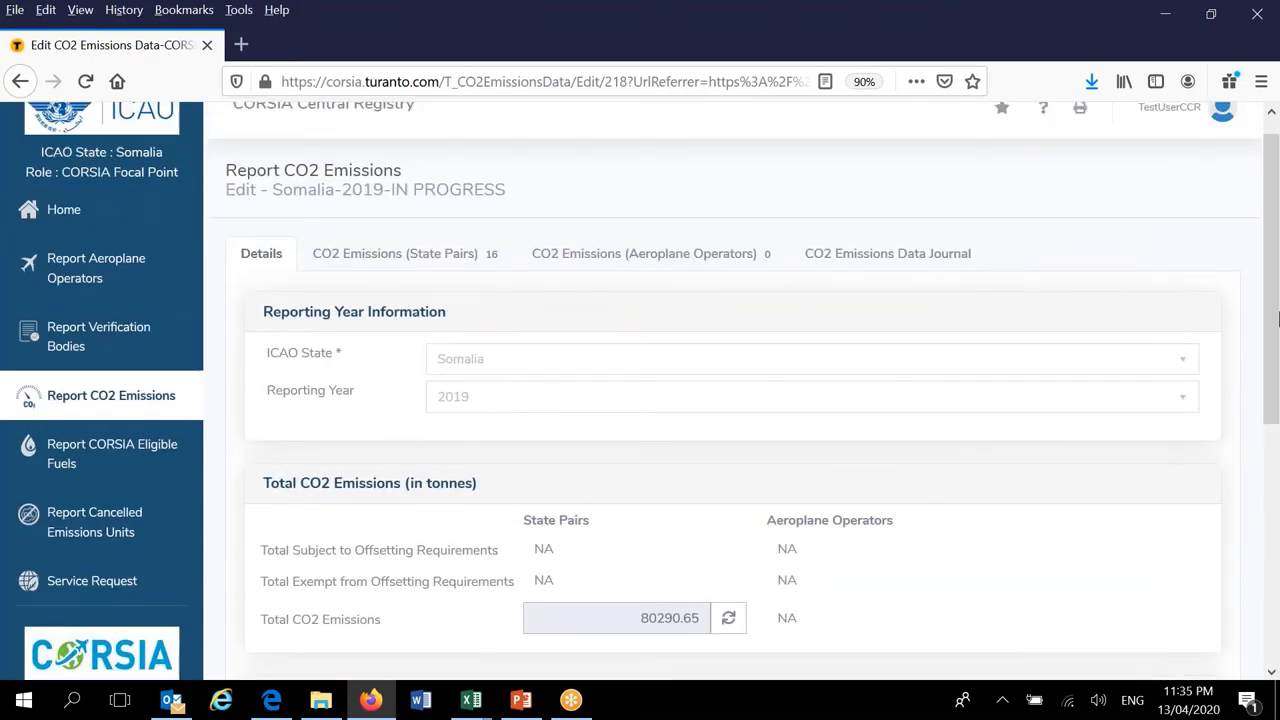
pyautogui.moveTo(1276, 305); pyautogui.dragTo(1276, 530)
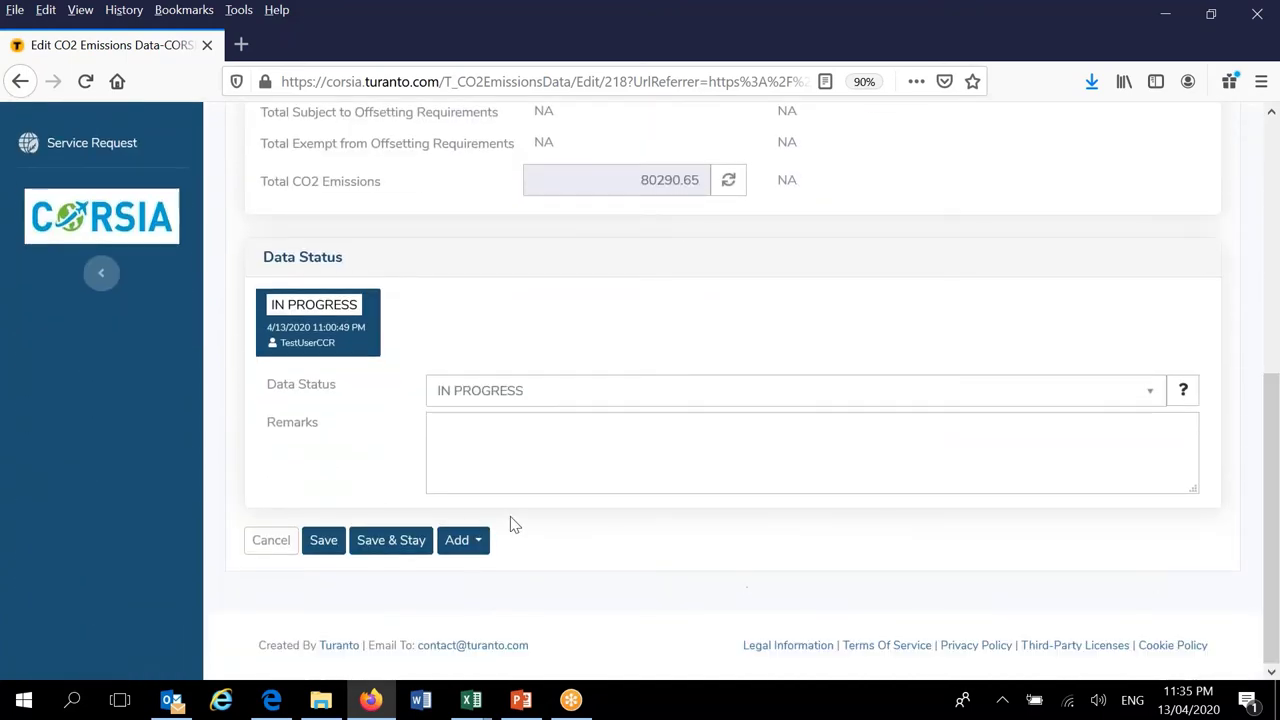
pyautogui.click(466, 398)
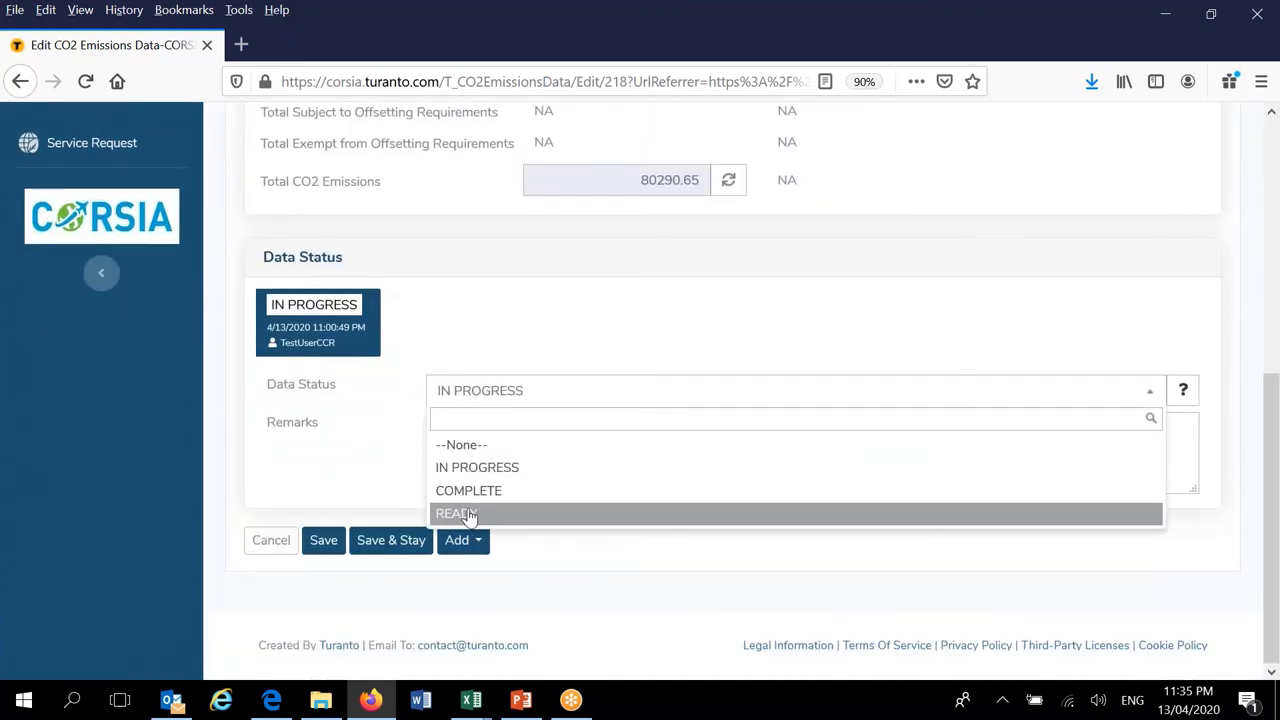
pyautogui.click(375, 415)
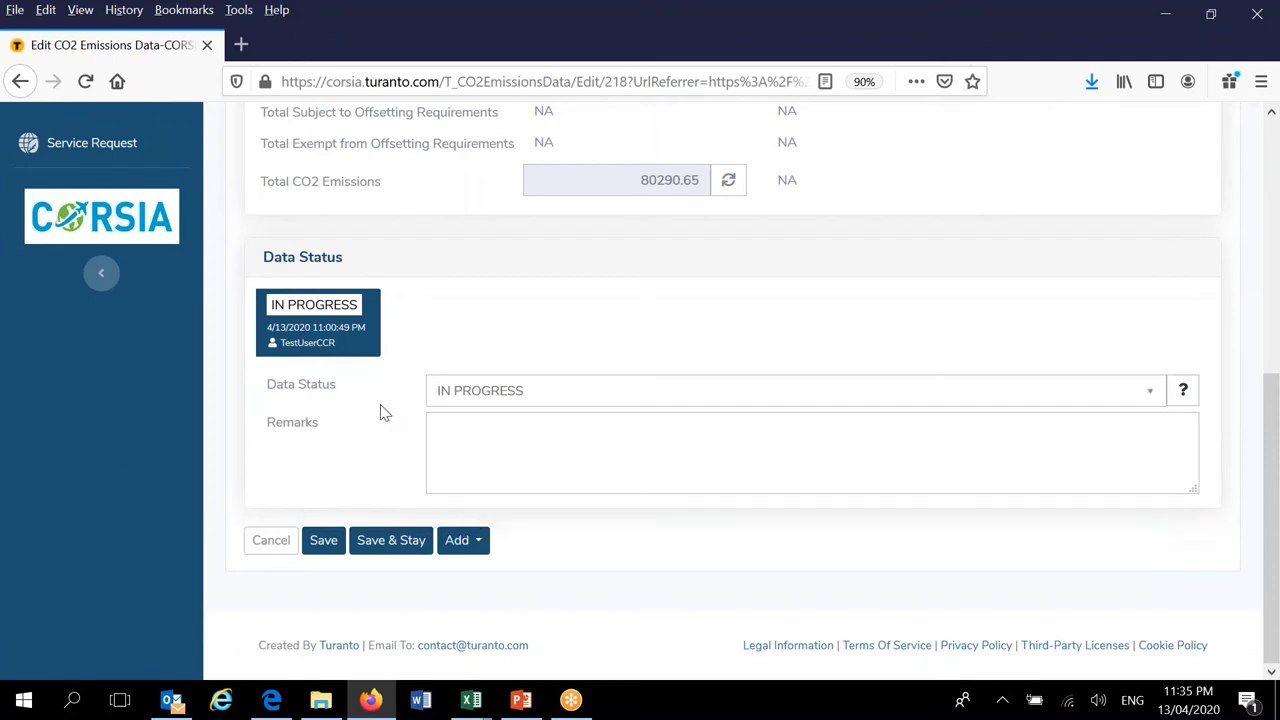
# - Set the Somalia 2019 report's Data Status to COMPLETE and save the report
pyautogui.click(472, 396)
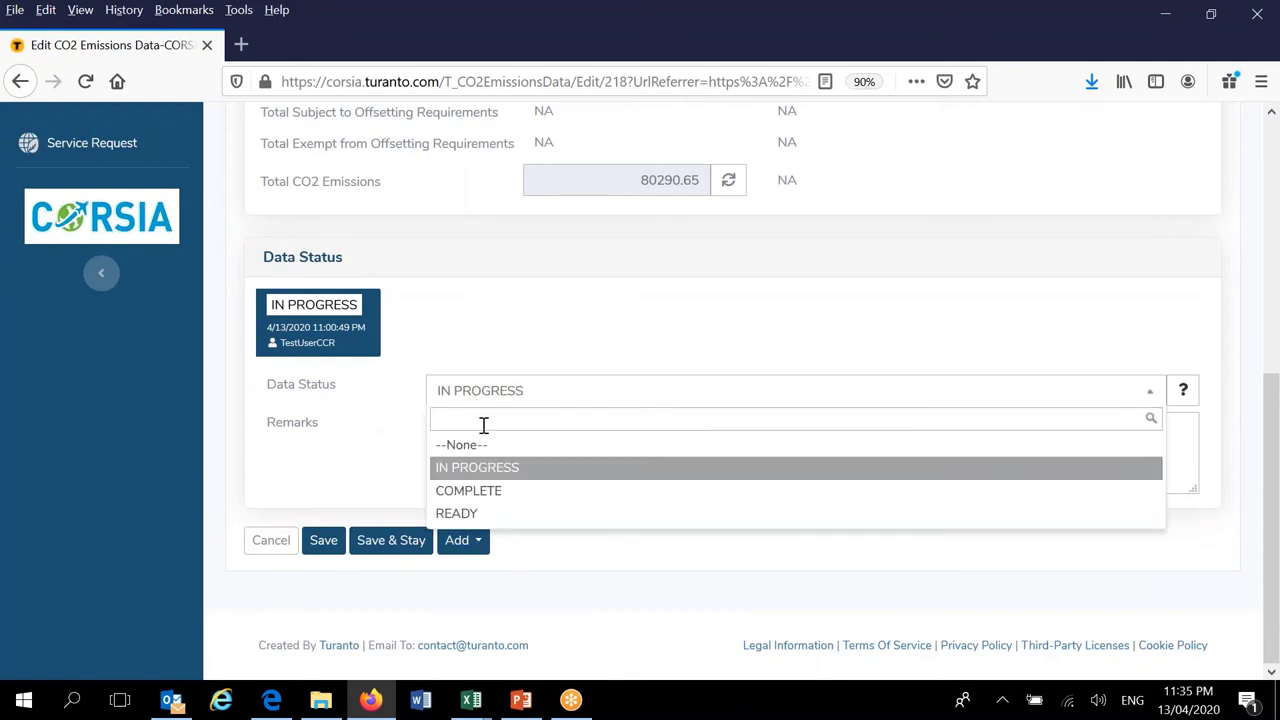
pyautogui.click(478, 493)
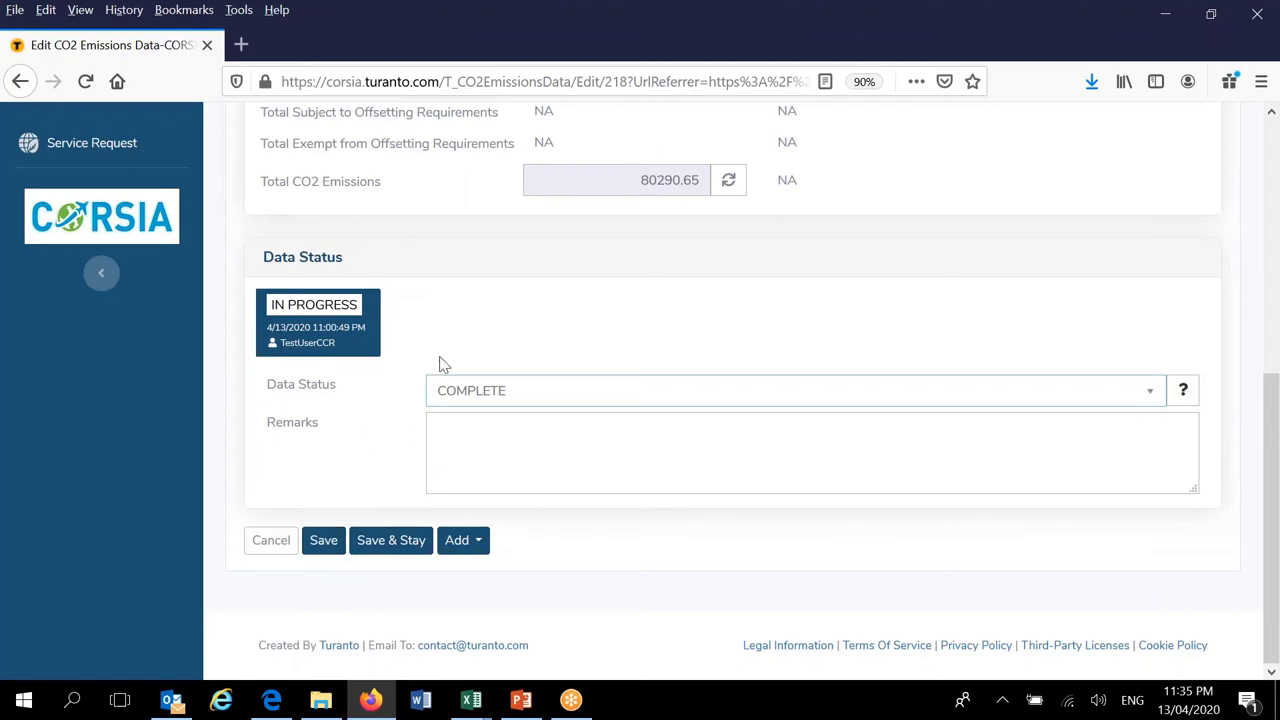
pyautogui.click(325, 543)
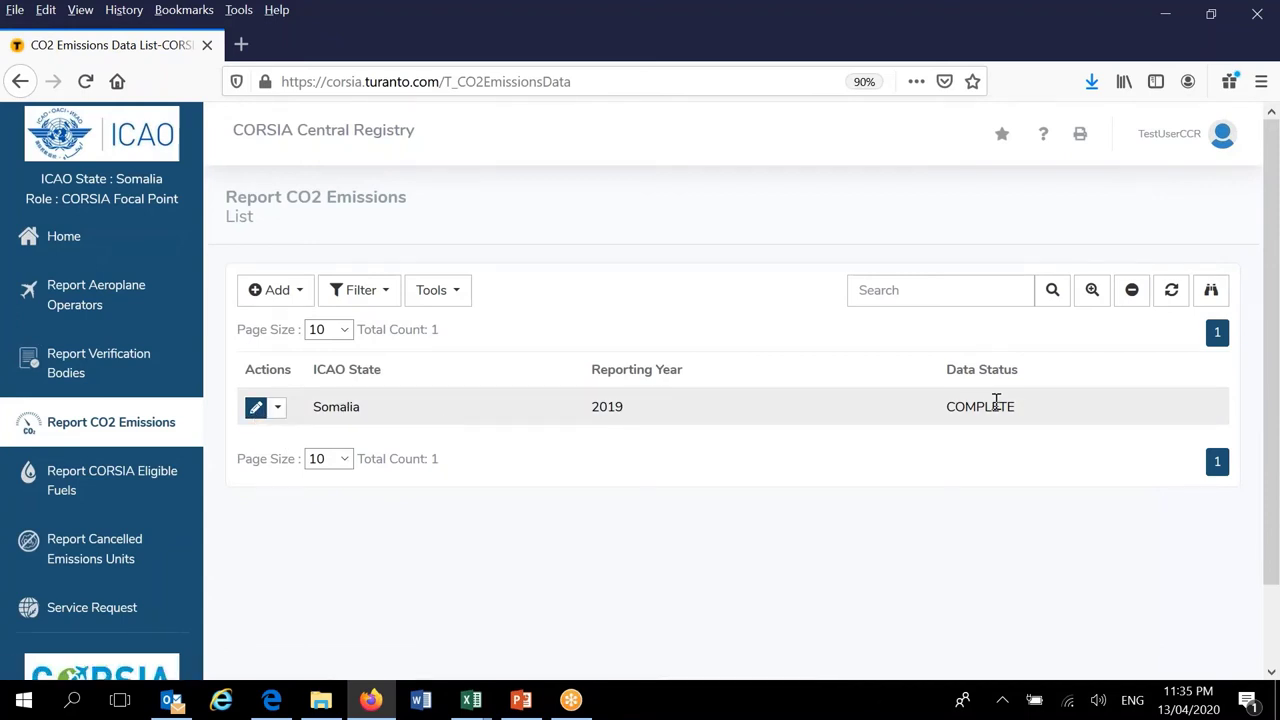
# - Reopen the Somalia 2019 report, change its Data Status to READY, and save it, accepting the read-only confirmation
pyautogui.click(256, 409)
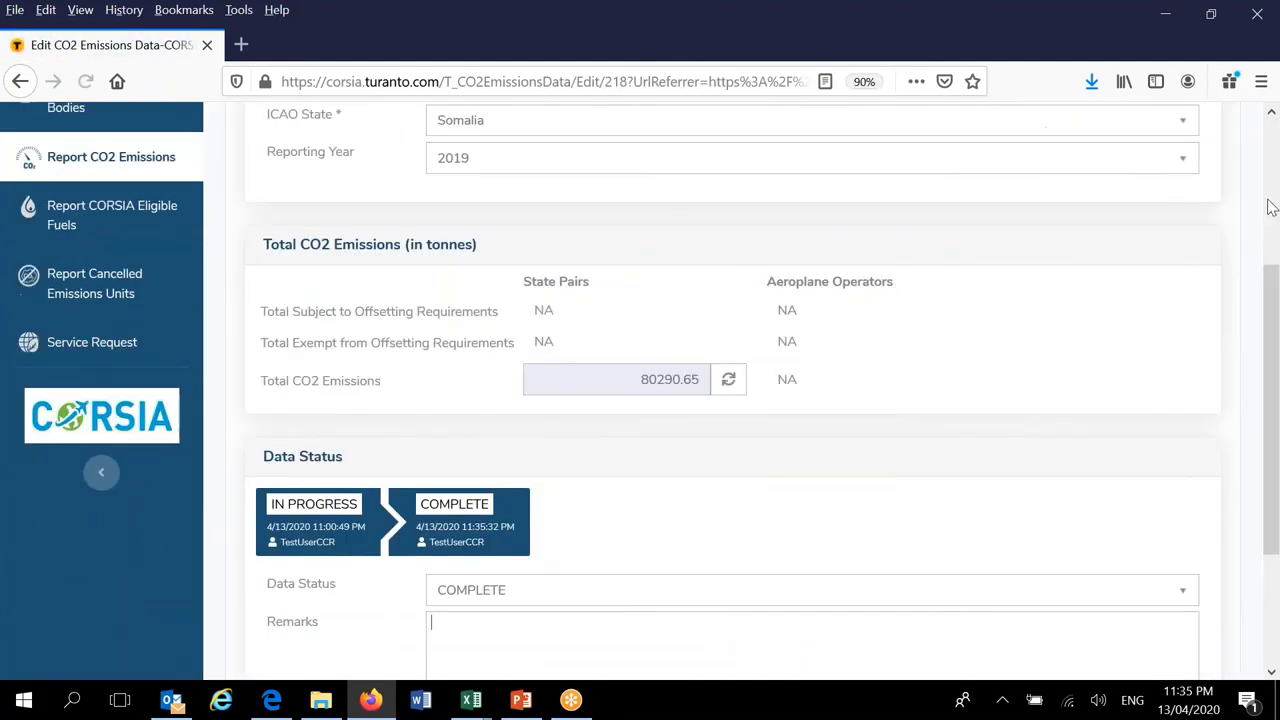
pyautogui.scroll(-3, 1273, 316)
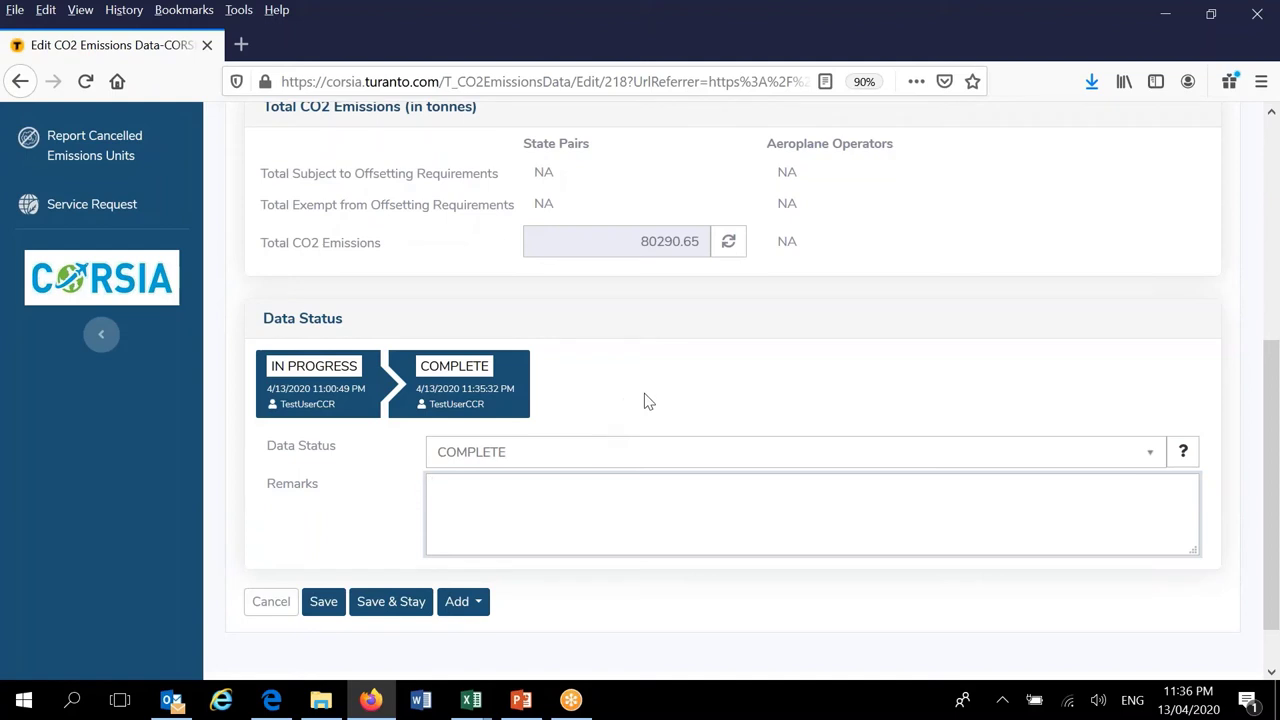
pyautogui.moveTo(1272, 378); pyautogui.dragTo(1274, 322)
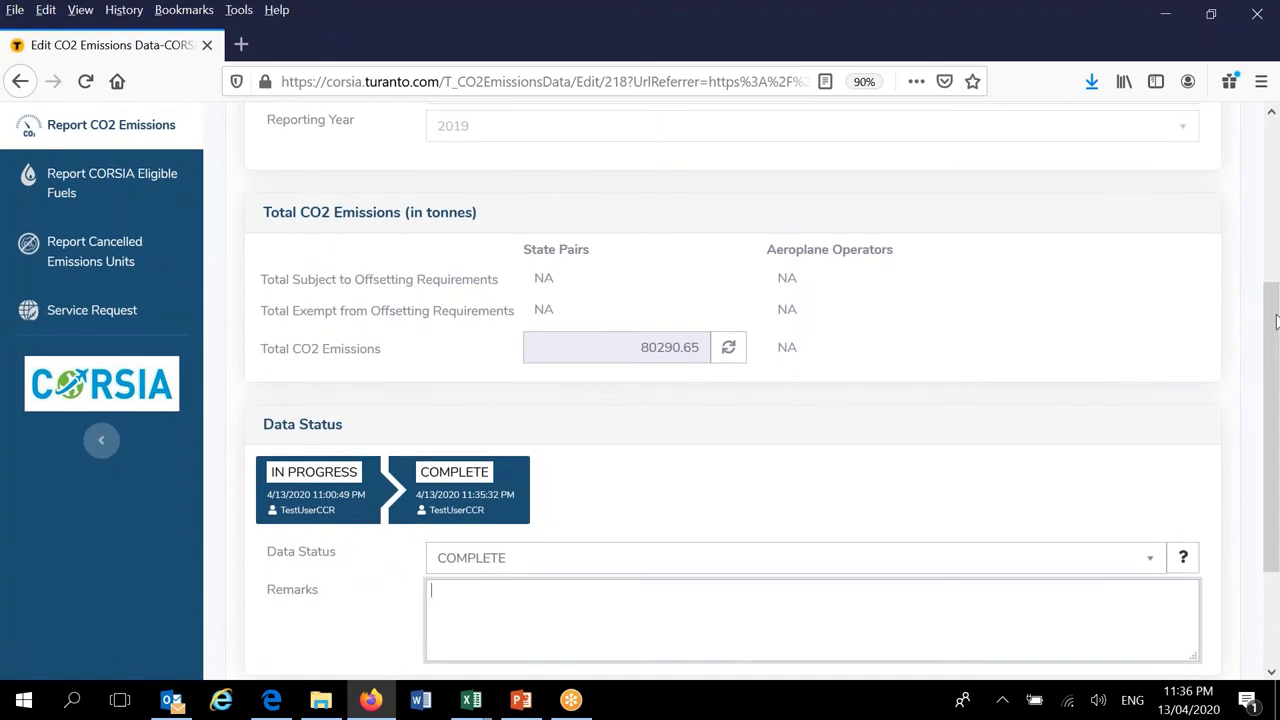
pyautogui.moveTo(1268, 330); pyautogui.dragTo(1268, 405)
pyautogui.click(515, 422)
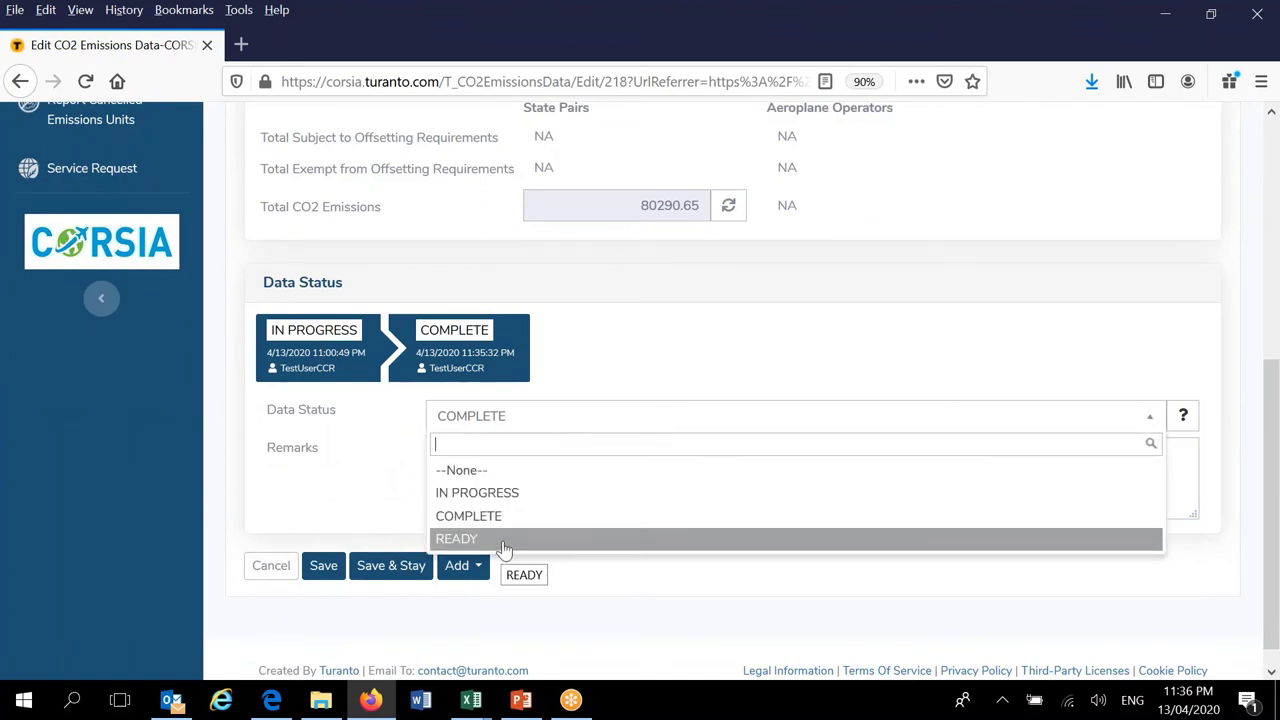
pyautogui.click(504, 540)
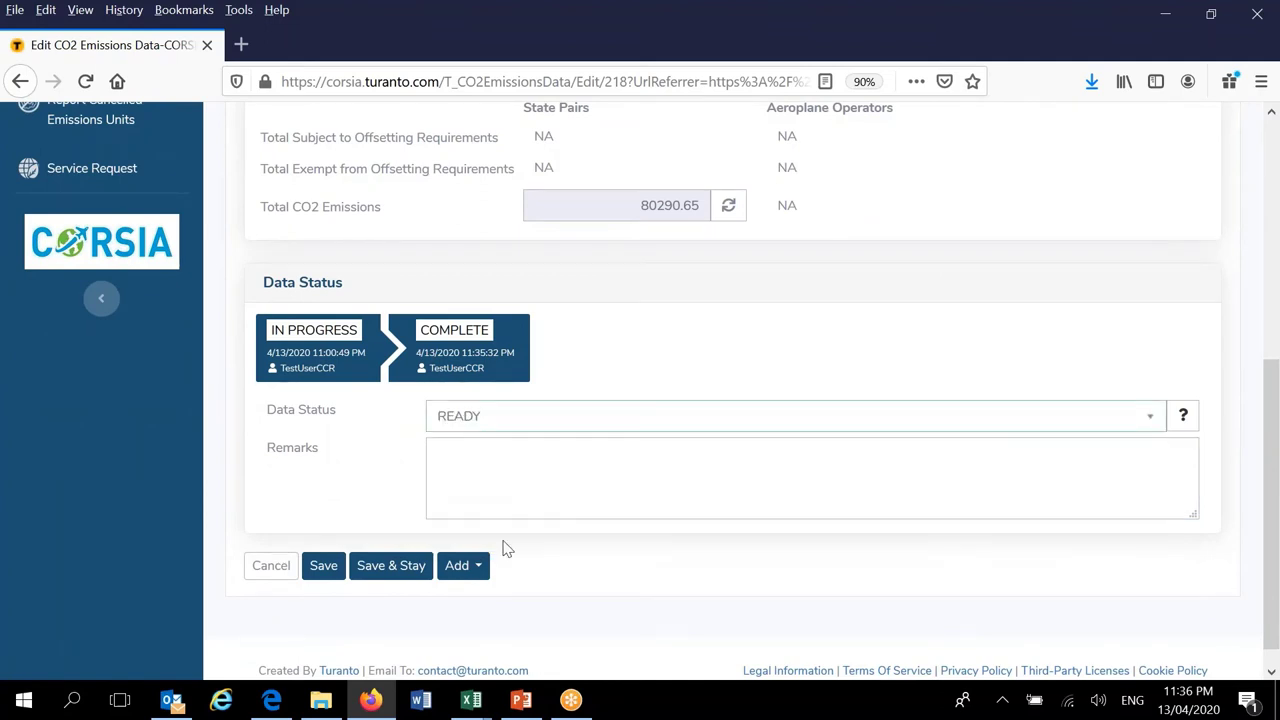
pyautogui.click(321, 570)
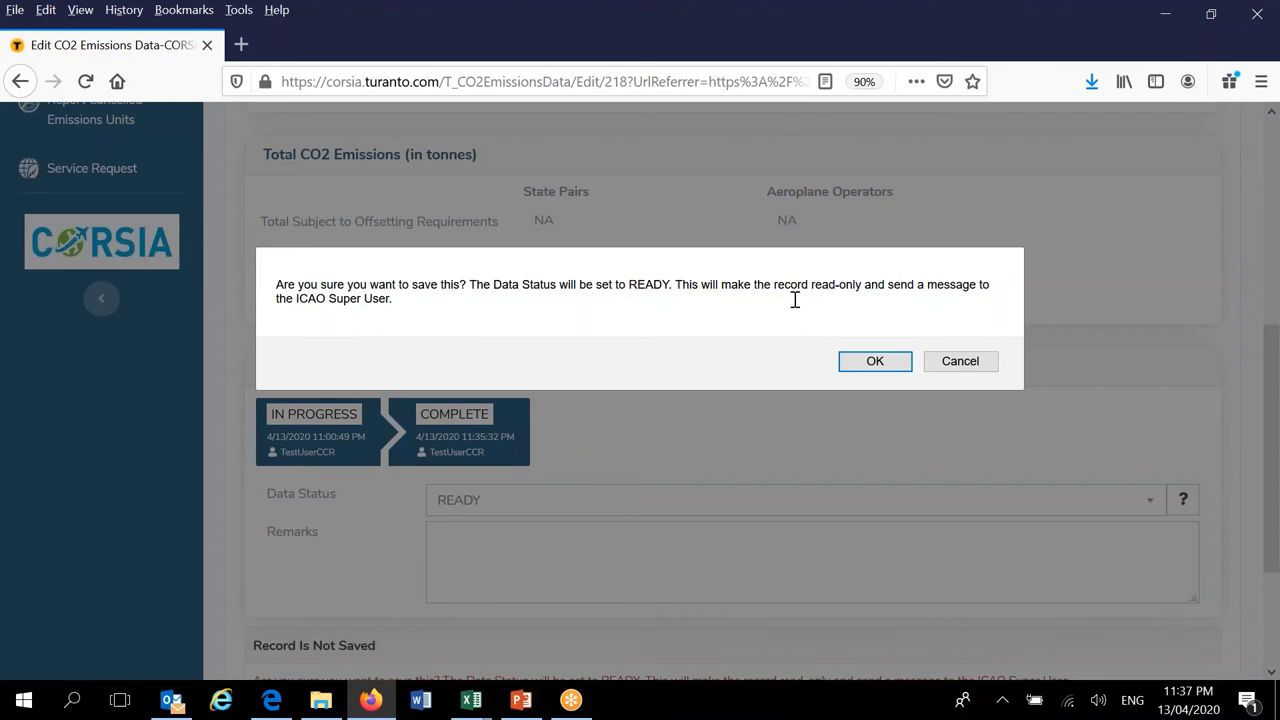
pyautogui.click(876, 361)
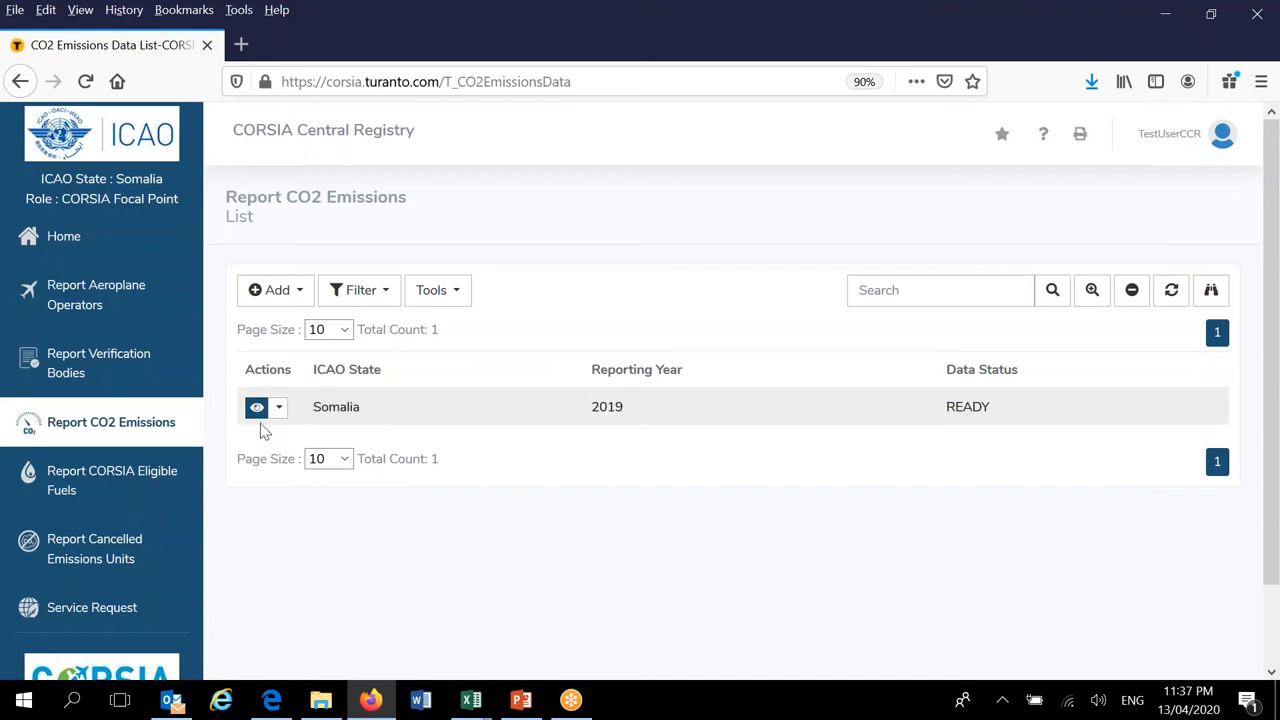
# - View the locked Somalia 2019 report's details and its list of state pair emissions
pyautogui.click(257, 408)
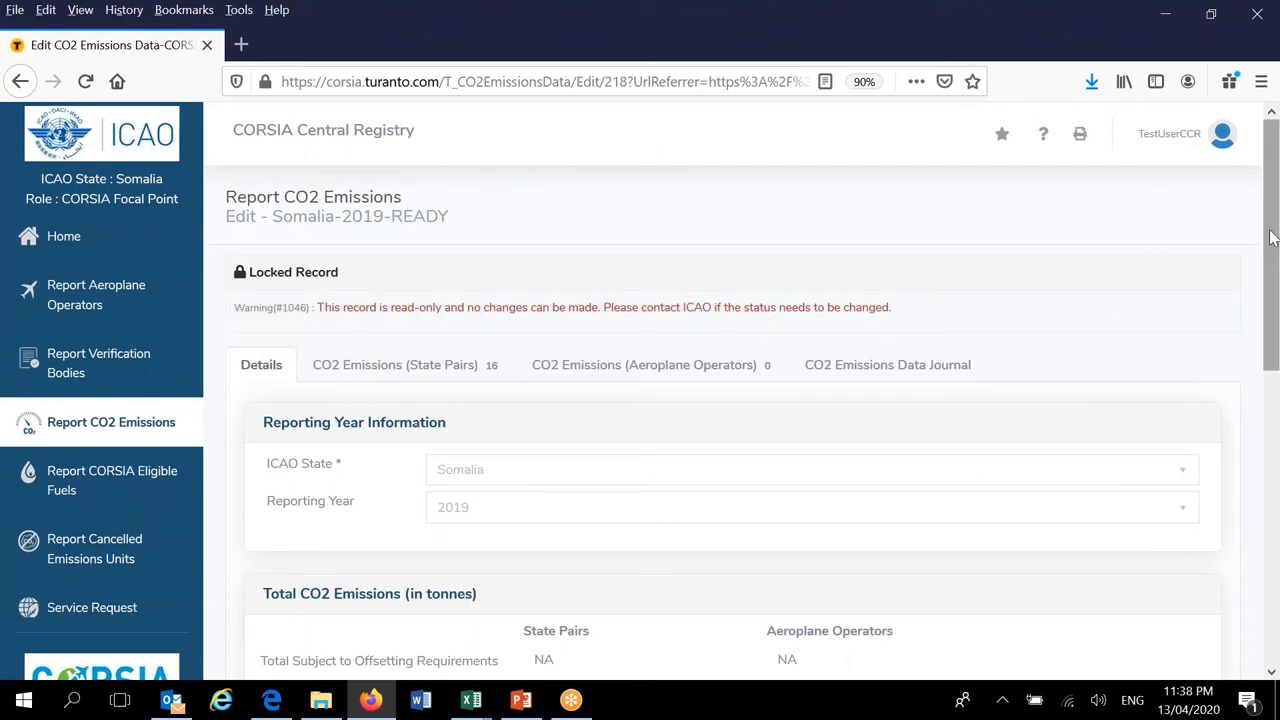
pyautogui.moveTo(1270, 243); pyautogui.dragTo(1268, 284)
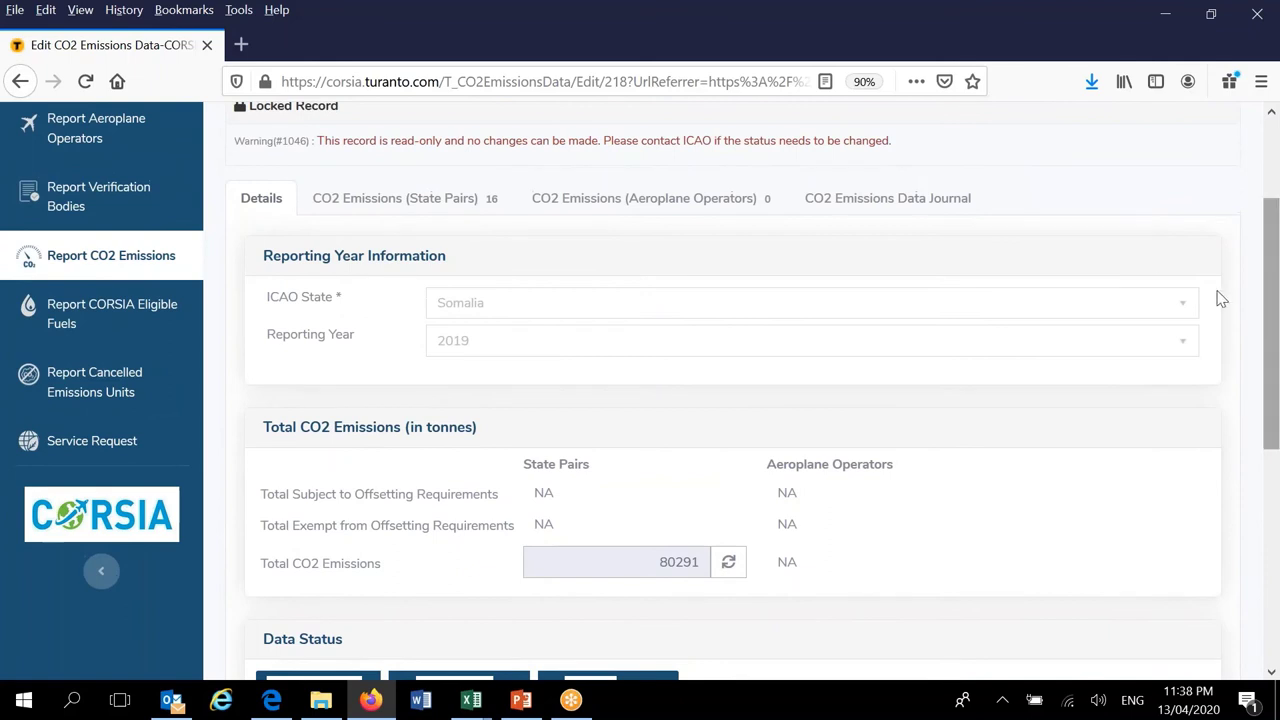
pyautogui.click(400, 198)
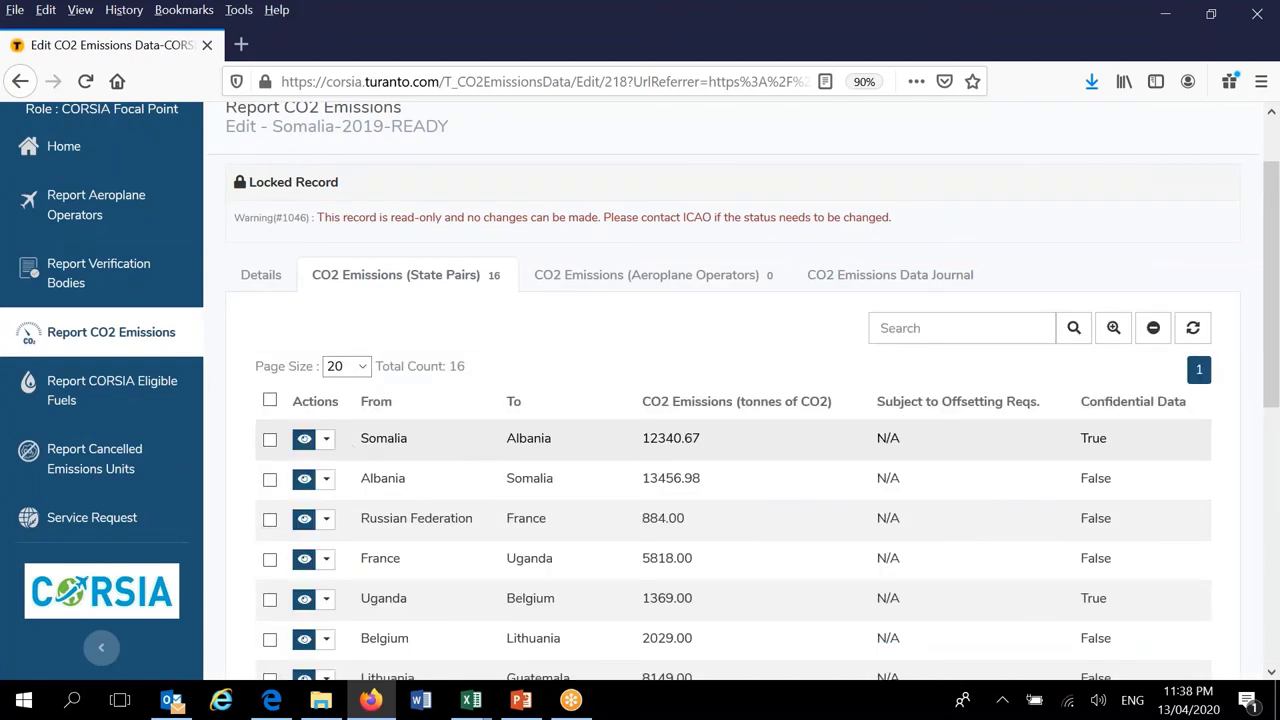
# - View the locked Somalia–Albania state pair record with its update information, and return to the state pairs list
pyautogui.click(304, 439)
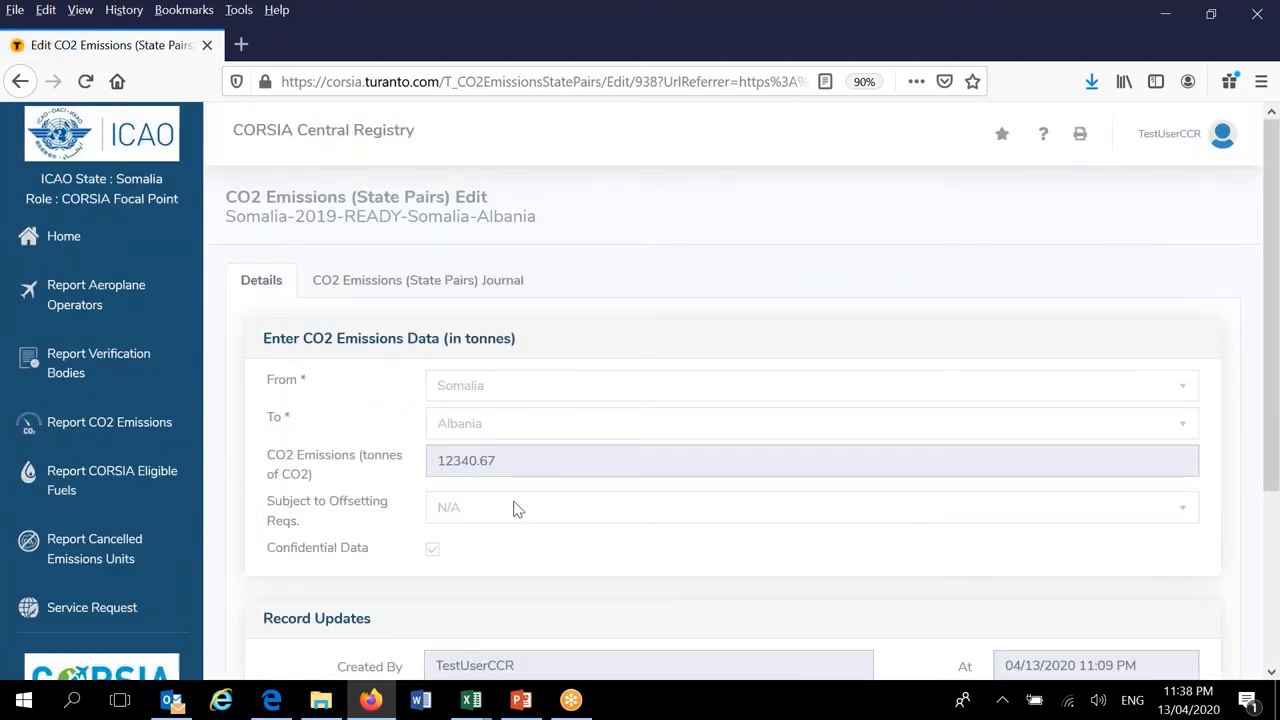
pyautogui.moveTo(486, 543); pyautogui.dragTo(509, 391)
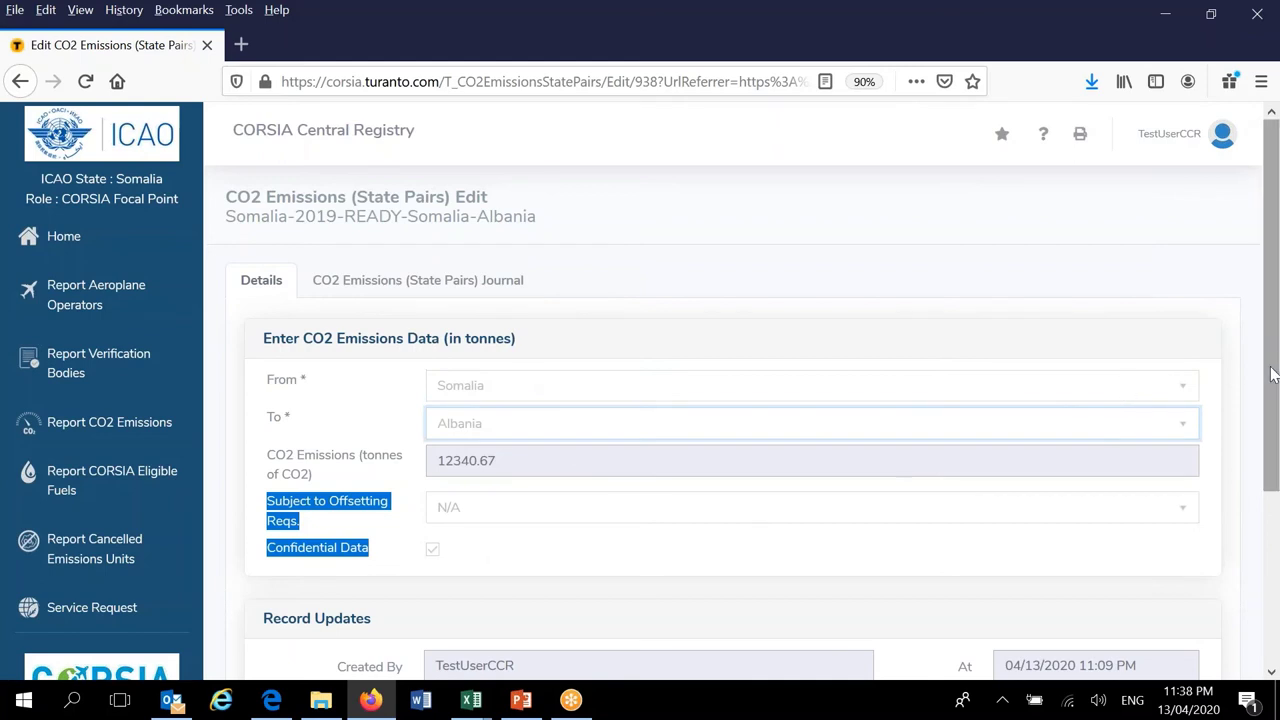
pyautogui.scroll(-2, 1277, 478)
pyautogui.scroll(-2, 1277, 478)
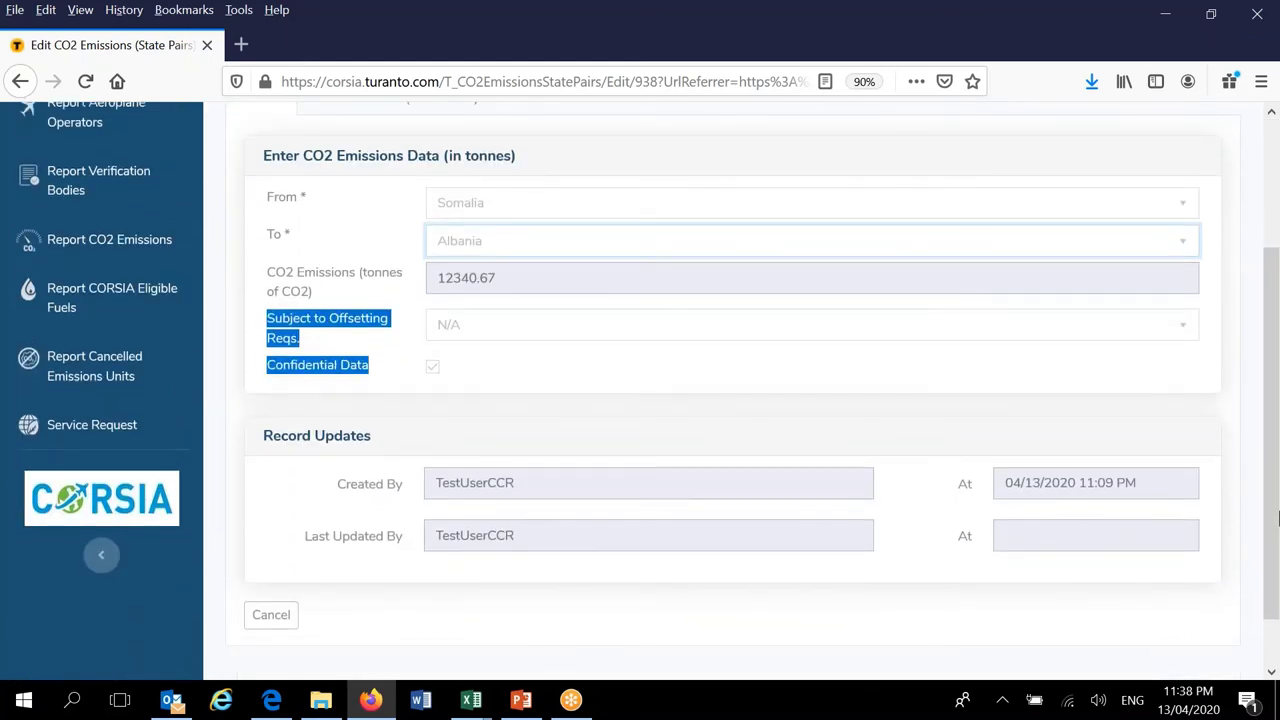
pyautogui.click(268, 625)
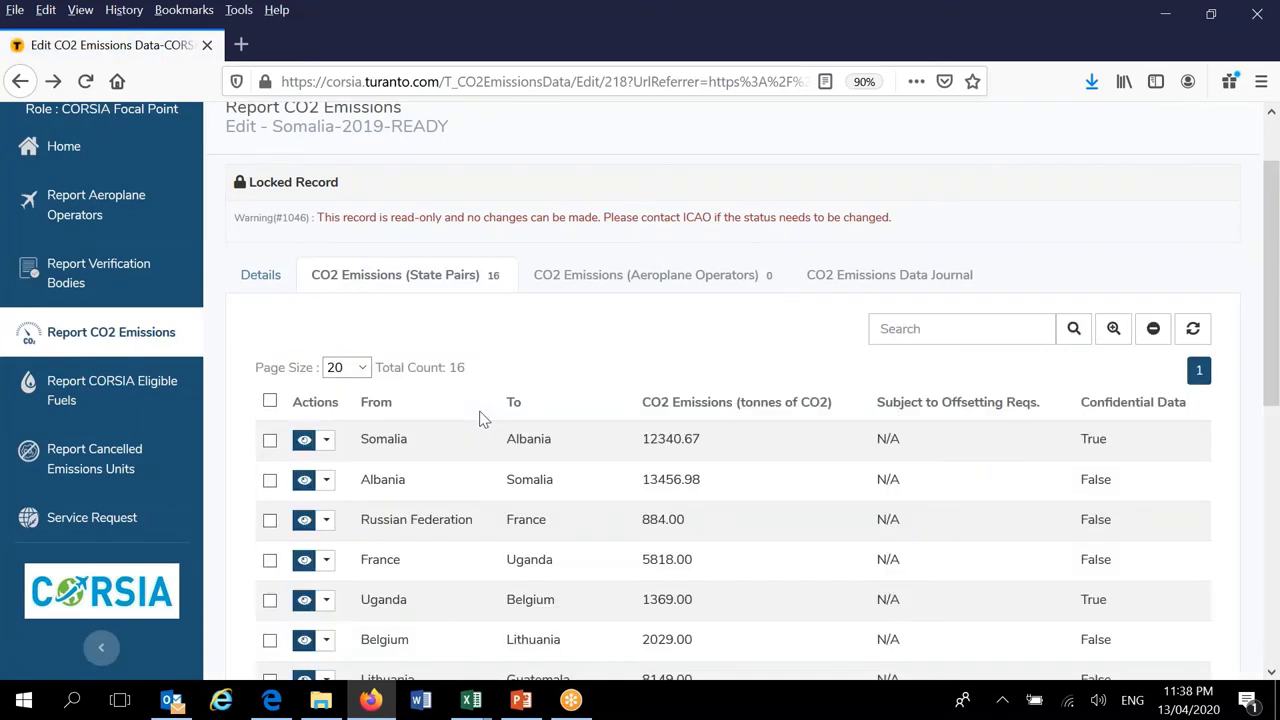
# - Review the locked Somalia 2019 report's details, including its total CO2 emissions and Data Status history
pyautogui.click(253, 282)
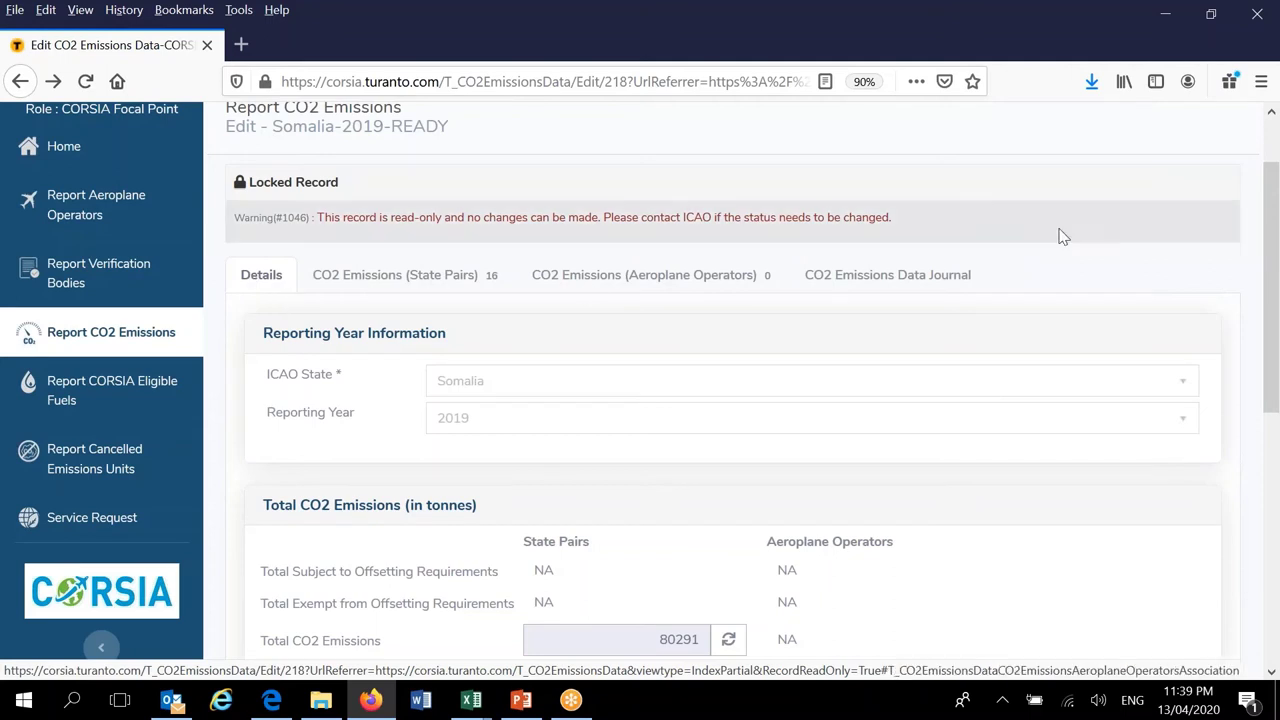
pyautogui.moveTo(1269, 282); pyautogui.dragTo(1276, 482)
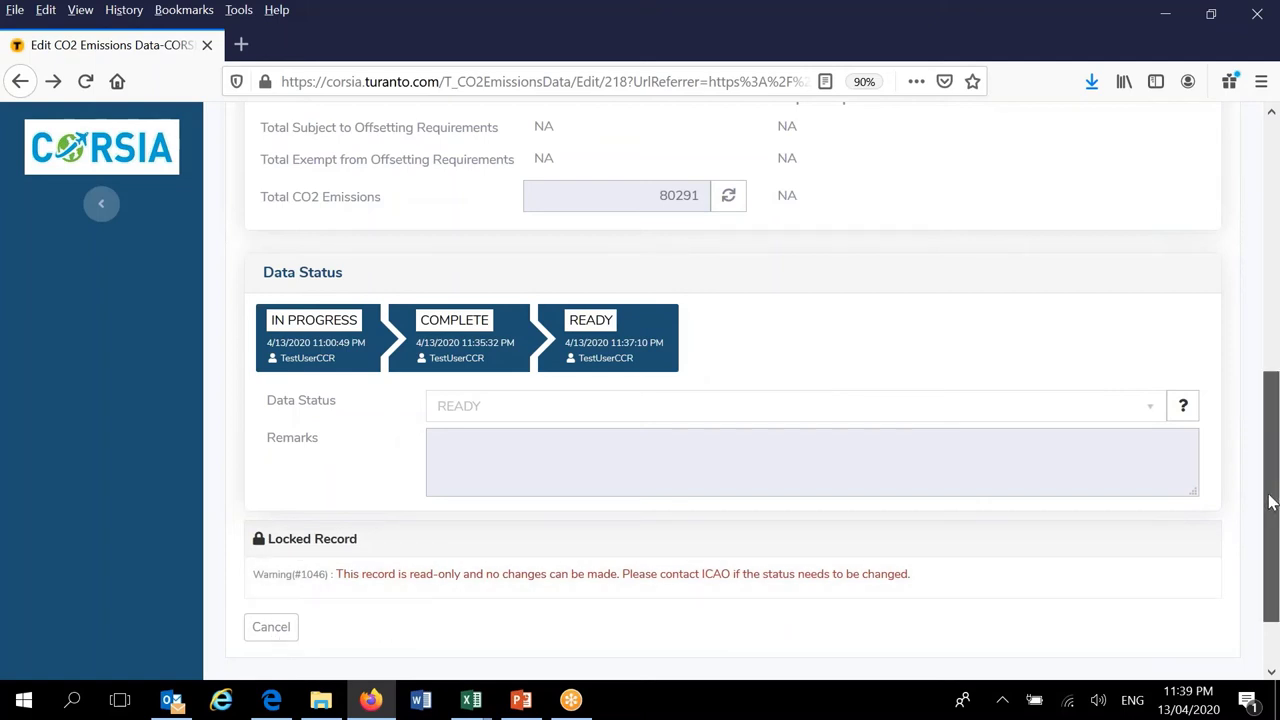
pyautogui.moveTo(1272, 503); pyautogui.dragTo(1272, 497)
pyautogui.moveTo(1271, 486); pyautogui.dragTo(1275, 245)
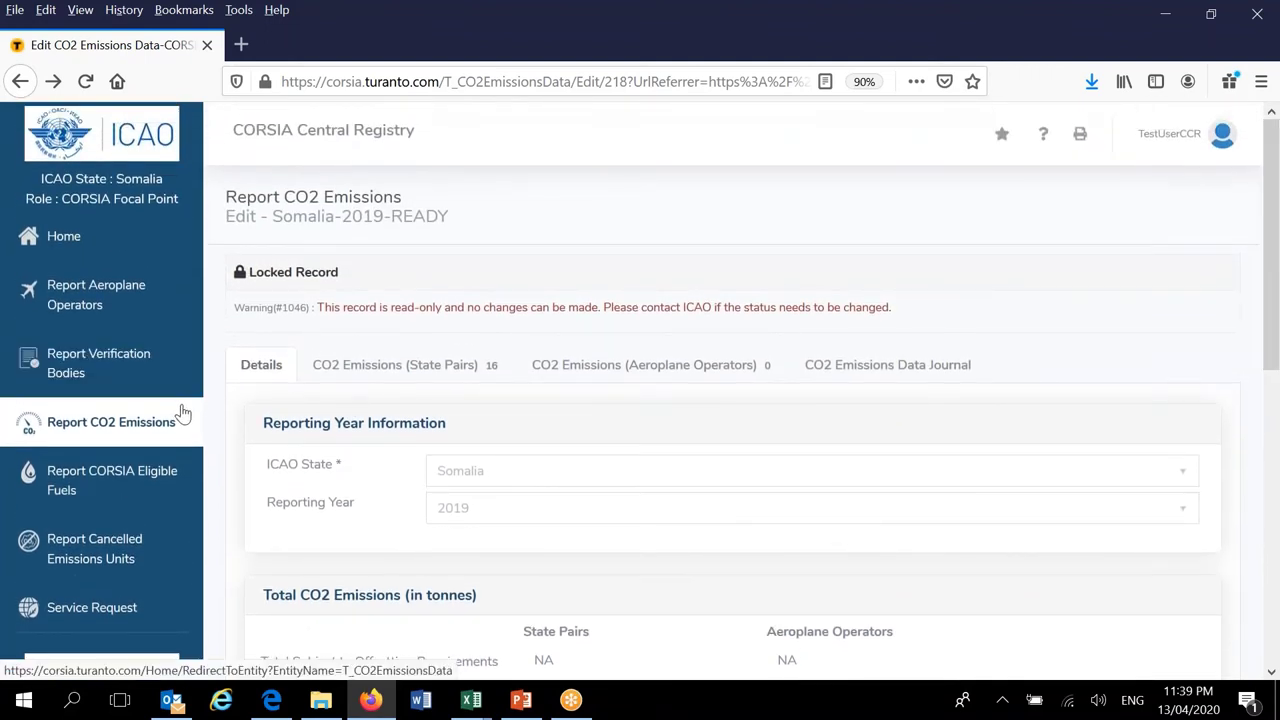
# - From the CO2 emissions report list, create a 2020 reporting year by copying from Somalia-2019-READY
pyautogui.click(97, 432)
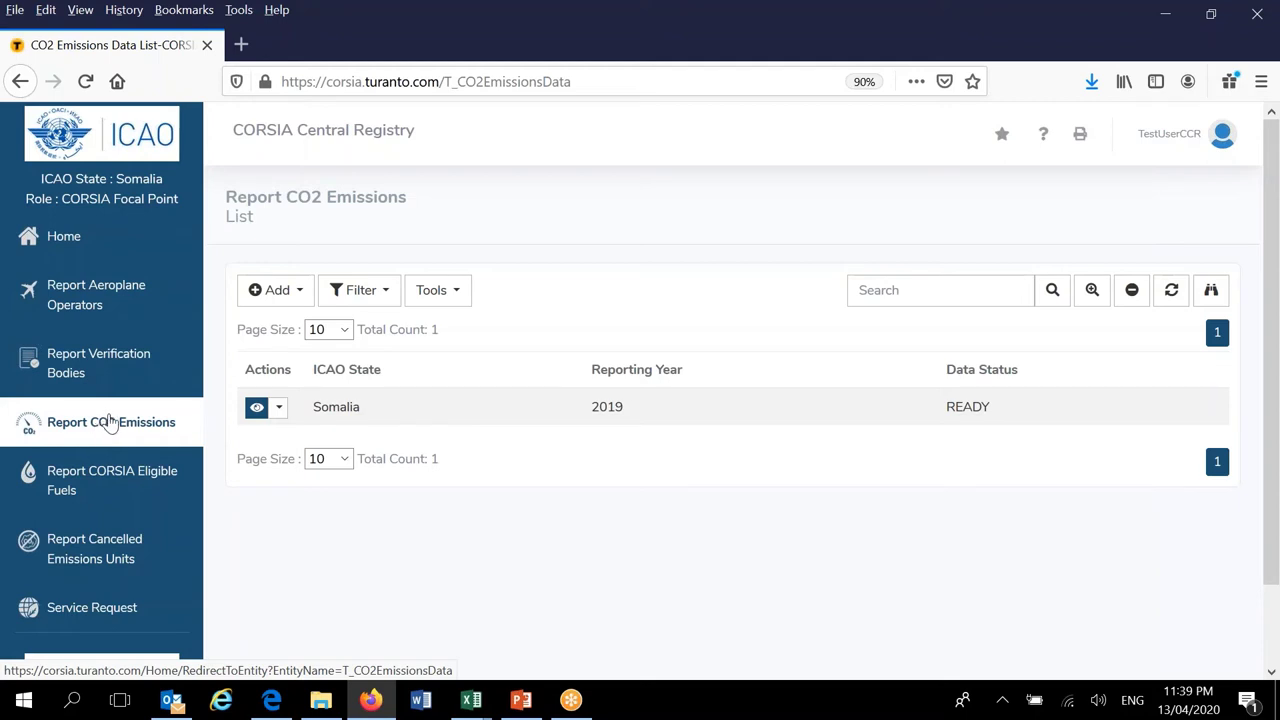
pyautogui.click(311, 296)
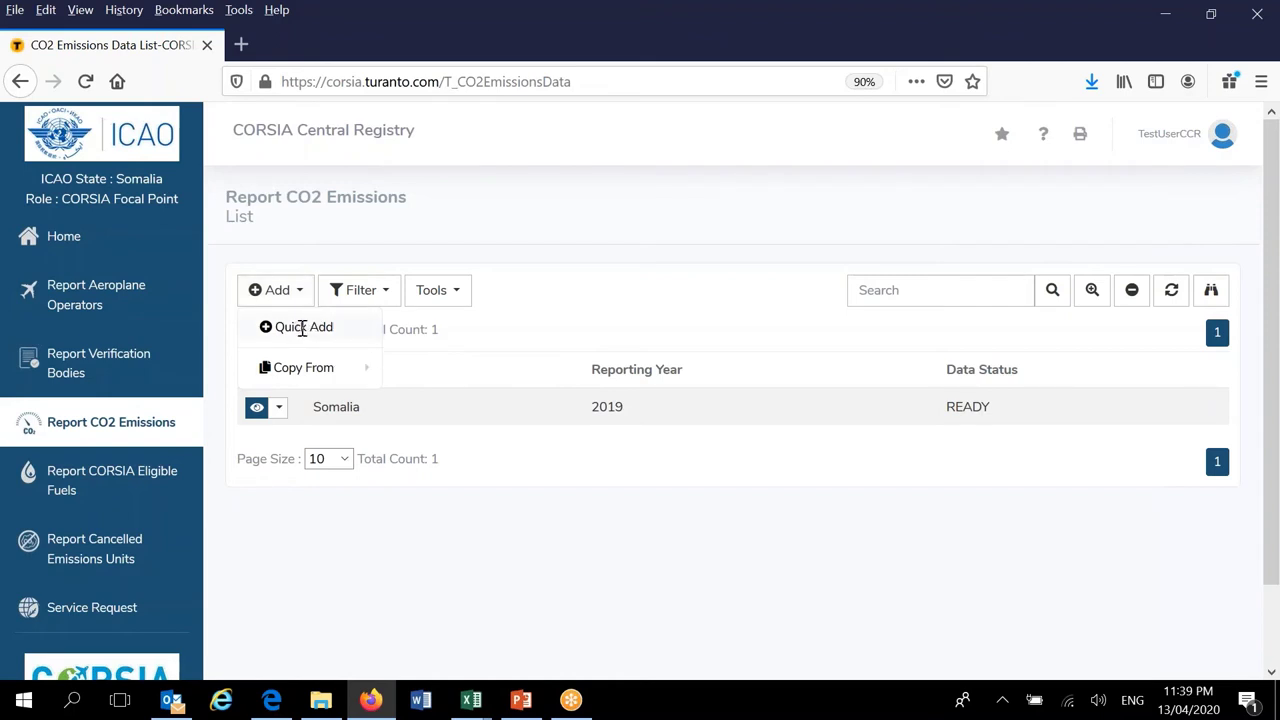
pyautogui.click(298, 306)
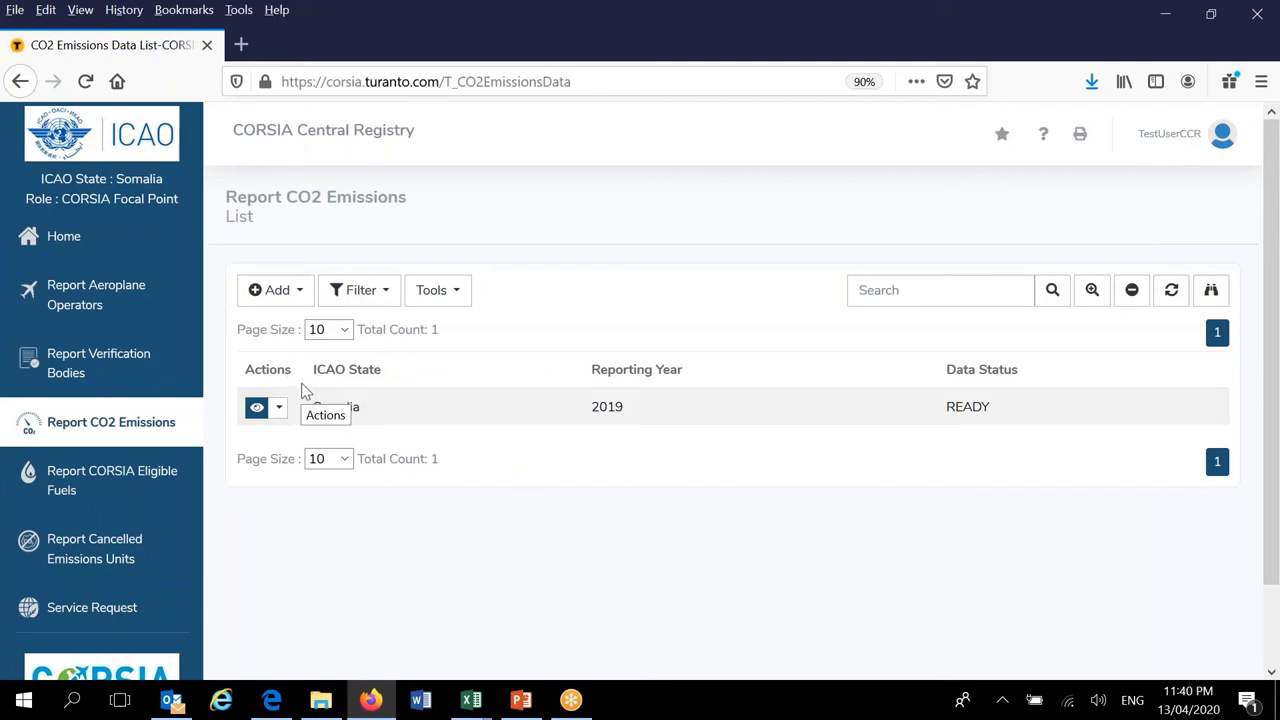
pyautogui.click(299, 291)
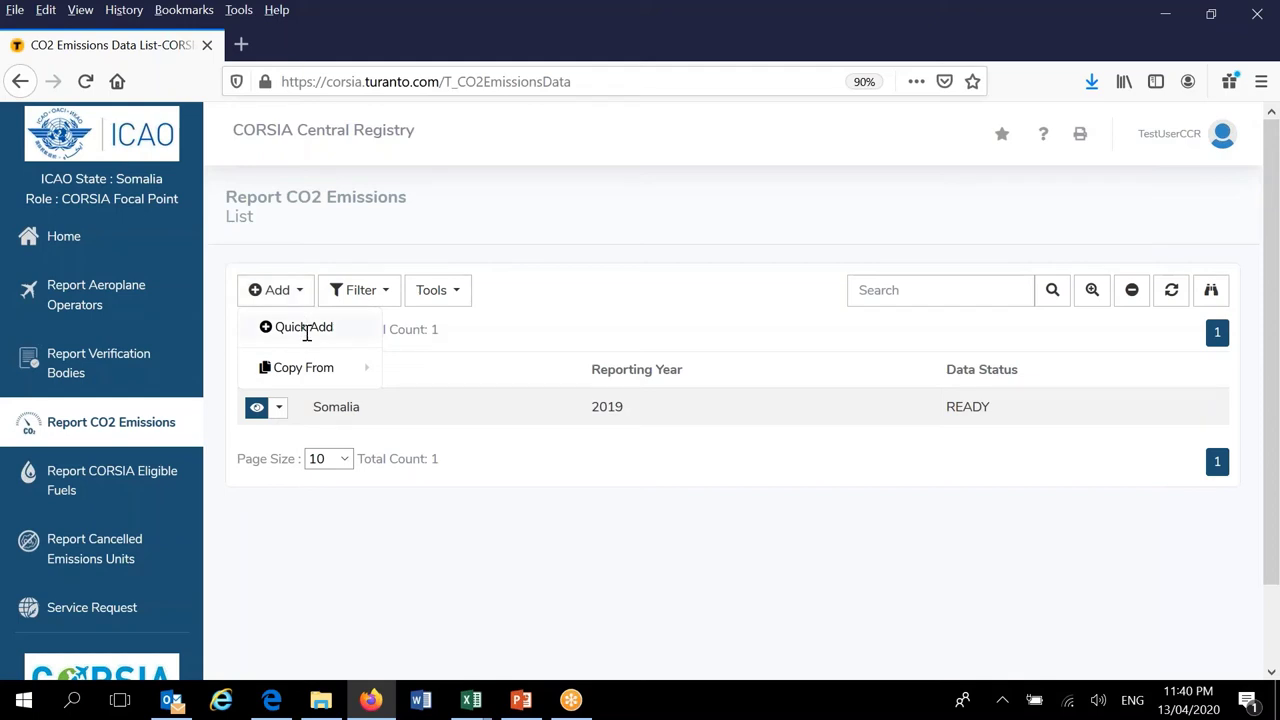
pyautogui.moveTo(304, 367)
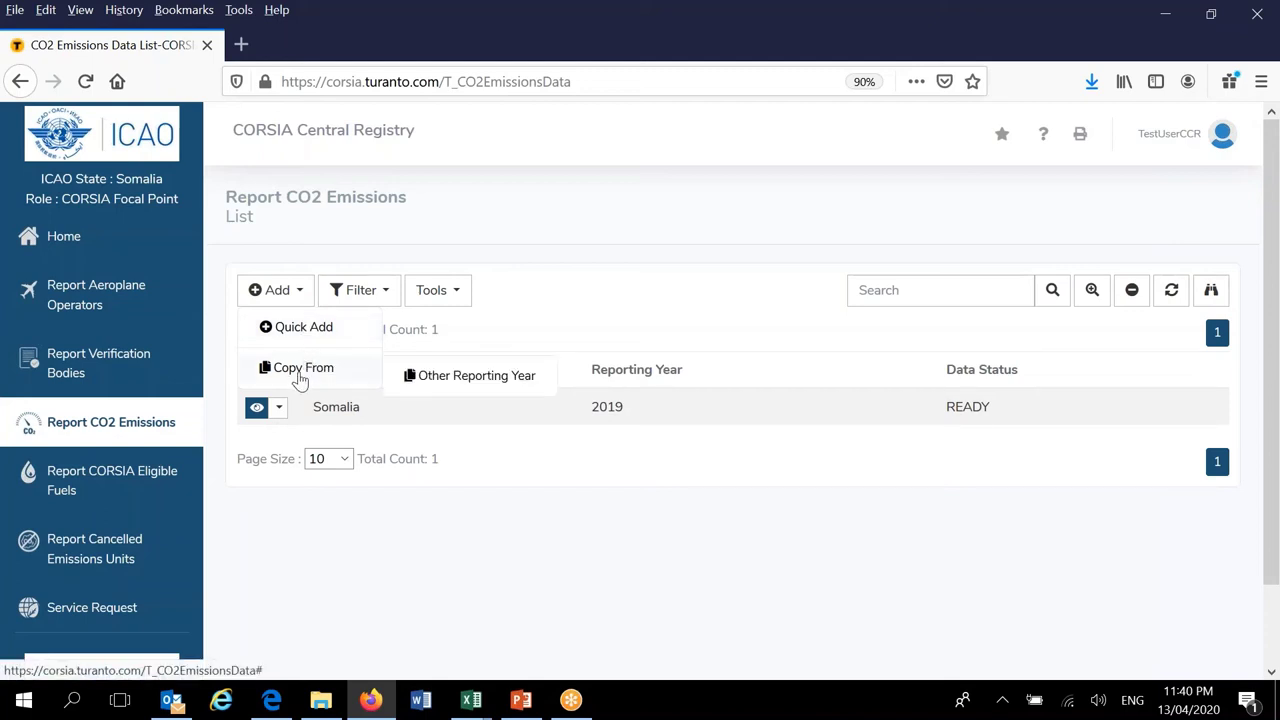
pyautogui.click(466, 379)
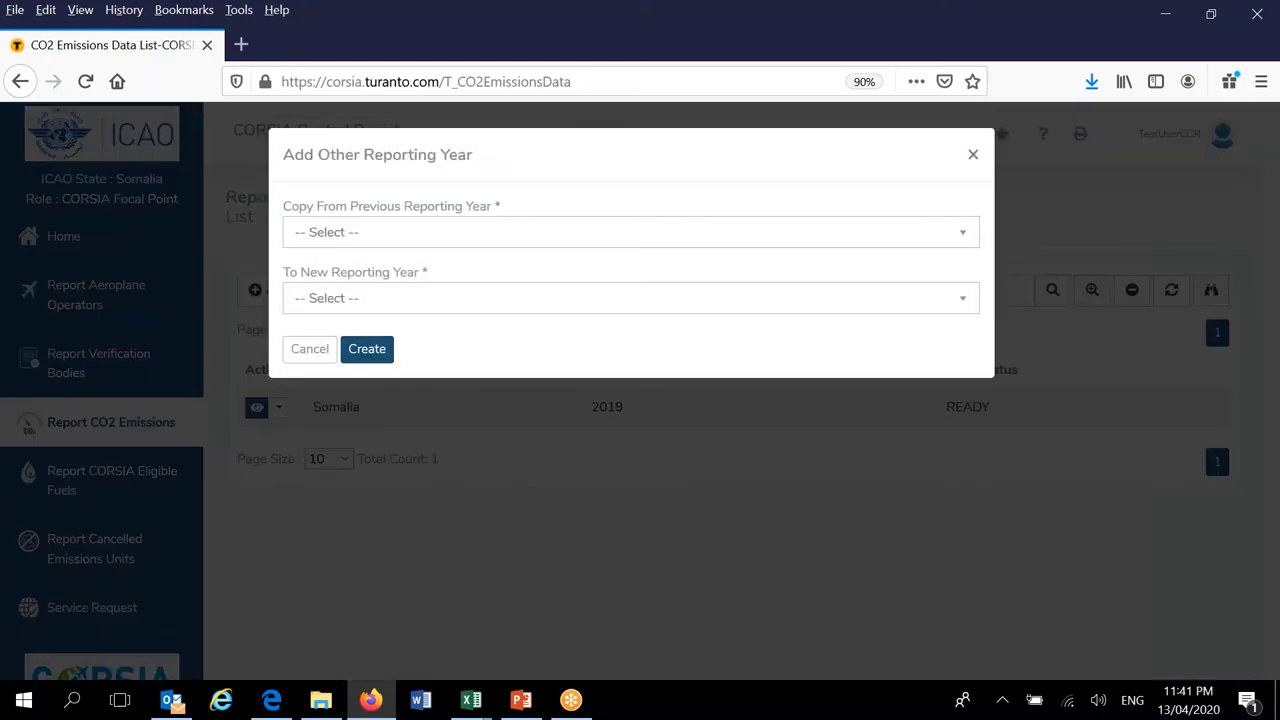
pyautogui.click(343, 234)
pyautogui.click(346, 309)
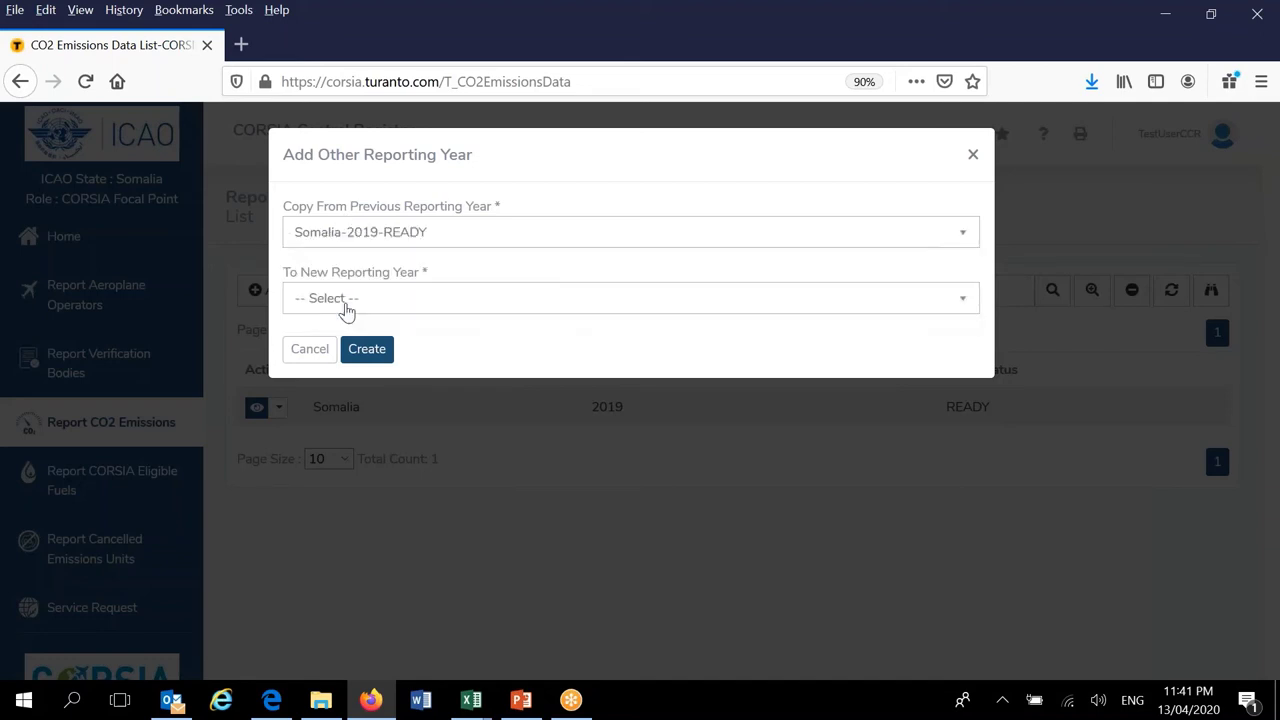
pyautogui.click(340, 299)
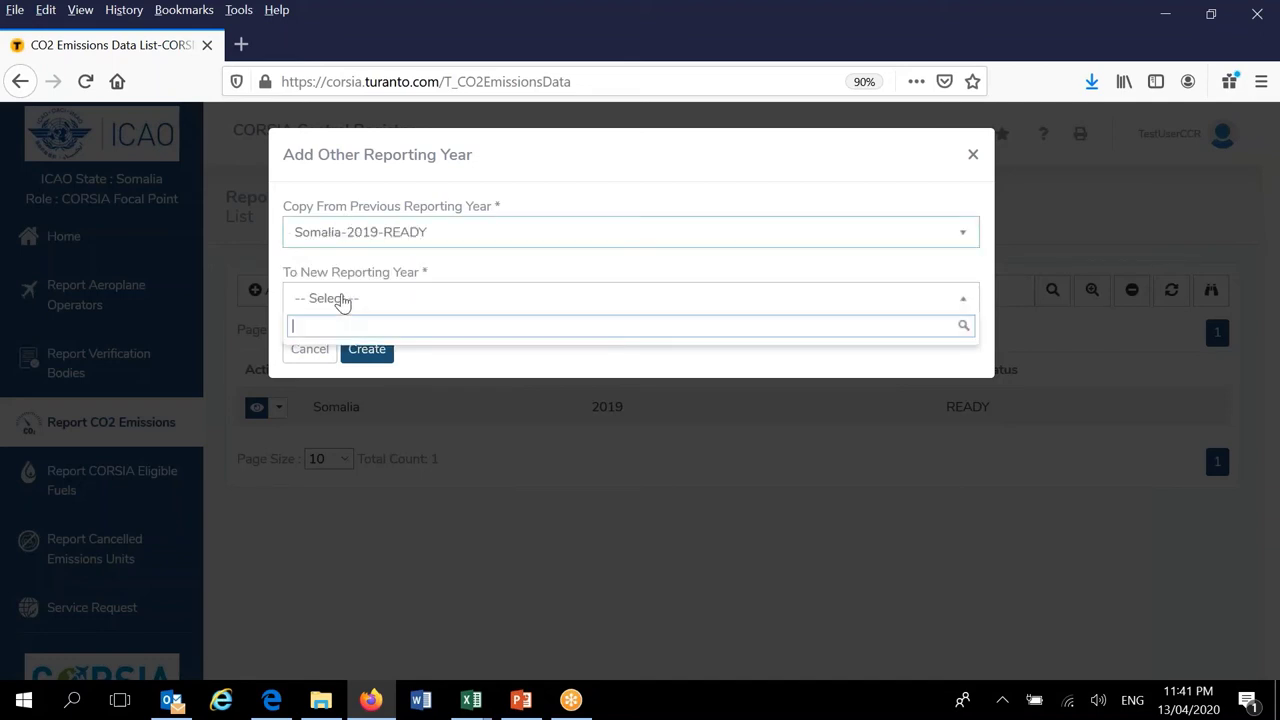
pyautogui.click(344, 399)
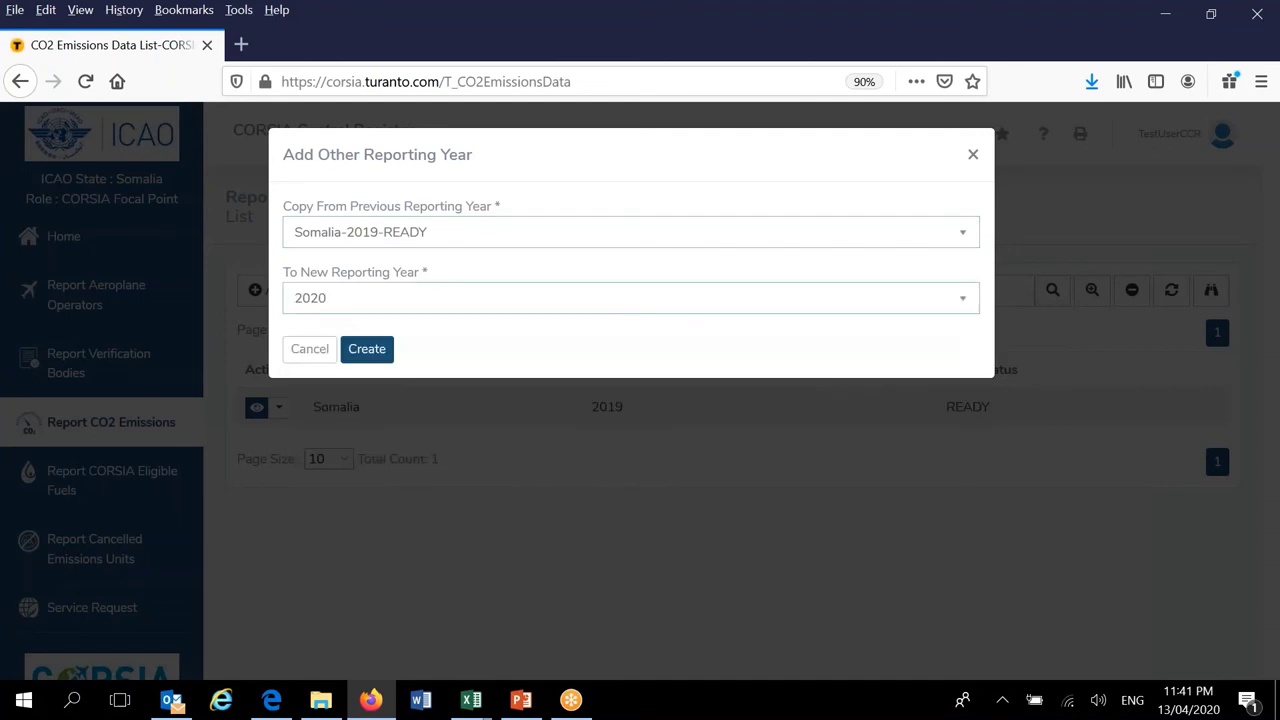
pyautogui.click(374, 354)
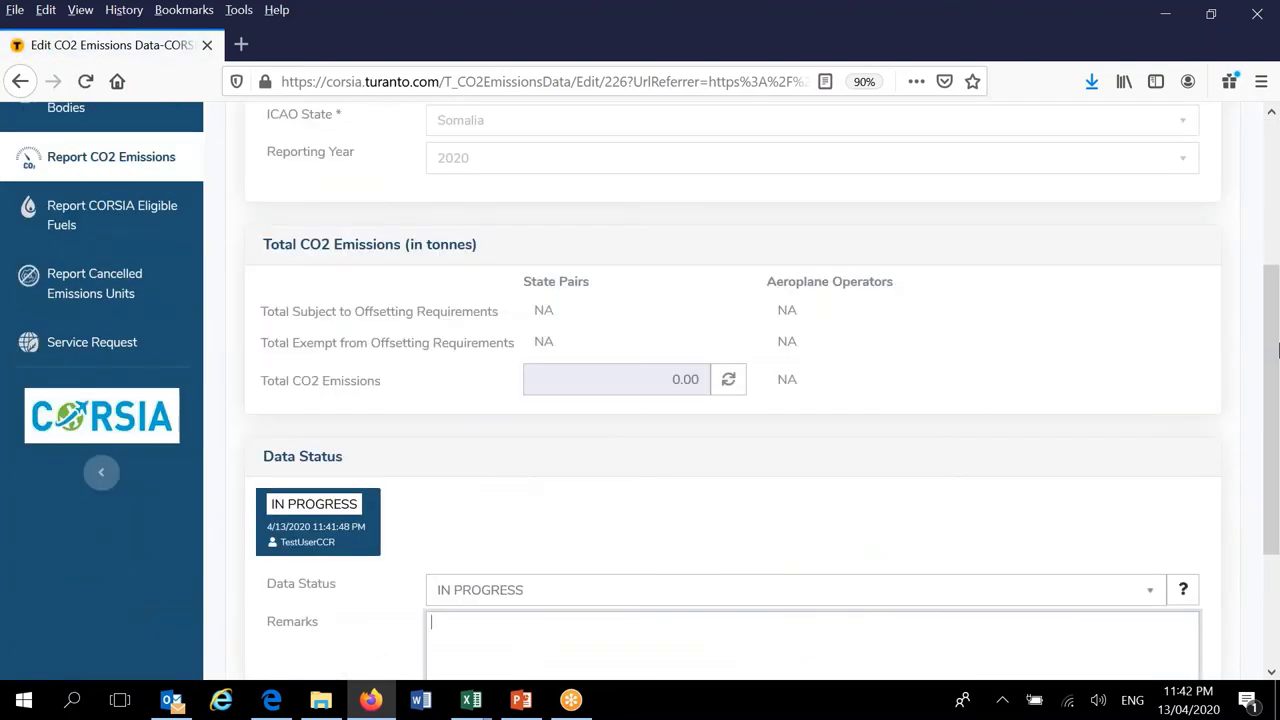
# - In the Somalia 2020 report's state pairs, set Somalia–Albania's CO2 emissions to 3456.90 tonnes, mark the data confidential, and save the record
pyautogui.moveTo(1278, 348); pyautogui.dragTo(1278, 228)
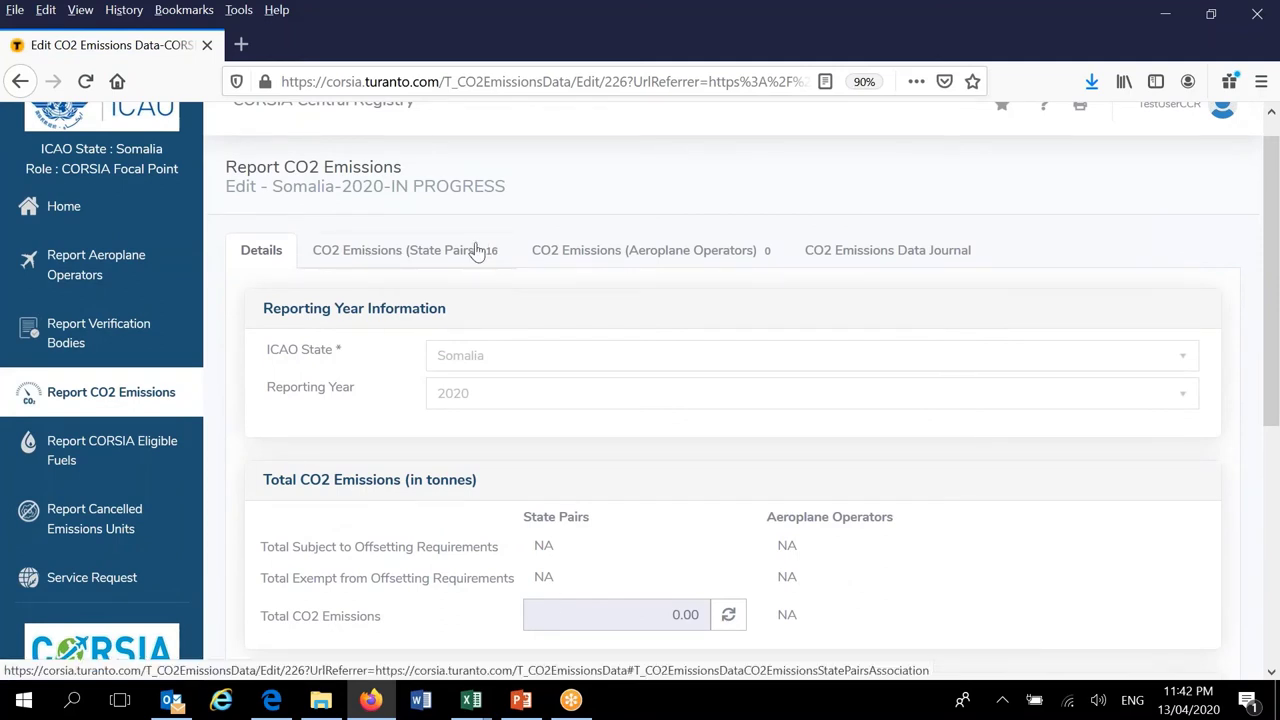
pyautogui.click(387, 256)
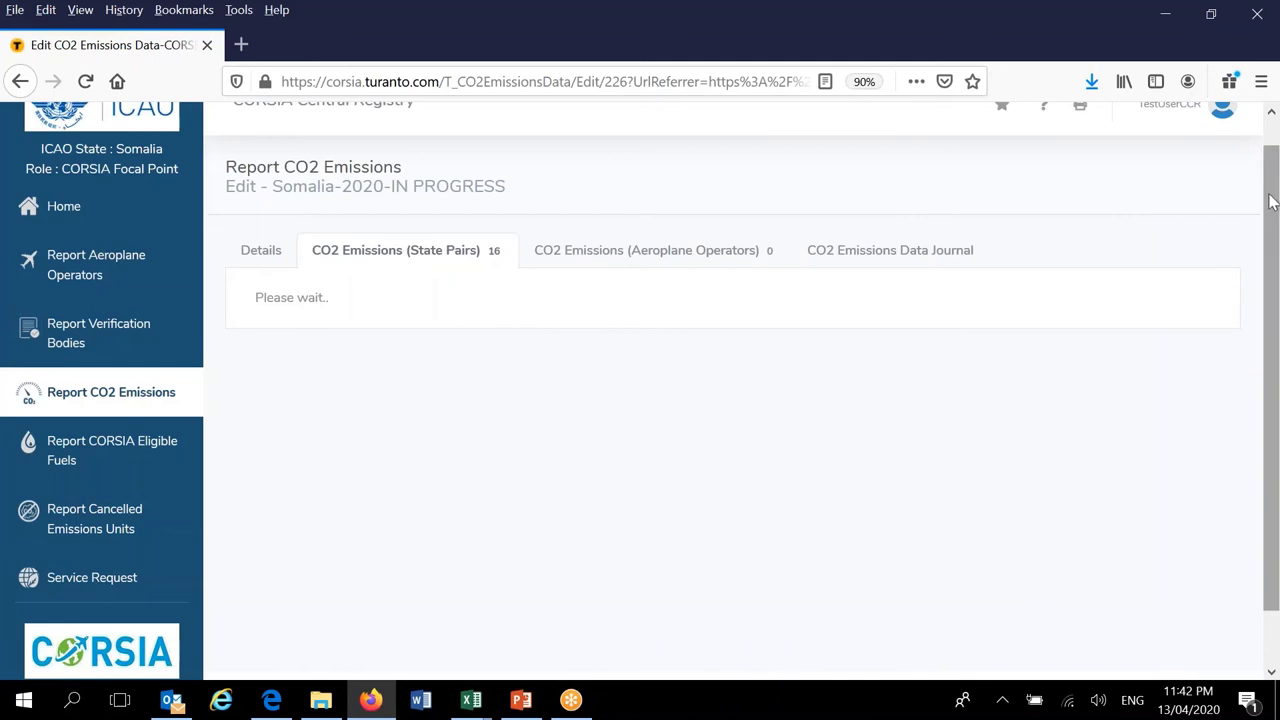
pyautogui.moveTo(1272, 203); pyautogui.dragTo(1274, 267)
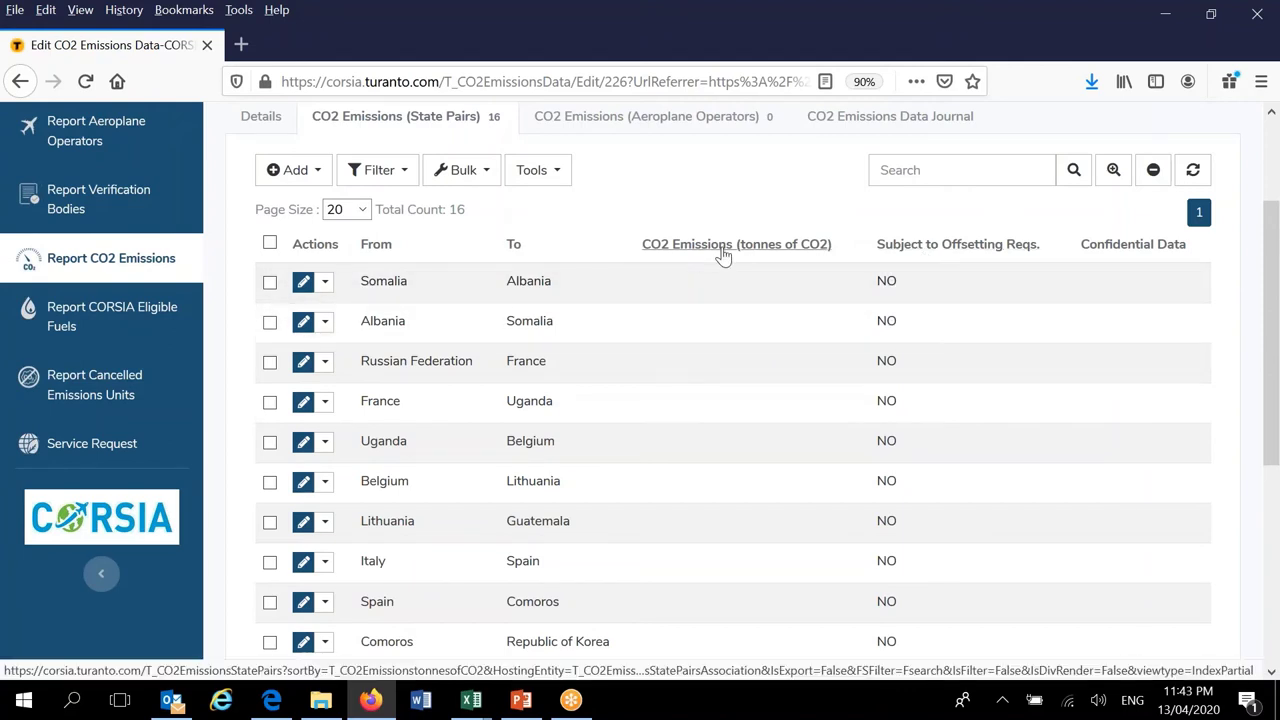
pyautogui.click(305, 285)
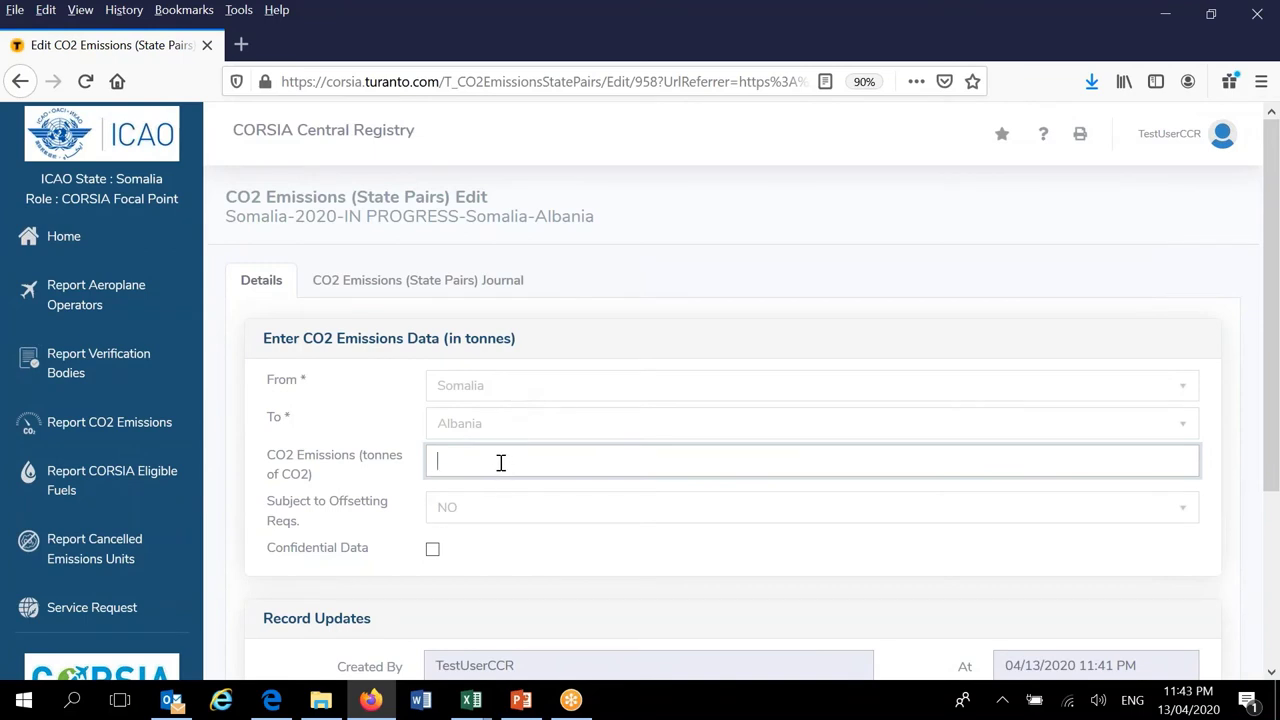
pyautogui.write('3456.90')
pyautogui.click(433, 551)
pyautogui.scroll(-3, 474, 550)
pyautogui.scroll(-2, 474, 550)
pyautogui.click(328, 553)
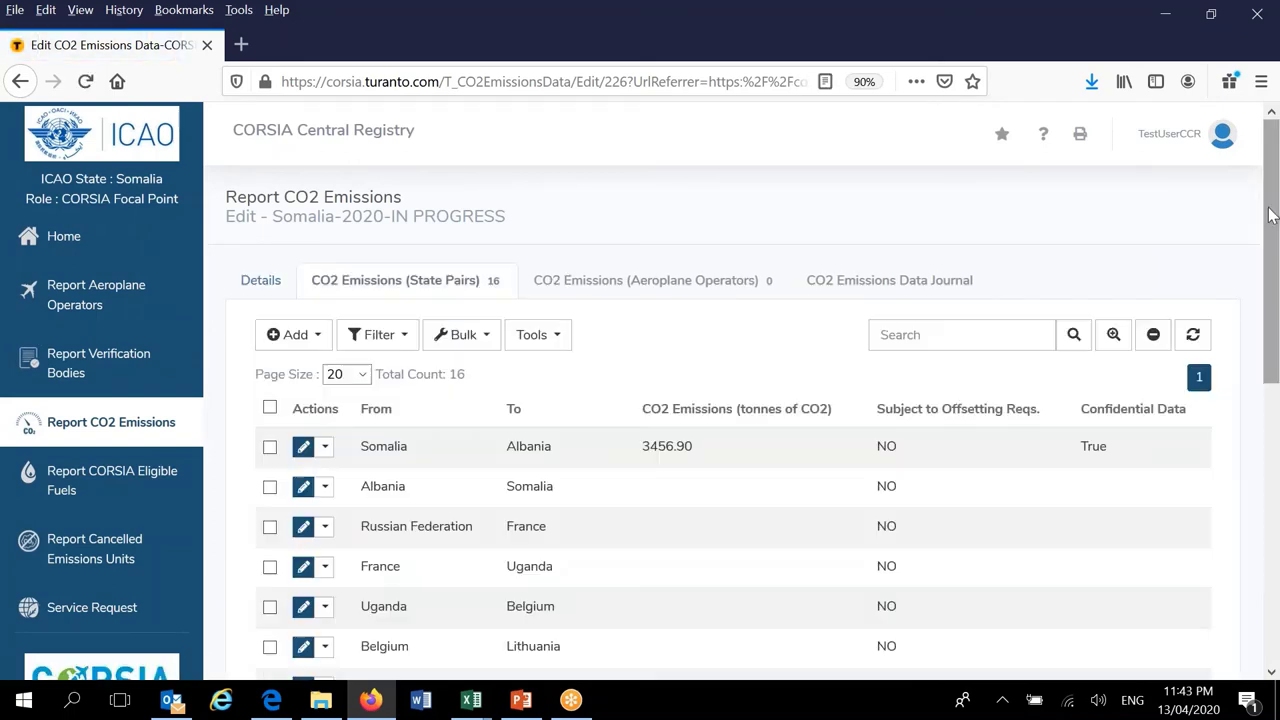
# - Review the Somalia 2020 report's state pairs list and its details with the total CO2 emissions
pyautogui.scroll(-5, 760, 265)
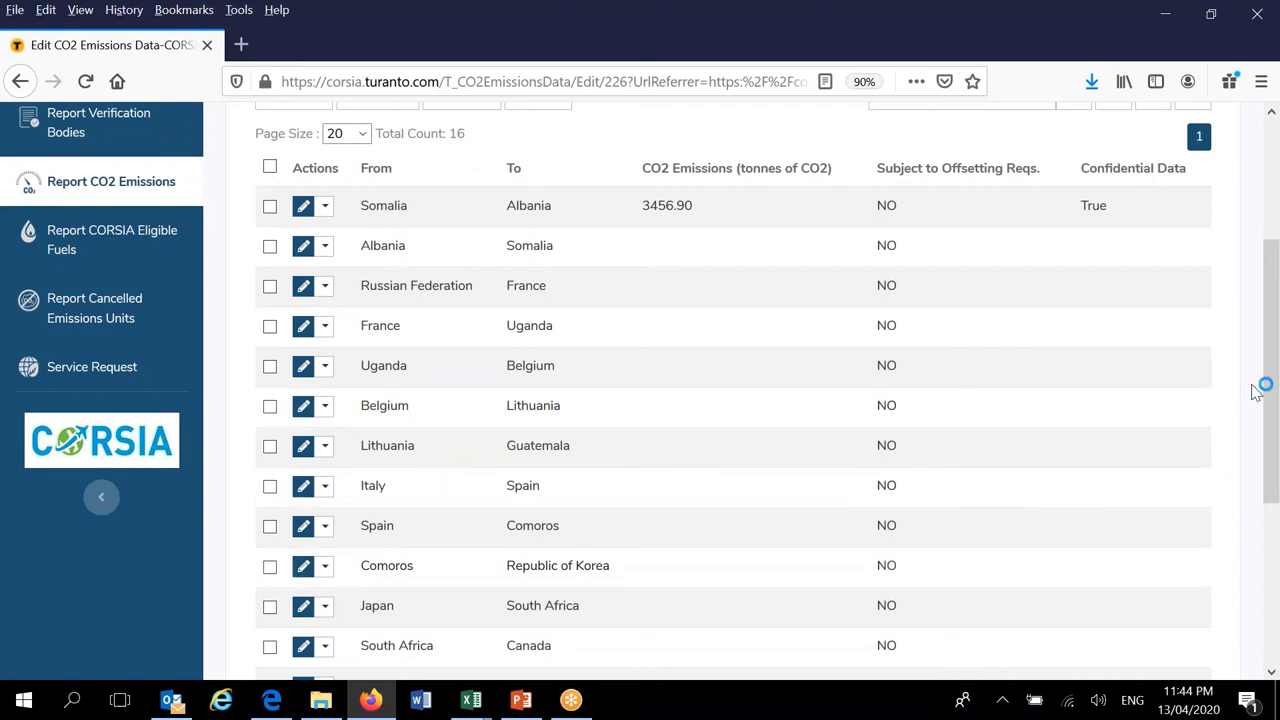
pyautogui.moveTo(1273, 380); pyautogui.dragTo(1273, 247)
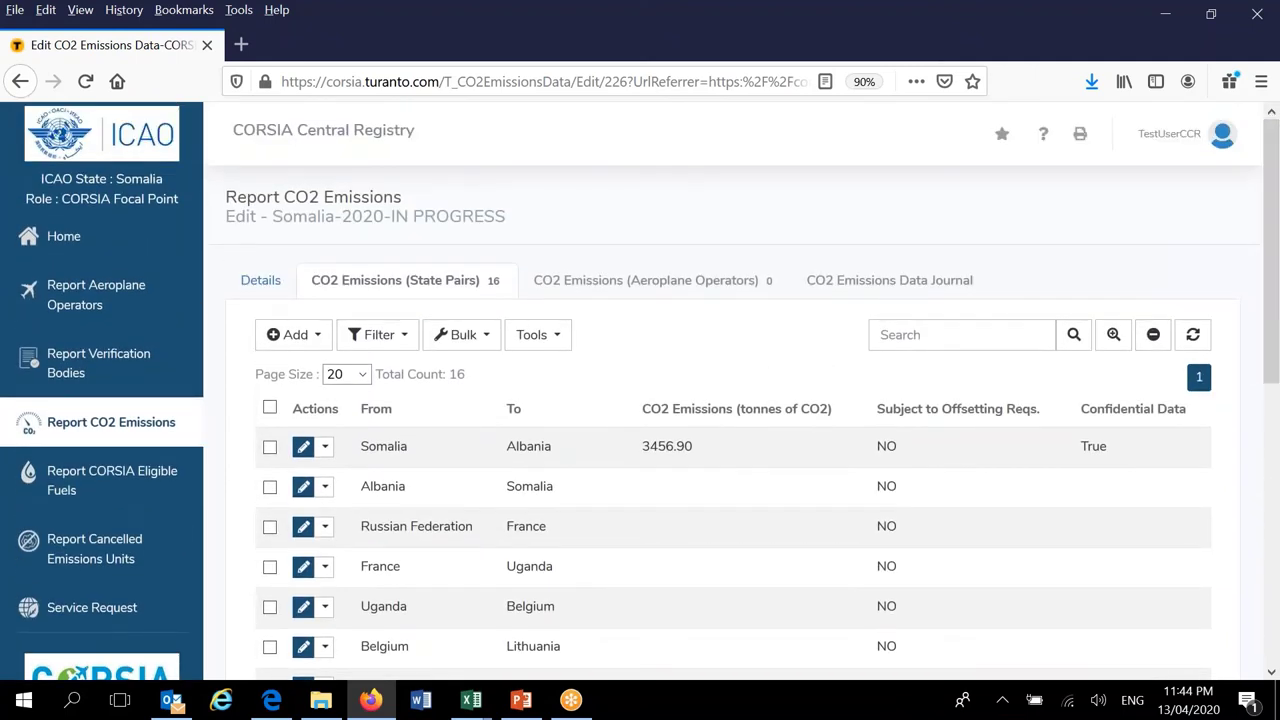
pyautogui.click(258, 286)
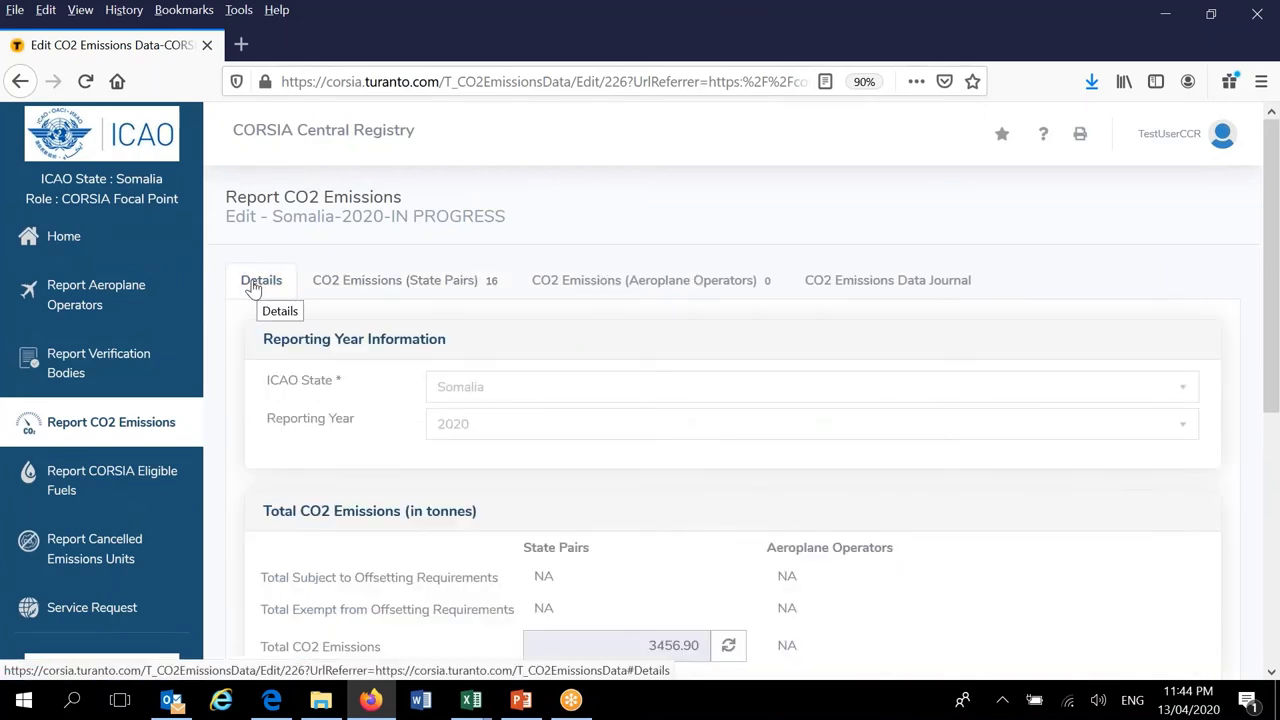
pyautogui.click(572, 702)
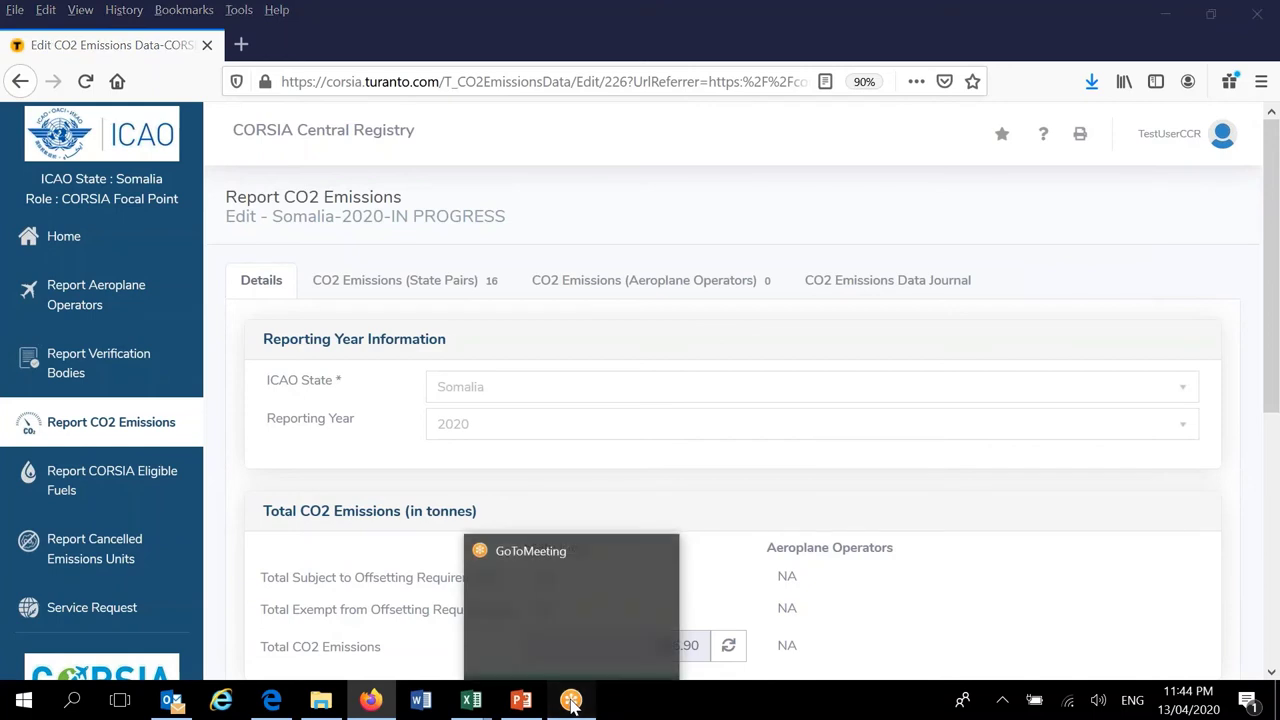